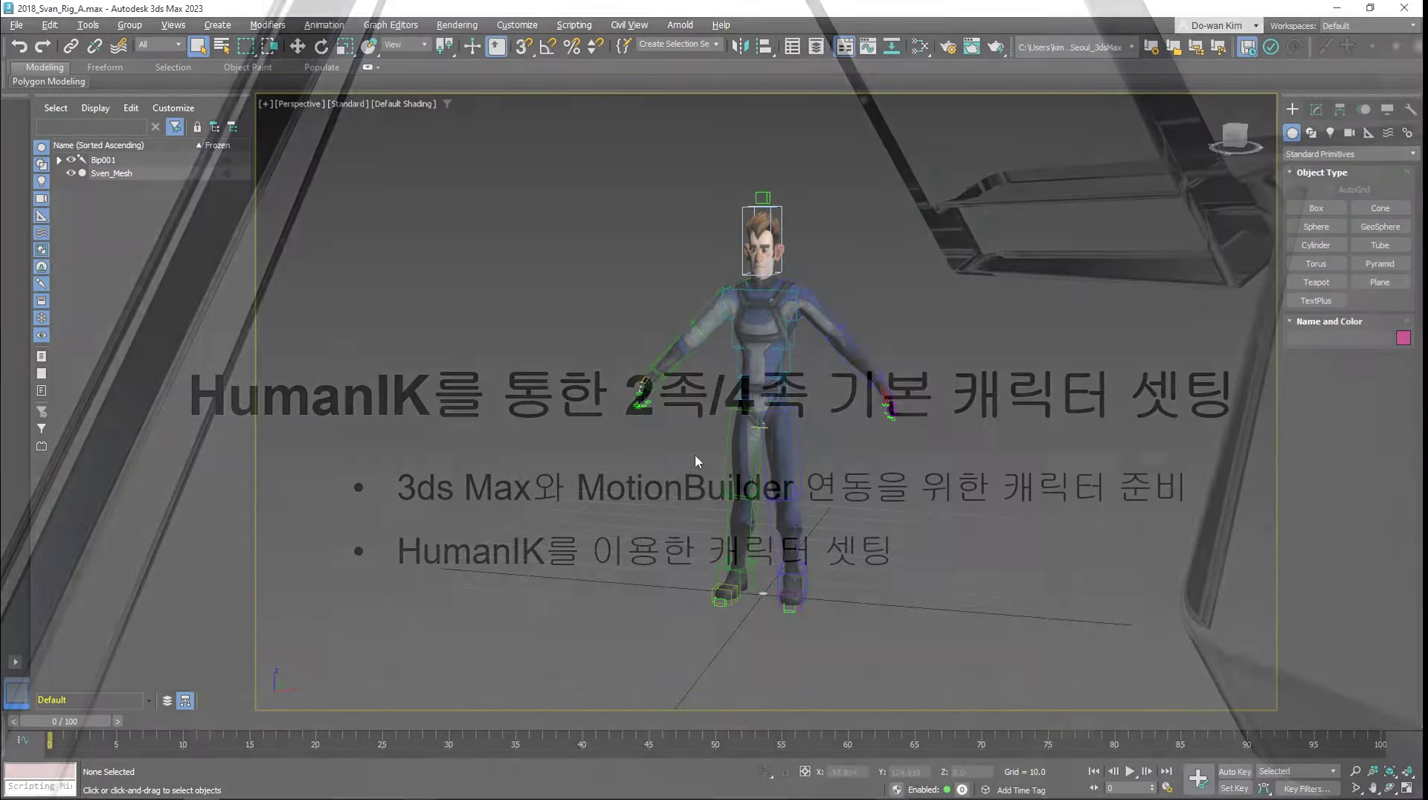
Step: Send the Sven rig from 3ds Max to MotionBuilder as a new scene and create a Character
{"action": "scroll", "coordinate": [690, 502], "scroll_direction": "up", "scroll_amount": 4}
{"action": "scroll", "coordinate": [695, 513], "scroll_direction": "down", "scroll_amount": 2}
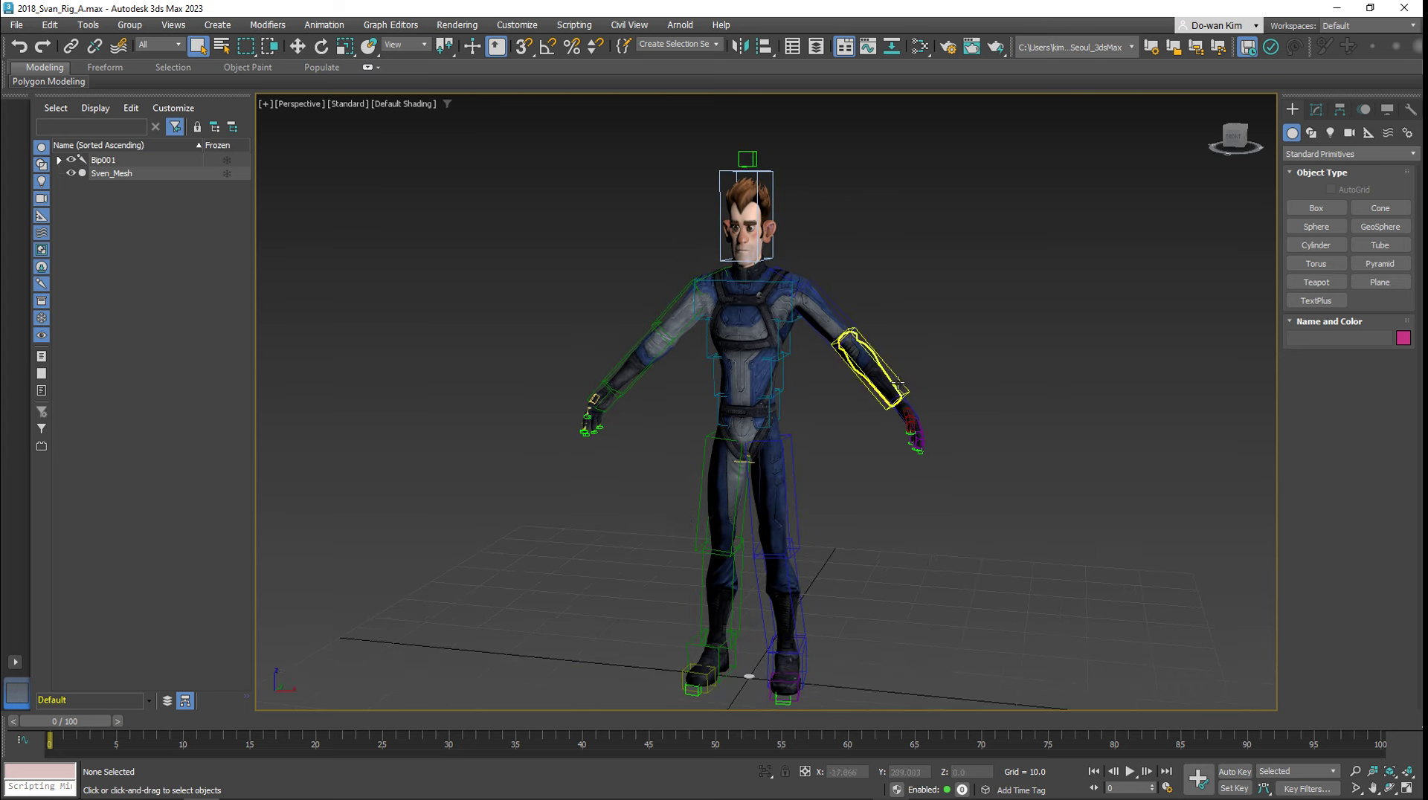
{"action": "left_click", "coordinate": [872, 369]}
{"action": "left_click", "coordinate": [17, 25]}
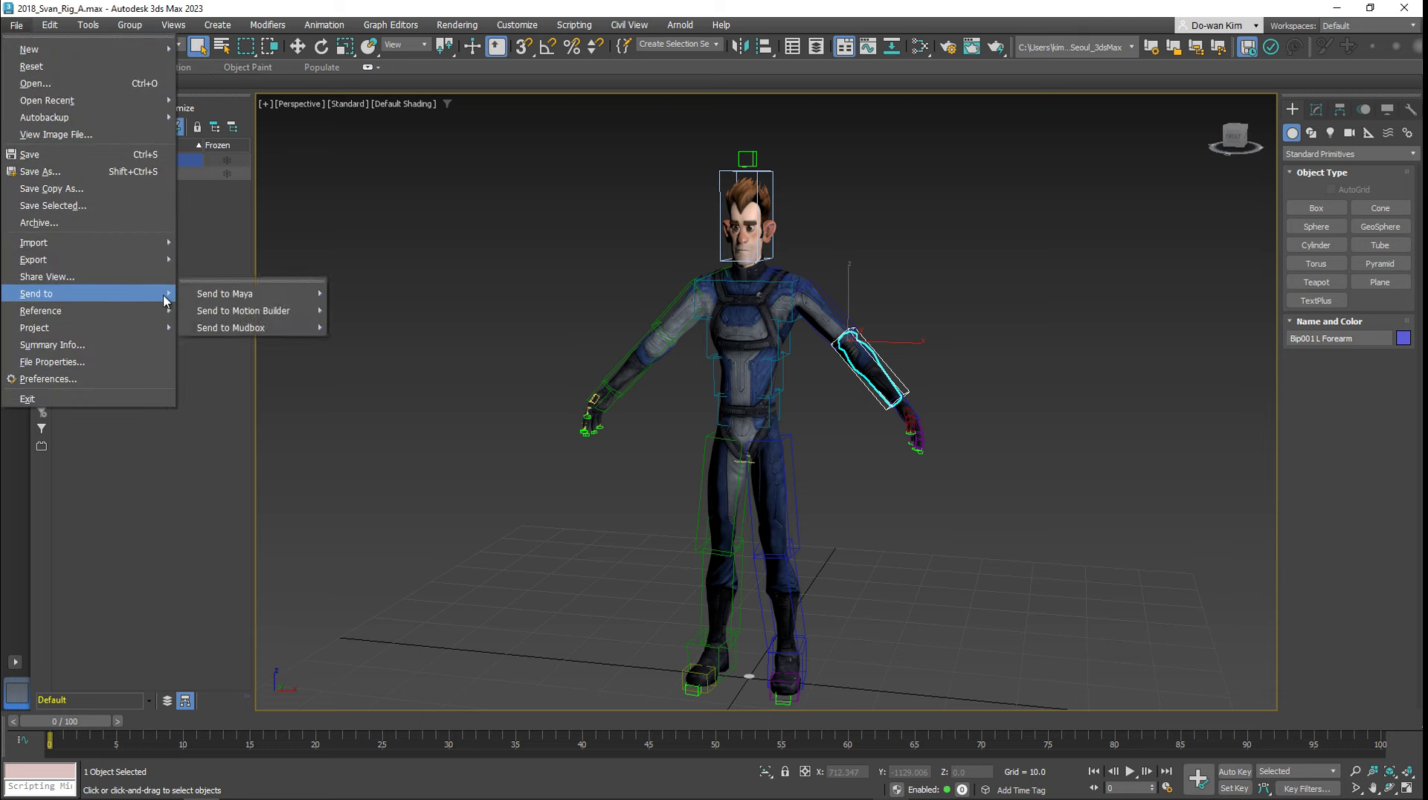
{"action": "mouse_move", "coordinate": [36, 293]}
{"action": "mouse_move", "coordinate": [244, 310]}
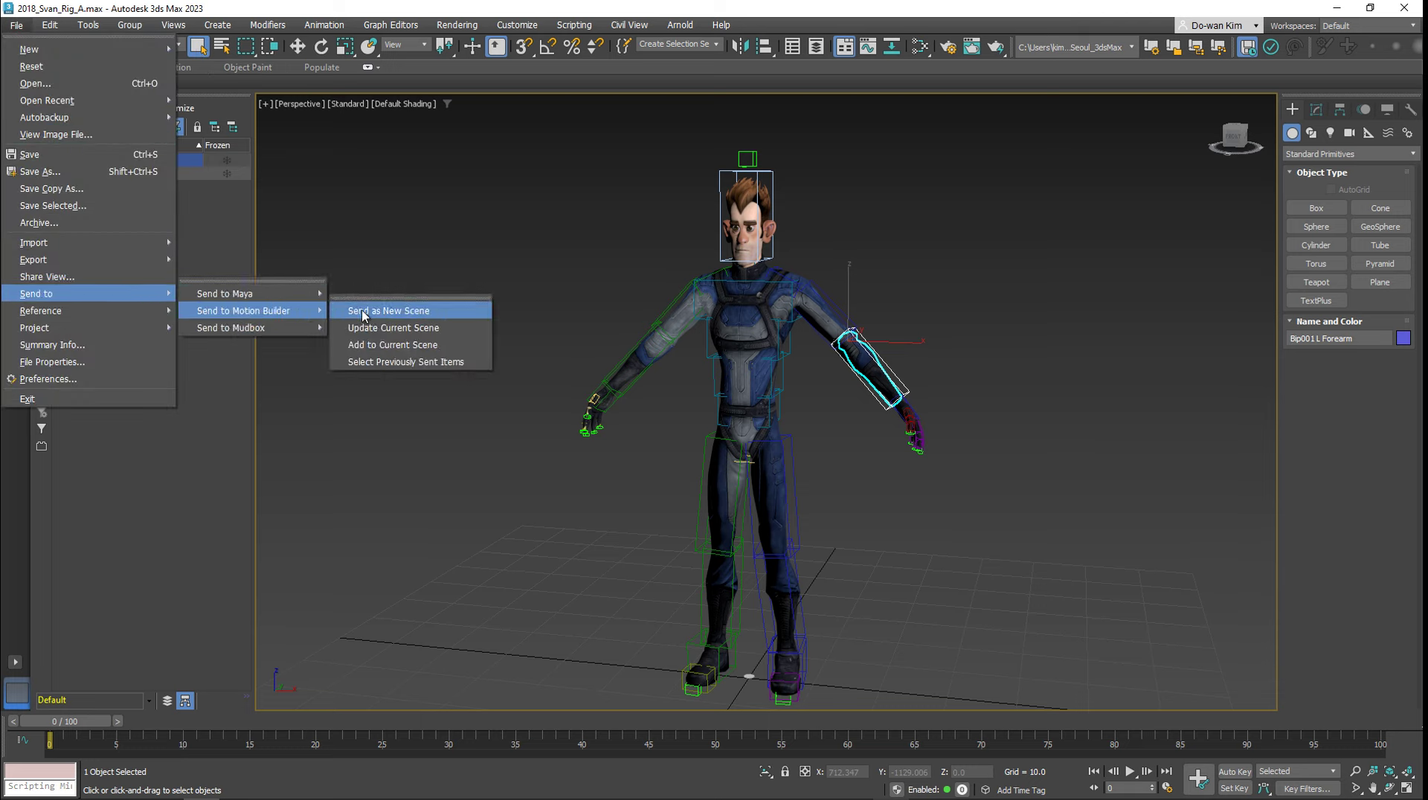
{"action": "left_click", "coordinate": [363, 316]}
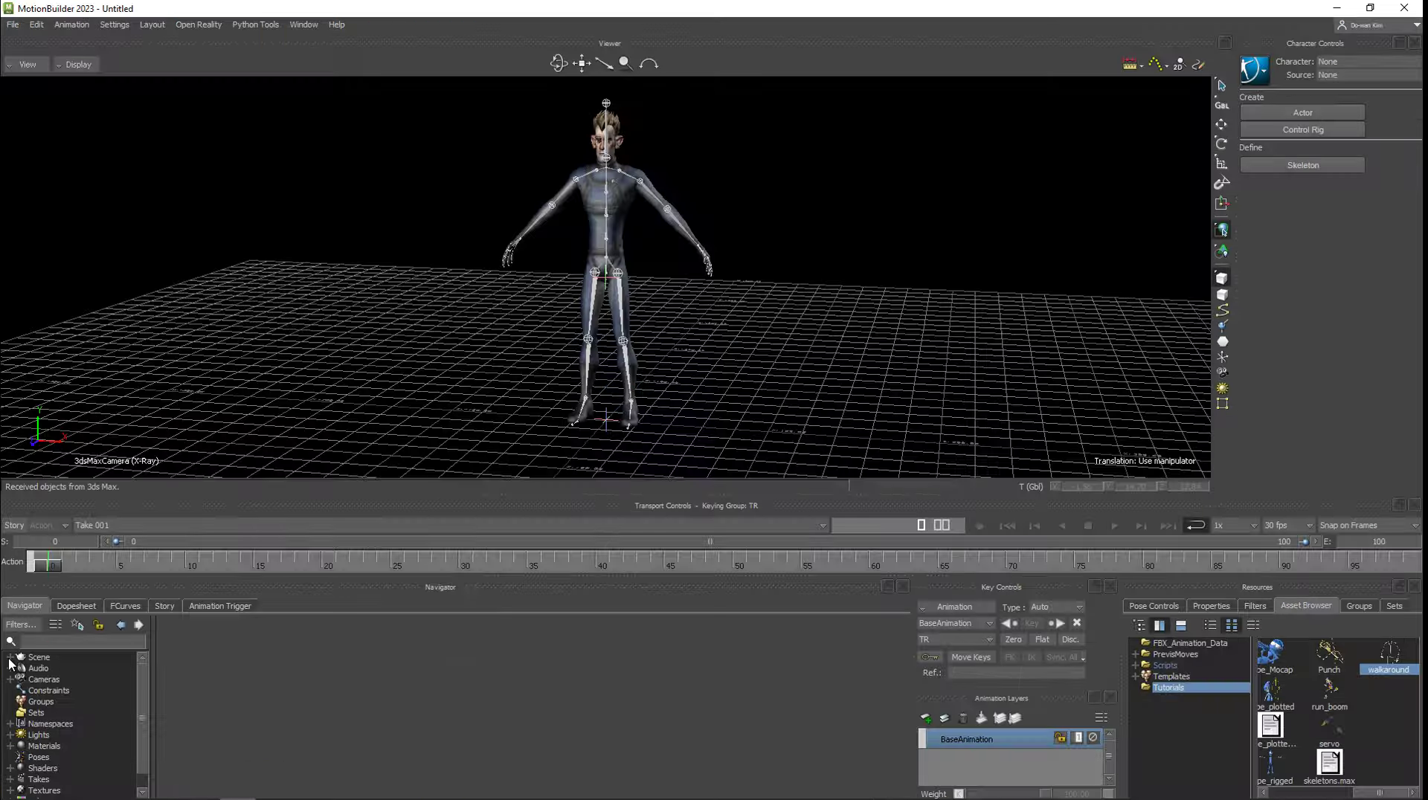
{"action": "left_click", "coordinate": [1302, 165]}
Step: Map the character with the Biped skeleton template, then drop an animated asset into the Viewer
{"action": "left_click", "coordinate": [1273, 98]}
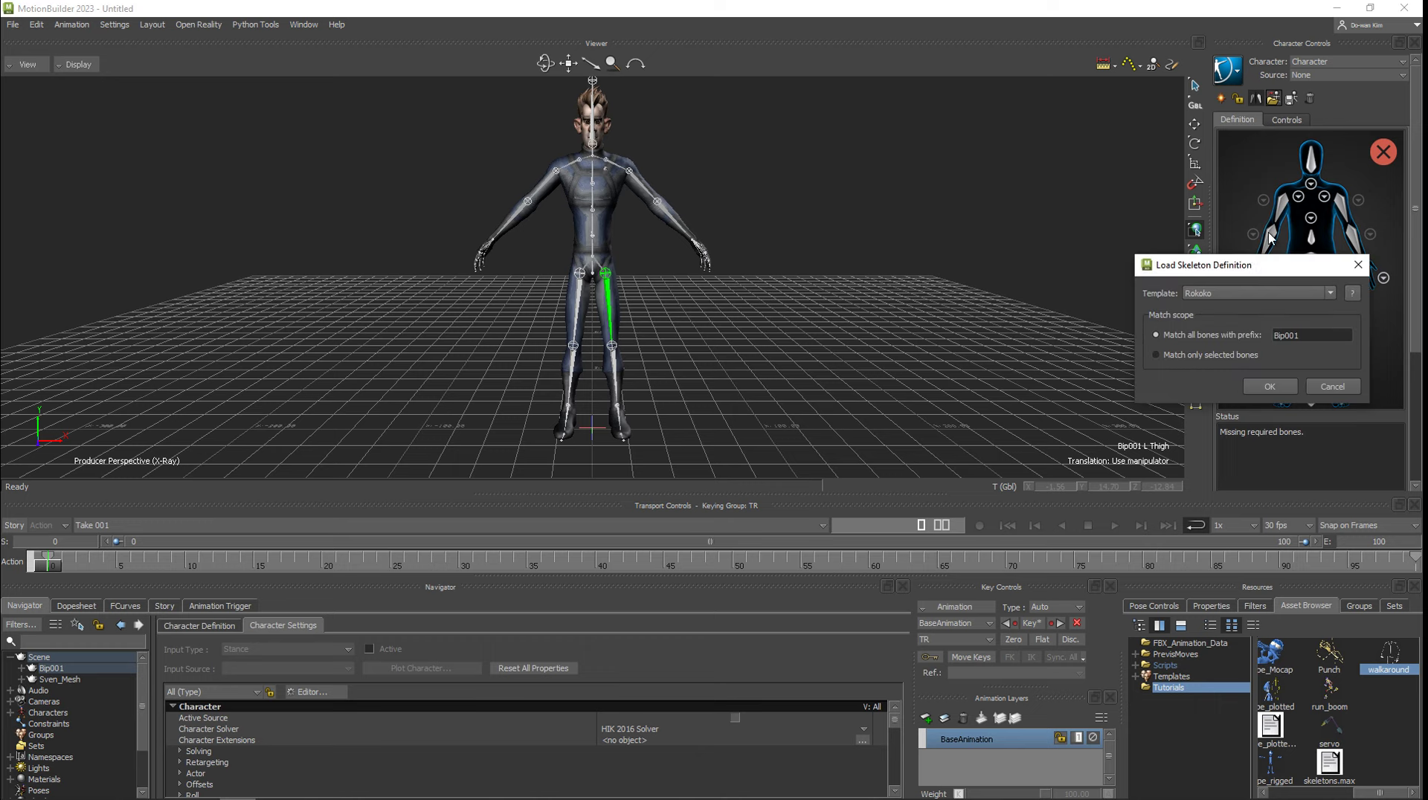
{"action": "left_click", "coordinate": [1238, 287]}
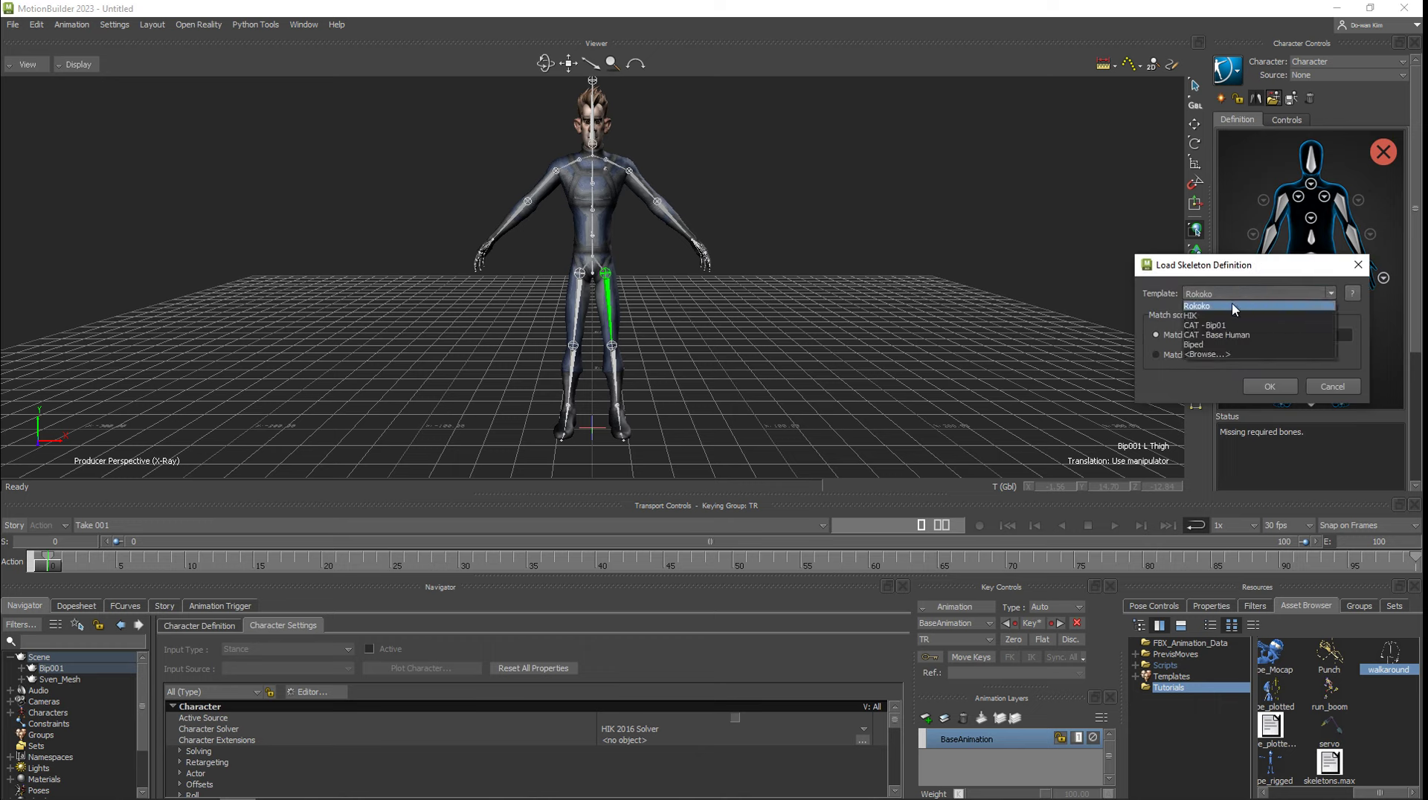
{"action": "left_click", "coordinate": [1229, 347]}
{"action": "left_click", "coordinate": [1267, 388]}
{"action": "left_click_drag", "start_coordinate": [845, 275], "coordinate": [845, 305], "text": "shift"}
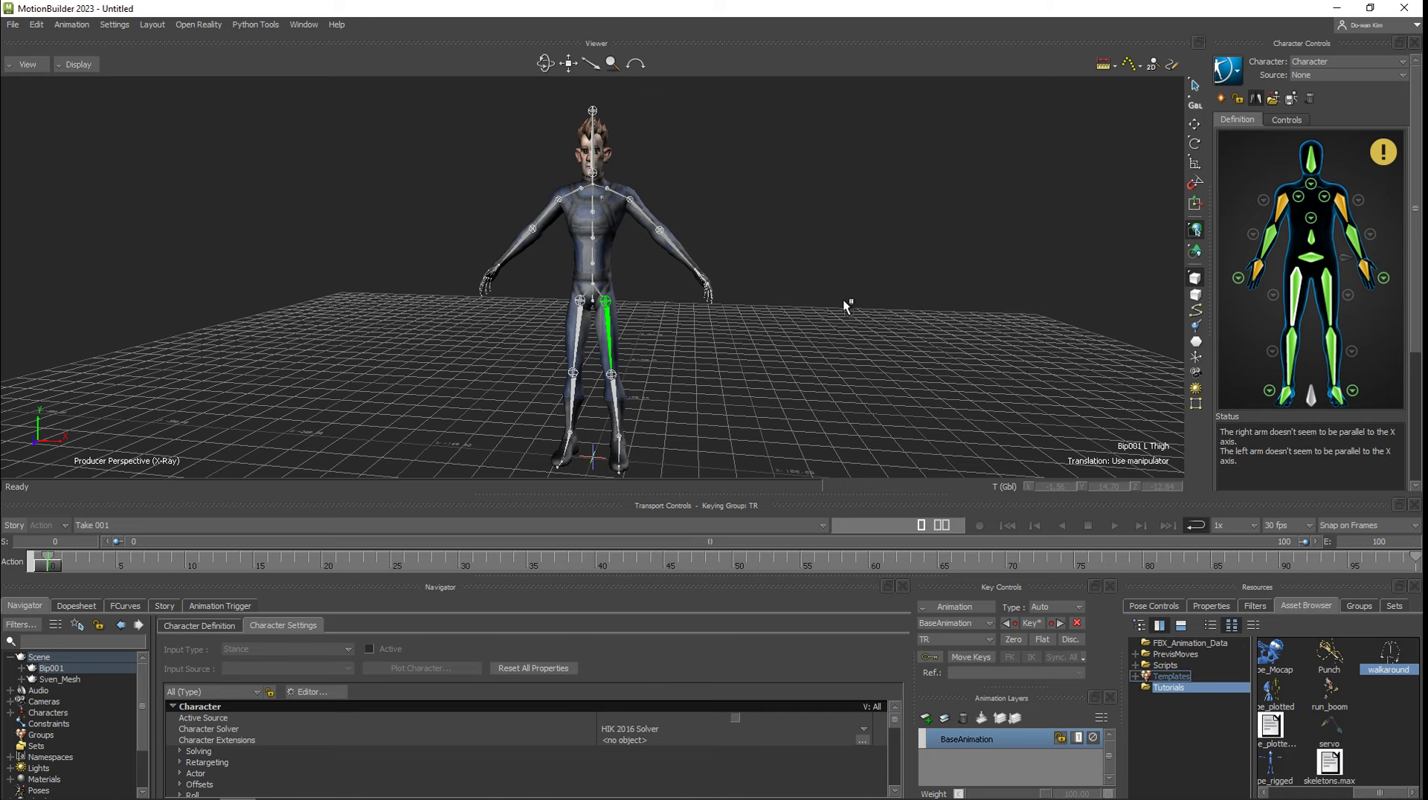
{"action": "left_click_drag", "start_coordinate": [787, 244], "coordinate": [787, 244]}
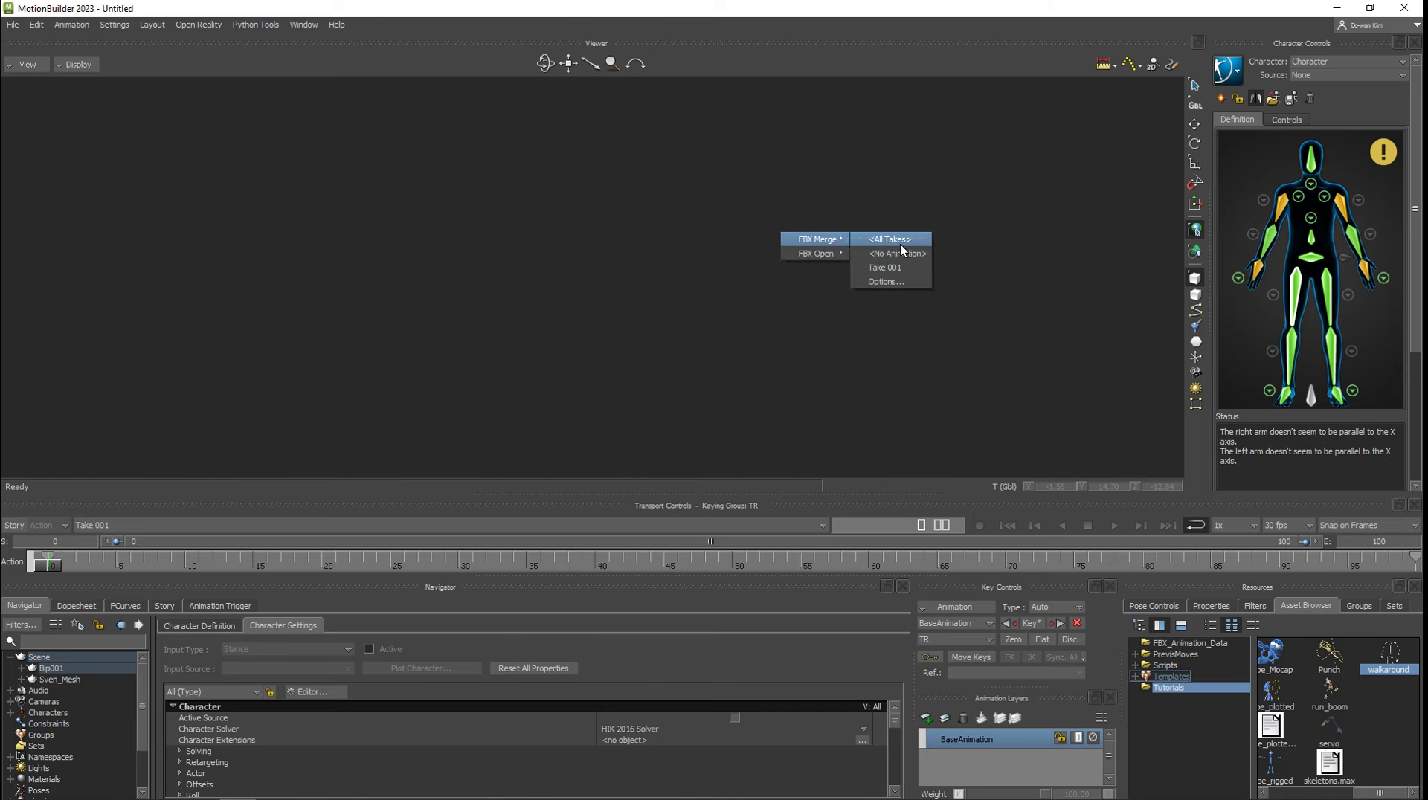
Step: Merge all takes of the asset and make Mia the active input source
{"action": "left_click", "coordinate": [906, 267]}
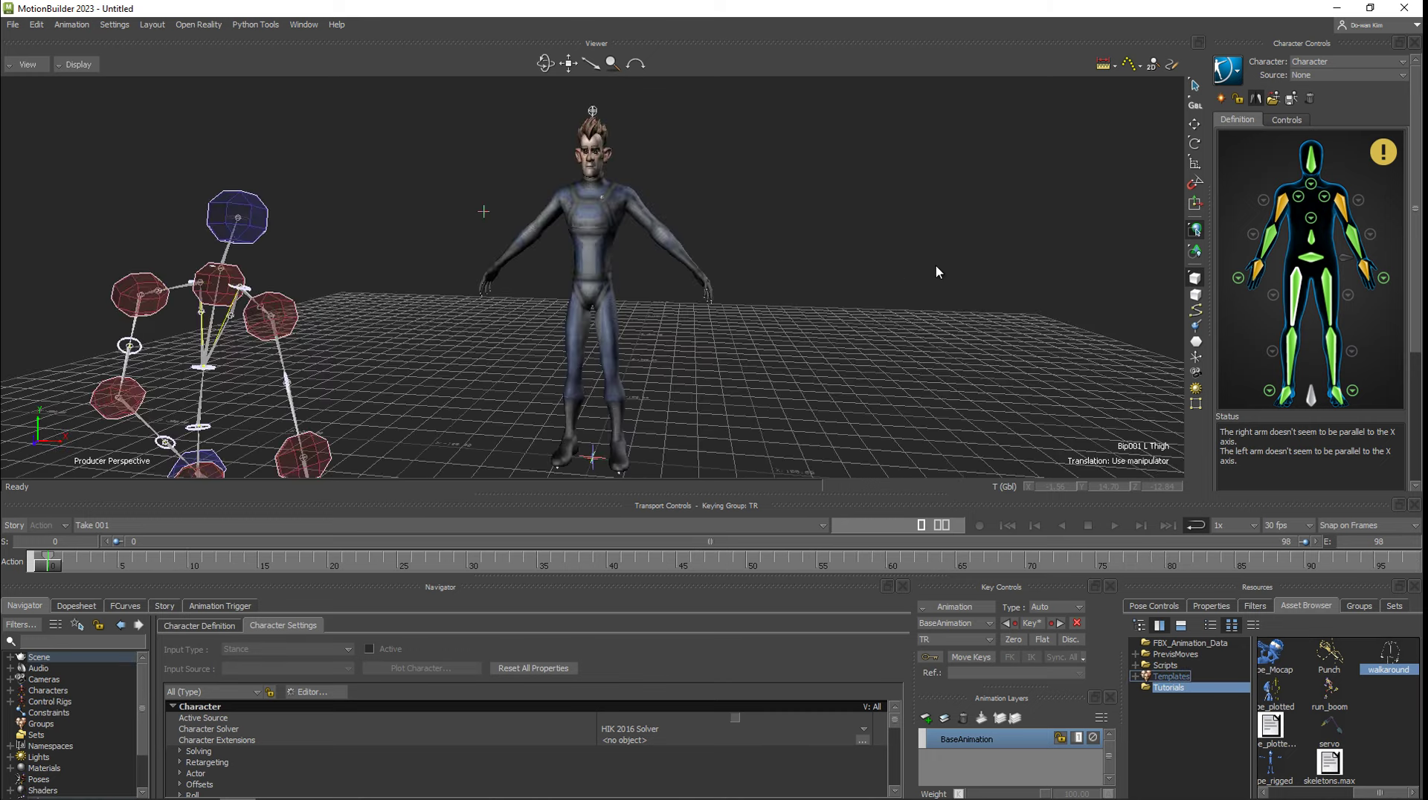
{"action": "left_click", "coordinate": [1348, 74]}
{"action": "left_click", "coordinate": [1332, 87]}
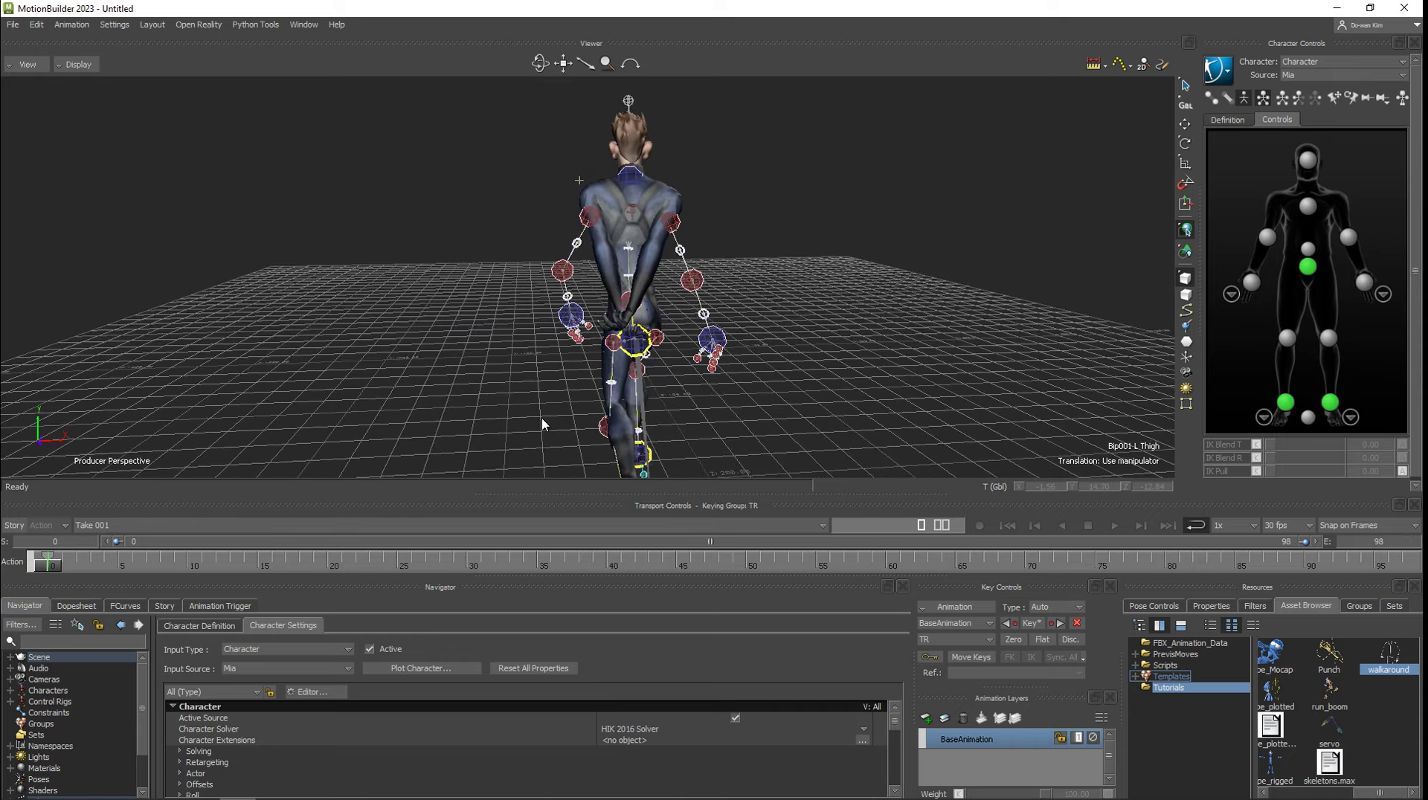
Step: Scrub the Mia animation forward to about frame 10, then return to frame 0
{"action": "left_click", "coordinate": [67, 567]}
{"action": "left_click_drag", "start_coordinate": [67, 570], "coordinate": [161, 572]}
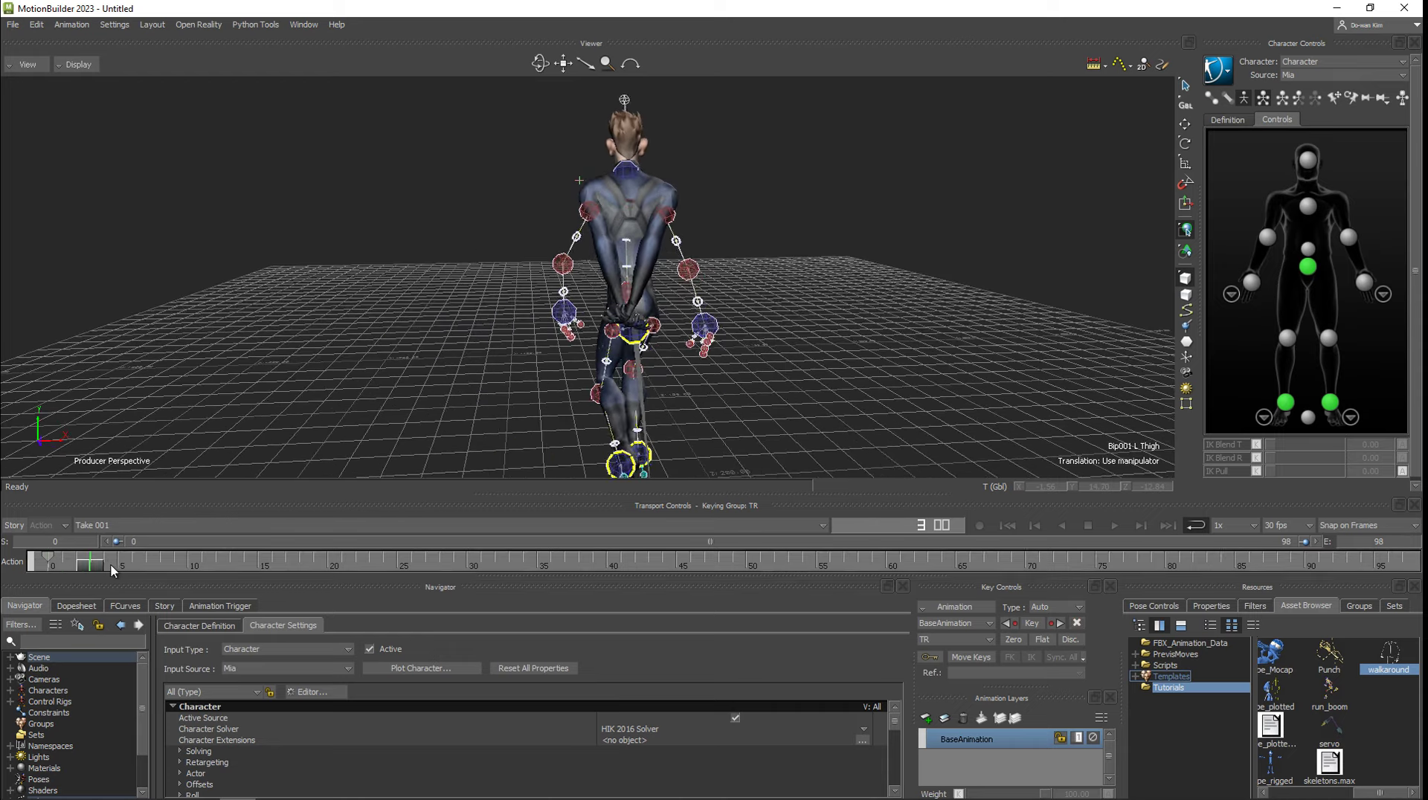
{"action": "key", "text": "Right"}
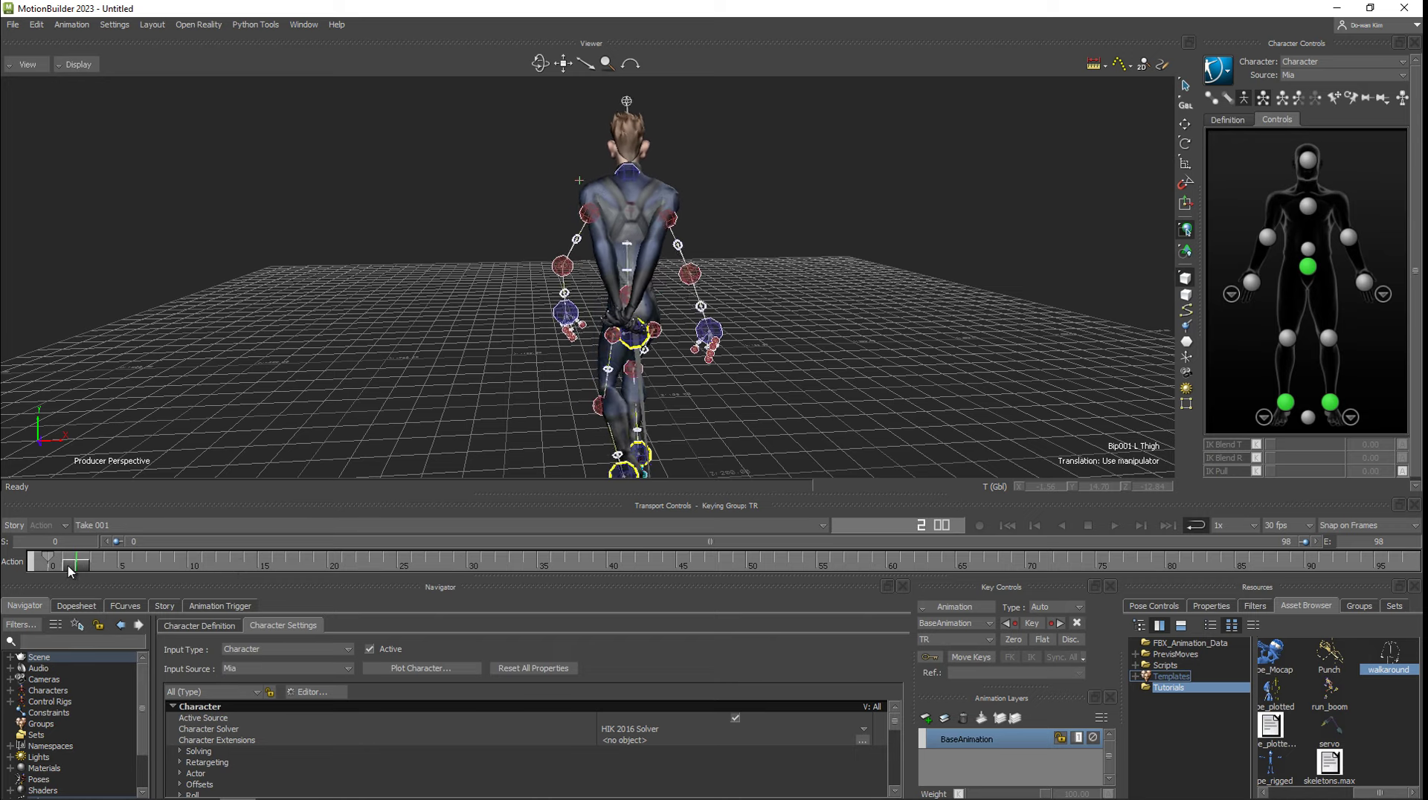
{"action": "left_click_drag", "start_coordinate": [160, 563], "coordinate": [48, 565]}
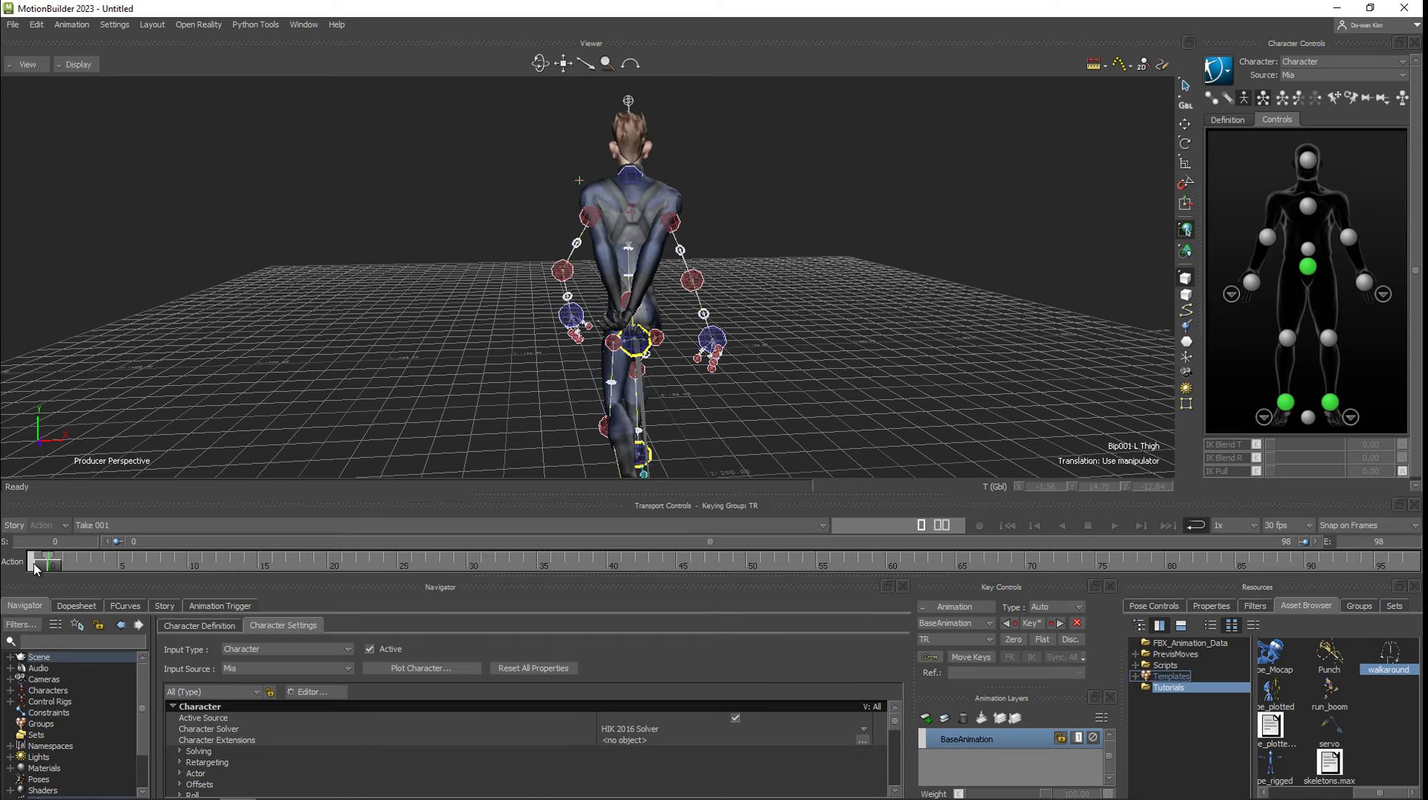
Step: Orbit to a side view and switch Sven's character input to Stance
{"action": "left_click_drag", "start_coordinate": [632, 346], "coordinate": [635, 324], "text": "ctrl+shift"}
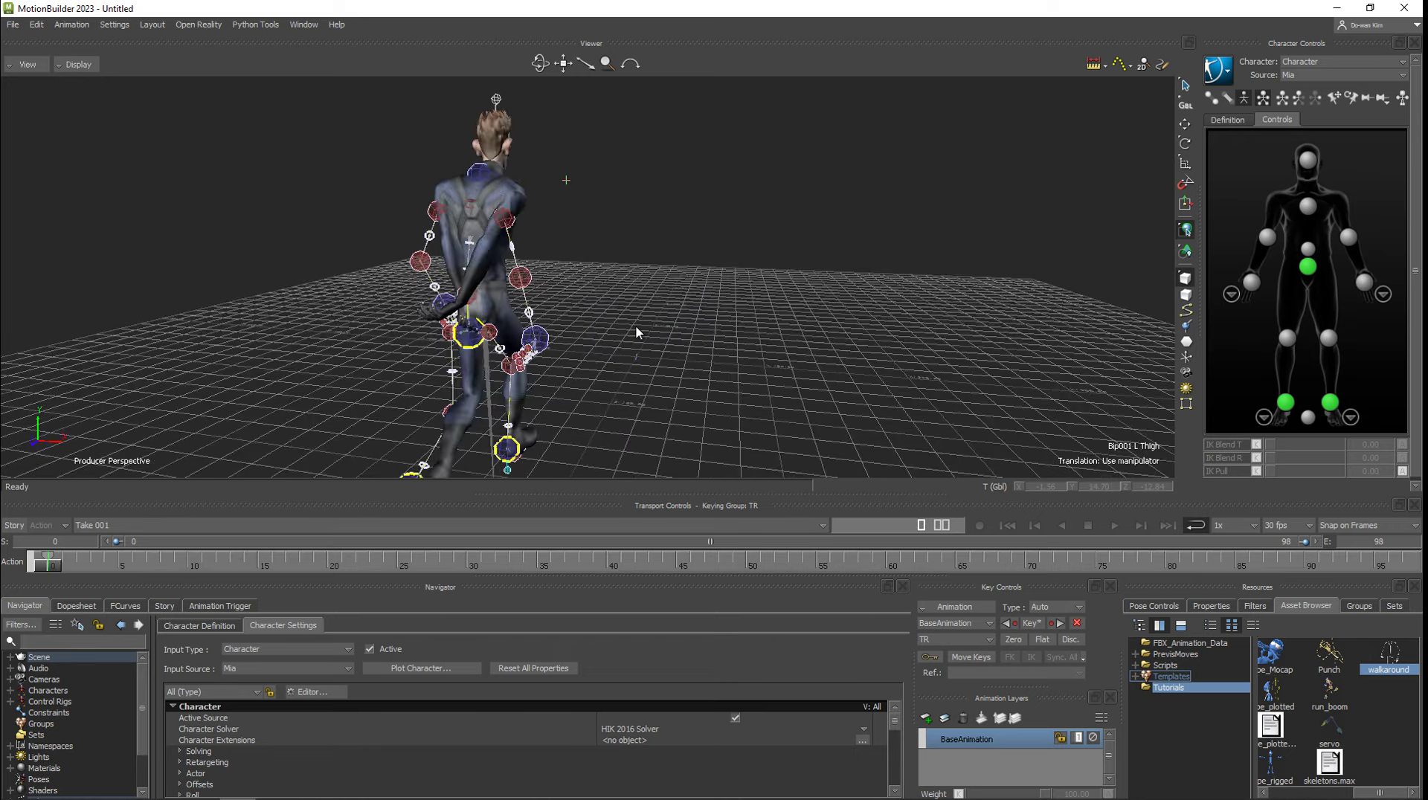
{"action": "left_click", "coordinate": [1298, 76]}
{"action": "left_click", "coordinate": [1301, 100]}
Step: Turn on X-Ray and put both Sven and Mia into their Stance poses
{"action": "left_click", "coordinate": [77, 64]}
{"action": "left_click", "coordinate": [85, 96]}
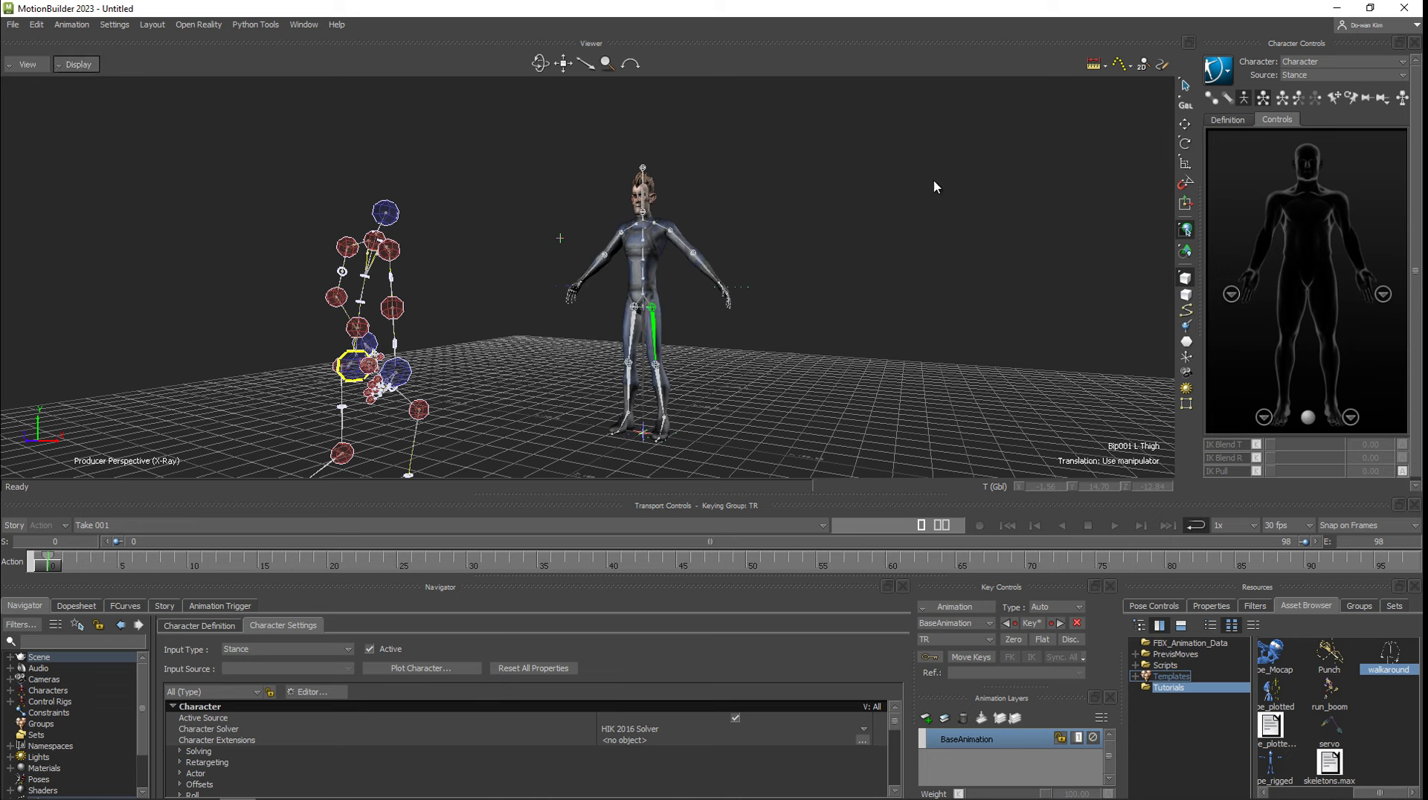
{"action": "left_click", "coordinate": [1286, 75]}
{"action": "left_click", "coordinate": [1308, 98]}
{"action": "left_click", "coordinate": [1313, 74]}
{"action": "left_click", "coordinate": [1309, 99]}
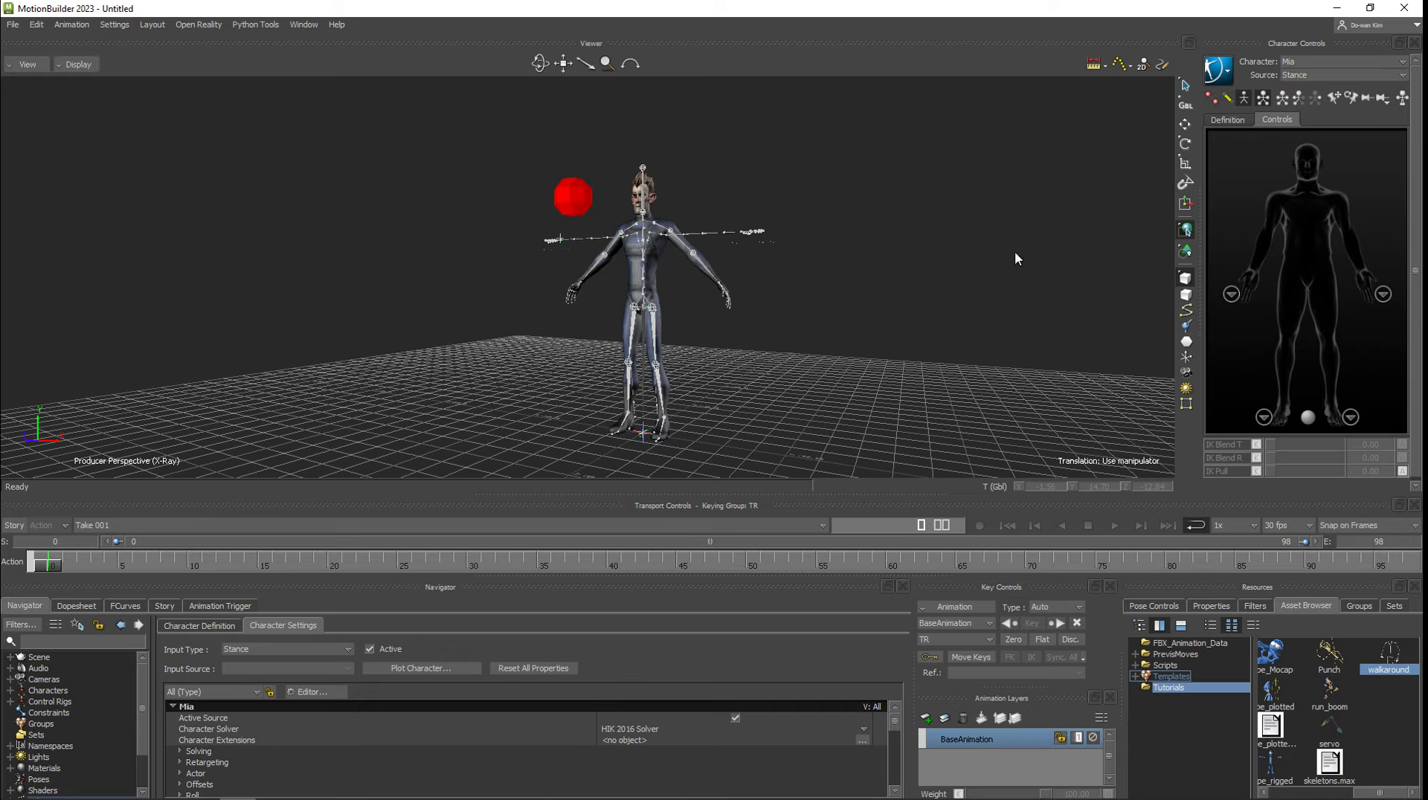
Step: Zoom out and orbit around the characters, then open the character input source list
{"action": "scroll", "coordinate": [716, 324], "scroll_direction": "up", "scroll_amount": 2}
{"action": "scroll", "coordinate": [748, 320], "scroll_direction": "up", "scroll_amount": 2}
{"action": "scroll", "coordinate": [686, 335], "scroll_direction": "up", "scroll_amount": 2}
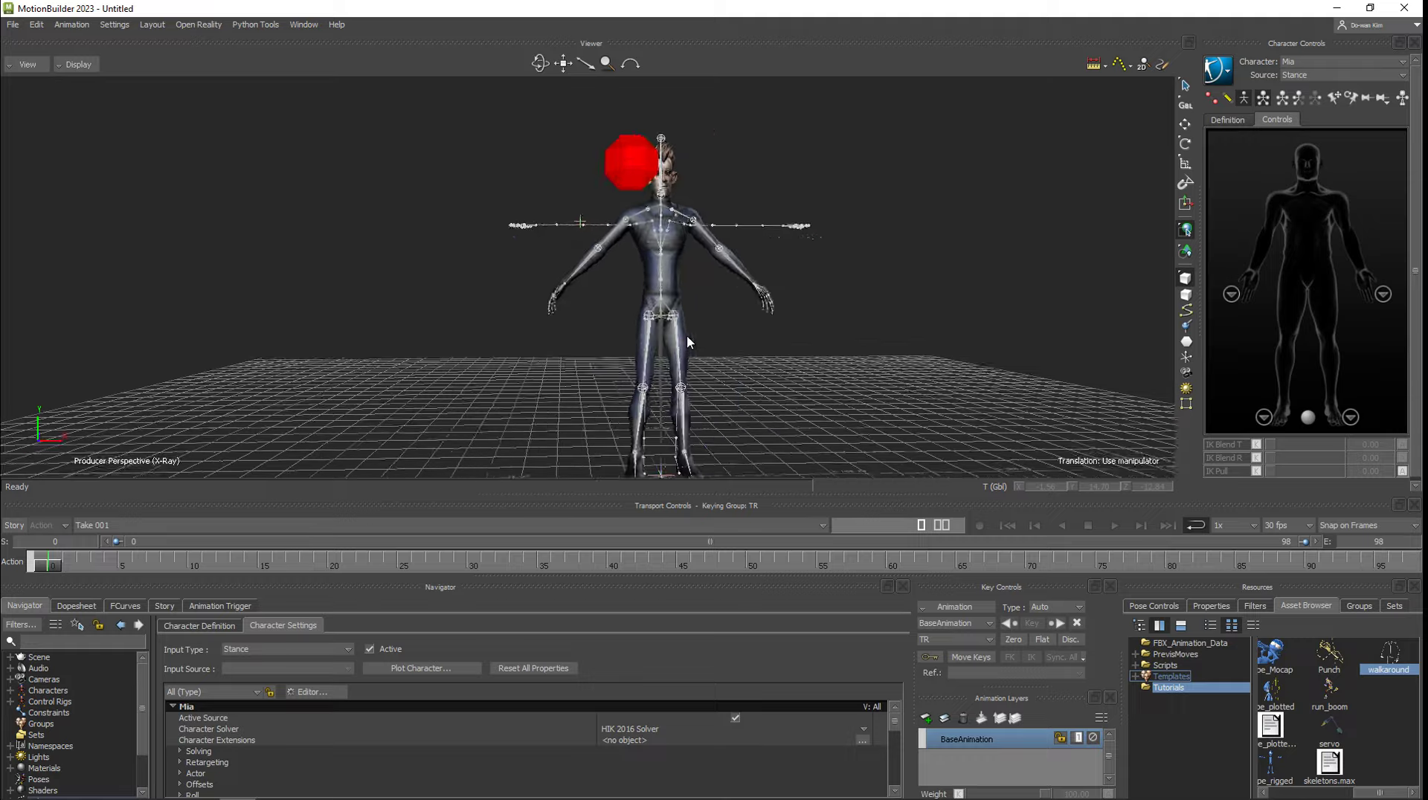
{"action": "scroll", "coordinate": [715, 338], "scroll_direction": "up", "scroll_amount": 2}
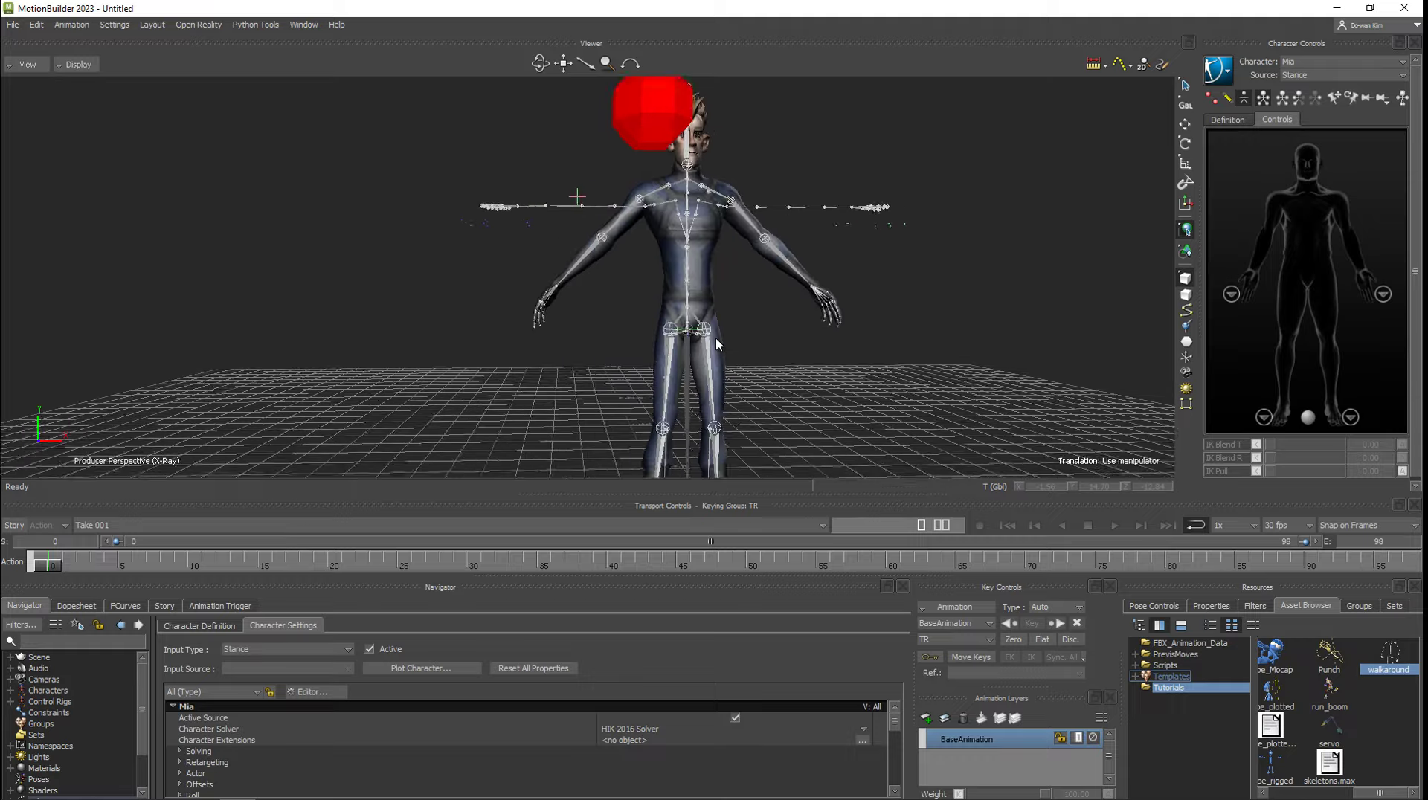
{"action": "scroll", "coordinate": [702, 342], "scroll_direction": "down", "scroll_amount": 2}
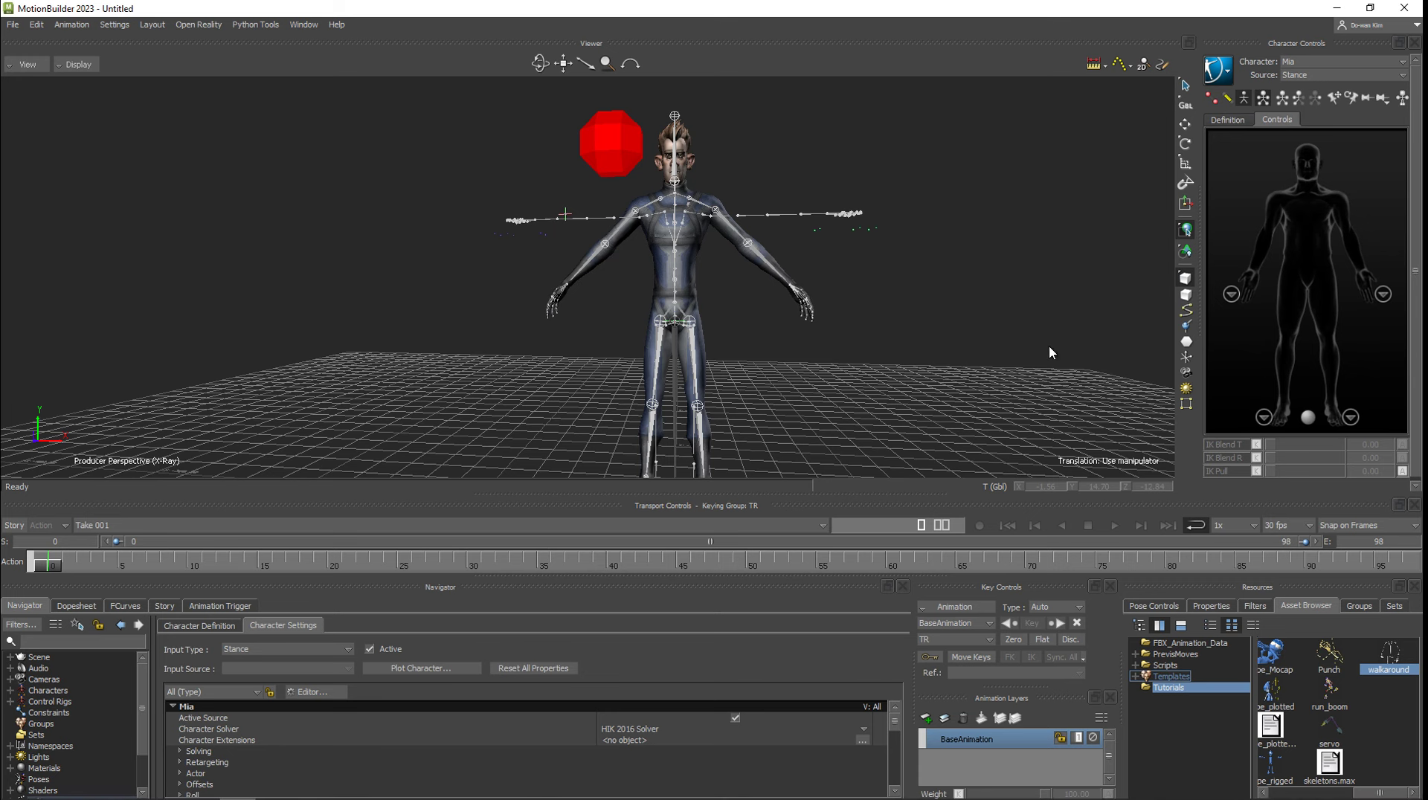
{"action": "left_click_drag", "start_coordinate": [1049, 354], "coordinate": [853, 309], "text": "ctrl+shift"}
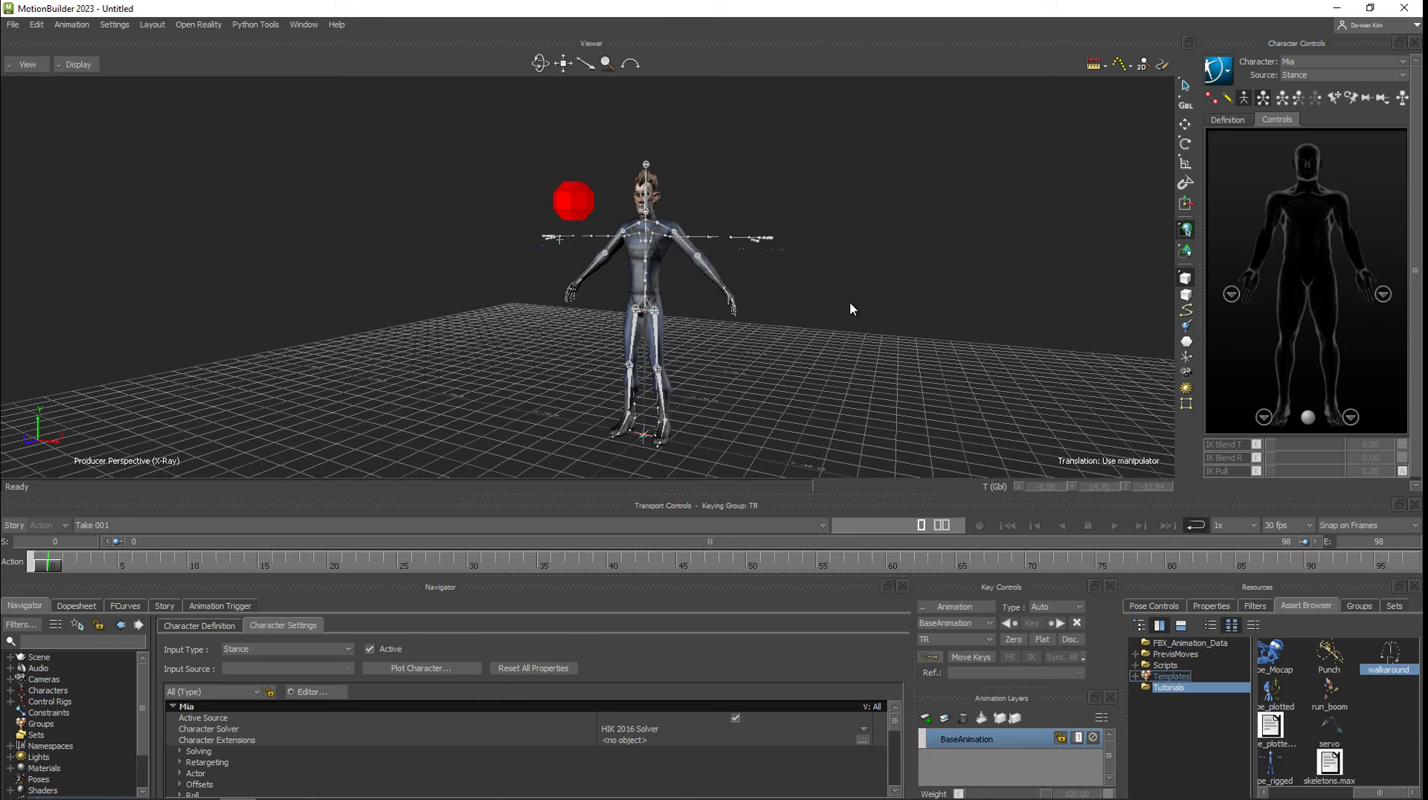
{"action": "left_click", "coordinate": [1311, 76]}
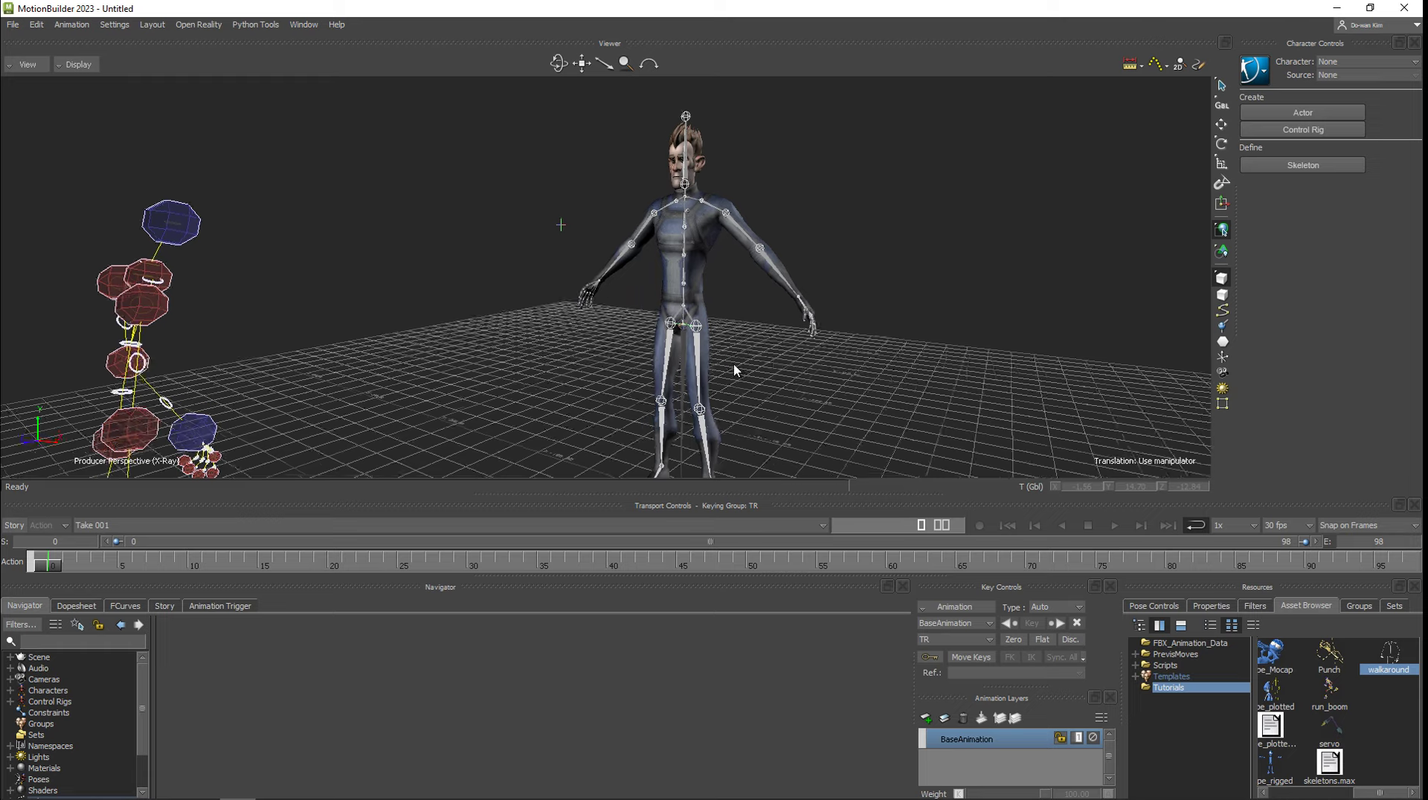
Step: Rotate Sven's left upper arm up to horizontal, setting its Rotation Z to 0
{"action": "scroll", "coordinate": [734, 369], "scroll_direction": "up", "scroll_amount": 3}
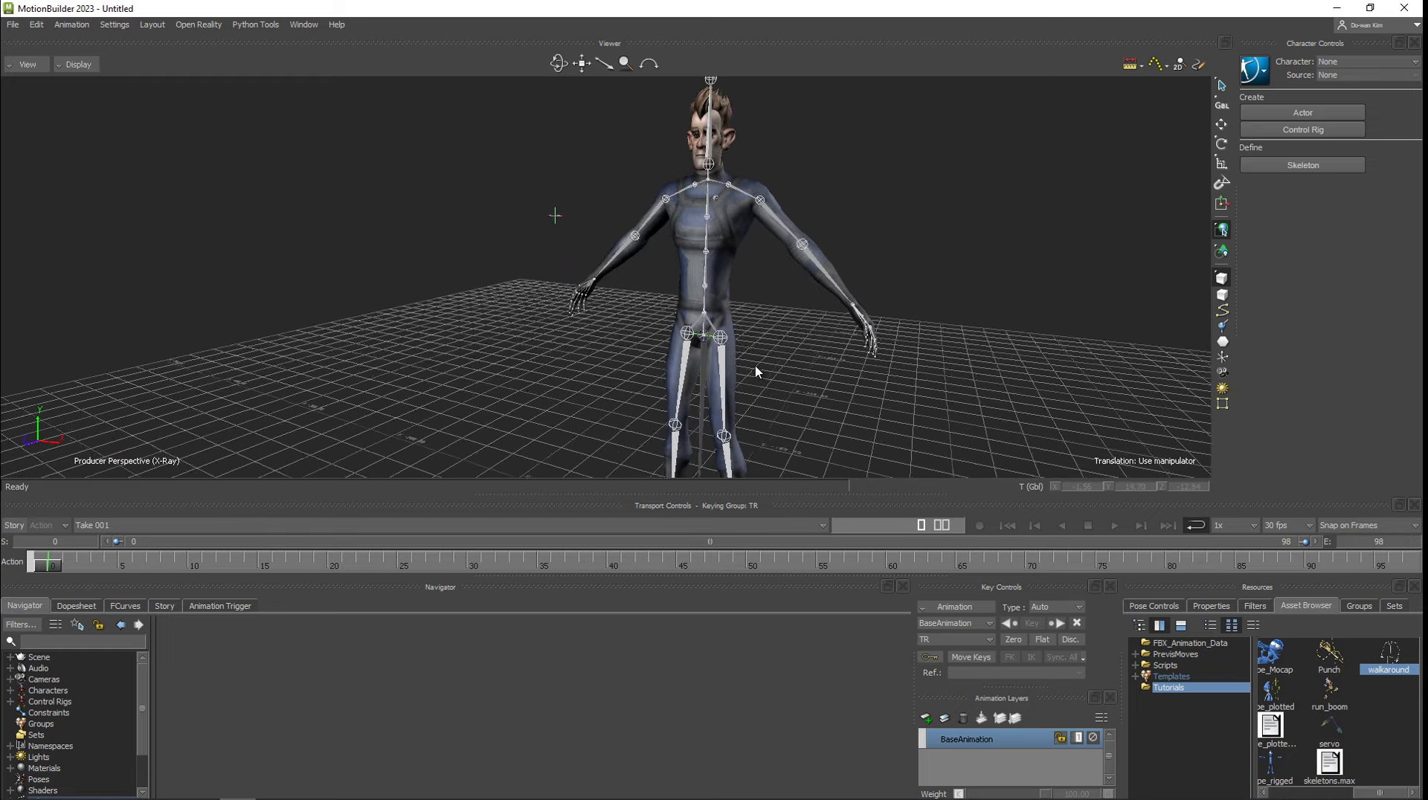
{"action": "left_click", "coordinate": [784, 240]}
{"action": "key", "text": "e"}
{"action": "left_click_drag", "start_coordinate": [867, 184], "coordinate": [859, 142]}
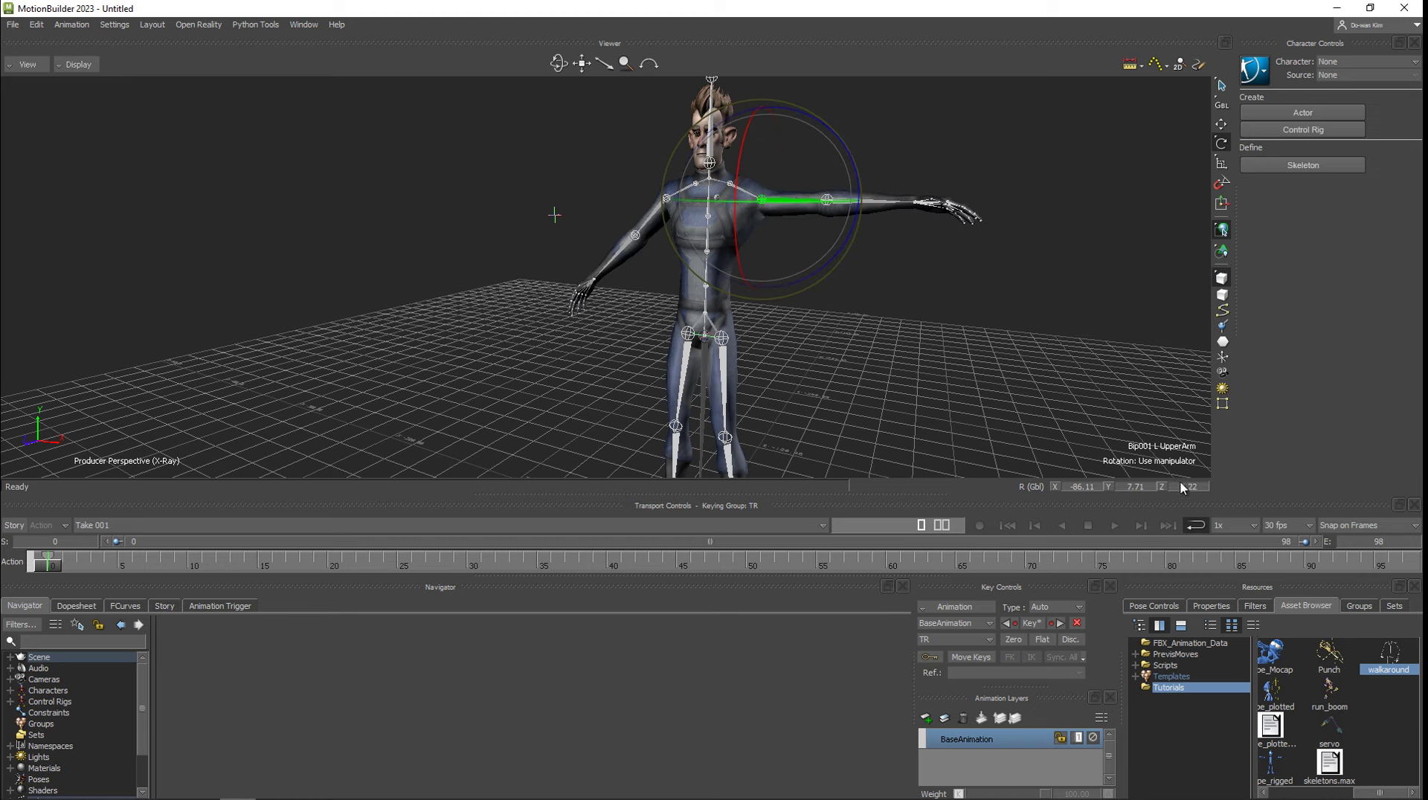
{"action": "double_click", "coordinate": [1182, 488]}
{"action": "type", "text": "0"}
{"action": "key", "text": "Return"}
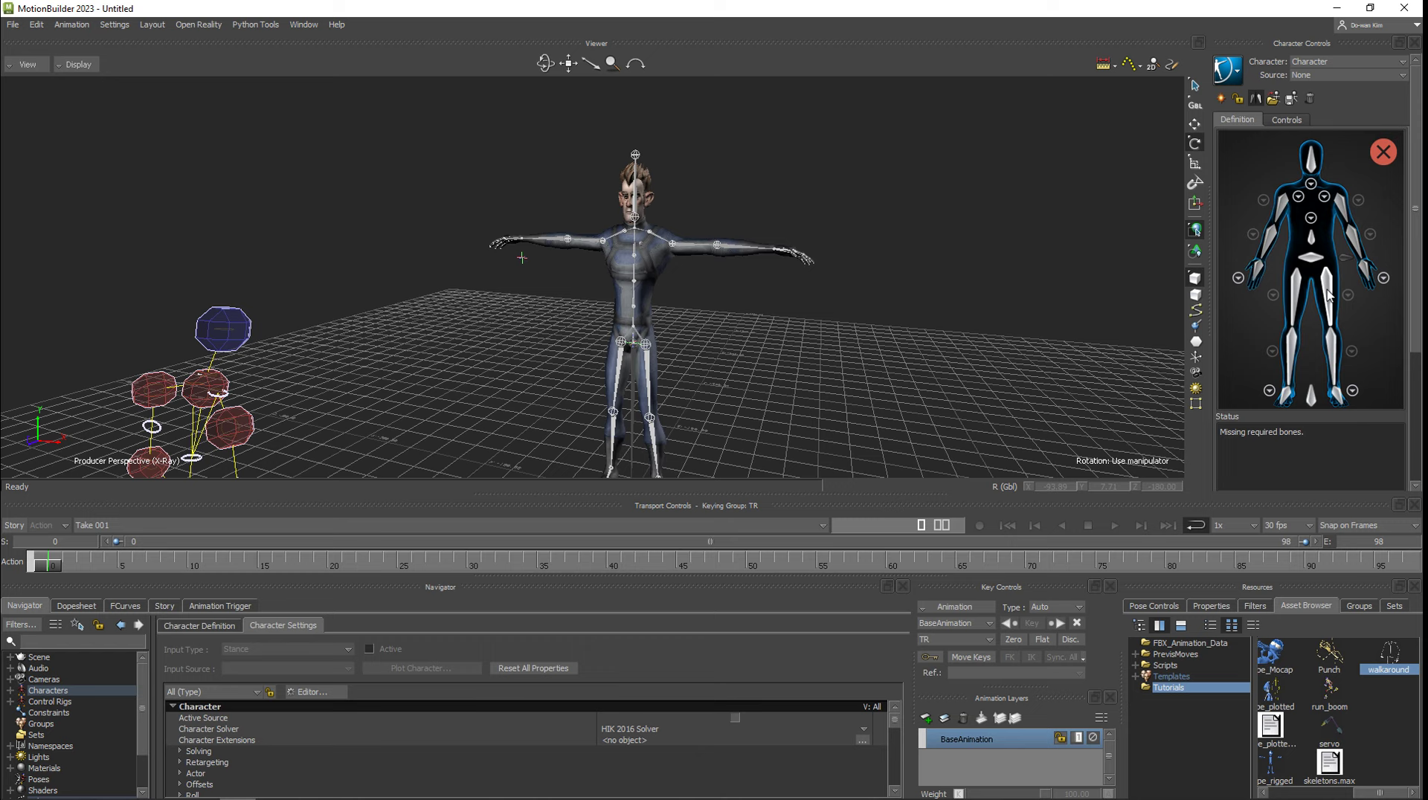
Step: Characterize the T-posed skeleton by applying the matching skeleton template
{"action": "left_click", "coordinate": [670, 386]}
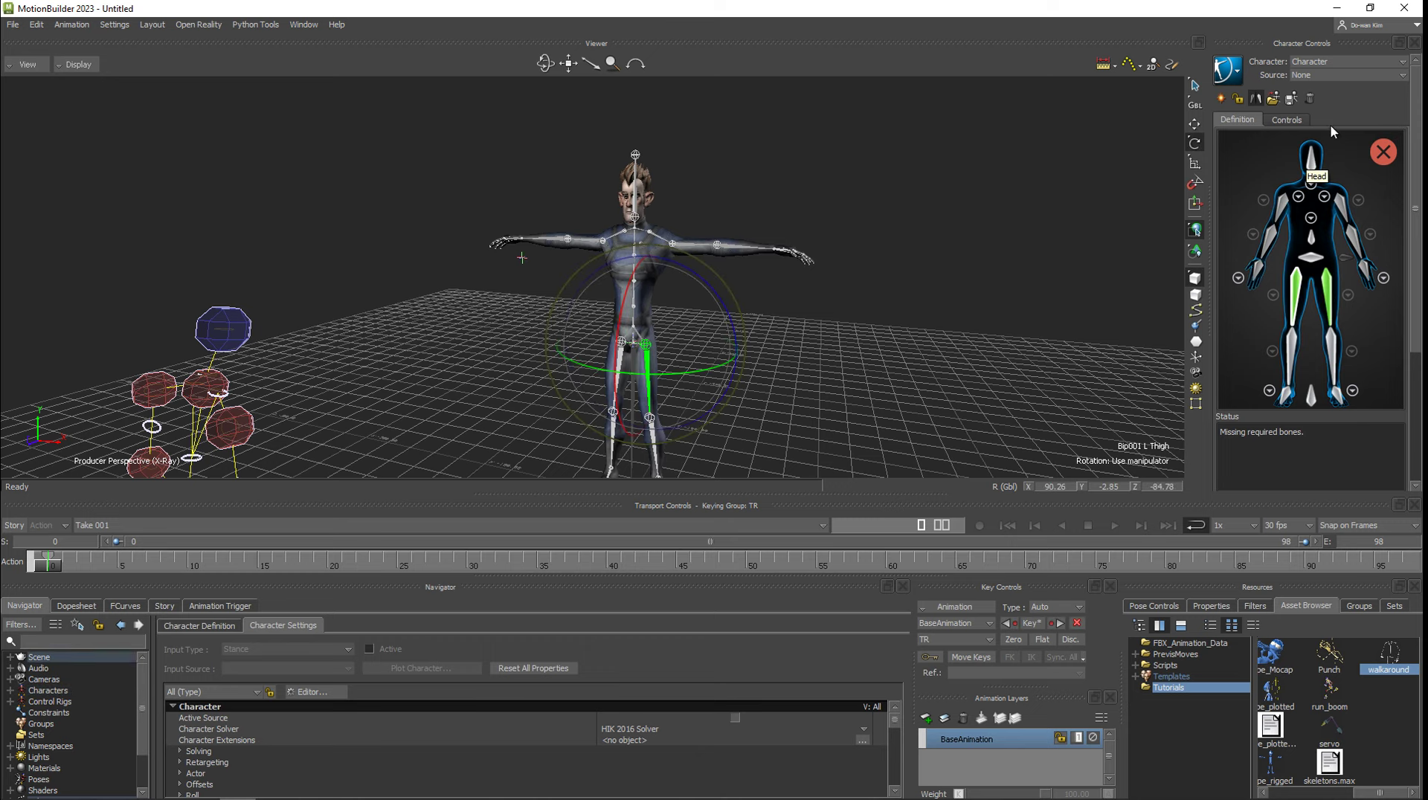
{"action": "left_click", "coordinate": [1273, 98]}
{"action": "left_click", "coordinate": [1205, 296]}
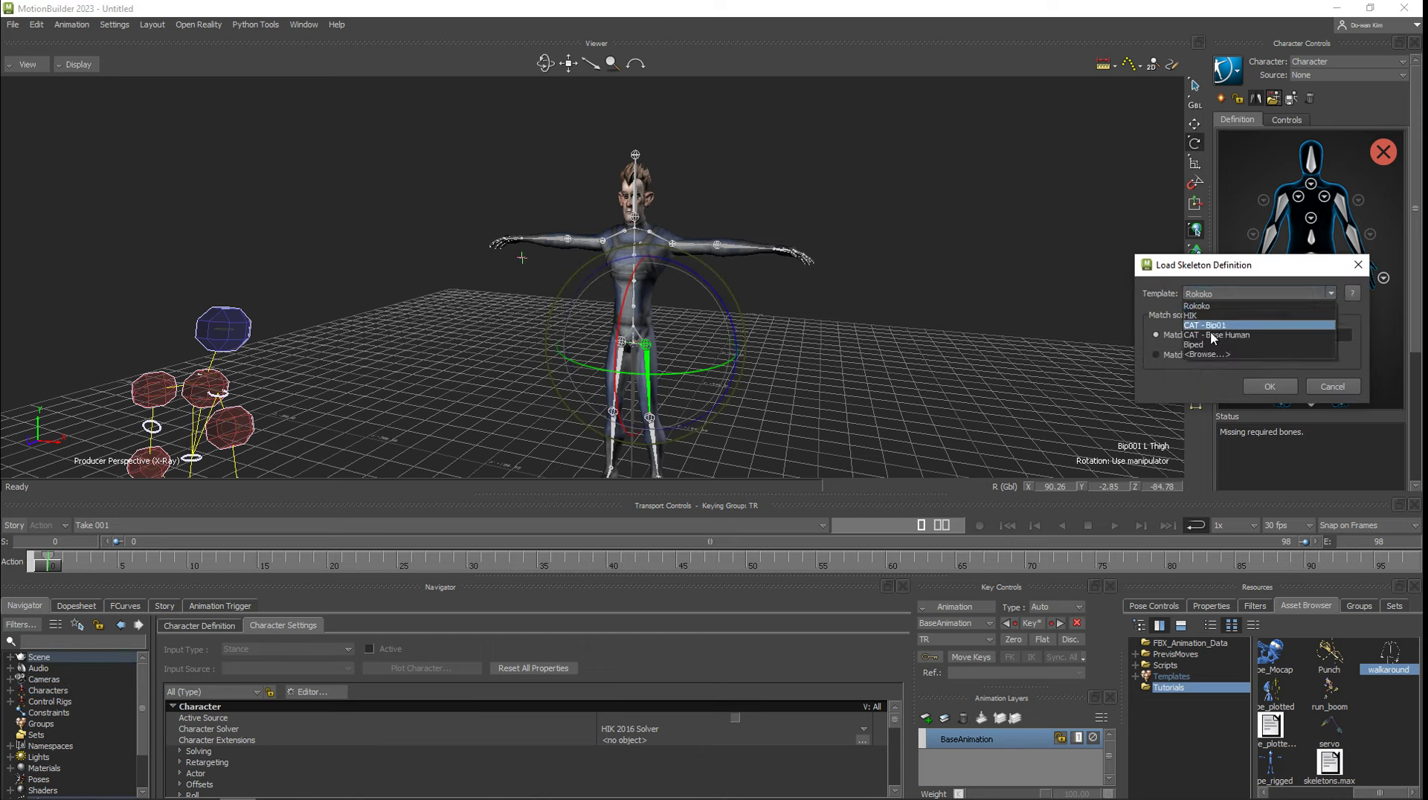
{"action": "left_click", "coordinate": [1220, 342]}
{"action": "left_click", "coordinate": [1270, 386]}
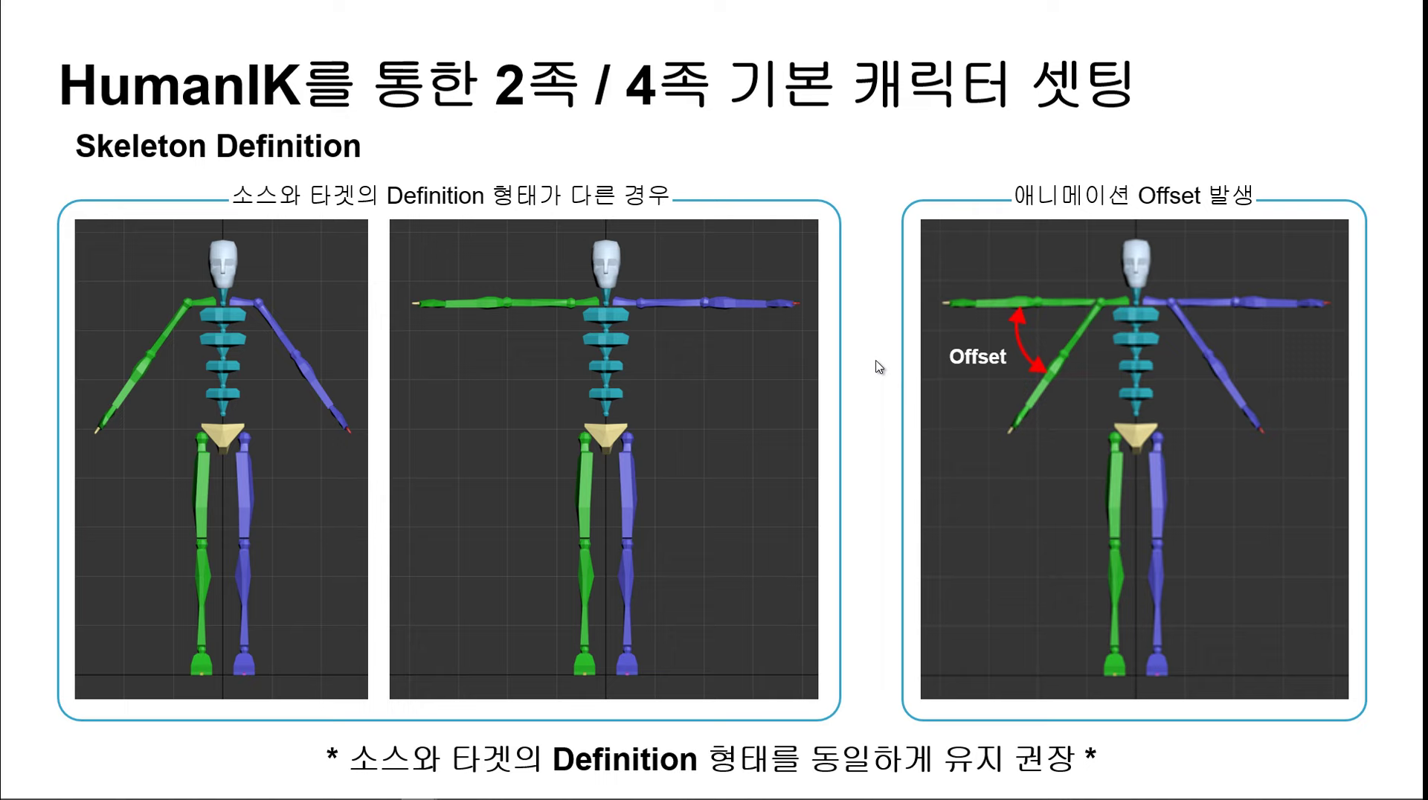
Step: Advance past the Skeleton Definition slide to the next slide
{"action": "key", "text": "Right"}
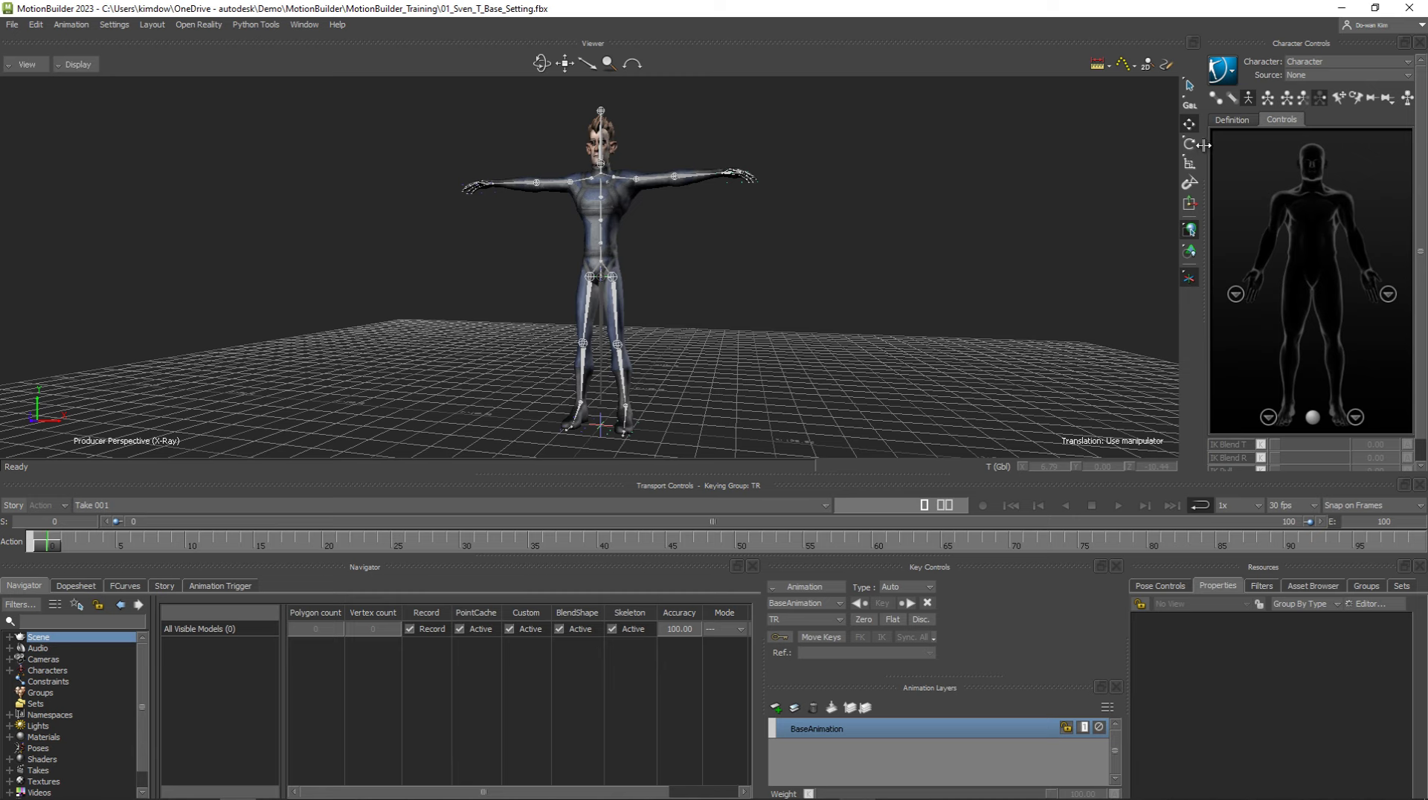
Step: Show the Definition tab mapping and set Sven's input source to Stance
{"action": "left_click", "coordinate": [1230, 121]}
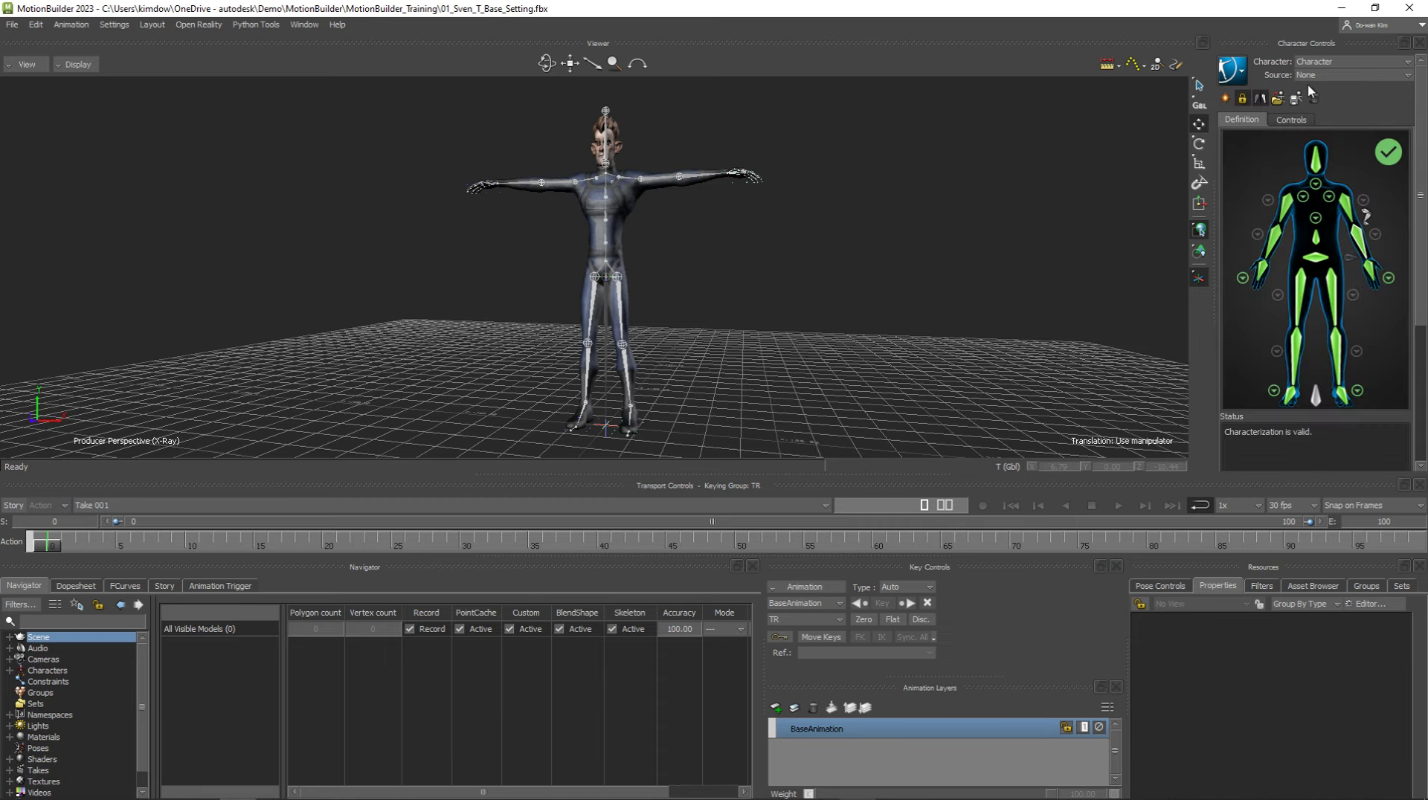
{"action": "scroll", "coordinate": [711, 250], "scroll_direction": "up", "scroll_amount": 2}
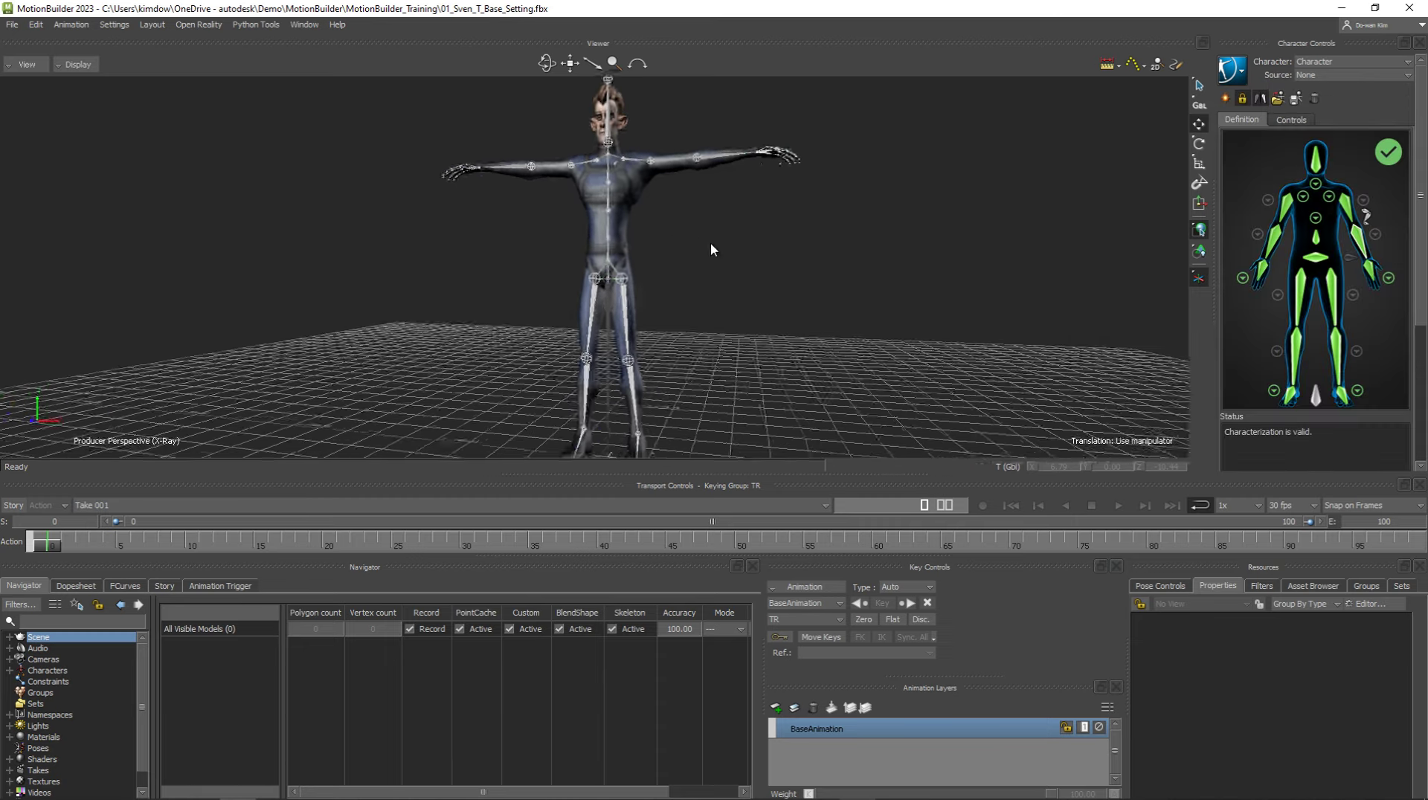
{"action": "mouse_move", "coordinate": [711, 250]}
{"action": "left_mouse_down", "text": "ctrl+shift"}
{"action": "mouse_move", "coordinate": [749, 191]}
{"action": "mouse_move", "coordinate": [771, 245]}
{"action": "mouse_move", "coordinate": [766, 280]}
{"action": "mouse_move", "coordinate": [1056, 191]}
{"action": "left_mouse_up", "text": "ctrl+shift"}
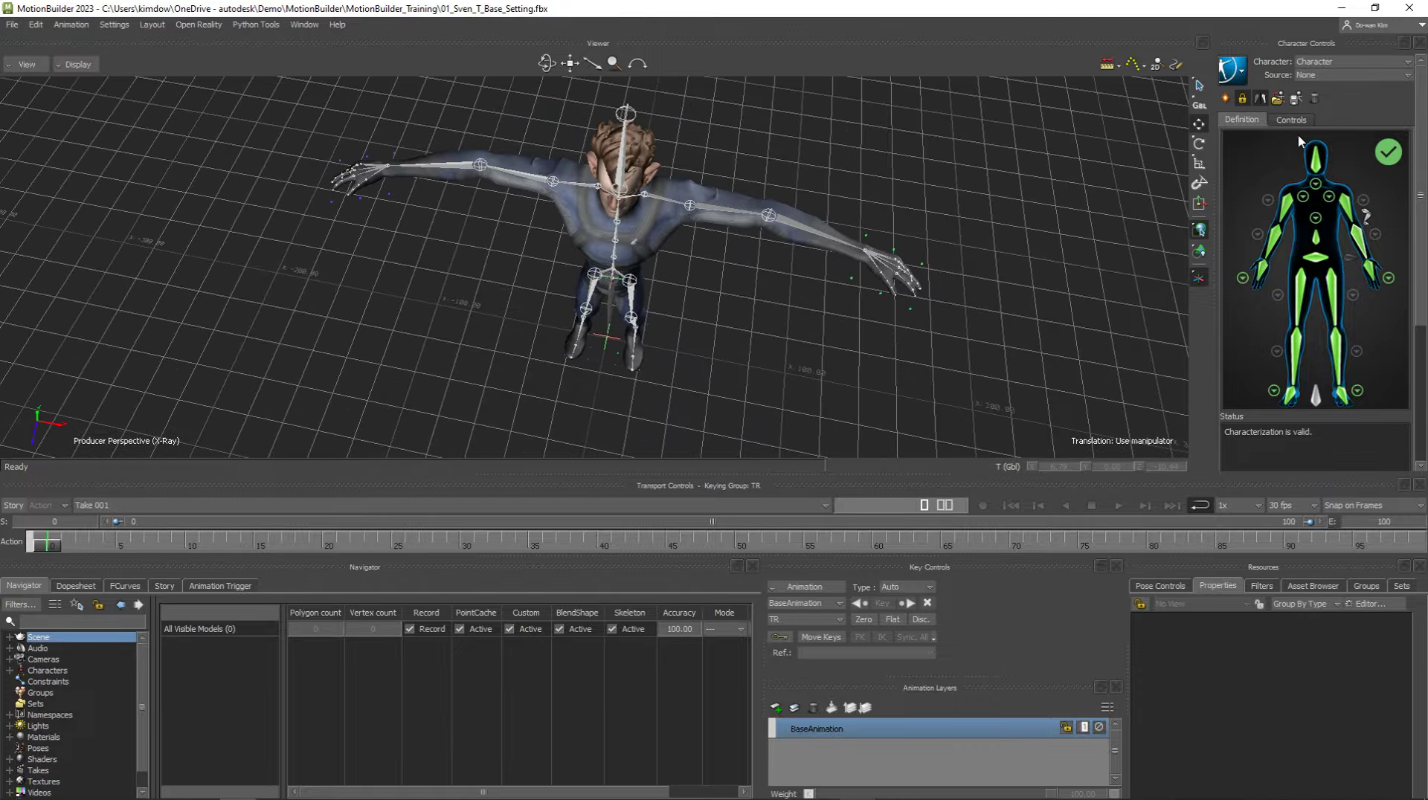
{"action": "left_click", "coordinate": [1354, 76]}
{"action": "left_click", "coordinate": [1330, 99]}
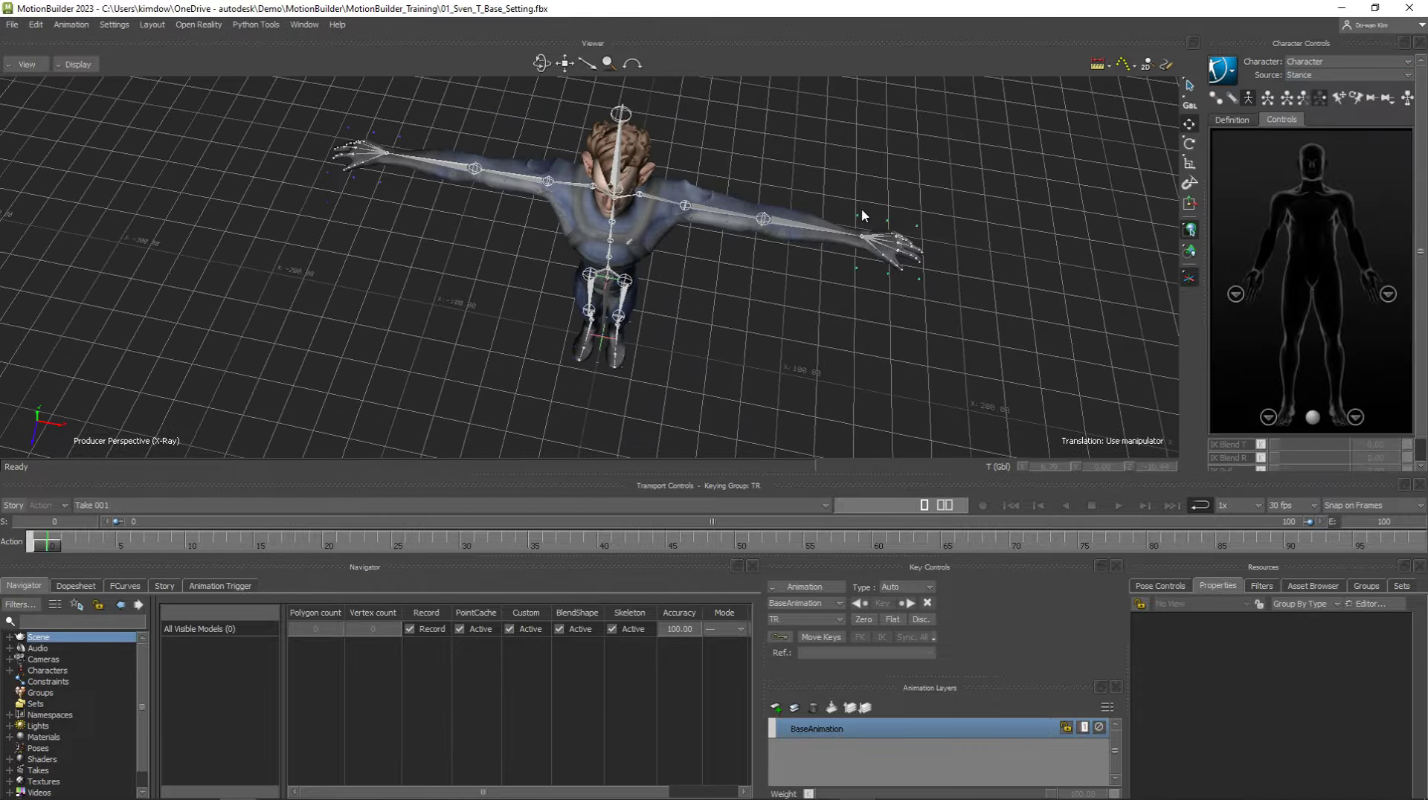
Step: Return to the Definition mapping and orbit to front and high angled views
{"action": "mouse_move", "coordinate": [748, 269]}
{"action": "left_mouse_down", "text": "ctrl+shift"}
{"action": "mouse_move", "coordinate": [693, 262]}
{"action": "mouse_move", "coordinate": [862, 376]}
{"action": "mouse_move", "coordinate": [760, 216]}
{"action": "left_mouse_up", "text": "ctrl+shift"}
{"action": "left_click", "coordinate": [1234, 121]}
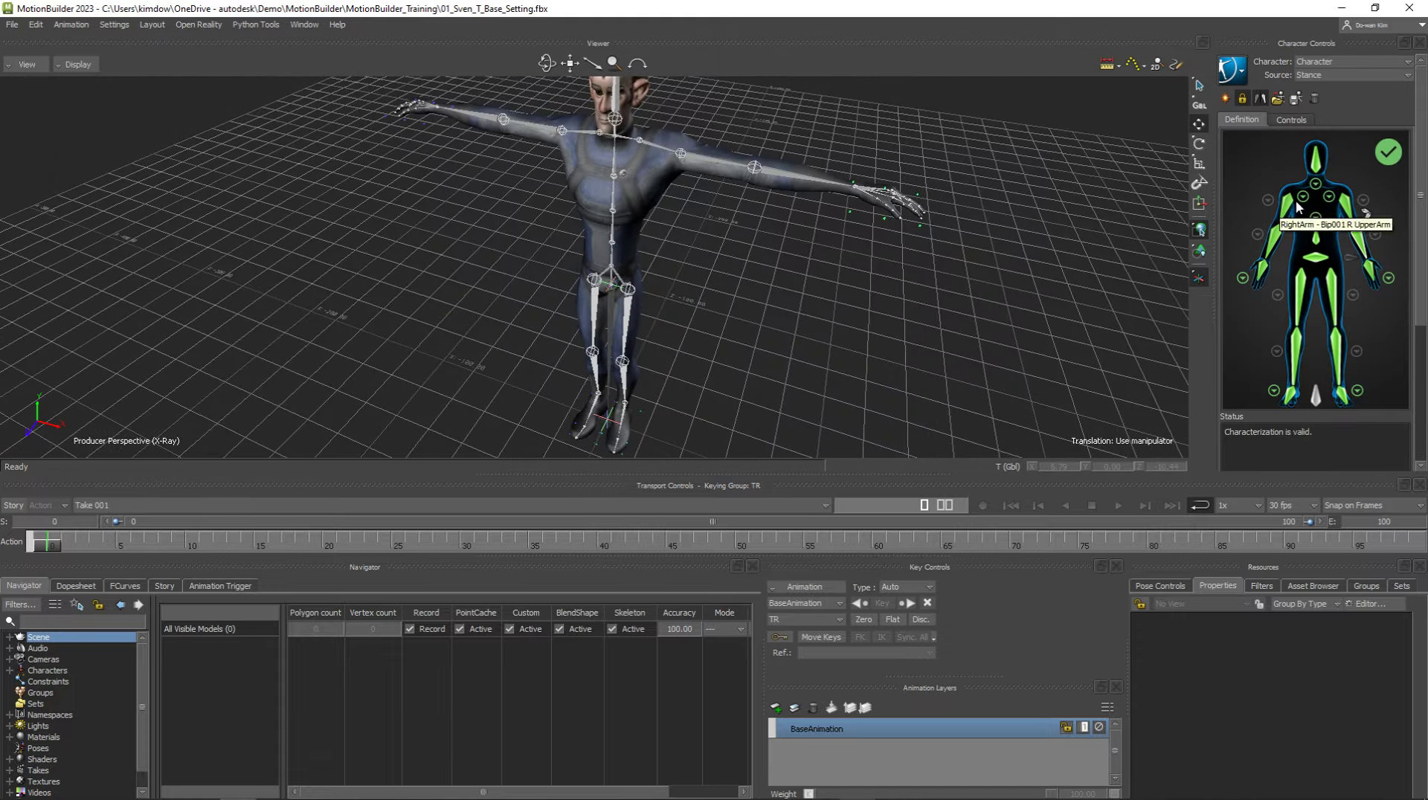
{"action": "mouse_move", "coordinate": [732, 340]}
{"action": "left_mouse_down", "text": "ctrl+shift"}
{"action": "mouse_move", "coordinate": [778, 303]}
{"action": "mouse_move", "coordinate": [762, 280]}
{"action": "left_mouse_up", "text": "ctrl+shift"}
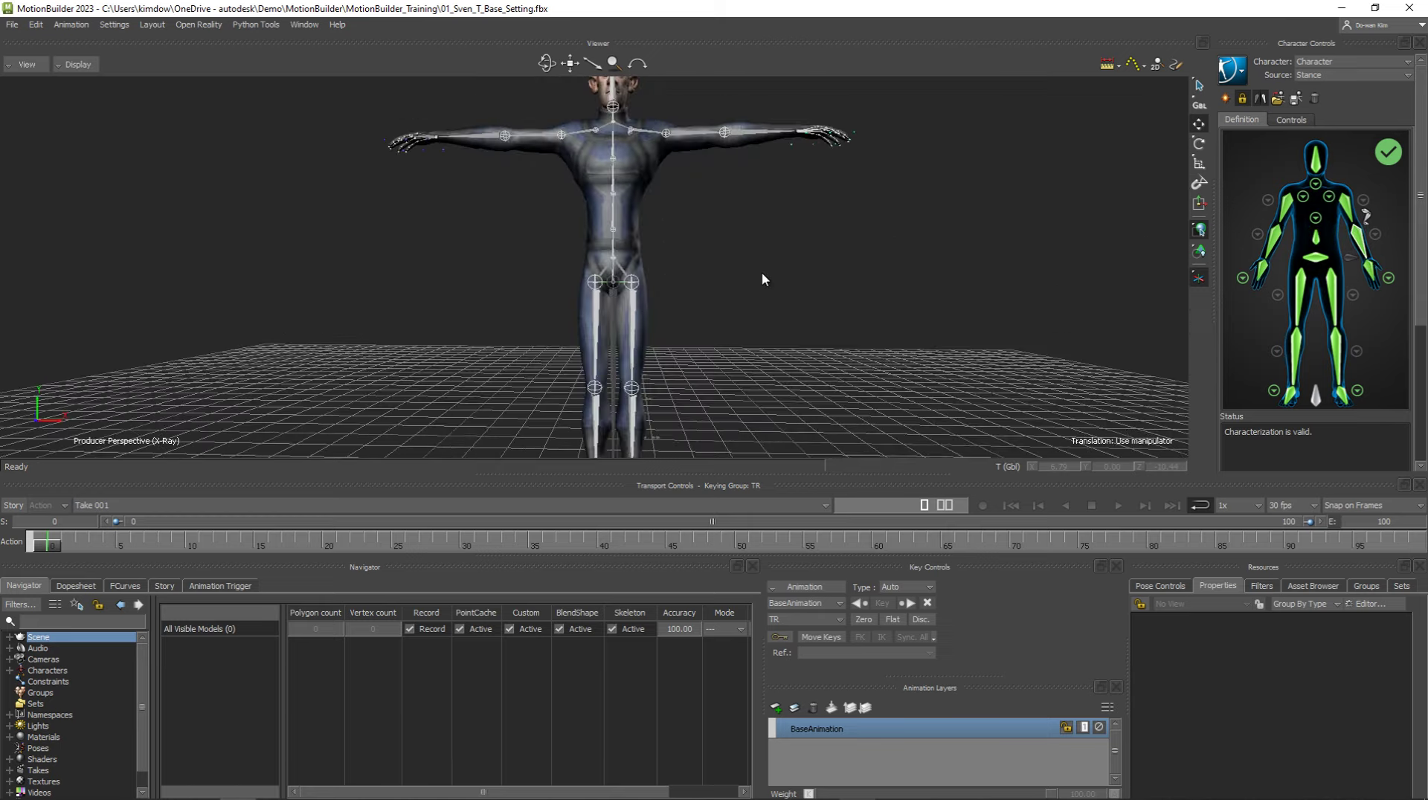
{"action": "mouse_move", "coordinate": [758, 168]}
{"action": "left_mouse_down", "text": "ctrl+shift"}
{"action": "mouse_move", "coordinate": [711, 211]}
{"action": "mouse_move", "coordinate": [651, 207]}
{"action": "left_mouse_up", "text": "ctrl+shift"}
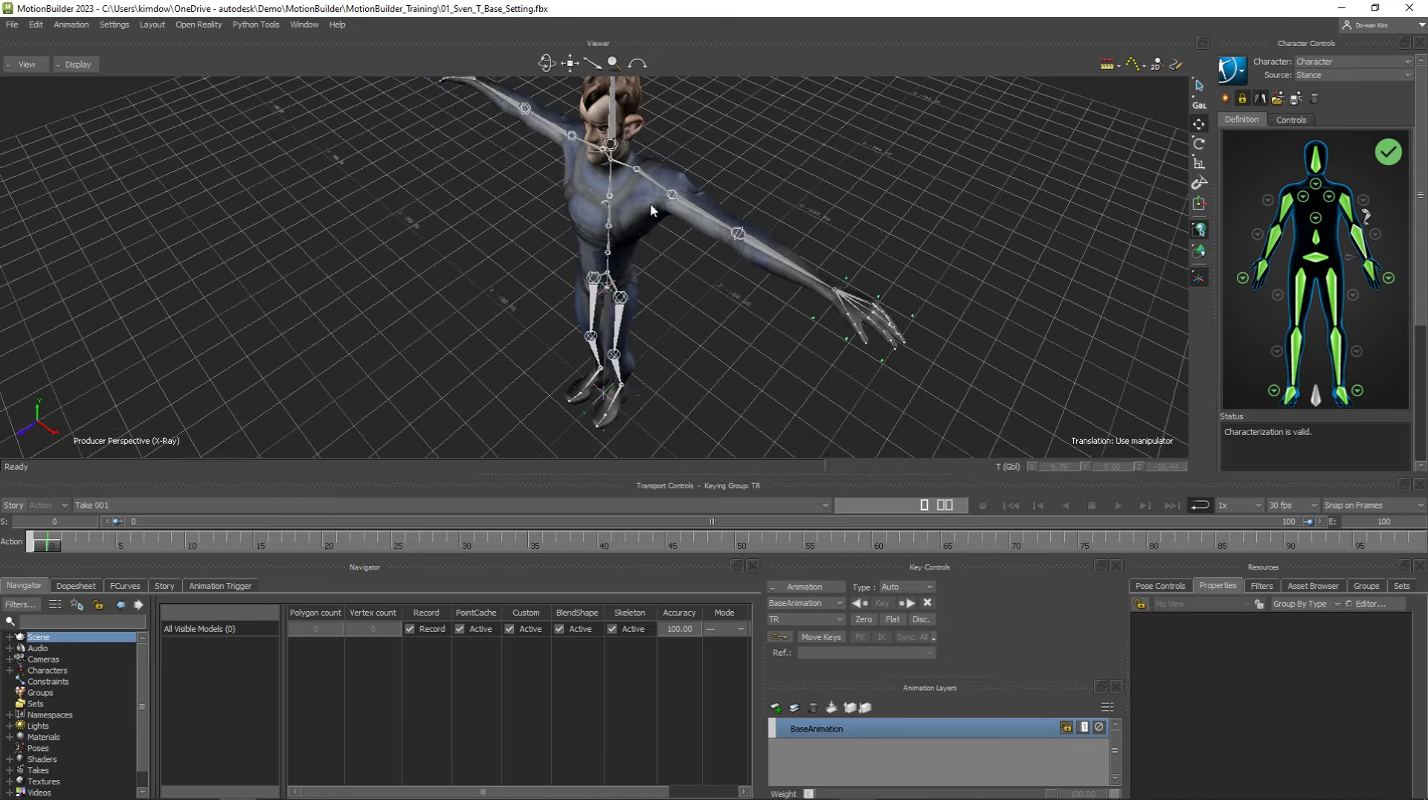
Step: Create a Control Rig as Sven's input source and orbit to a close front view
{"action": "left_click", "coordinate": [1325, 76]}
{"action": "left_click", "coordinate": [1330, 110]}
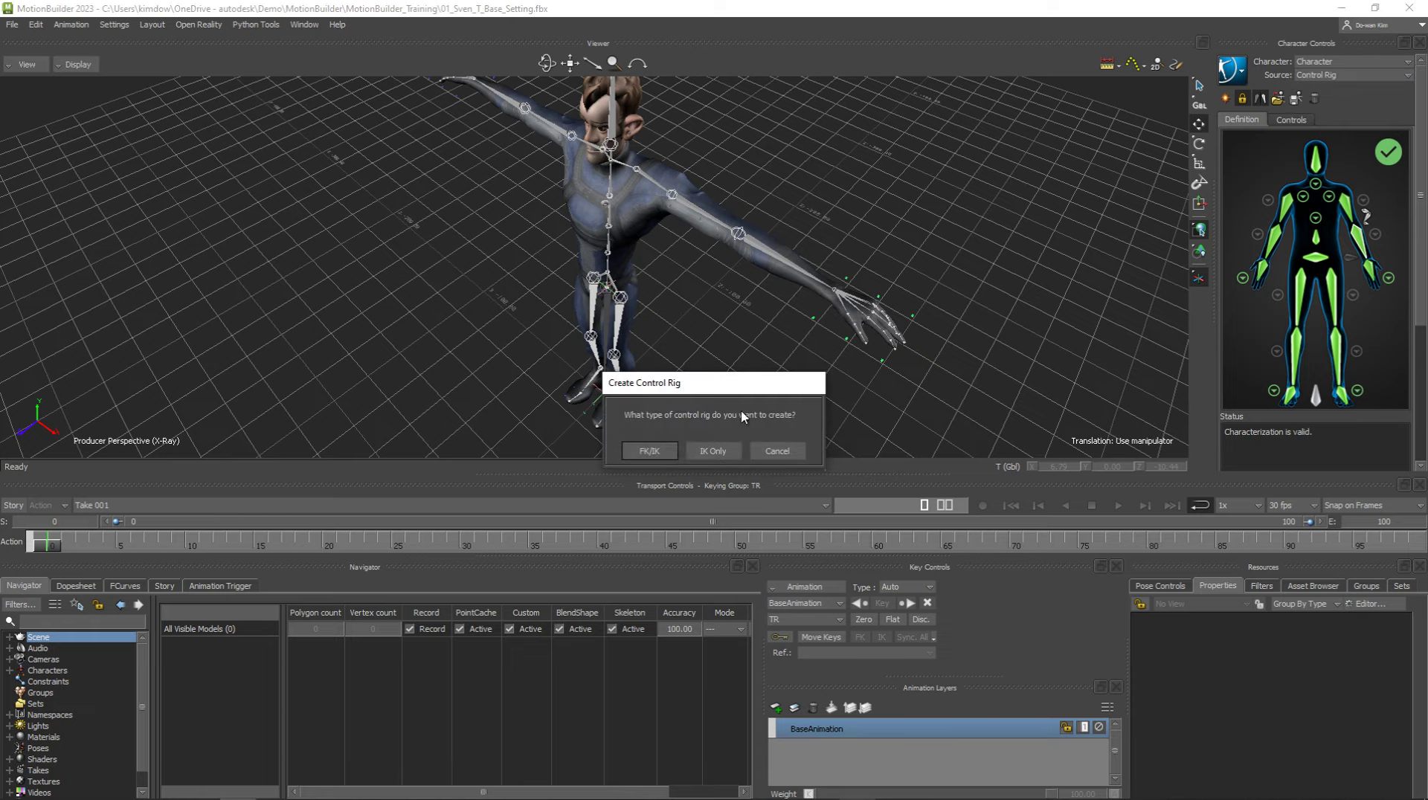
{"action": "left_click", "coordinate": [652, 452]}
{"action": "mouse_move", "coordinate": [920, 364]}
{"action": "left_mouse_down", "text": "ctrl+shift"}
{"action": "mouse_move", "coordinate": [823, 357]}
{"action": "mouse_move", "coordinate": [836, 312]}
{"action": "left_mouse_up", "text": "ctrl+shift"}
{"action": "left_click_drag", "start_coordinate": [783, 353], "coordinate": [1024, 285], "text": "ctrl"}
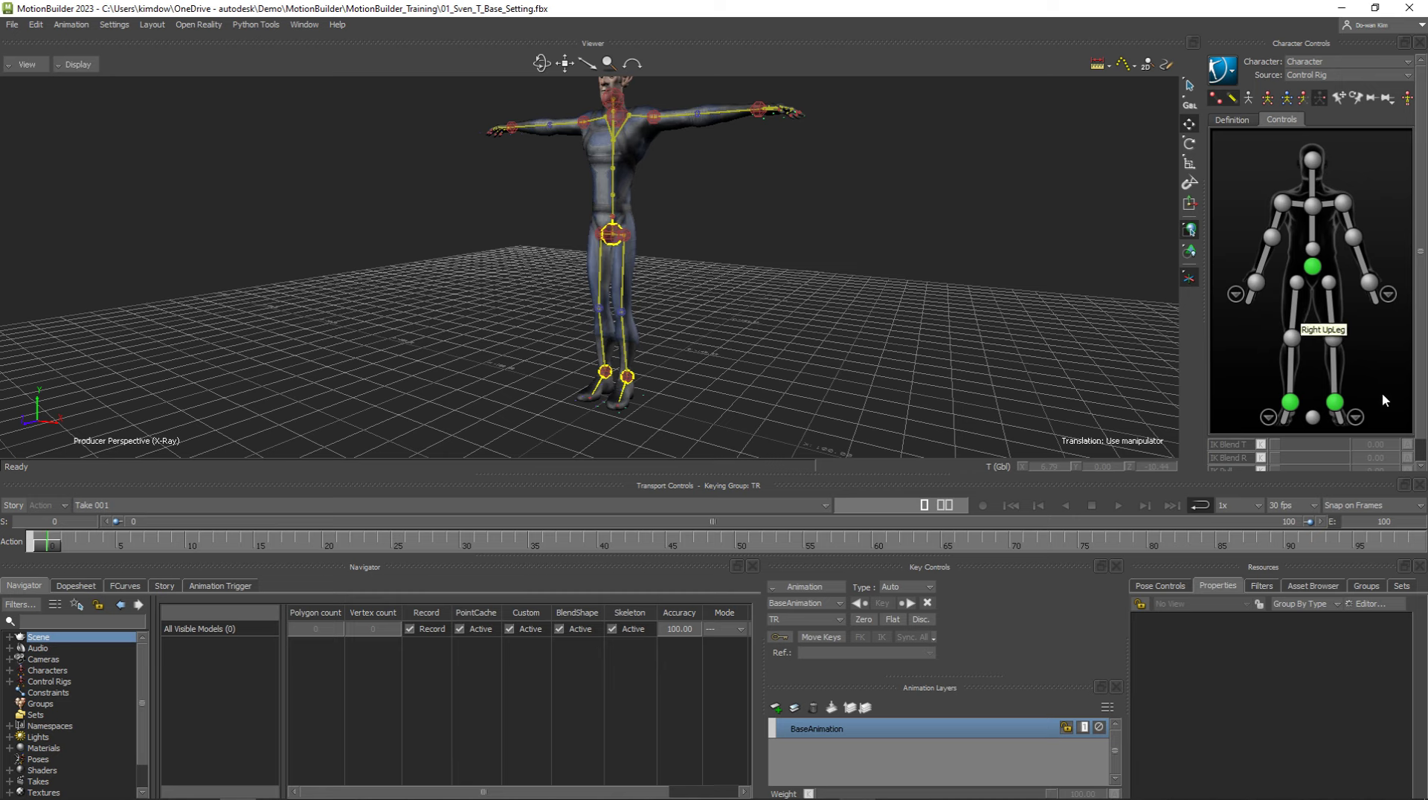
Step: Test-move the left ankle effector upward, undo the move, and frame it
{"action": "left_click", "coordinate": [1335, 402]}
{"action": "left_click", "coordinate": [1190, 277]}
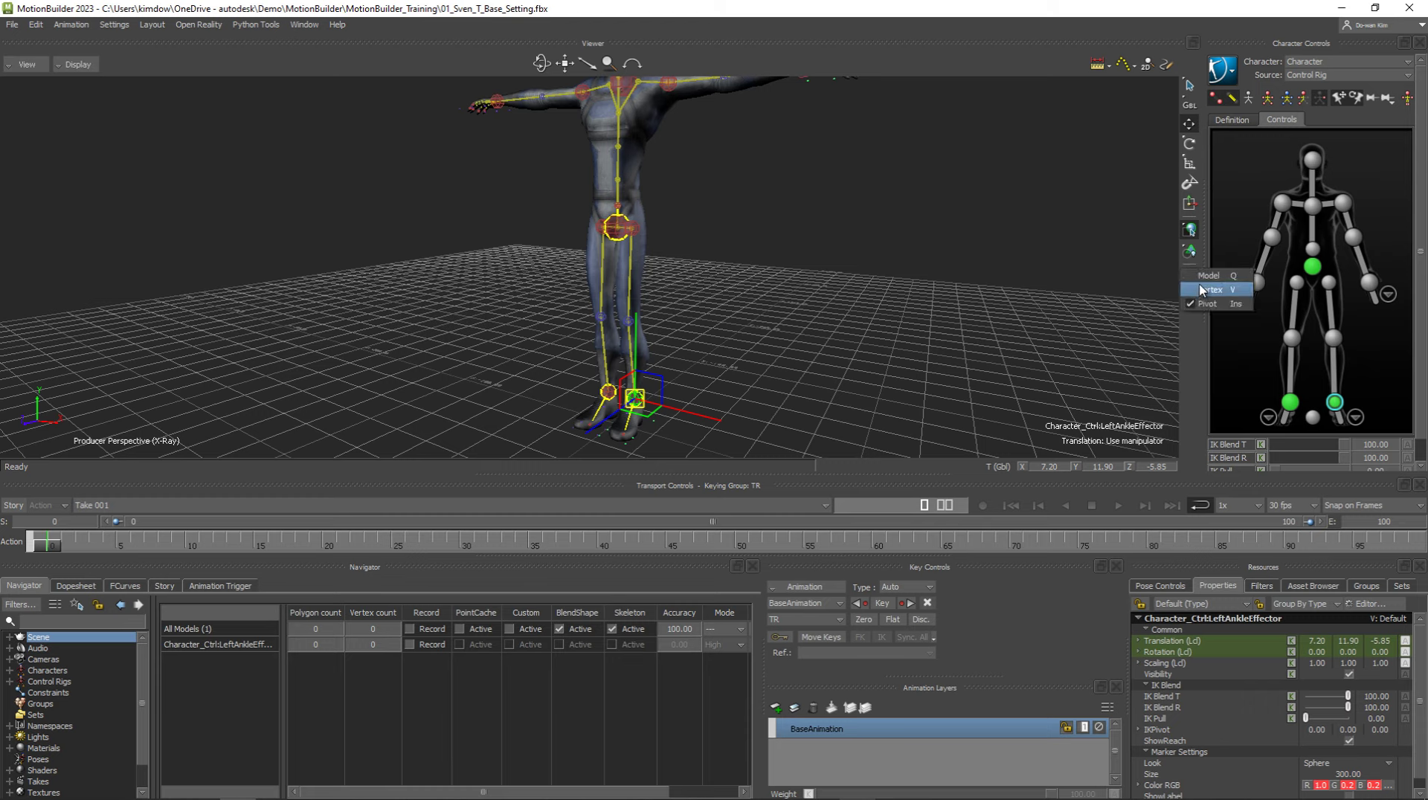
{"action": "left_click", "coordinate": [1201, 277]}
{"action": "left_click_drag", "start_coordinate": [635, 398], "coordinate": [616, 332]}
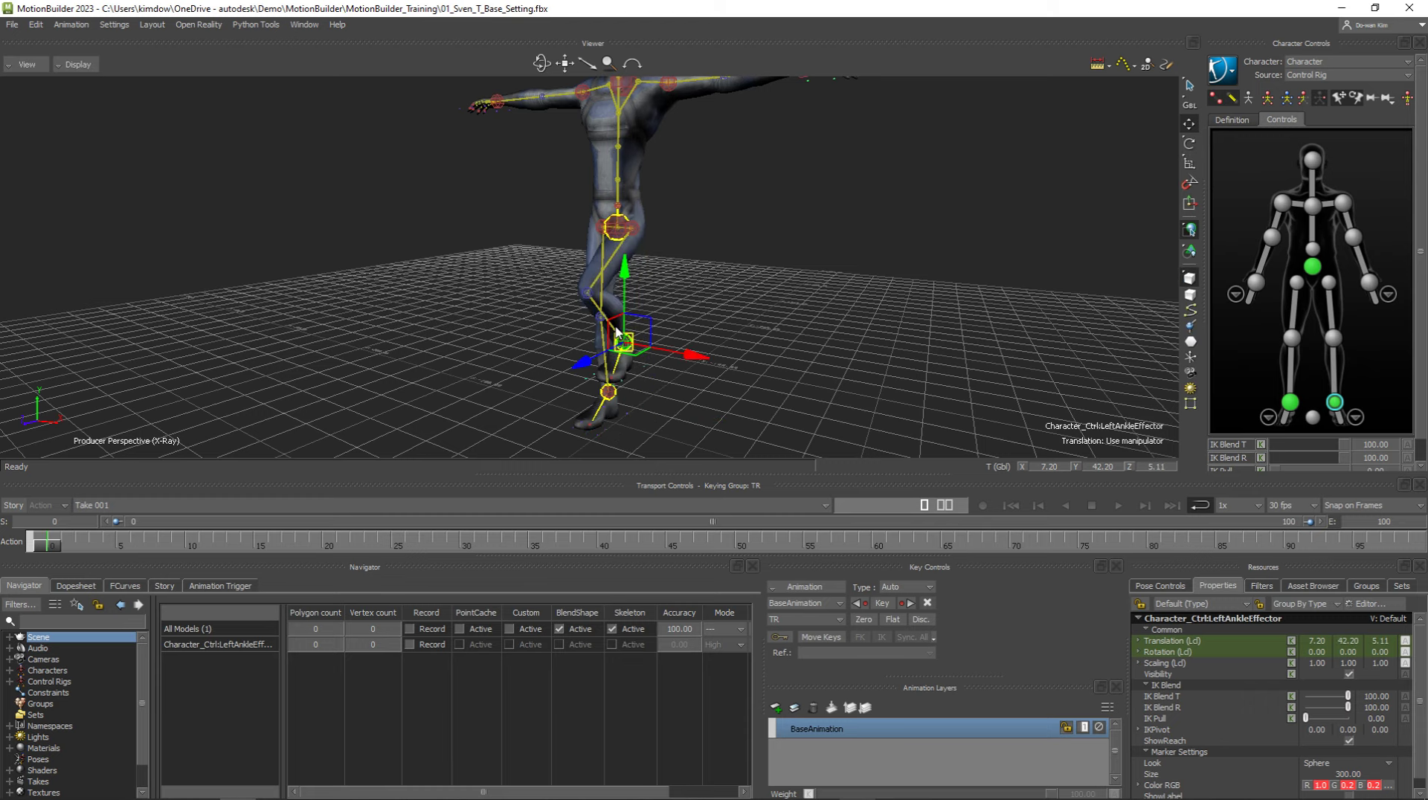
{"action": "key", "text": "ctrl+z"}
{"action": "key", "text": "f"}
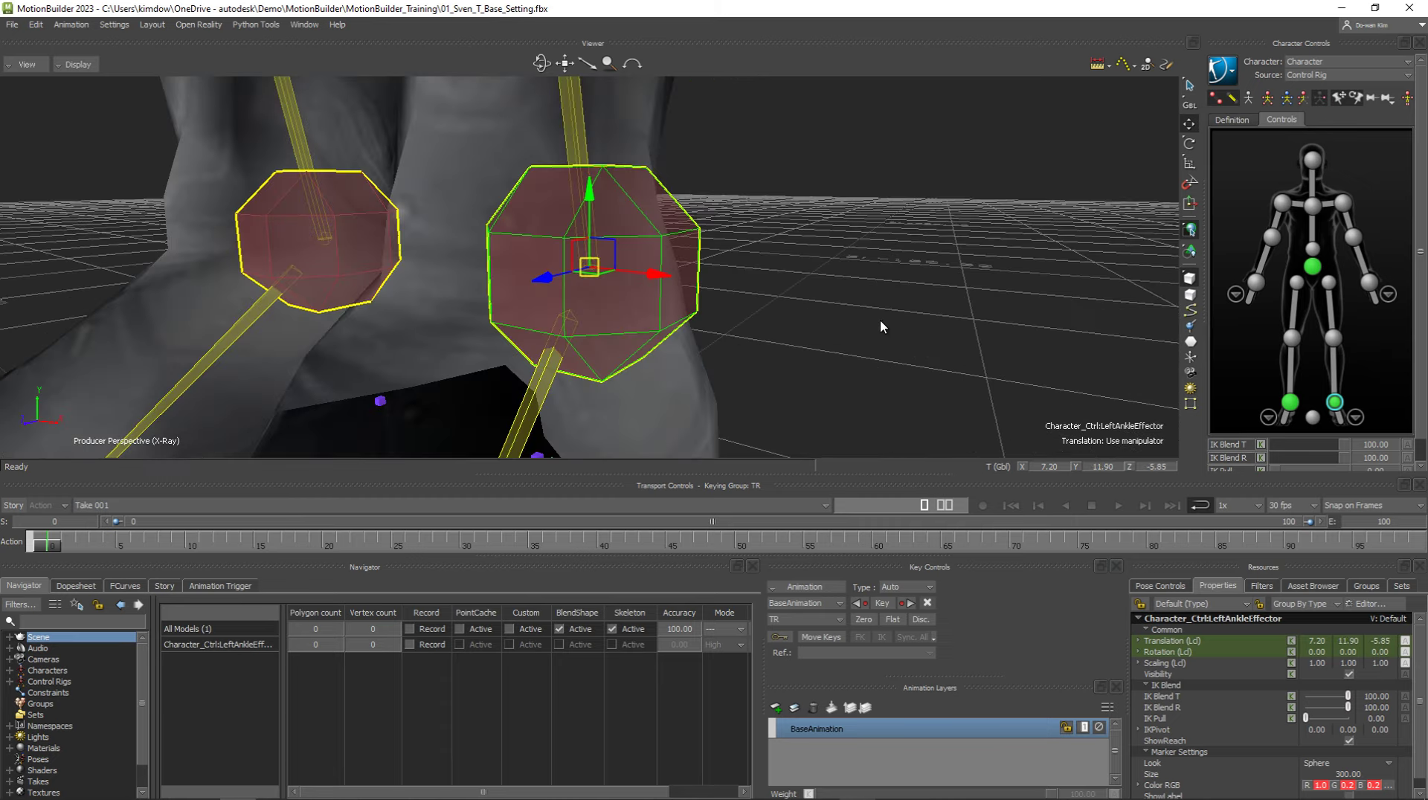
{"action": "scroll", "coordinate": [885, 328], "scroll_direction": "down", "scroll_amount": 3}
{"action": "scroll", "coordinate": [885, 328], "scroll_direction": "down", "scroll_amount": 2}
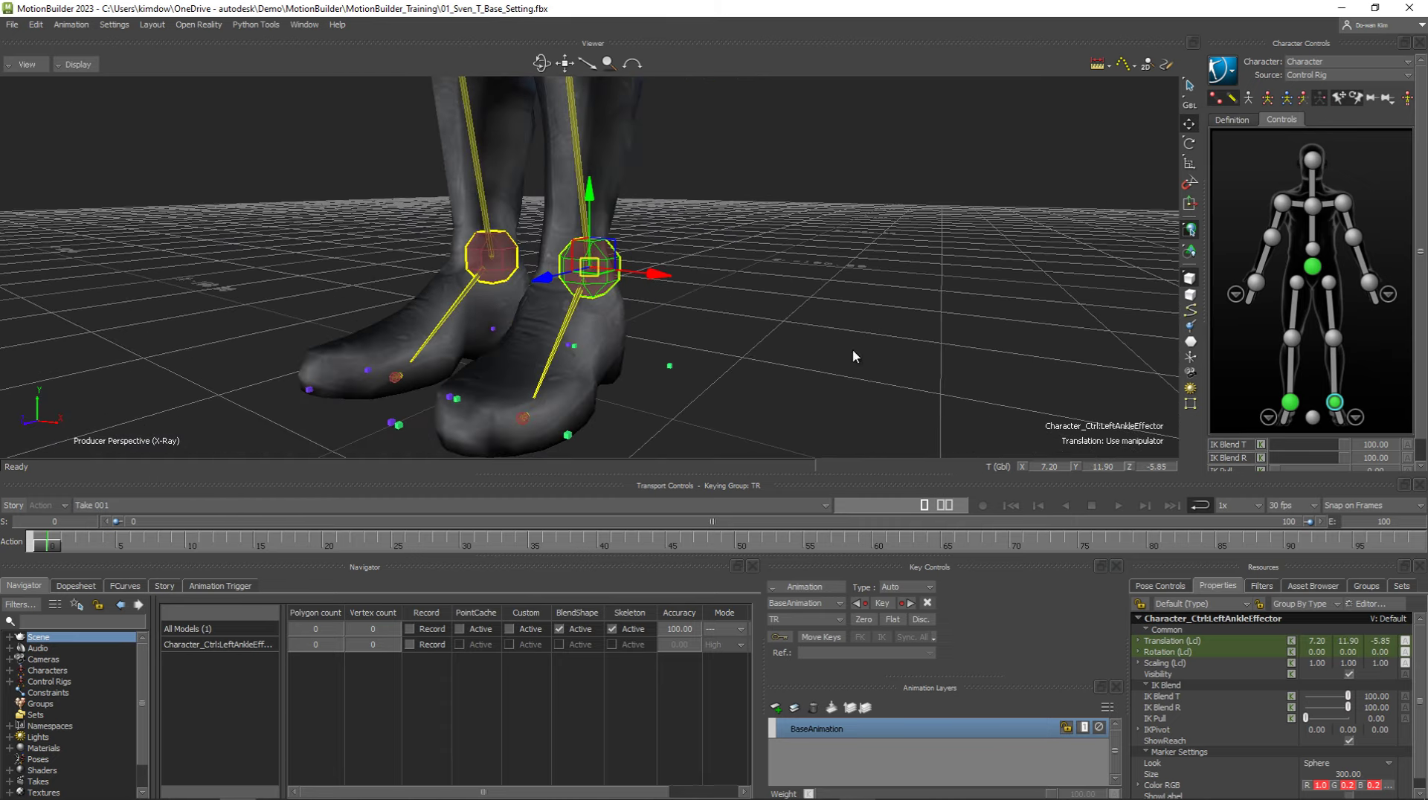
Step: Check the left ankle effector's pivot options and close them without adding a pivot
{"action": "right_click", "coordinate": [1338, 408]}
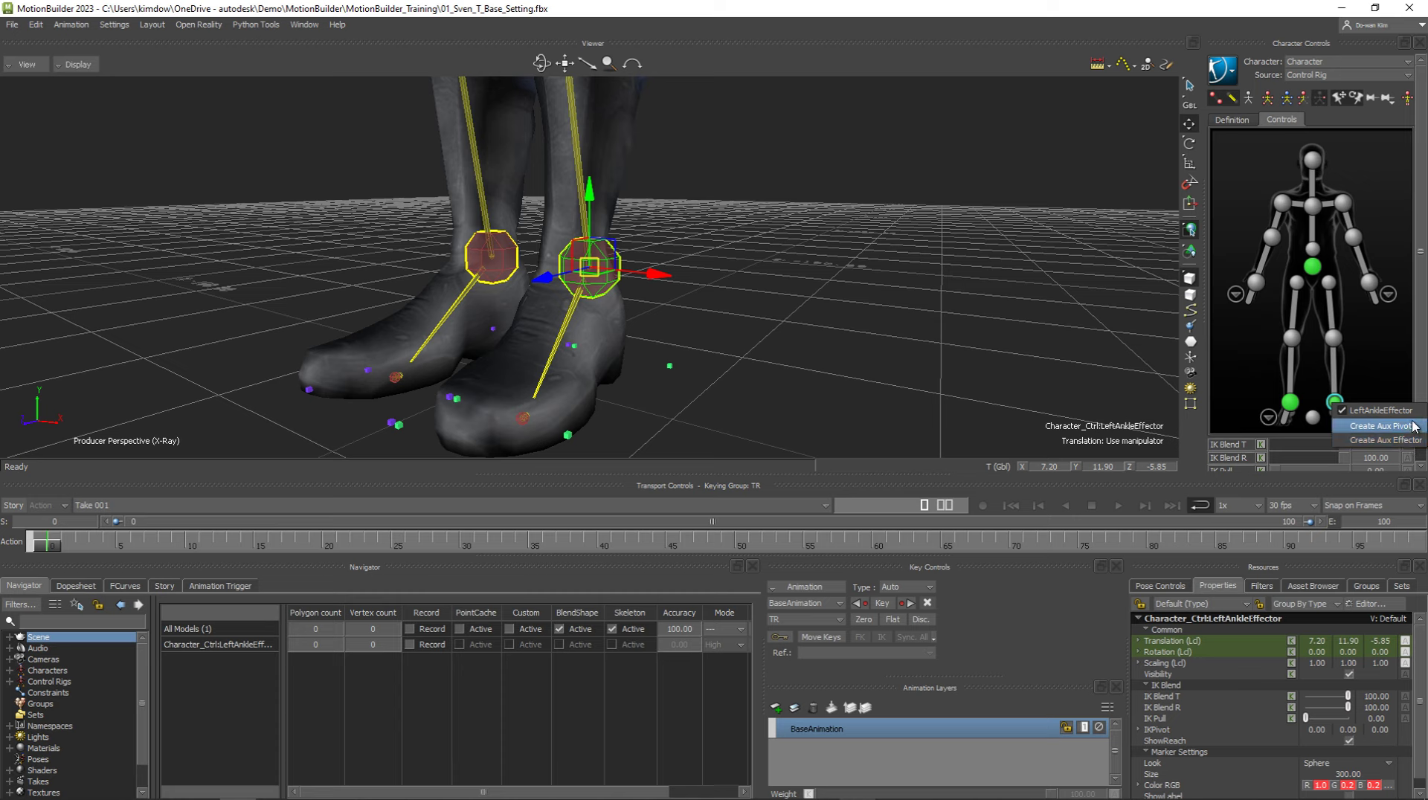
{"action": "left_click", "coordinate": [1415, 426]}
Step: Test-rotate the left ankle effector, then undo so it rests at 7.20, 11.90, -5.85
{"action": "key", "text": "e"}
{"action": "mouse_move", "coordinate": [565, 247]}
{"action": "left_mouse_down"}
{"action": "mouse_move", "coordinate": [559, 260]}
{"action": "mouse_move", "coordinate": [583, 263]}
{"action": "left_mouse_up"}
{"action": "key", "text": "ctrl+z"}
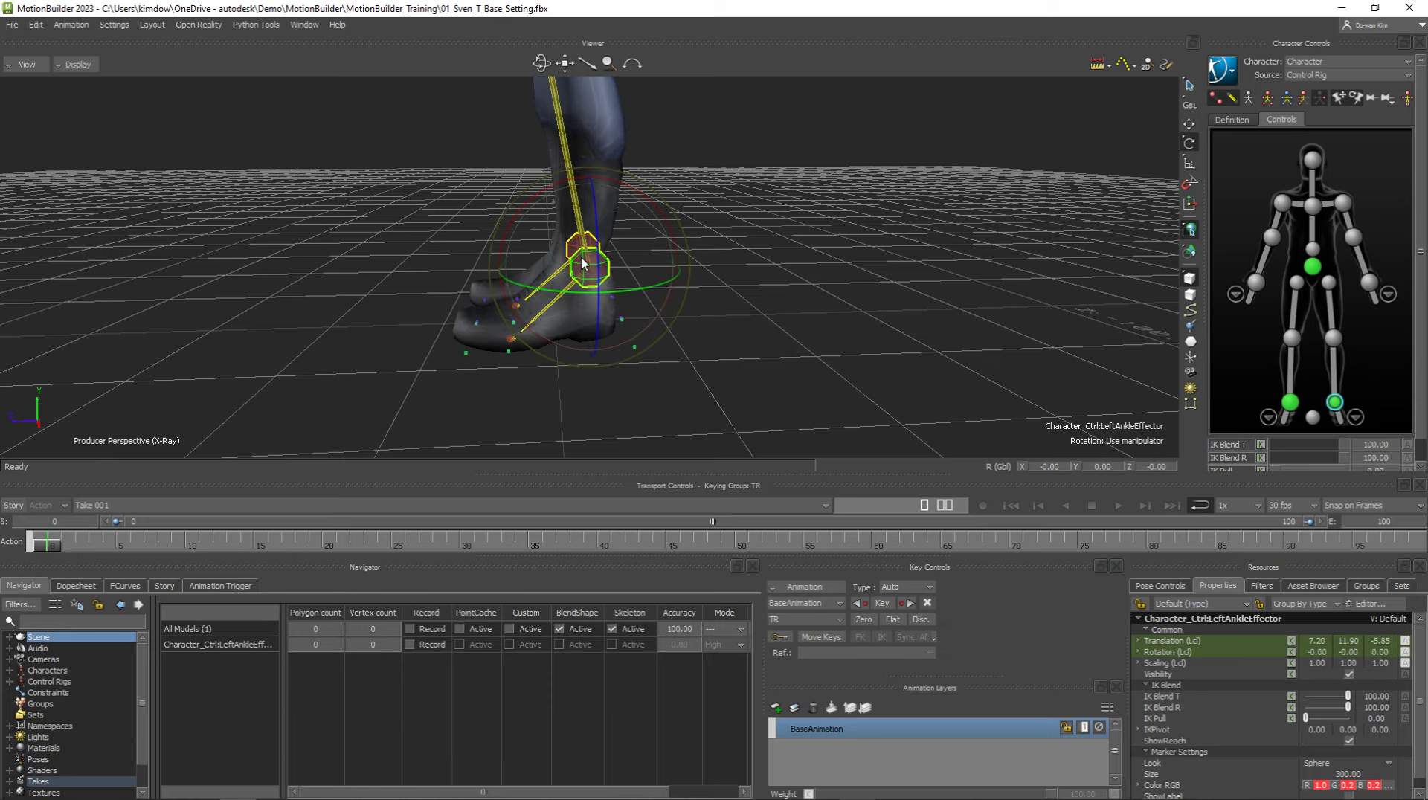
{"action": "scroll", "coordinate": [615, 313], "scroll_direction": "up", "scroll_amount": 3}
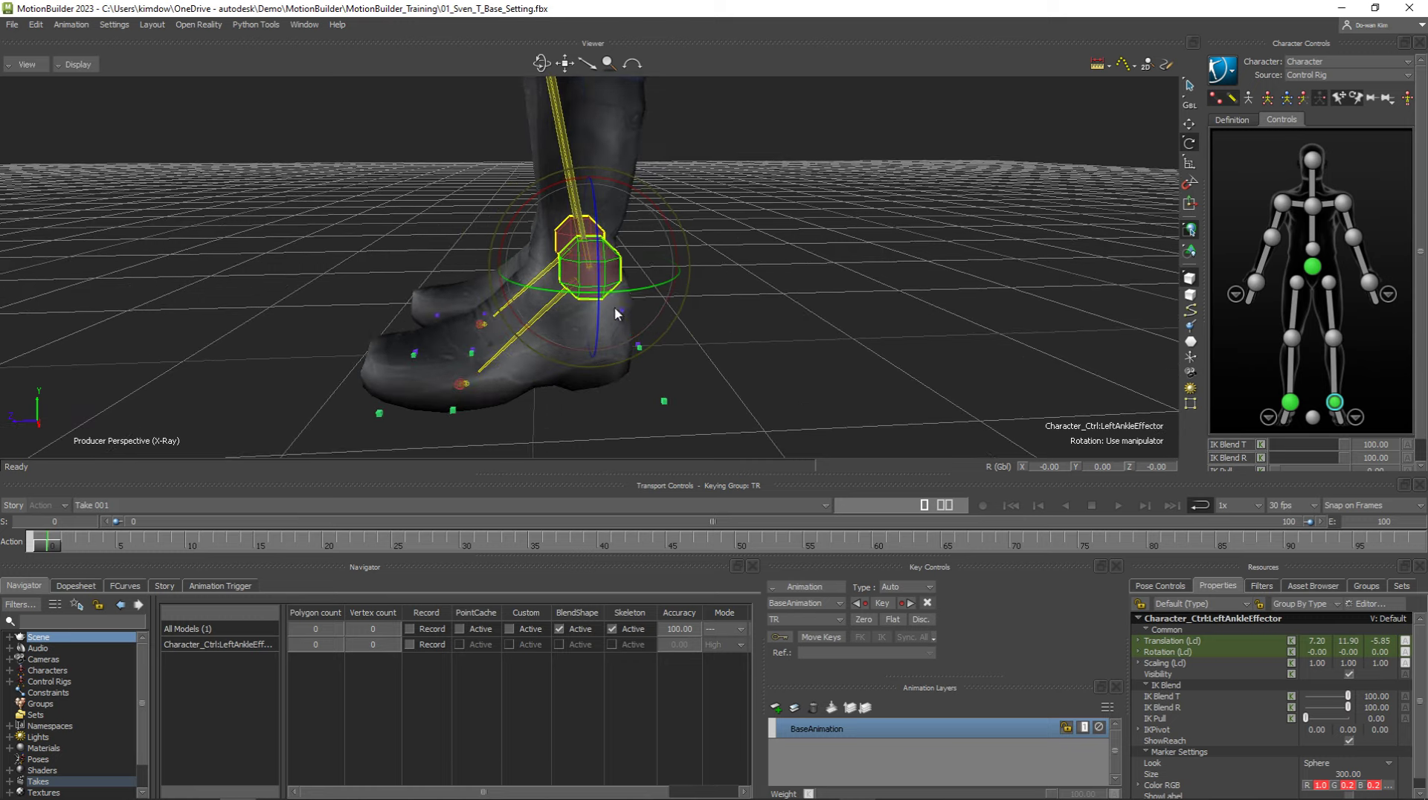
{"action": "mouse_move", "coordinate": [616, 313]}
{"action": "left_mouse_down", "text": "ctrl+shift"}
{"action": "mouse_move", "coordinate": [681, 293]}
{"action": "mouse_move", "coordinate": [427, 289]}
{"action": "left_mouse_up", "text": "ctrl+shift"}
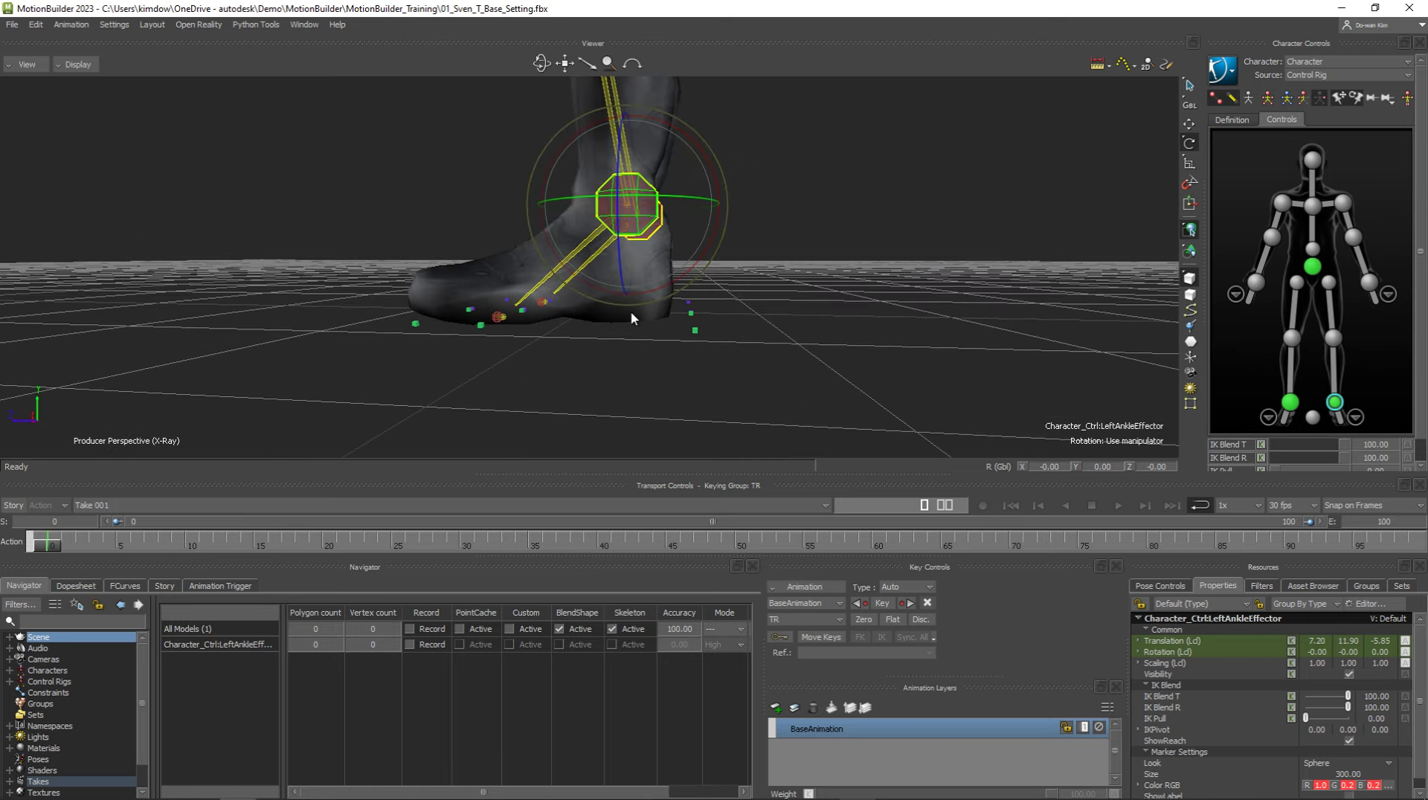
Step: Add an auxiliary pivot, LeftAnkleEffectorPivot1, to the left ankle effector
{"action": "right_click", "coordinate": [1335, 403]}
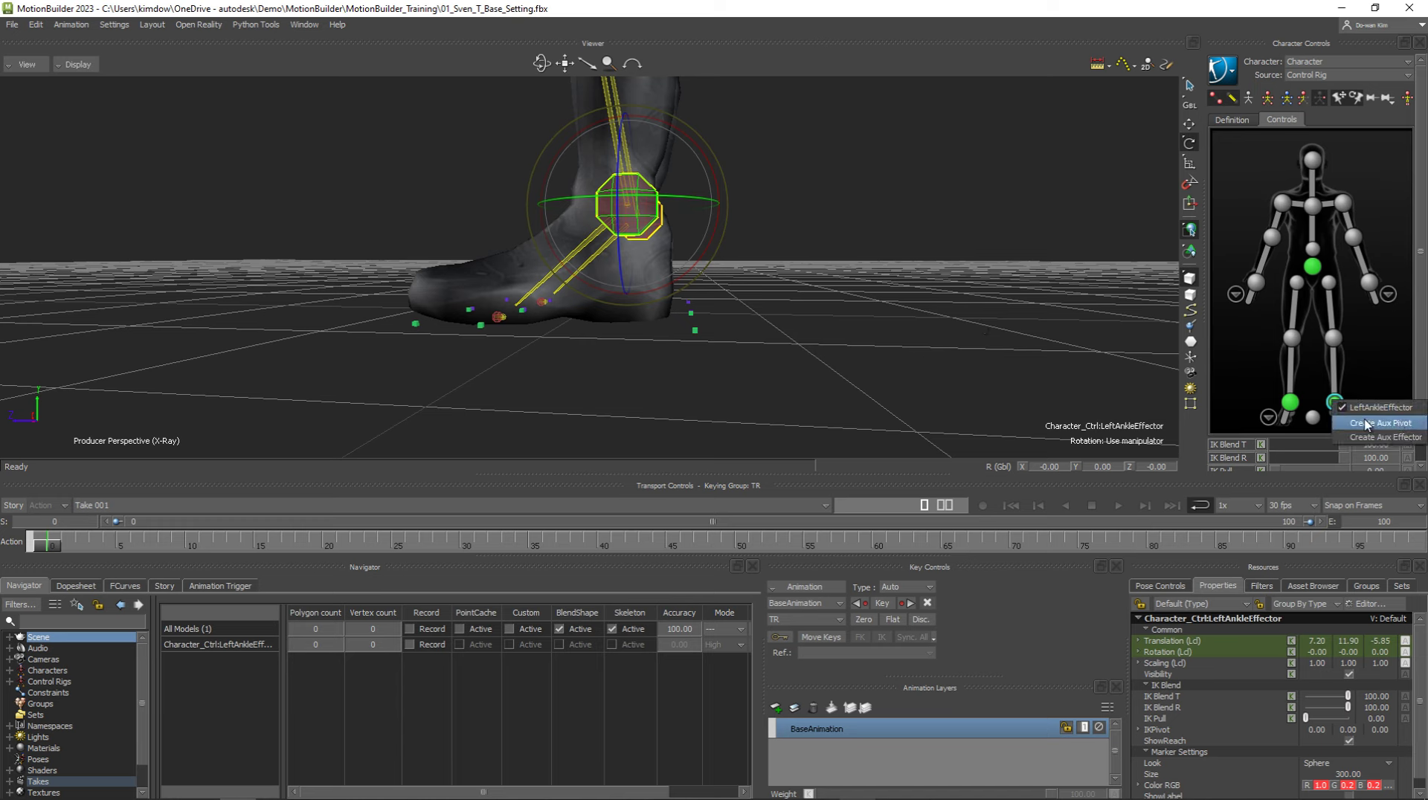
{"action": "double_click", "coordinate": [1335, 404]}
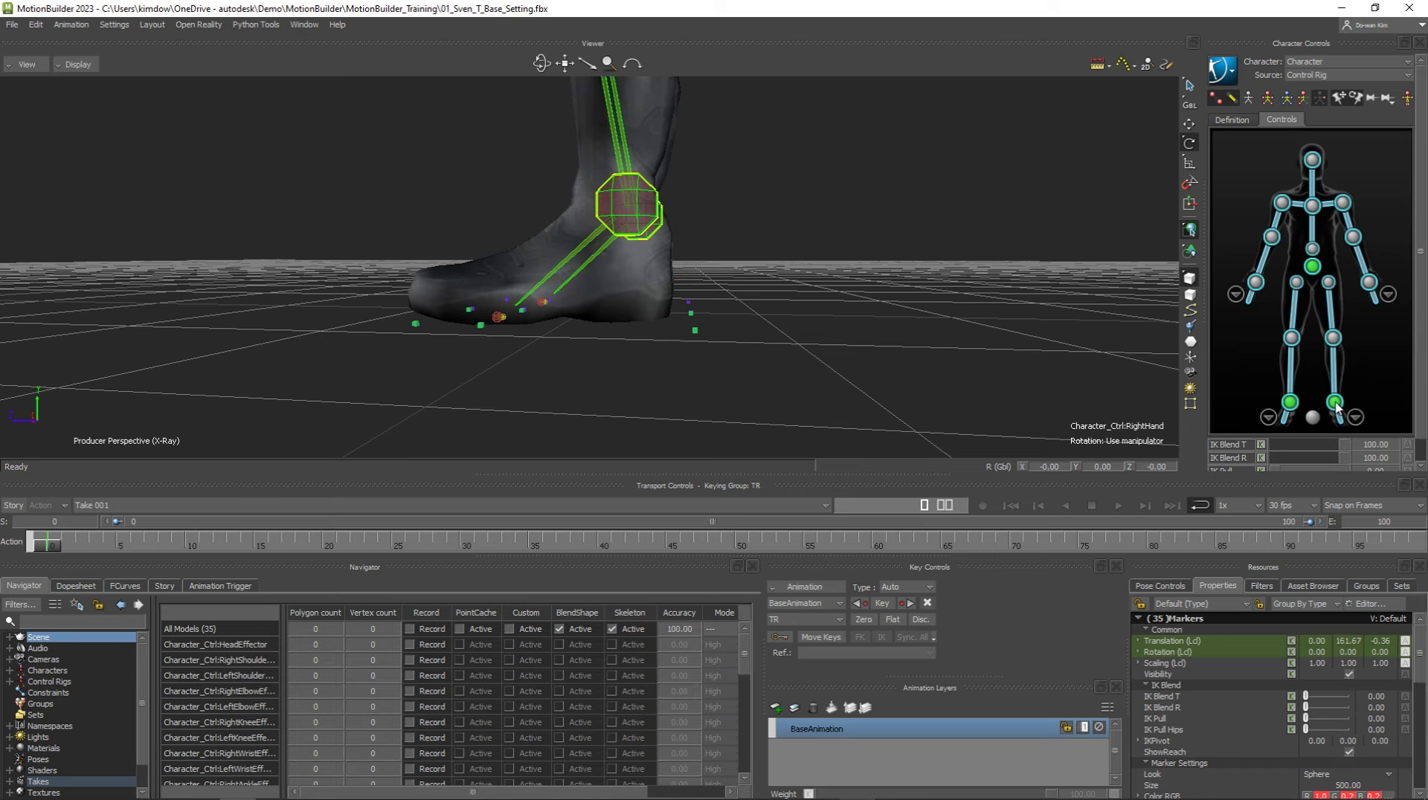
{"action": "left_click", "coordinate": [1335, 403]}
{"action": "right_click", "coordinate": [1335, 404]}
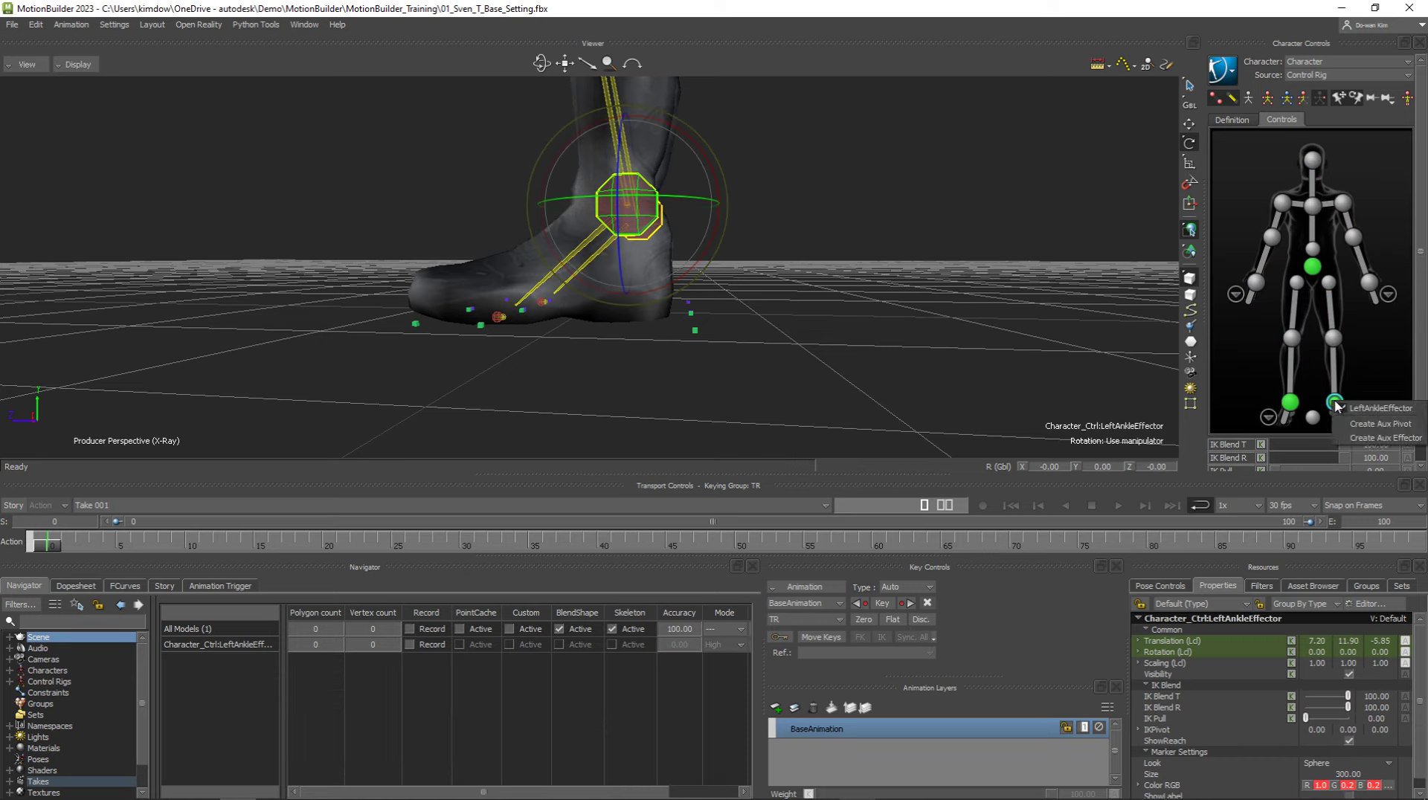
{"action": "left_click", "coordinate": [1371, 424]}
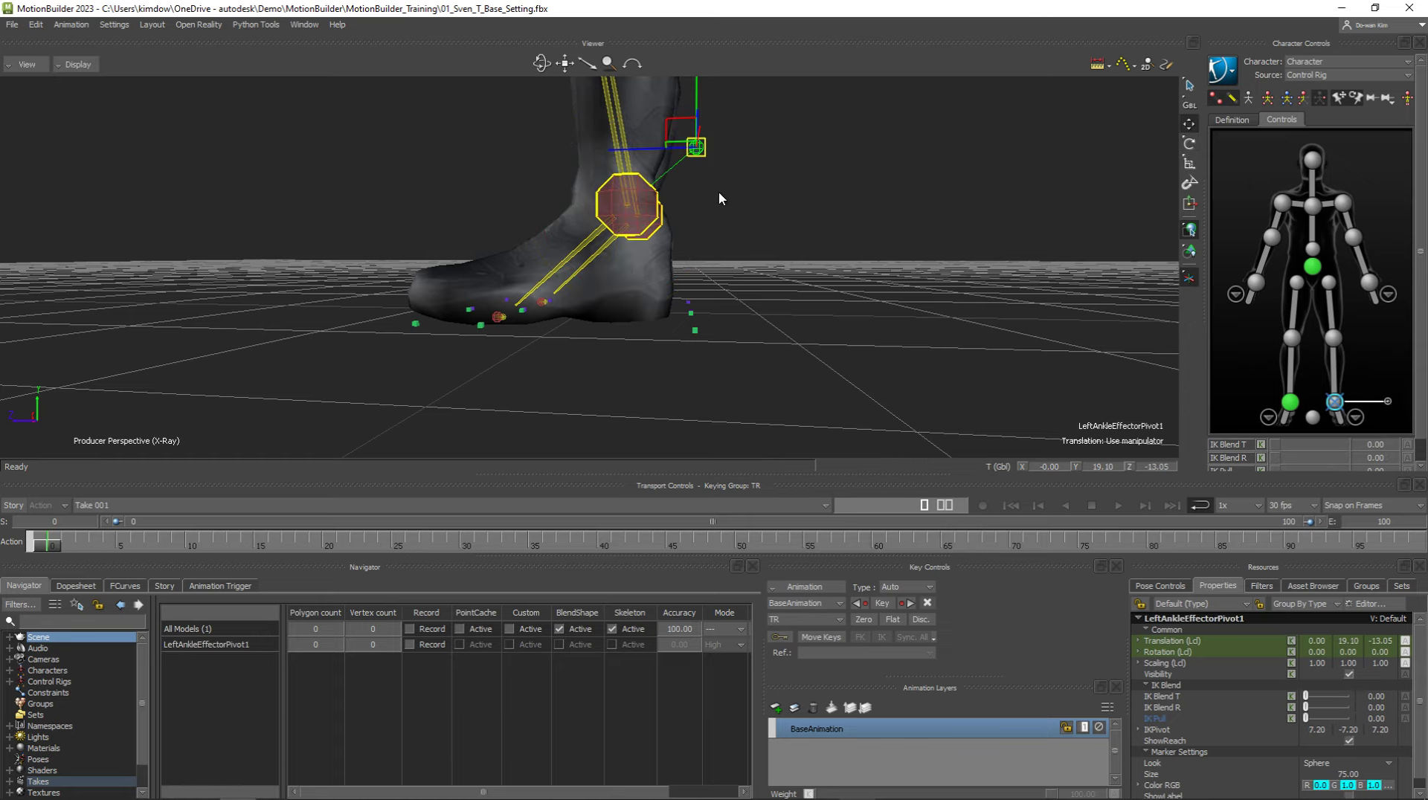
Step: Lower LeftAnkleEffectorPivot1 to ground level by setting its global Y translation to 0
{"action": "mouse_move", "coordinate": [634, 203]}
{"action": "left_mouse_down"}
{"action": "mouse_move", "coordinate": [669, 103]}
{"action": "mouse_move", "coordinate": [685, 302]}
{"action": "mouse_move", "coordinate": [621, 263]}
{"action": "left_mouse_up"}
{"action": "double_click", "coordinate": [1096, 467]}
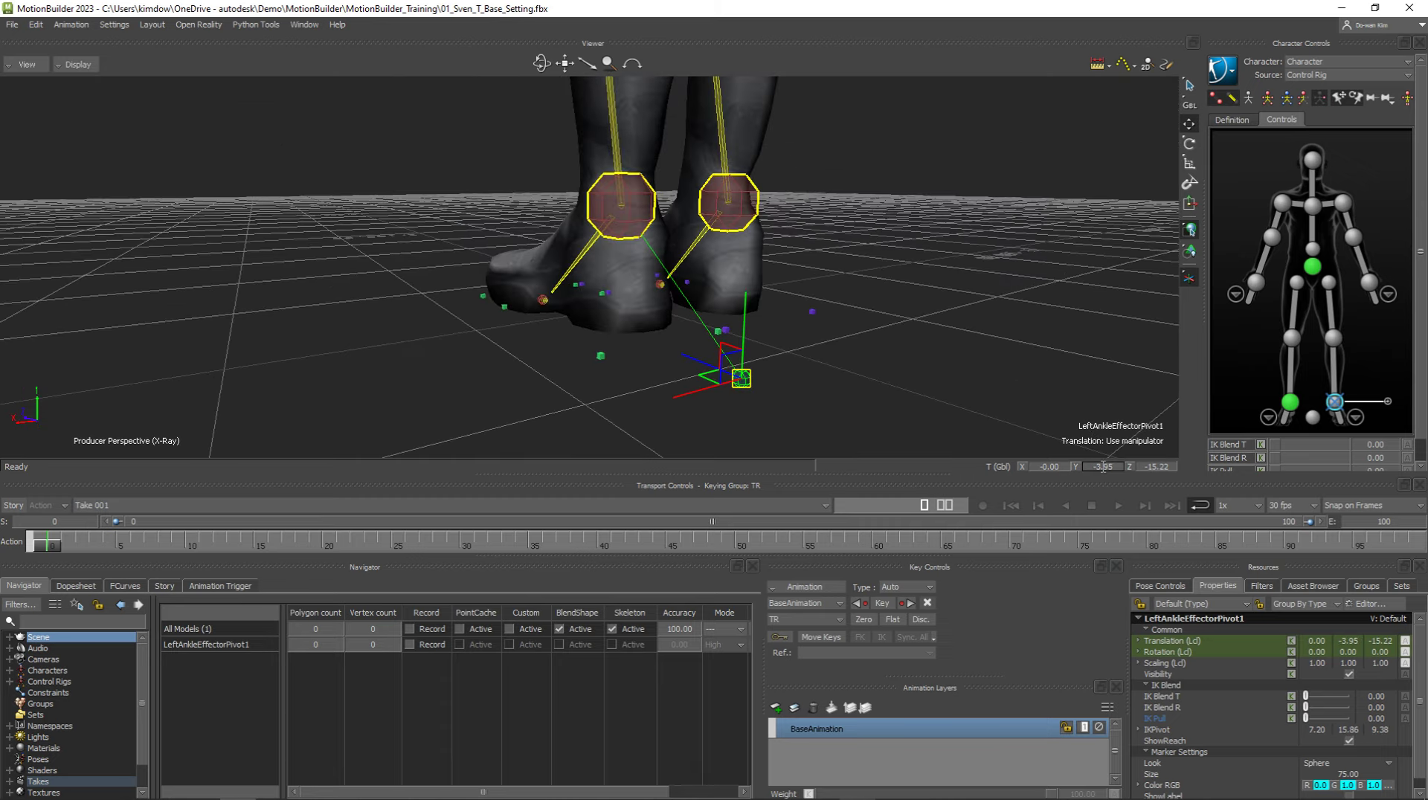
{"action": "type", "text": "0"}
{"action": "key", "text": "Return"}
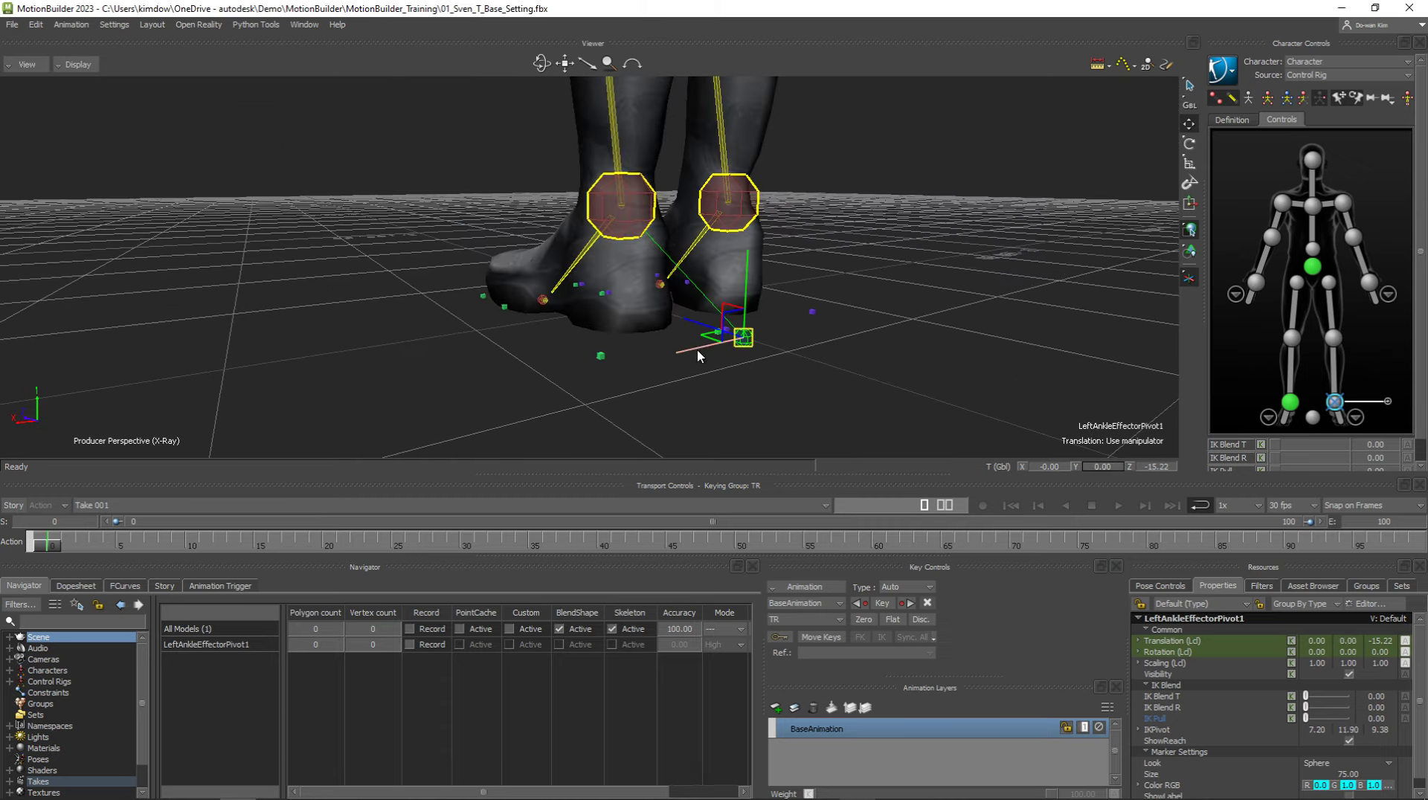
Step: Slide LeftAnkleEffectorPivot1 along X to the outer heel at 6.56, 0.00, -10.30
{"action": "mouse_move", "coordinate": [679, 356]}
{"action": "left_mouse_down"}
{"action": "mouse_move", "coordinate": [636, 363]}
{"action": "mouse_move", "coordinate": [623, 385]}
{"action": "mouse_move", "coordinate": [605, 336]}
{"action": "mouse_move", "coordinate": [690, 331]}
{"action": "mouse_move", "coordinate": [765, 274]}
{"action": "mouse_move", "coordinate": [576, 408]}
{"action": "left_mouse_up"}
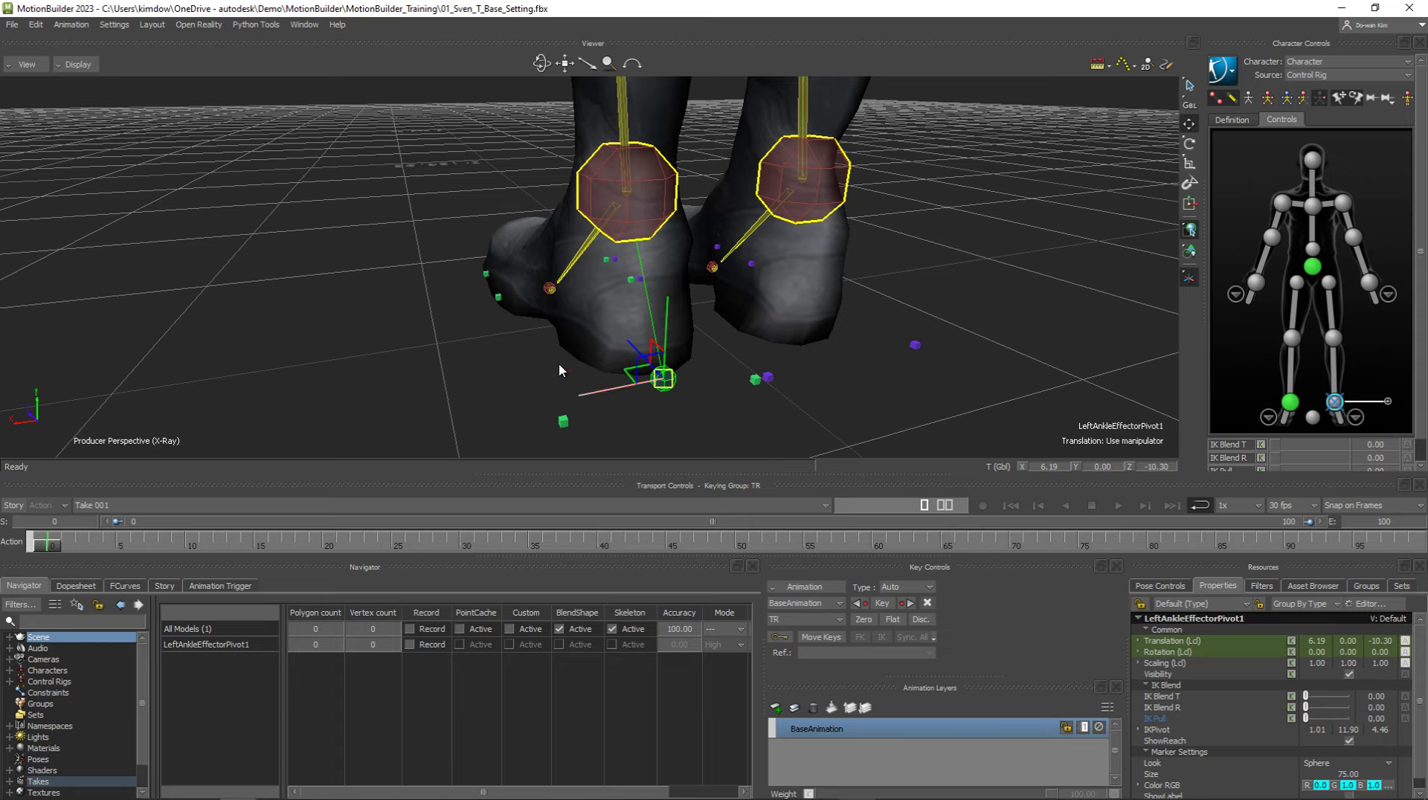
{"action": "mouse_move", "coordinate": [529, 363]}
{"action": "left_mouse_down"}
{"action": "mouse_move", "coordinate": [462, 364]}
{"action": "mouse_move", "coordinate": [484, 394]}
{"action": "mouse_move", "coordinate": [526, 398]}
{"action": "mouse_move", "coordinate": [863, 268]}
{"action": "left_mouse_up"}
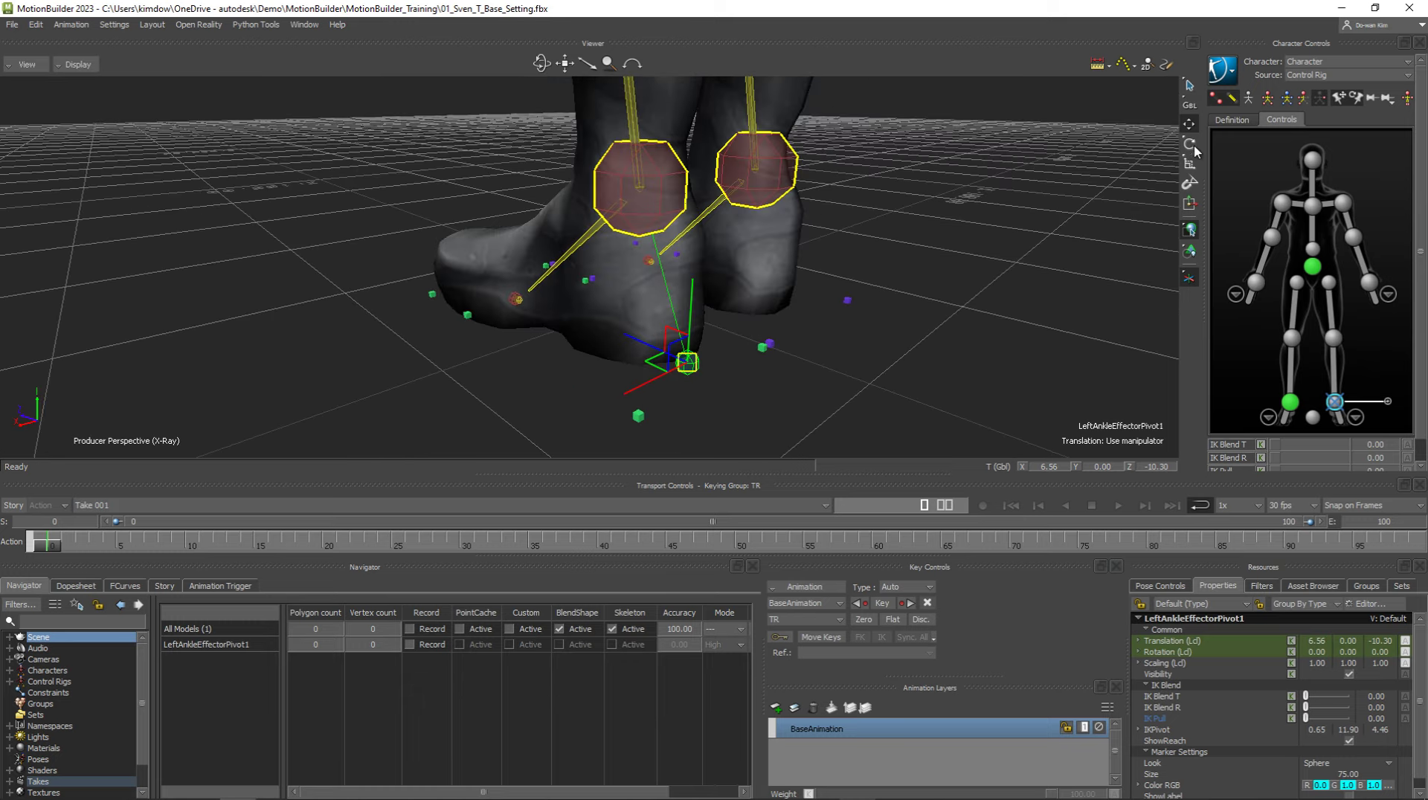
{"action": "left_click", "coordinate": [1191, 280]}
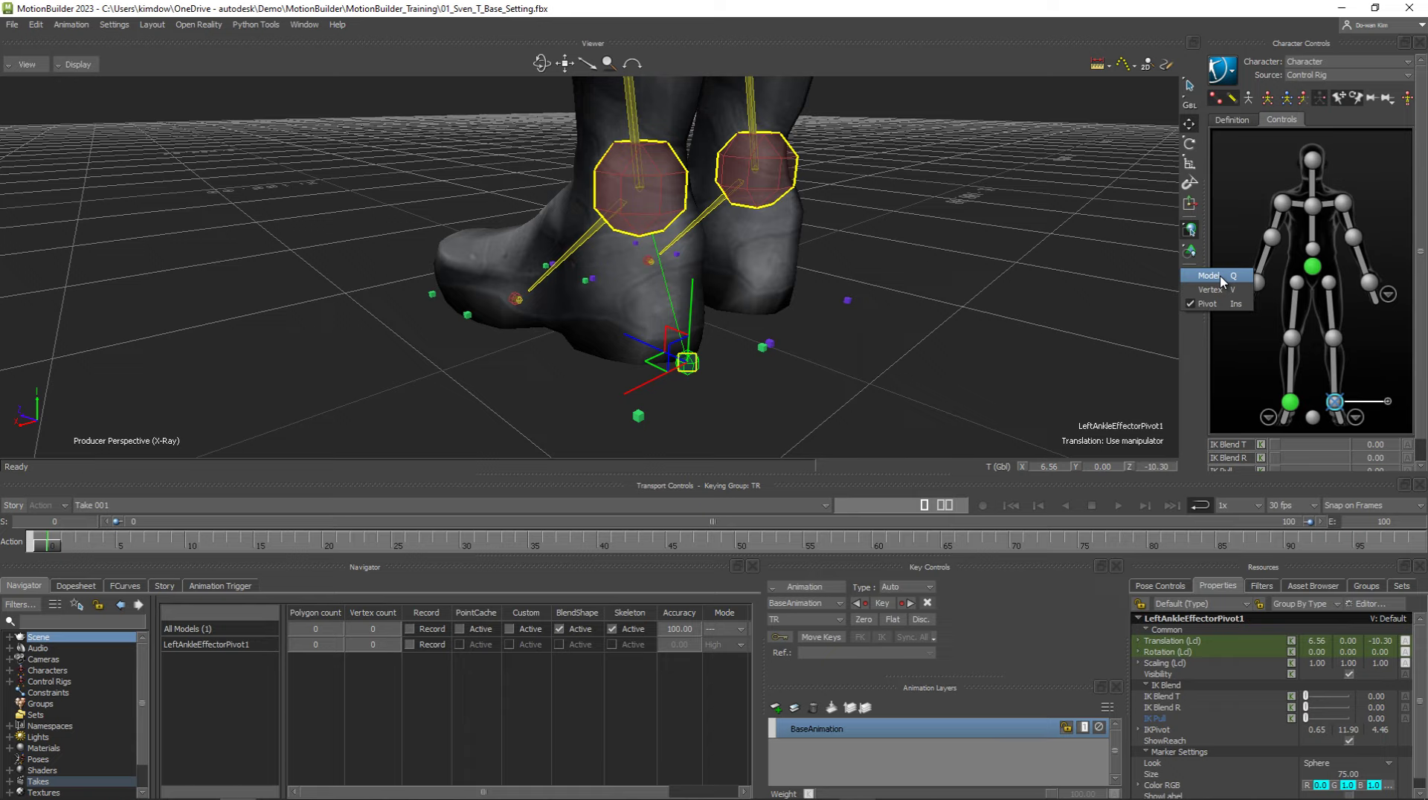
Step: Return to Model editing and switch the character's keying mode from TR to Full Body
{"action": "left_click", "coordinate": [1220, 277]}
{"action": "mouse_move", "coordinate": [724, 296]}
{"action": "left_mouse_down", "text": "ctrl+shift"}
{"action": "mouse_move", "coordinate": [518, 316]}
{"action": "mouse_move", "coordinate": [607, 313]}
{"action": "left_mouse_up", "text": "ctrl+shift"}
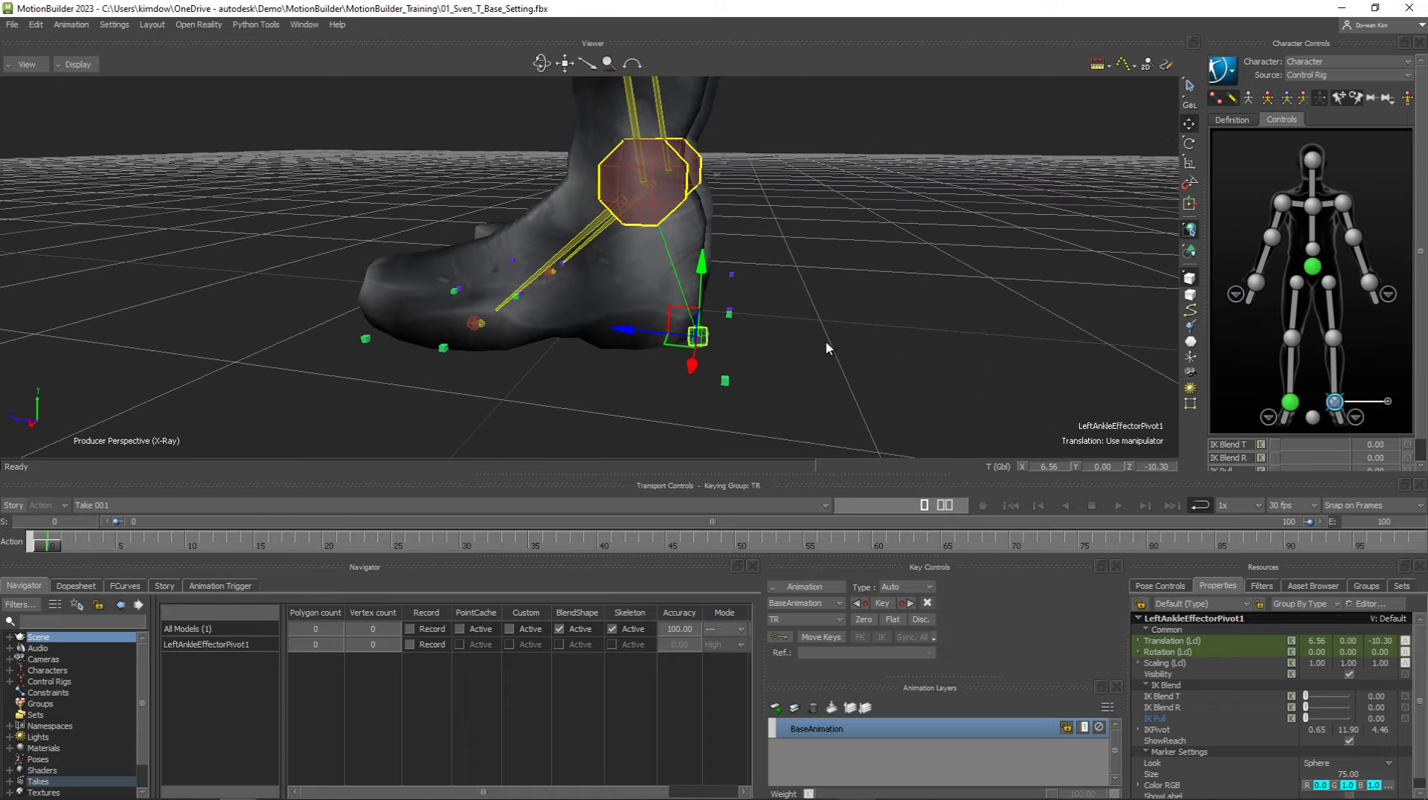
{"action": "mouse_move", "coordinate": [826, 341]}
{"action": "left_mouse_down", "text": "ctrl+shift"}
{"action": "mouse_move", "coordinate": [573, 318]}
{"action": "mouse_move", "coordinate": [891, 328]}
{"action": "mouse_move", "coordinate": [736, 339]}
{"action": "left_mouse_up", "text": "ctrl+shift"}
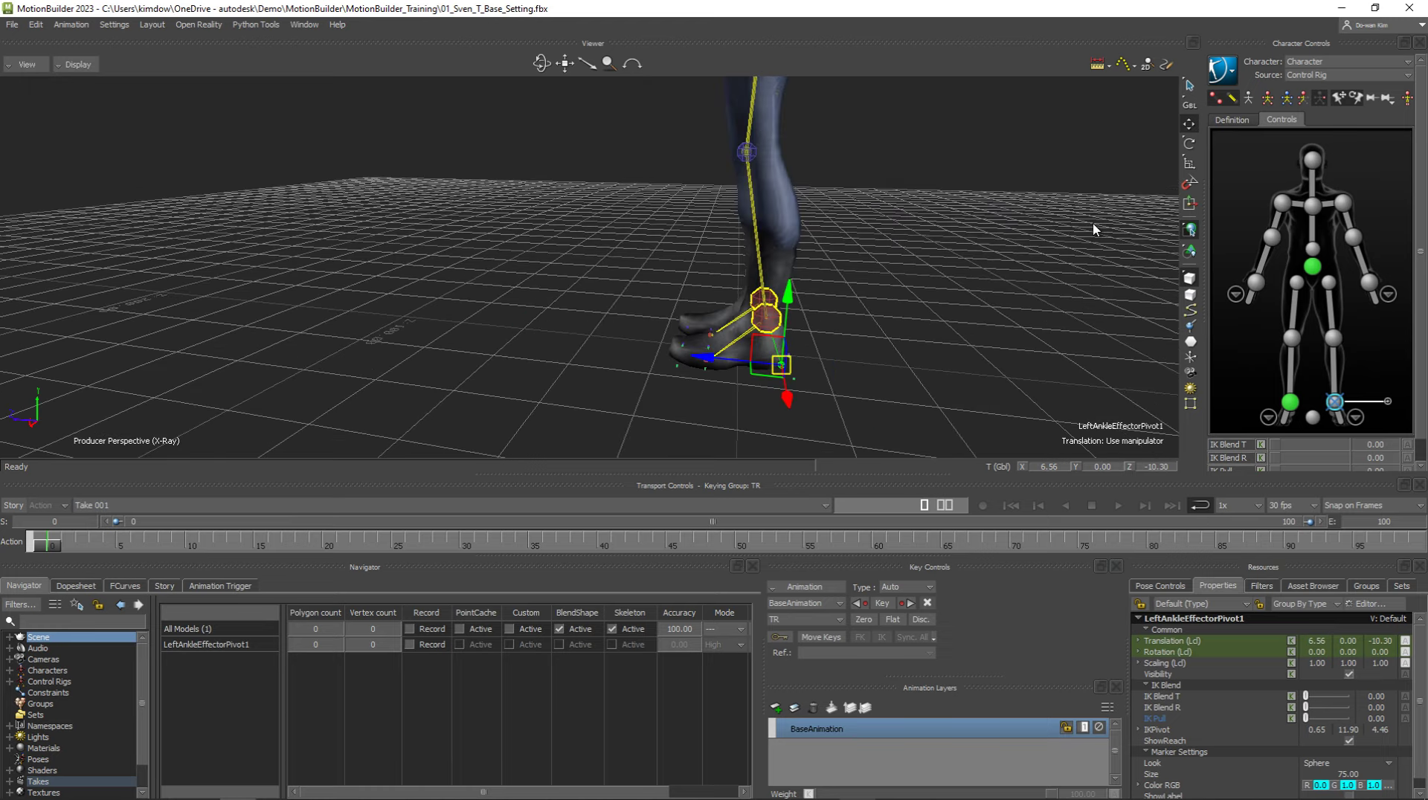
{"action": "left_click", "coordinate": [1267, 98]}
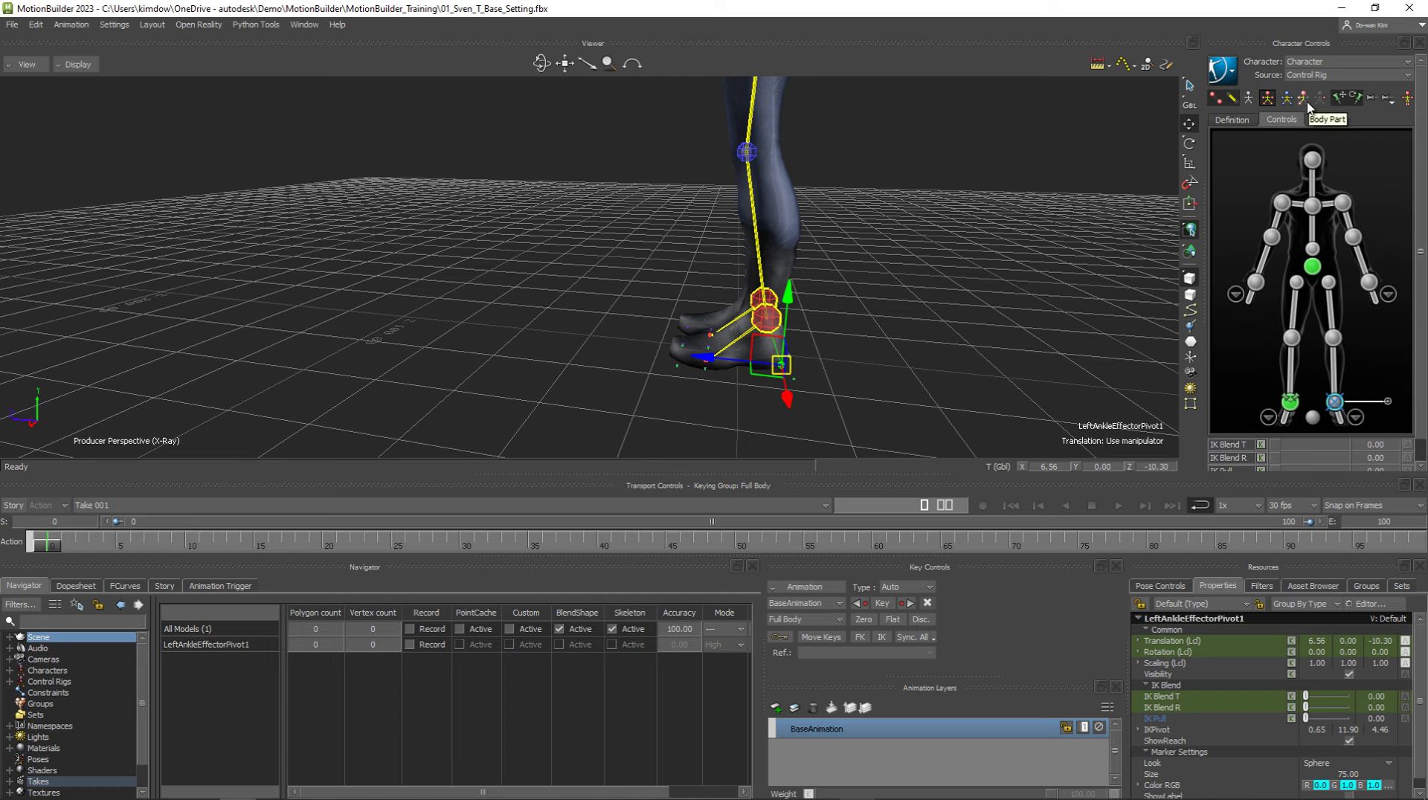
{"action": "left_click_drag", "start_coordinate": [818, 224], "coordinate": [891, 241], "text": "ctrl+shift"}
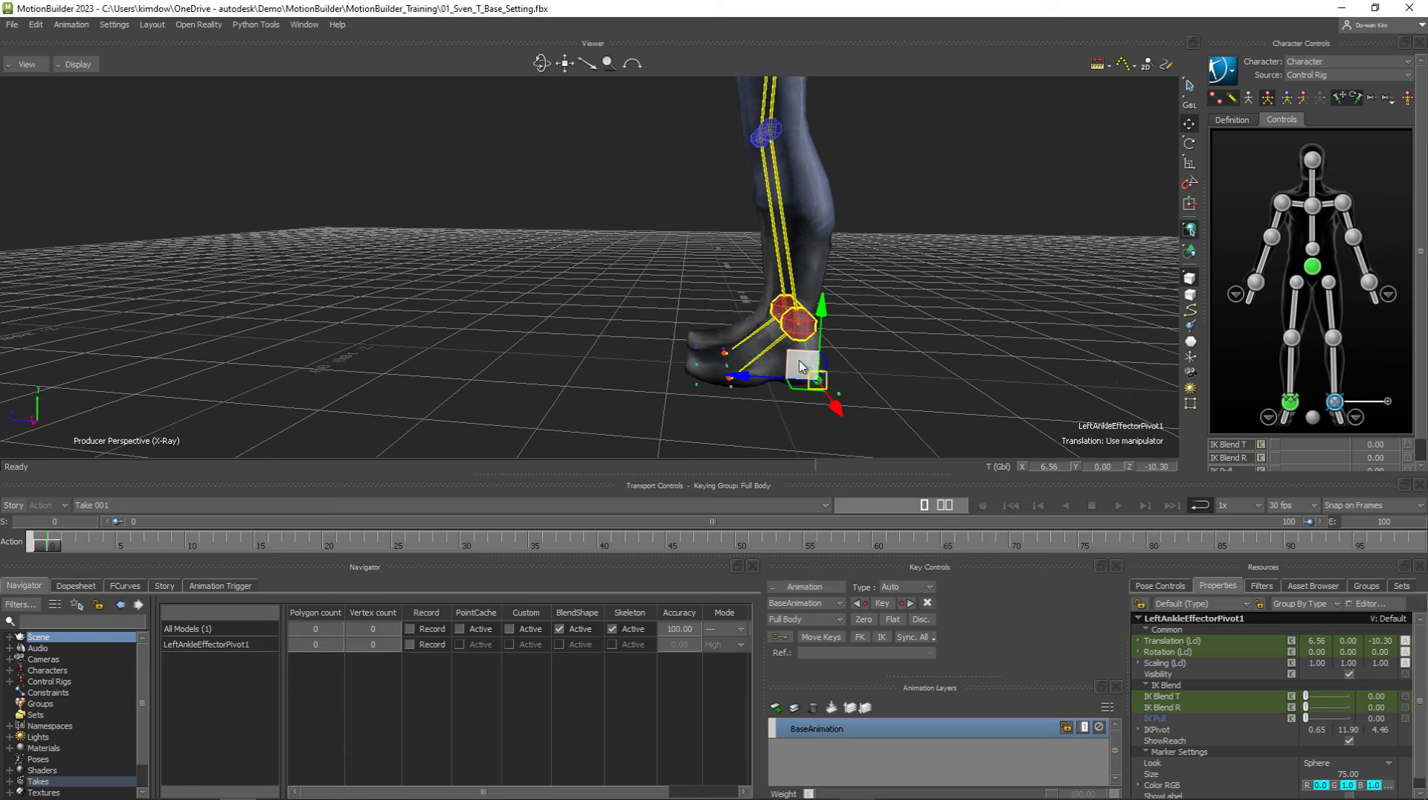
{"action": "mouse_move", "coordinate": [800, 360]}
{"action": "left_mouse_down"}
{"action": "mouse_move", "coordinate": [797, 320]}
{"action": "mouse_move", "coordinate": [614, 257]}
{"action": "left_mouse_up"}
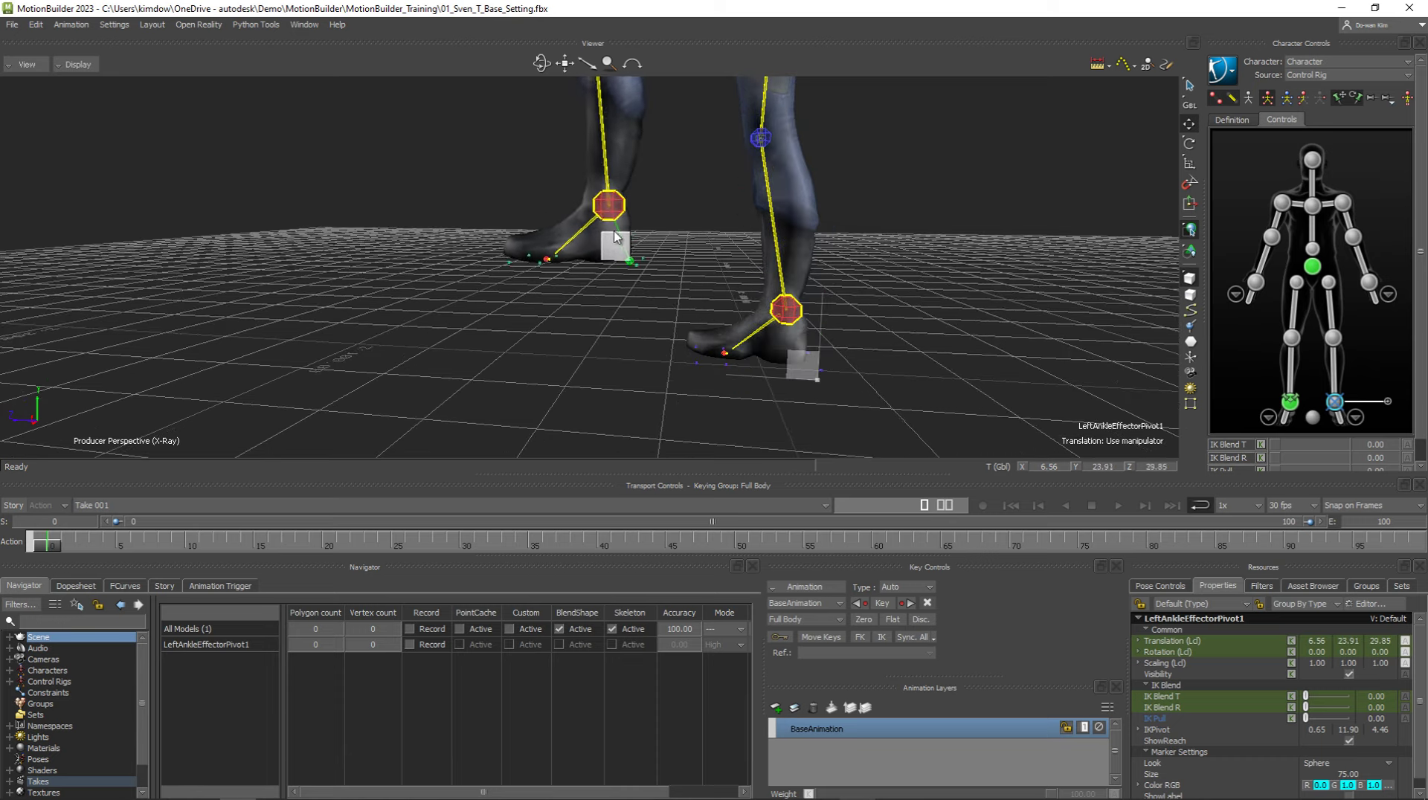
{"action": "left_click_drag", "start_coordinate": [684, 262], "coordinate": [674, 276], "text": "ctrl+shift"}
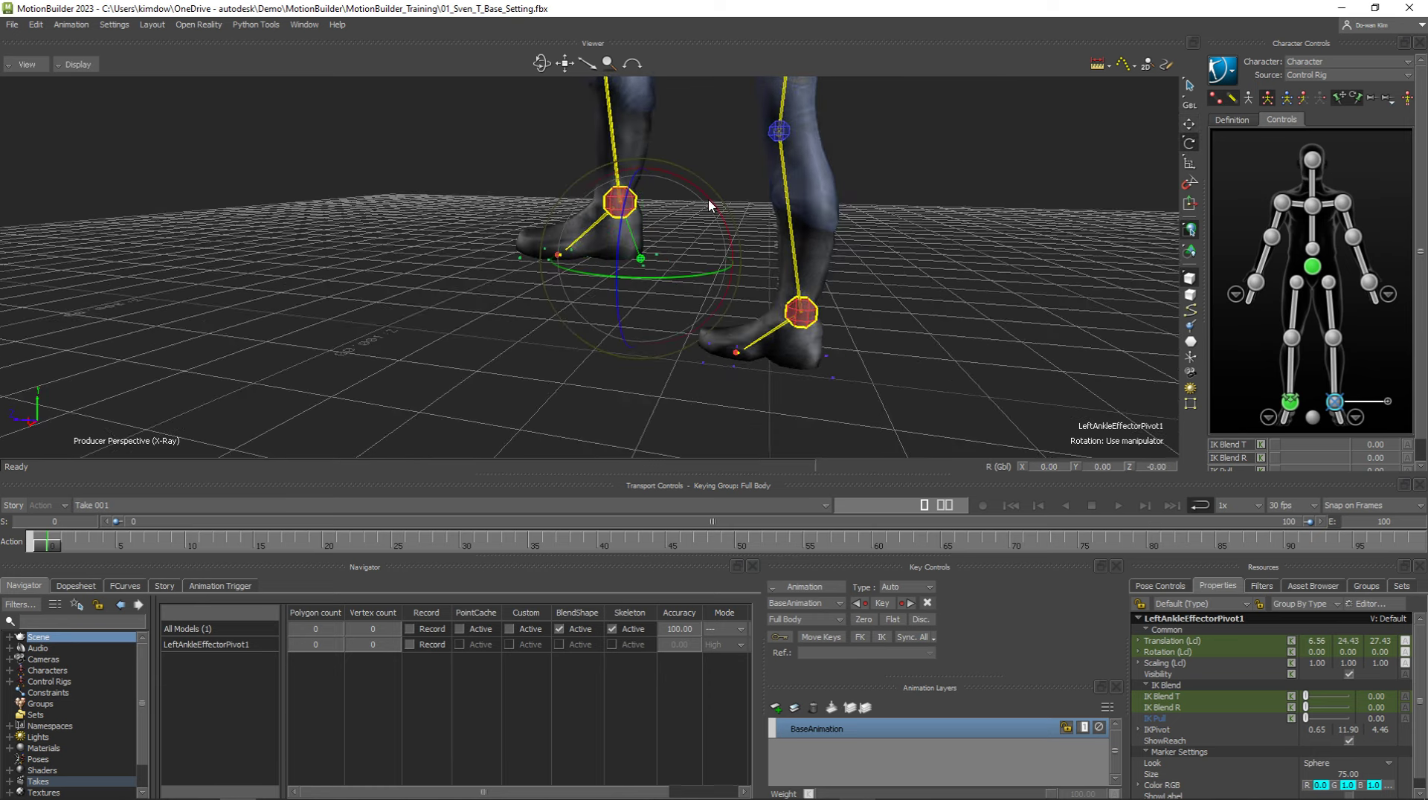
{"action": "key", "text": "e"}
{"action": "left_click_drag", "start_coordinate": [712, 207], "coordinate": [707, 214]}
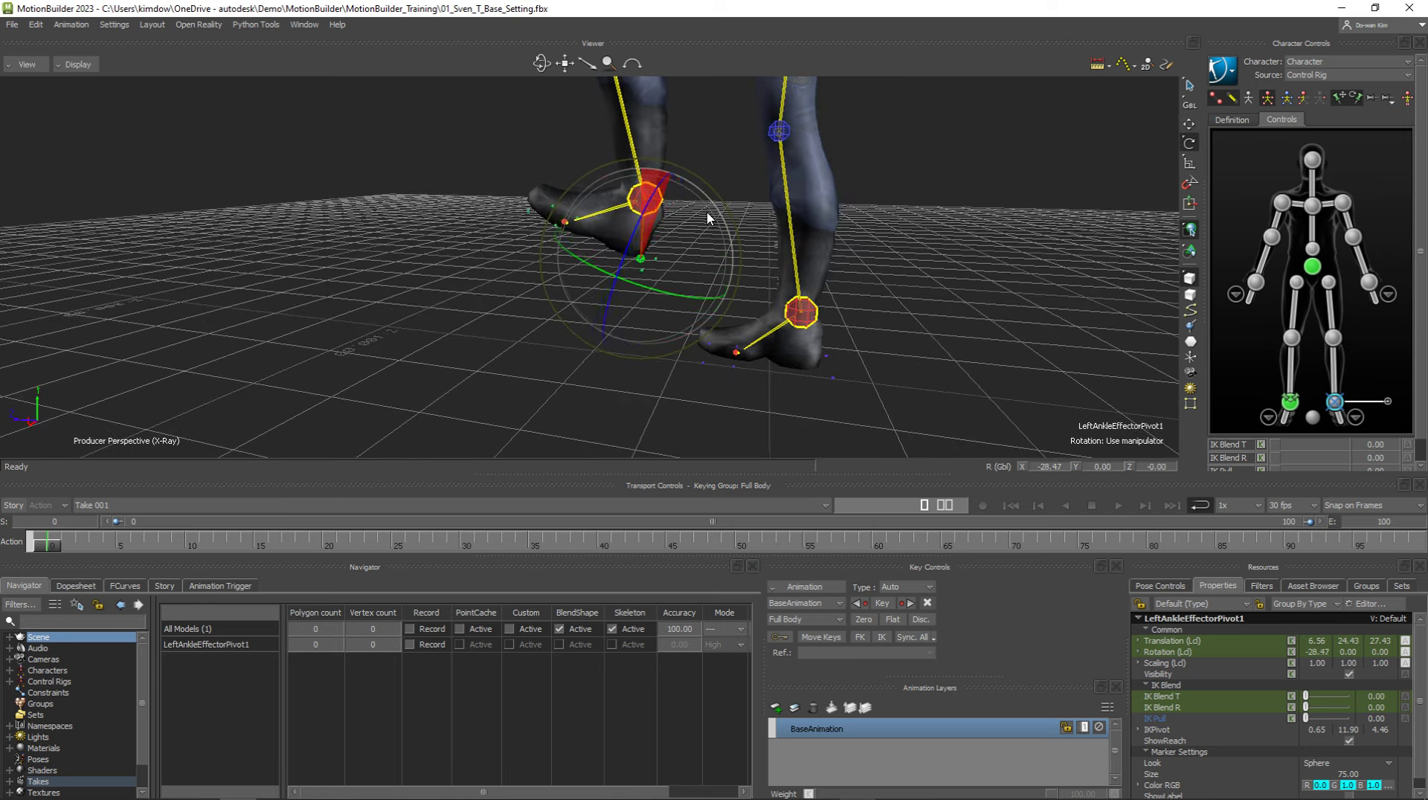
{"action": "key", "text": "ctrl+z"}
{"action": "key", "text": "ctrl+z"}
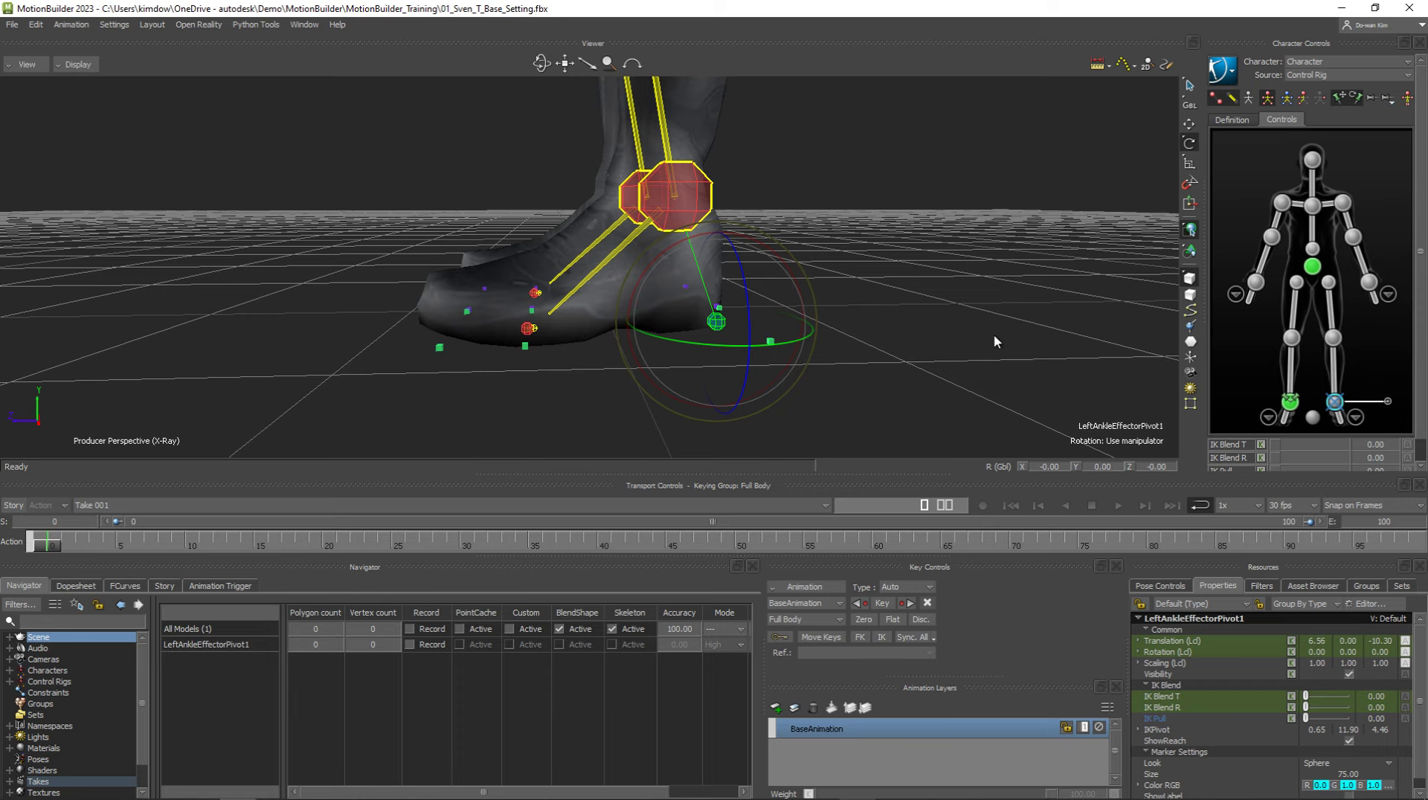
{"action": "scroll", "coordinate": [855, 305], "scroll_direction": "down", "scroll_amount": 3}
{"action": "mouse_move", "coordinate": [804, 288]}
{"action": "left_mouse_down", "text": "ctrl+shift"}
{"action": "mouse_move", "coordinate": [658, 301]}
{"action": "mouse_move", "coordinate": [747, 230]}
{"action": "left_mouse_up", "text": "ctrl+shift"}
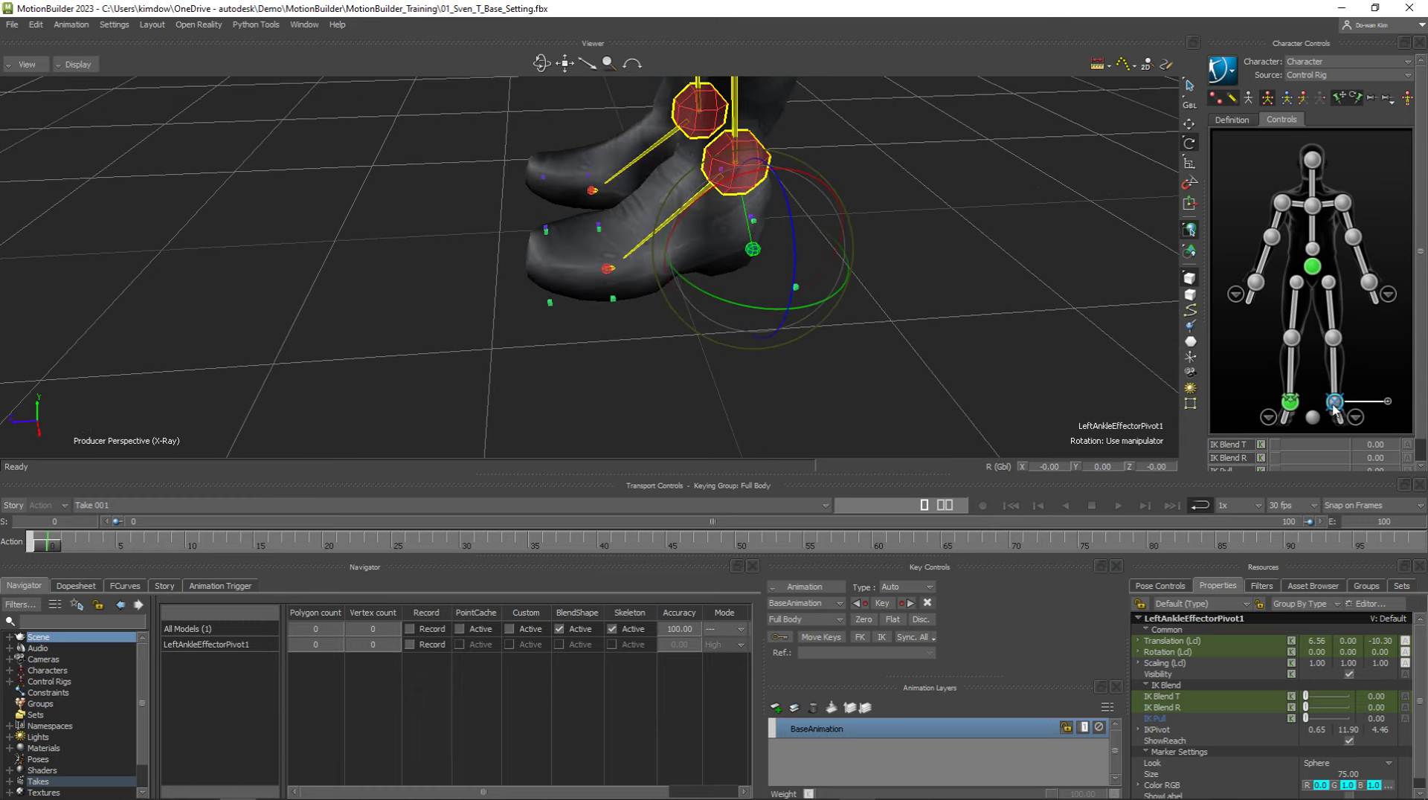
Step: Ground LeftAnkleEffectorPivot2 at Y 0 and place it before the toe at 10.08, 0.00, 16.55
{"action": "left_click", "coordinate": [1098, 465]}
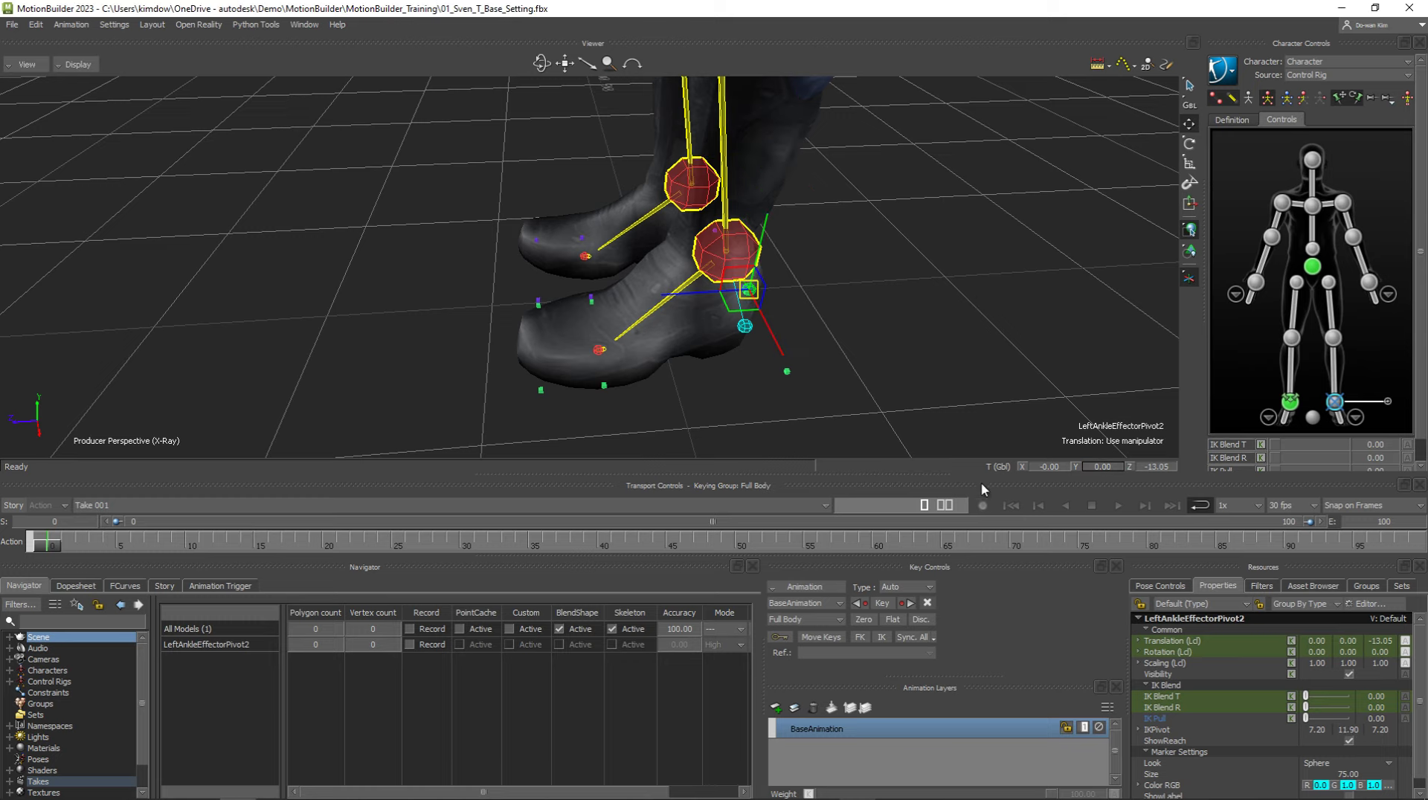
{"action": "type", "text": "0"}
{"action": "key", "text": "Return"}
{"action": "left_click_drag", "start_coordinate": [746, 291], "coordinate": [457, 328]}
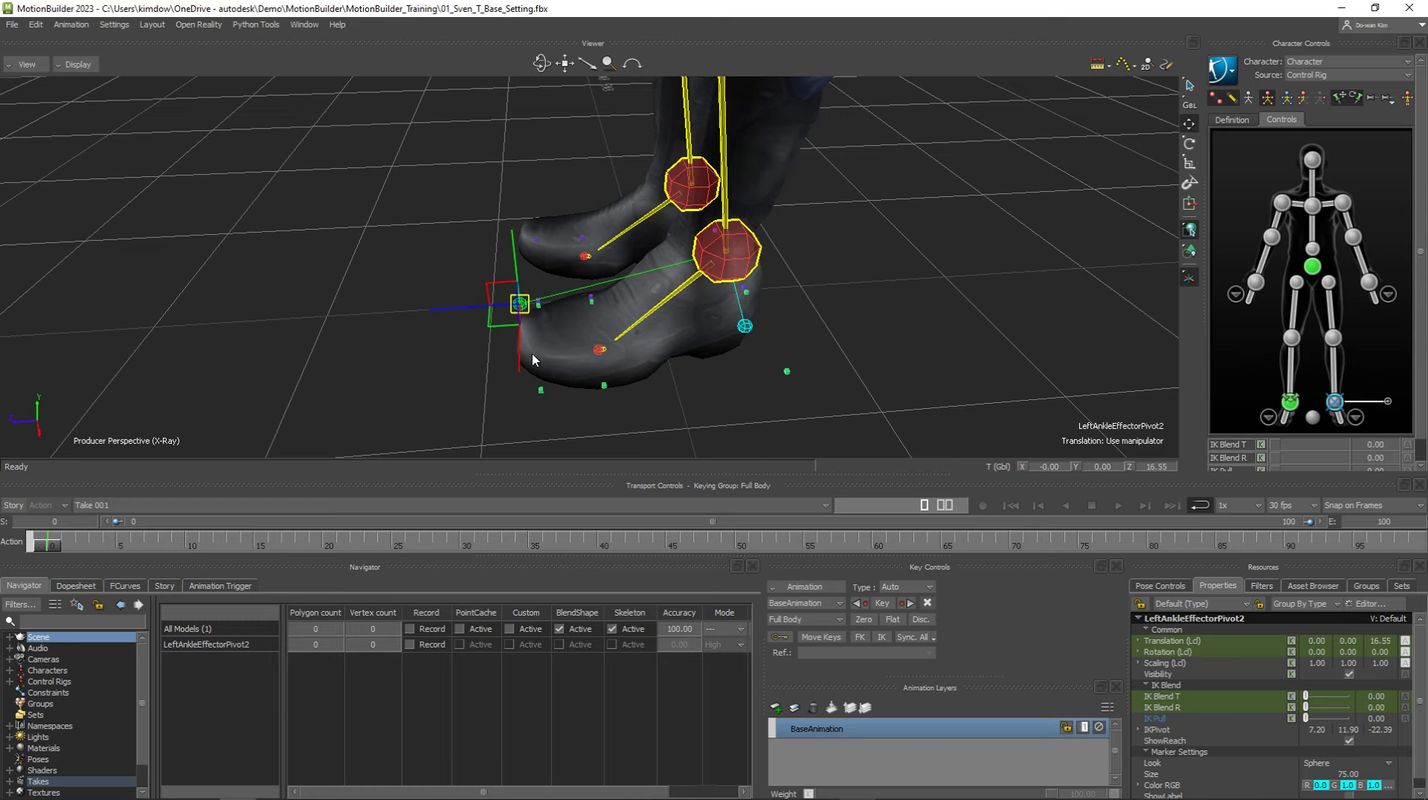
{"action": "mouse_move", "coordinate": [533, 354]}
{"action": "left_mouse_down", "text": "ctrl+shift"}
{"action": "mouse_move", "coordinate": [654, 357]}
{"action": "mouse_move", "coordinate": [707, 380]}
{"action": "mouse_move", "coordinate": [563, 244]}
{"action": "mouse_move", "coordinate": [685, 336]}
{"action": "mouse_move", "coordinate": [800, 352]}
{"action": "mouse_move", "coordinate": [825, 387]}
{"action": "mouse_move", "coordinate": [727, 357]}
{"action": "left_mouse_up", "text": "ctrl+shift"}
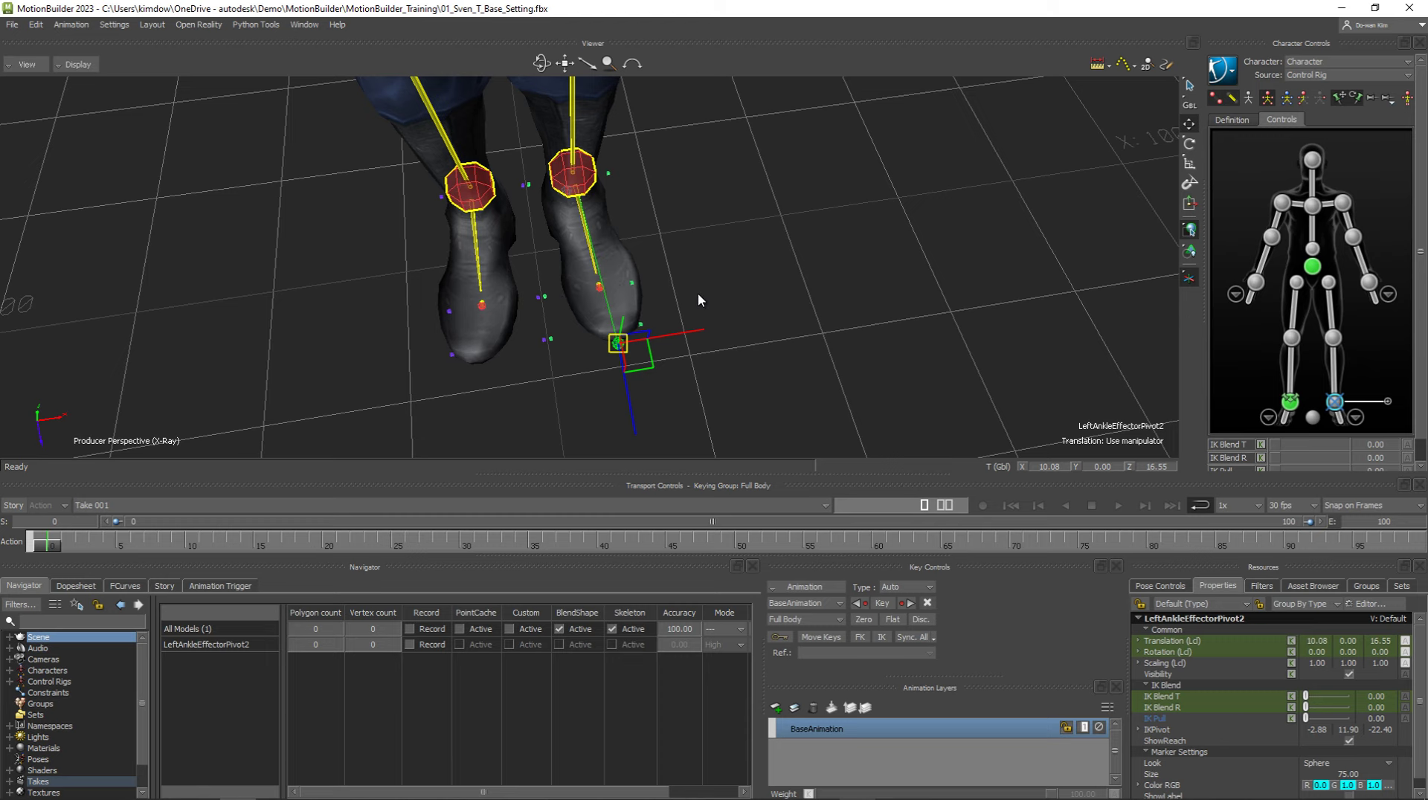
{"action": "left_click_drag", "start_coordinate": [653, 297], "coordinate": [1083, 324]}
{"action": "right_click", "coordinate": [1335, 402]}
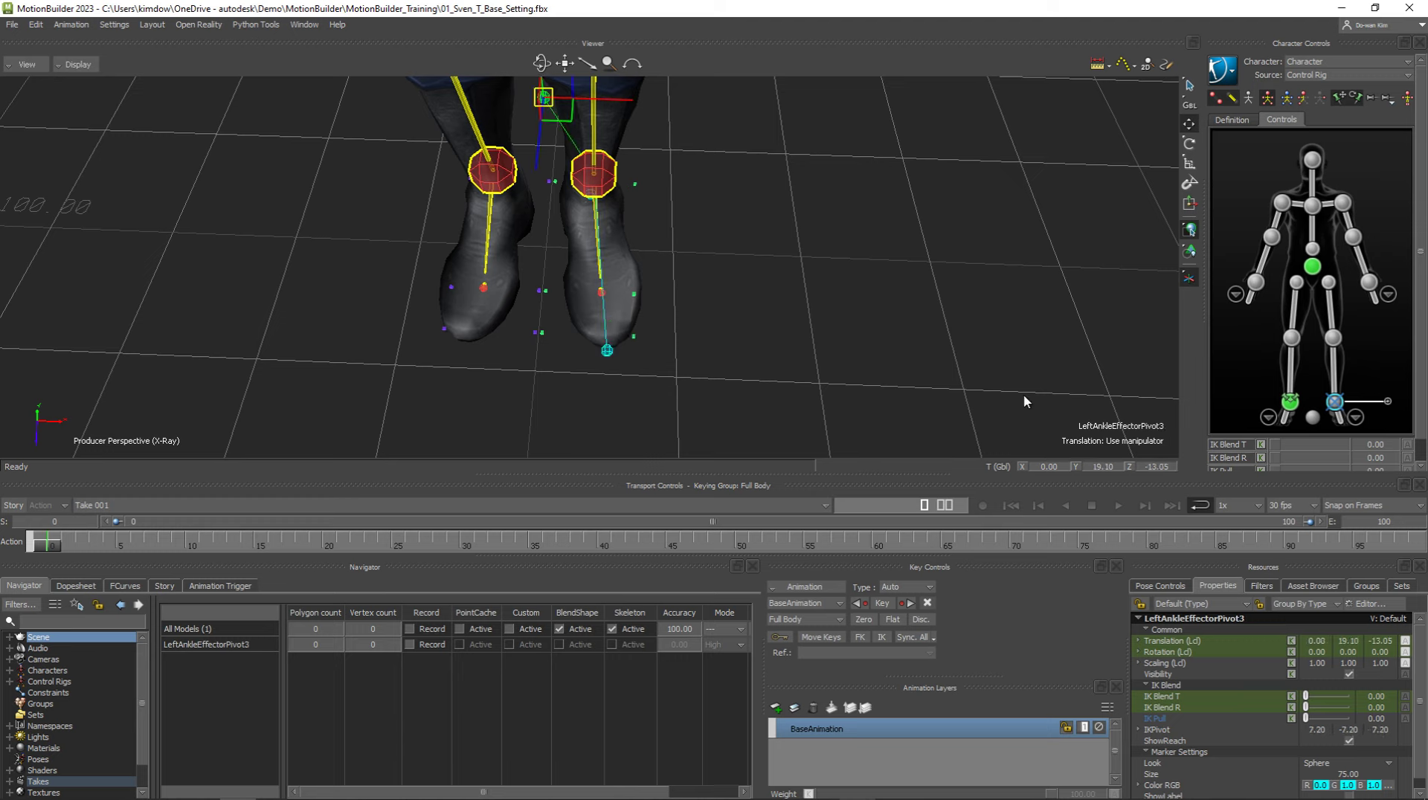
Step: Set LeftAnkleEffectorPivot3's Y to 0 and drag pivot 4 to 8.68, 0.00, -8.24
{"action": "double_click", "coordinate": [1103, 468]}
{"action": "type", "text": "0"}
{"action": "key", "text": "Return"}
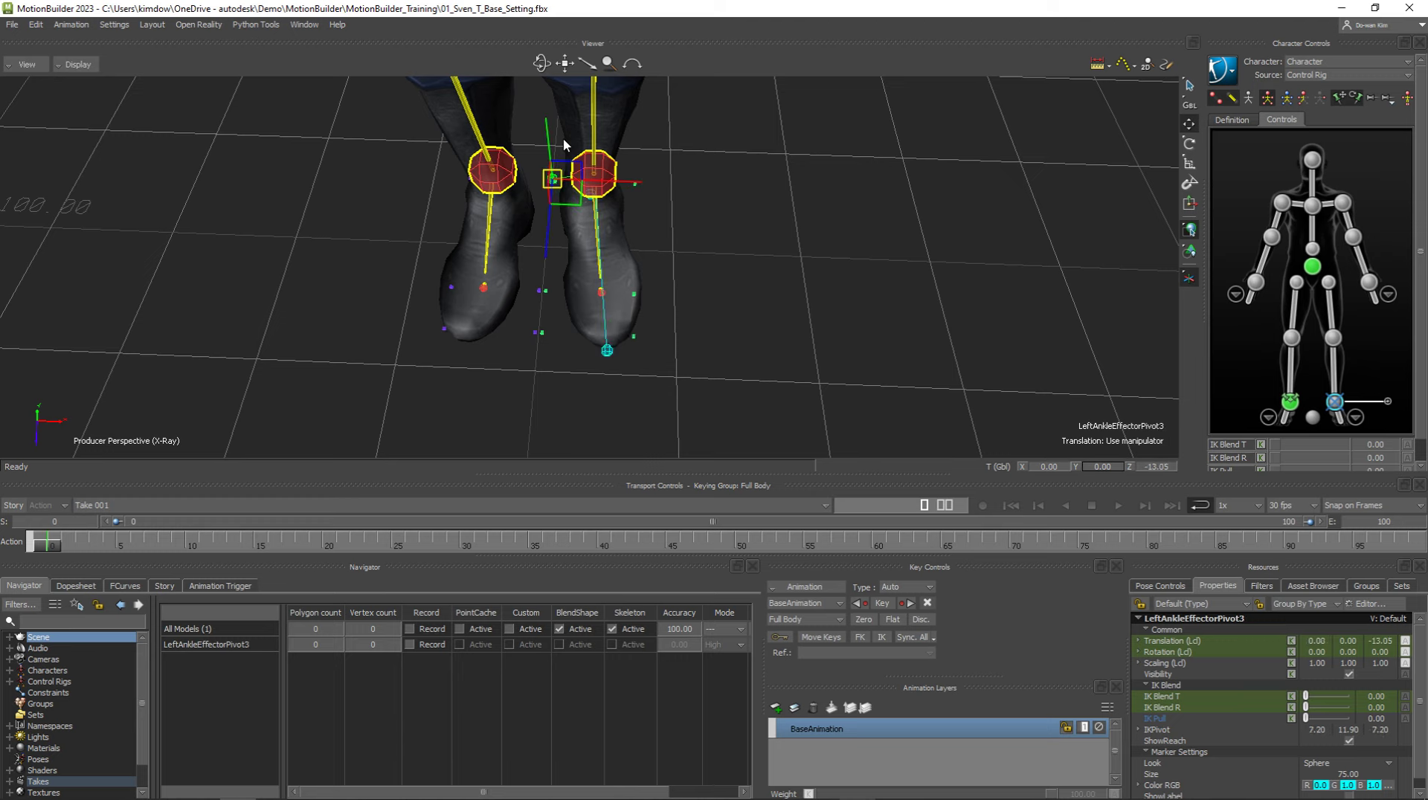
{"action": "left_click_drag", "start_coordinate": [563, 159], "coordinate": [578, 278]}
{"action": "mouse_move", "coordinate": [734, 297]}
{"action": "left_mouse_down", "text": "ctrl+shift"}
{"action": "mouse_move", "coordinate": [729, 144]}
{"action": "mouse_move", "coordinate": [743, 369]}
{"action": "mouse_move", "coordinate": [628, 372]}
{"action": "mouse_move", "coordinate": [1098, 466]}
{"action": "left_mouse_up", "text": "ctrl+shift"}
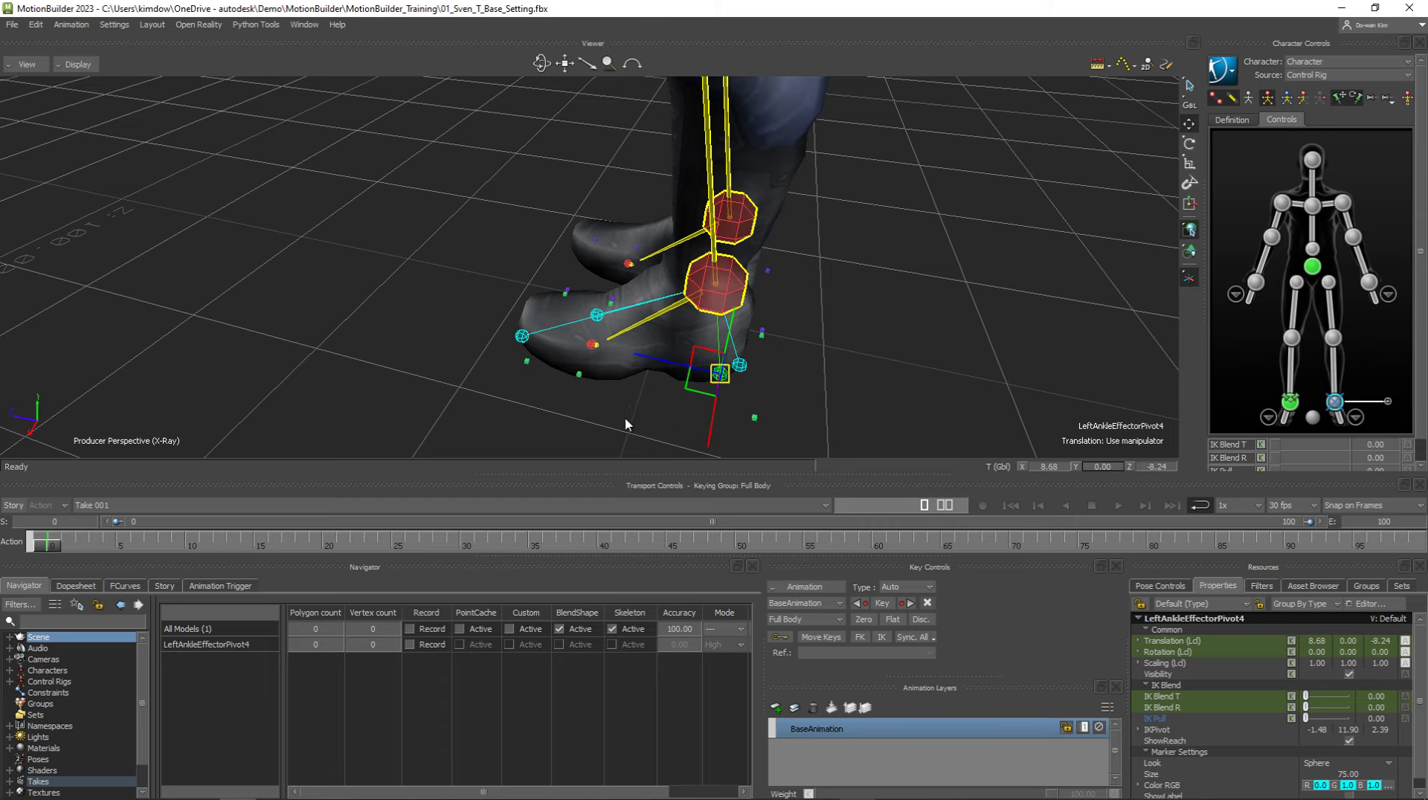
Step: Move LeftAnkleEffectorPivot4 beside the left foot to 15.34, 0.00, 6.23
{"action": "mouse_move", "coordinate": [685, 383]}
{"action": "left_mouse_down"}
{"action": "mouse_move", "coordinate": [551, 390]}
{"action": "mouse_move", "coordinate": [678, 437]}
{"action": "mouse_move", "coordinate": [653, 315]}
{"action": "mouse_move", "coordinate": [671, 323]}
{"action": "left_mouse_up"}
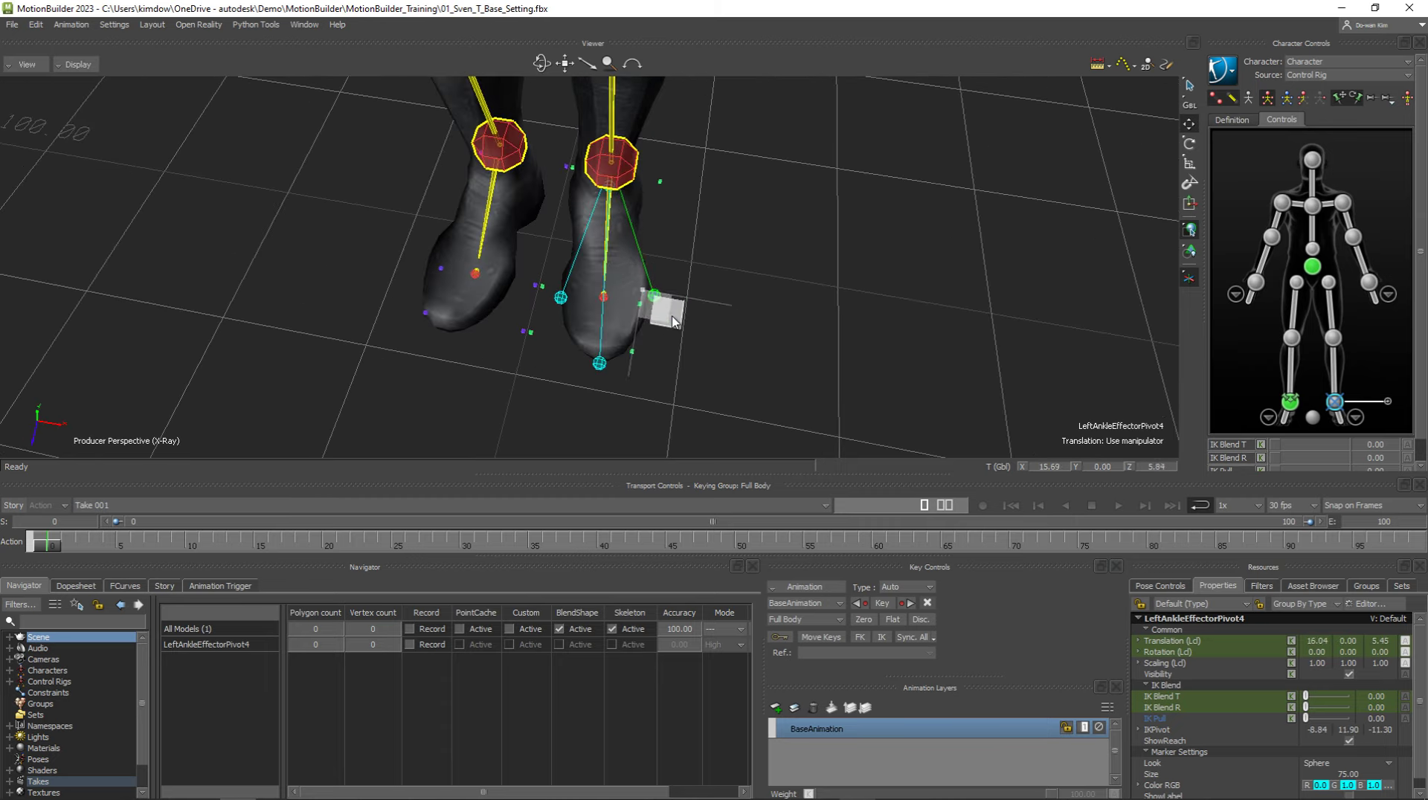
{"action": "left_click_drag", "start_coordinate": [819, 357], "coordinate": [1081, 266], "text": "ctrl+shift"}
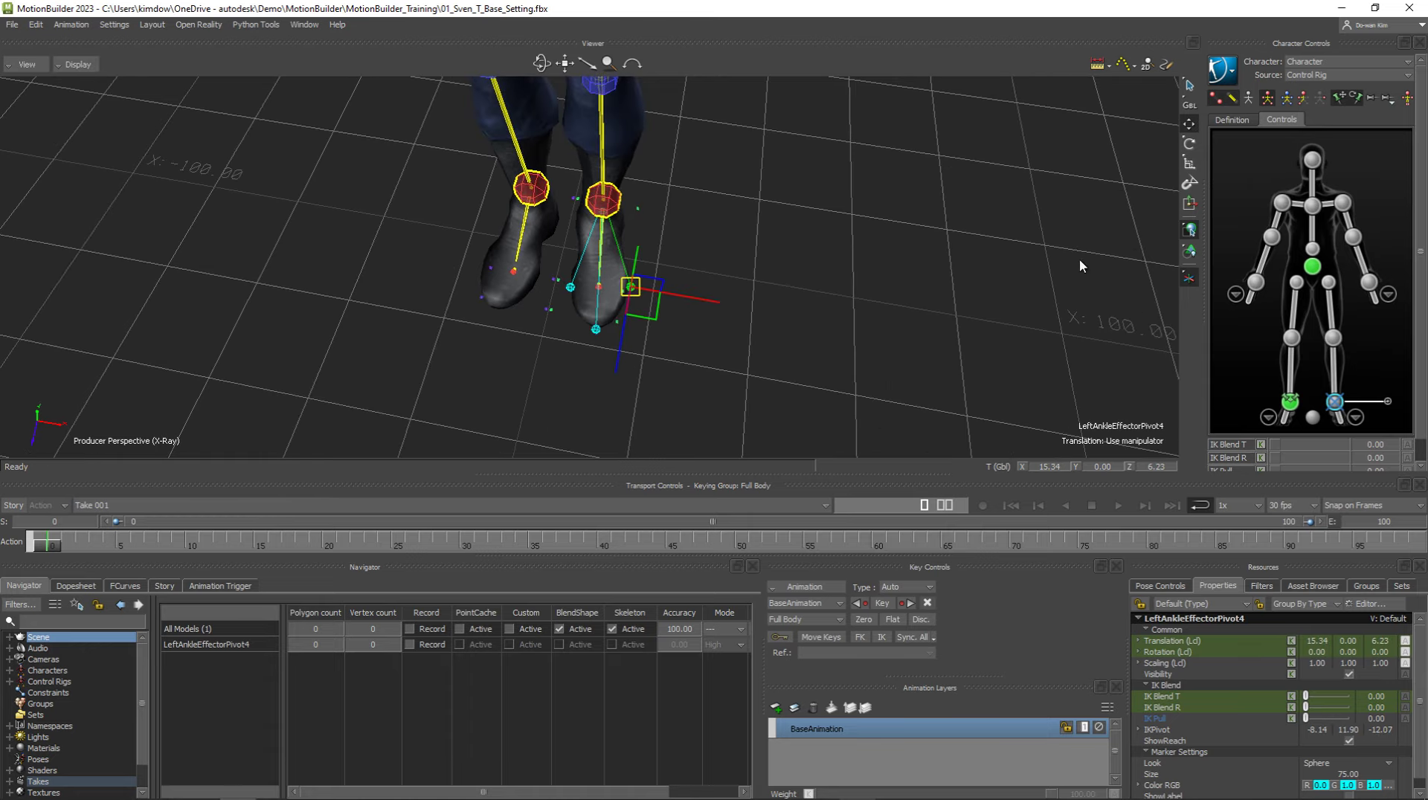
{"action": "left_click", "coordinate": [1189, 278]}
{"action": "mouse_move", "coordinate": [788, 267]}
{"action": "left_mouse_down", "text": "ctrl+shift"}
{"action": "mouse_move", "coordinate": [684, 255]}
{"action": "mouse_move", "coordinate": [752, 244]}
{"action": "mouse_move", "coordinate": [716, 306]}
{"action": "left_mouse_up", "text": "ctrl+shift"}
Step: Test-rotate the foot around pivot 4, then undo to restore zero rotation
{"action": "key", "text": "r"}
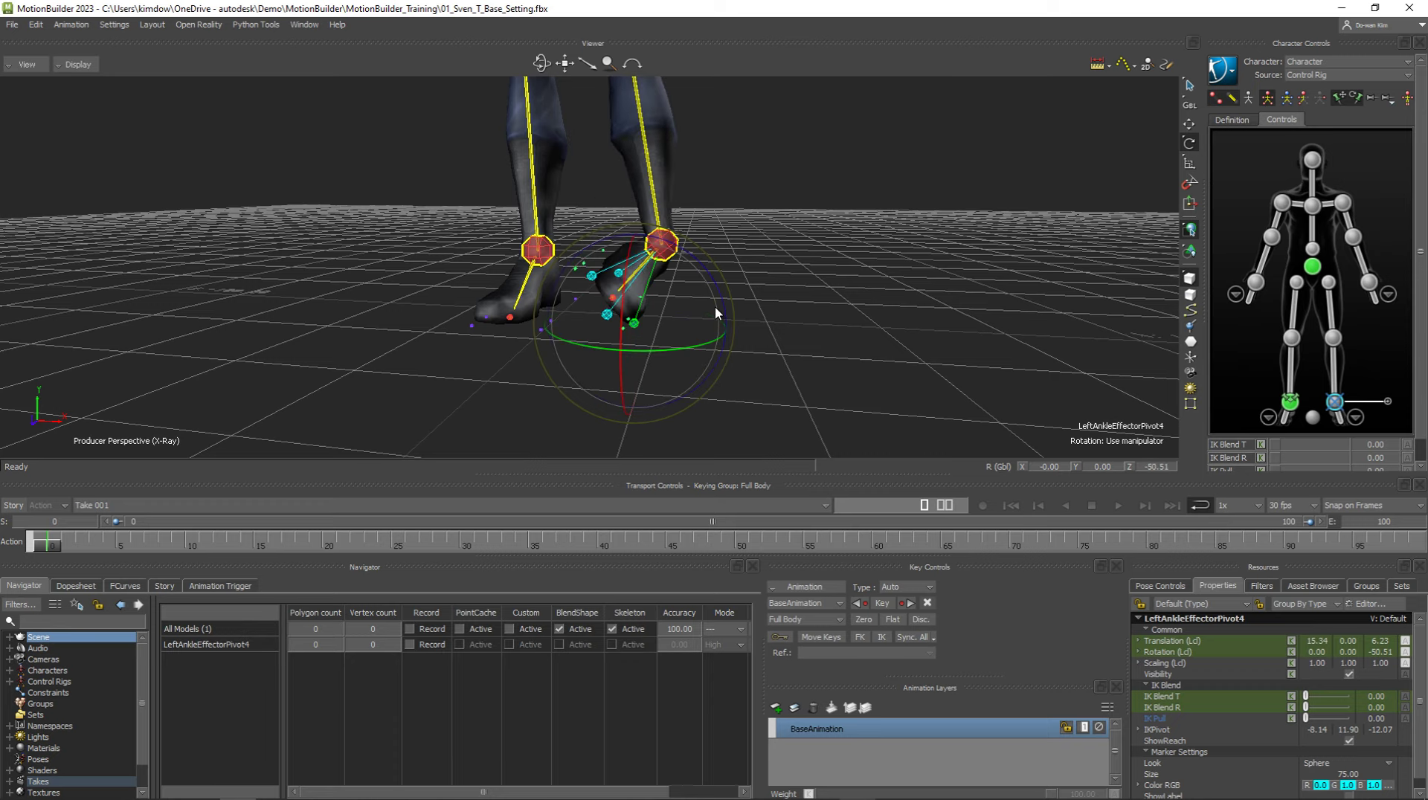
{"action": "key", "text": "ctrl+z"}
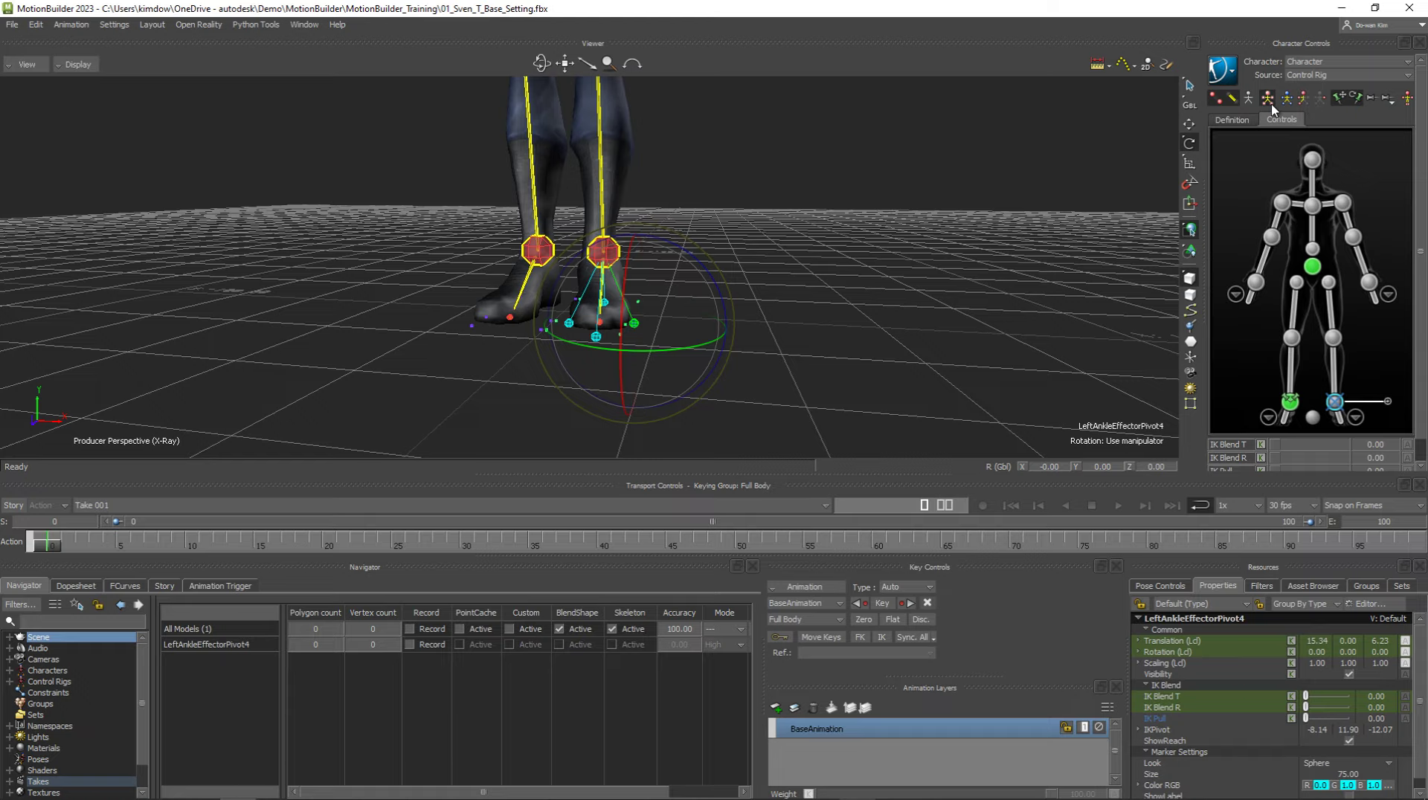
{"action": "left_click_drag", "start_coordinate": [986, 244], "coordinate": [680, 274], "text": "ctrl+shift"}
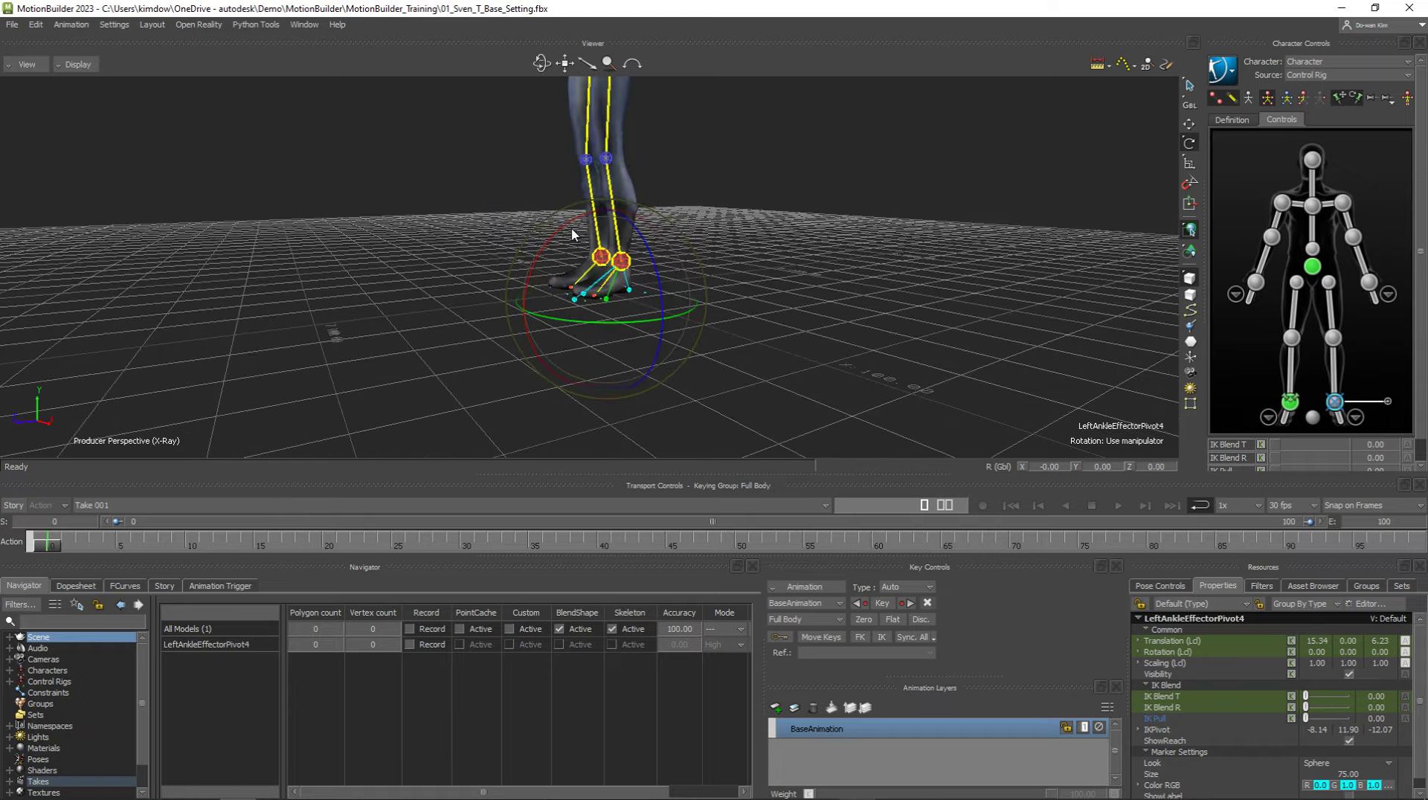
{"action": "left_click_drag", "start_coordinate": [608, 302], "coordinate": [679, 311], "text": "ctrl+shift"}
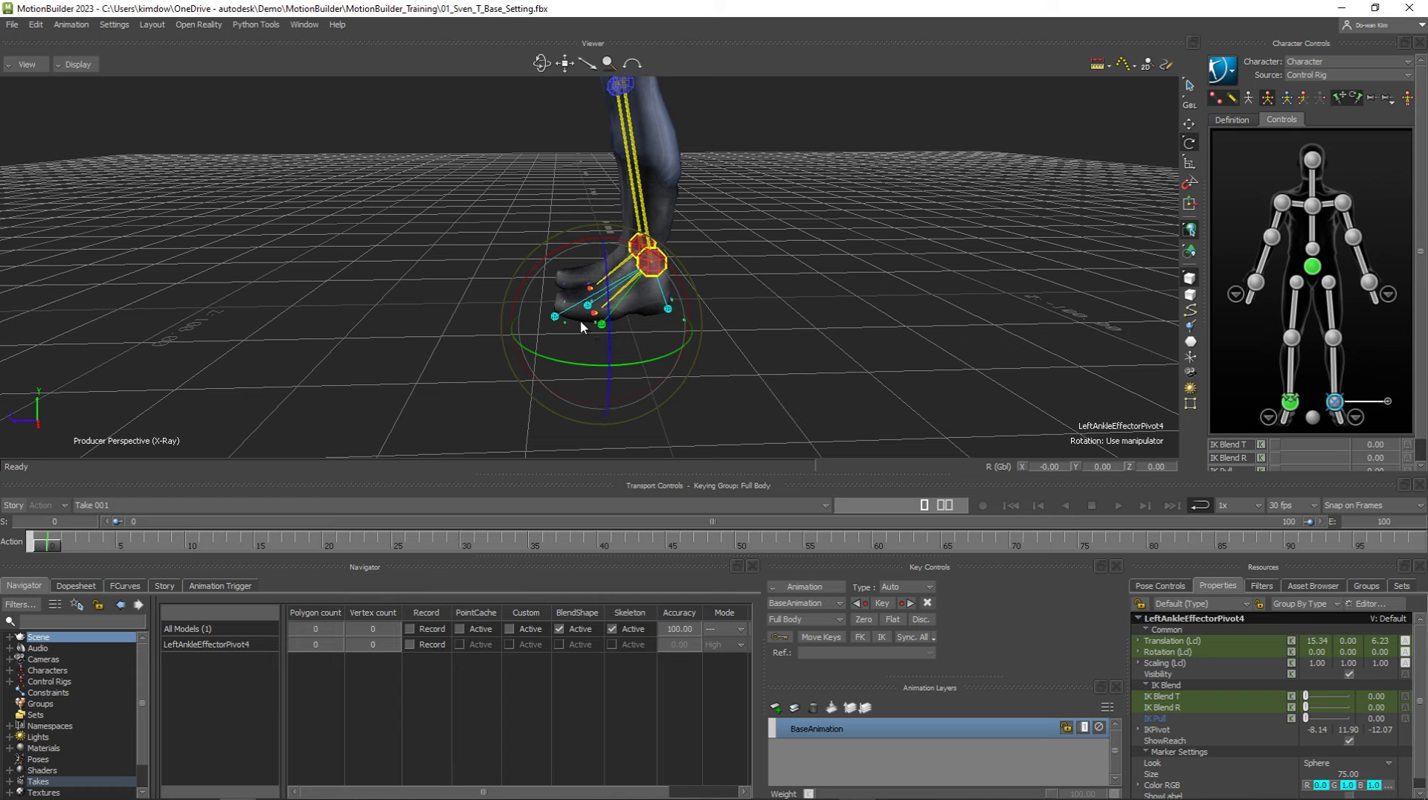
{"action": "mouse_move", "coordinate": [852, 278]}
{"action": "left_mouse_down", "text": "ctrl+shift"}
{"action": "mouse_move", "coordinate": [667, 144]}
{"action": "mouse_move", "coordinate": [662, 211]}
{"action": "mouse_move", "coordinate": [747, 233]}
{"action": "mouse_move", "coordinate": [775, 140]}
{"action": "left_mouse_up", "text": "ctrl+shift"}
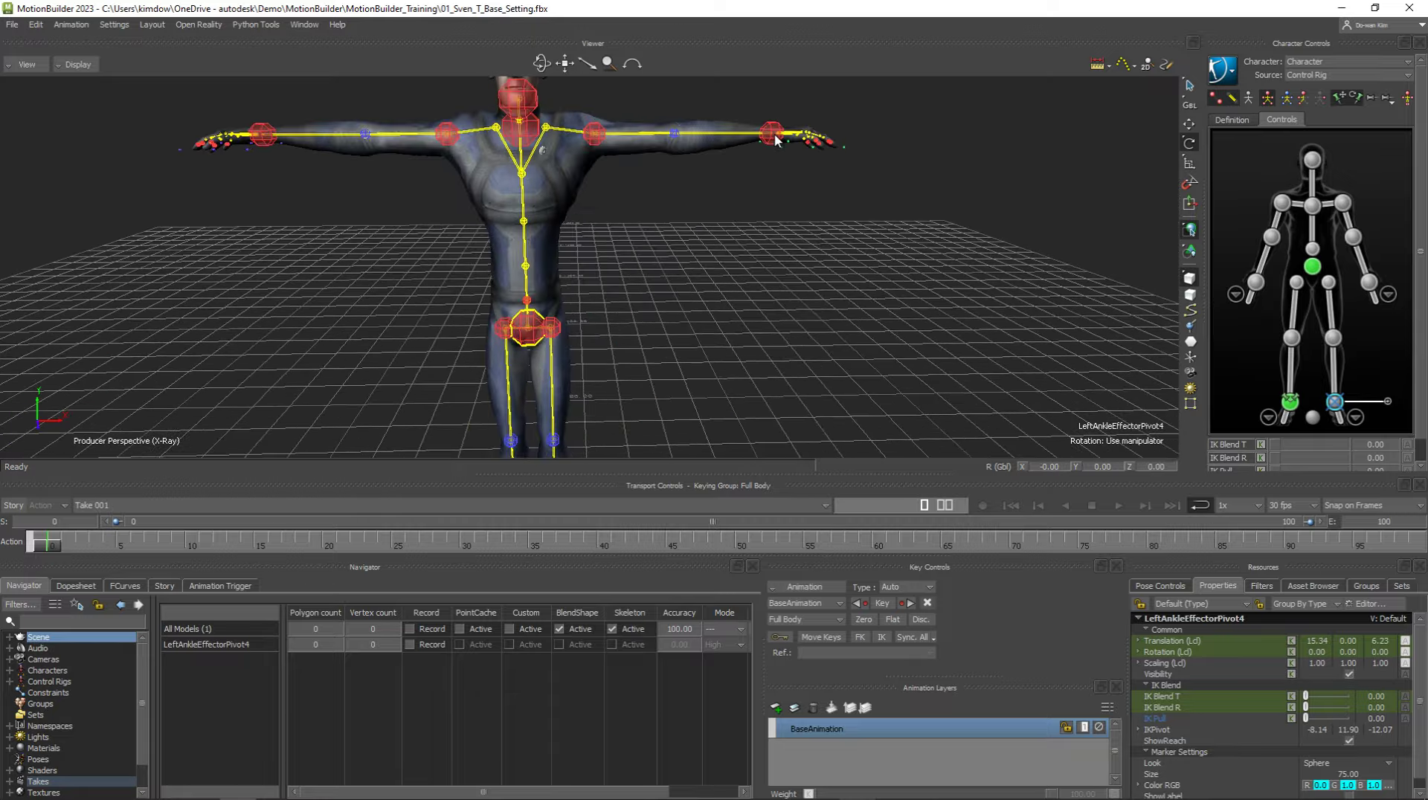
Step: Switch the selected effector to translate mode and zoom back in on the feet
{"action": "left_click", "coordinate": [773, 136]}
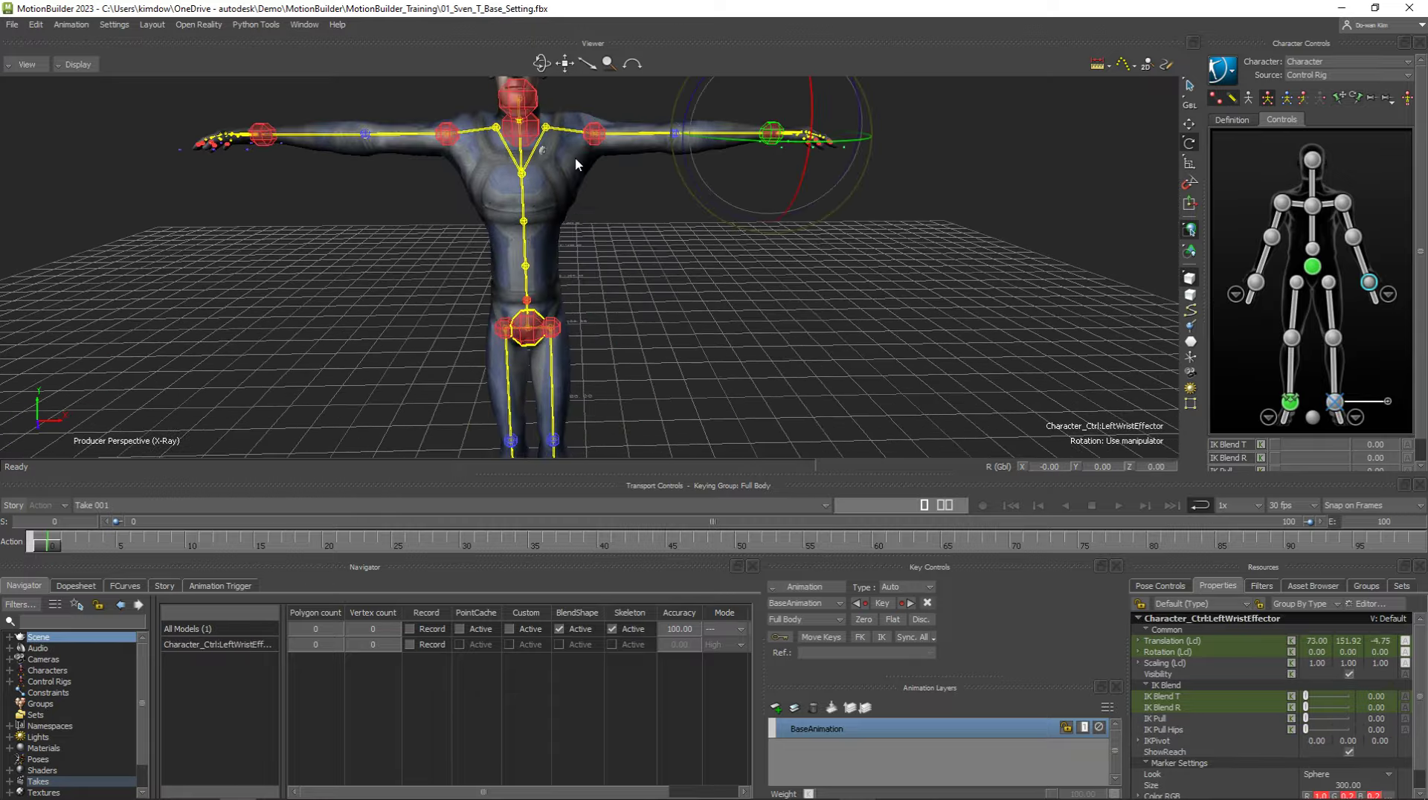
{"action": "mouse_move", "coordinate": [957, 276]}
{"action": "left_mouse_down", "text": "ctrl"}
{"action": "mouse_move", "coordinate": [779, 250]}
{"action": "mouse_move", "coordinate": [854, 239]}
{"action": "left_mouse_up", "text": "ctrl"}
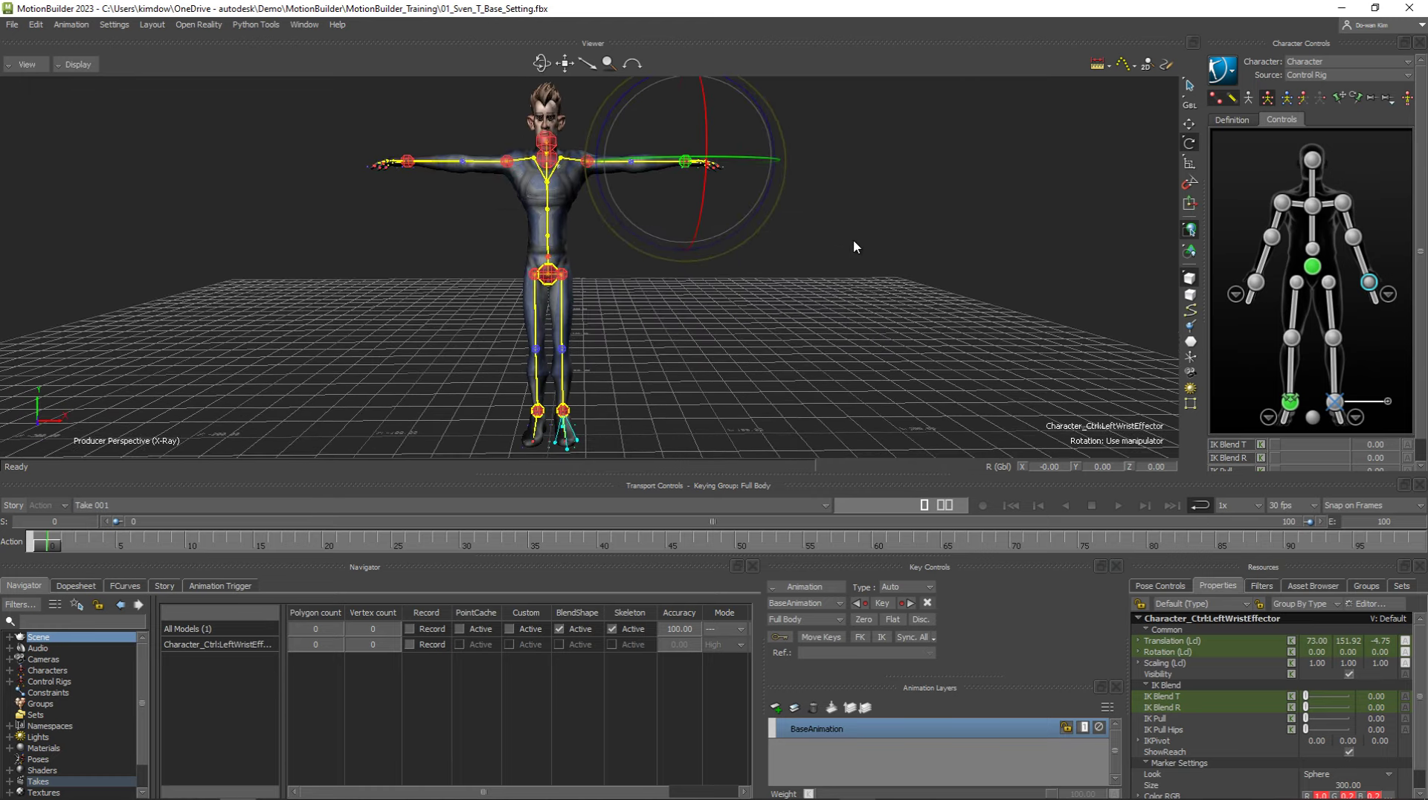
{"action": "key", "text": "t"}
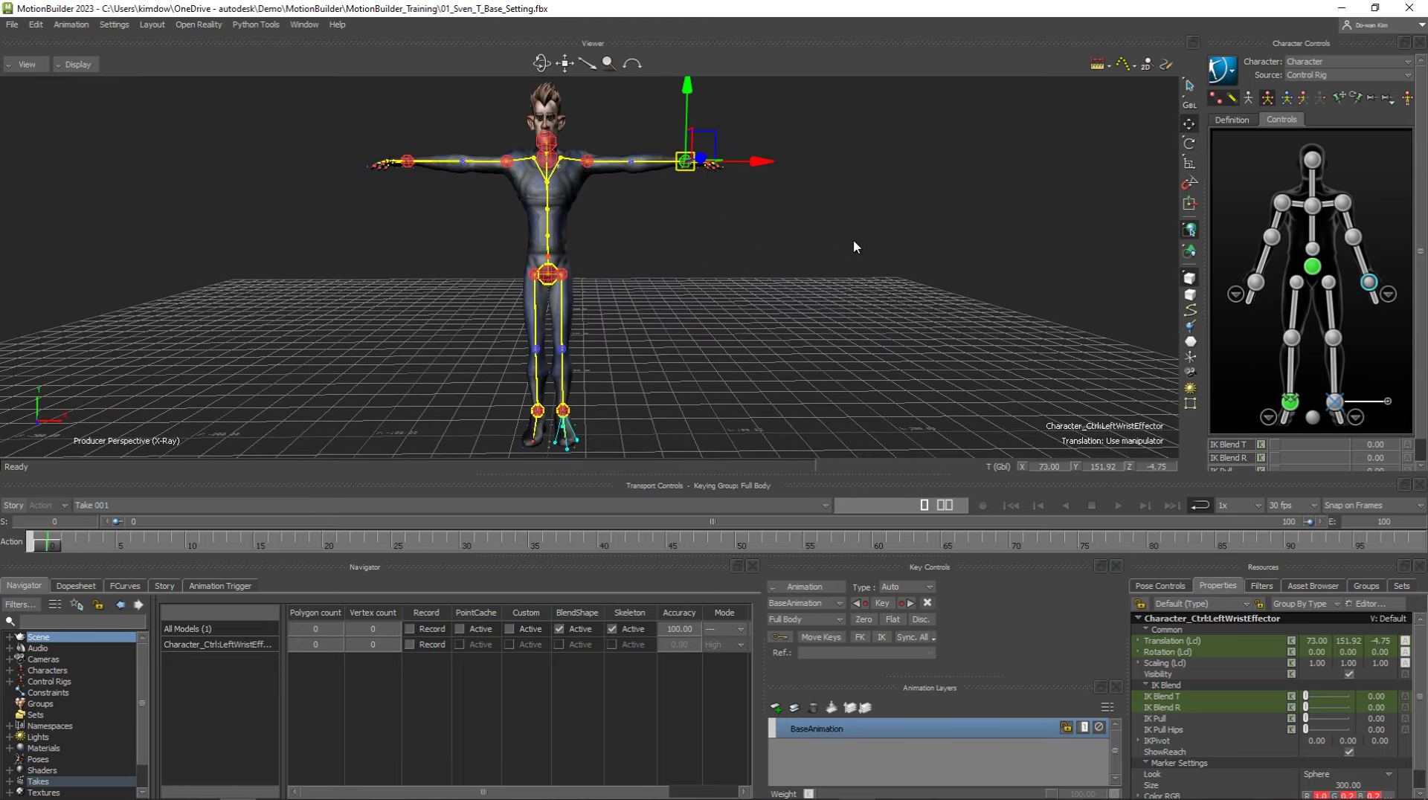
{"action": "left_click_drag", "start_coordinate": [854, 239], "coordinate": [691, 253], "text": "ctrl+shift"}
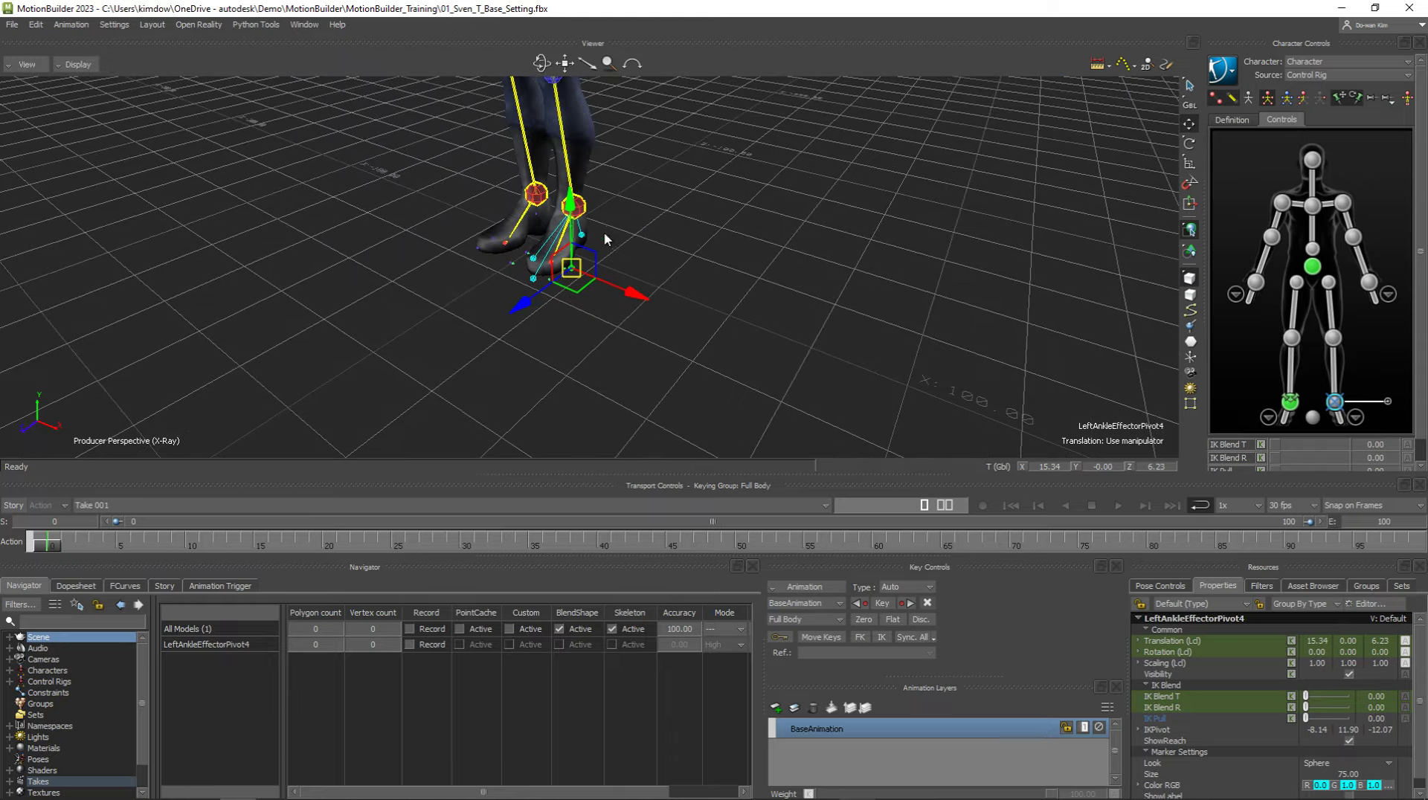
Step: Lift the left leg from ankle pivot 4 and tilt the foot, then undo and deselect
{"action": "left_click", "coordinate": [567, 268]}
{"action": "mouse_move", "coordinate": [567, 267]}
{"action": "left_mouse_down", "text": "ctrl+shift"}
{"action": "mouse_move", "coordinate": [399, 178]}
{"action": "mouse_move", "coordinate": [447, 195]}
{"action": "left_mouse_up", "text": "ctrl+shift"}
{"action": "key", "text": "r"}
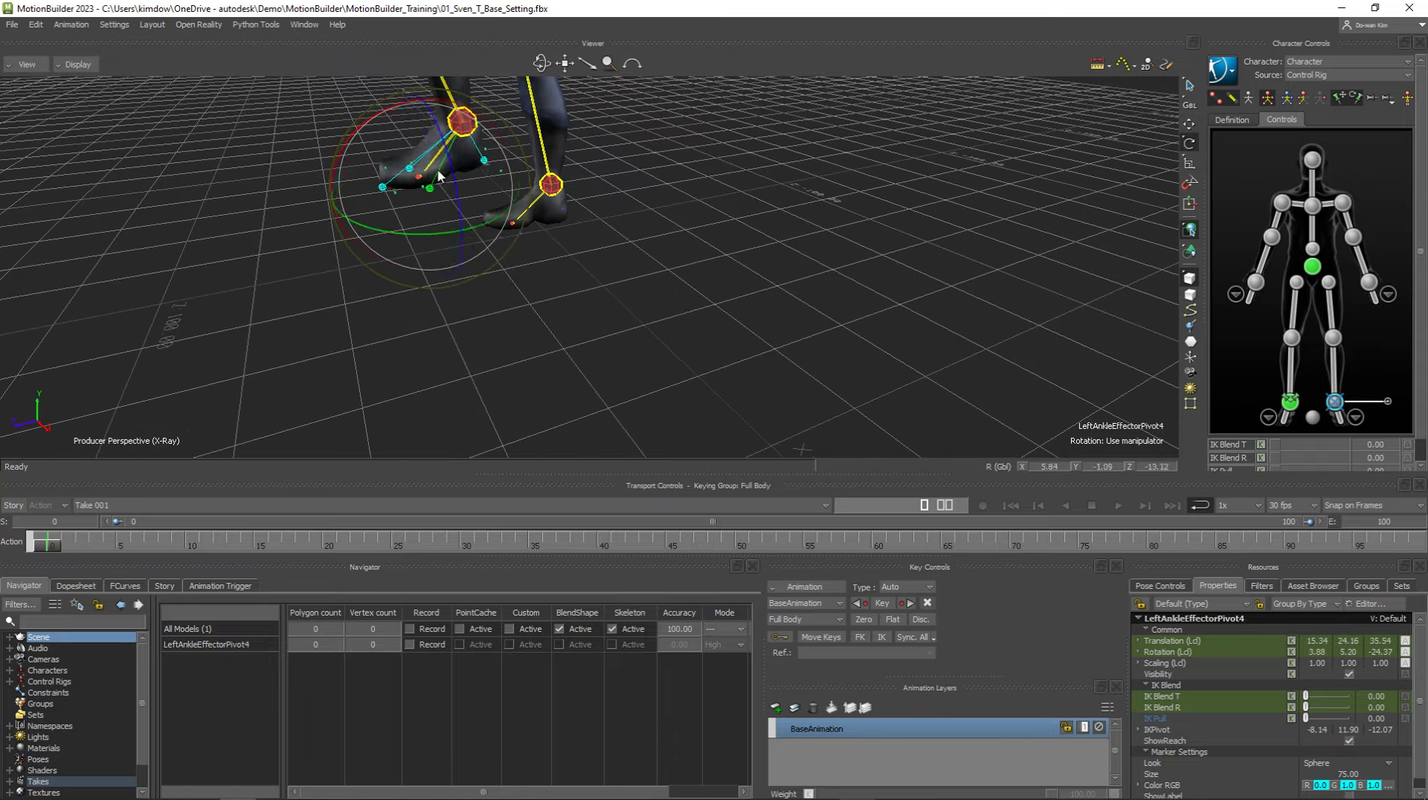
{"action": "key", "text": "ctrl+z"}
{"action": "key", "text": "ctrl+z"}
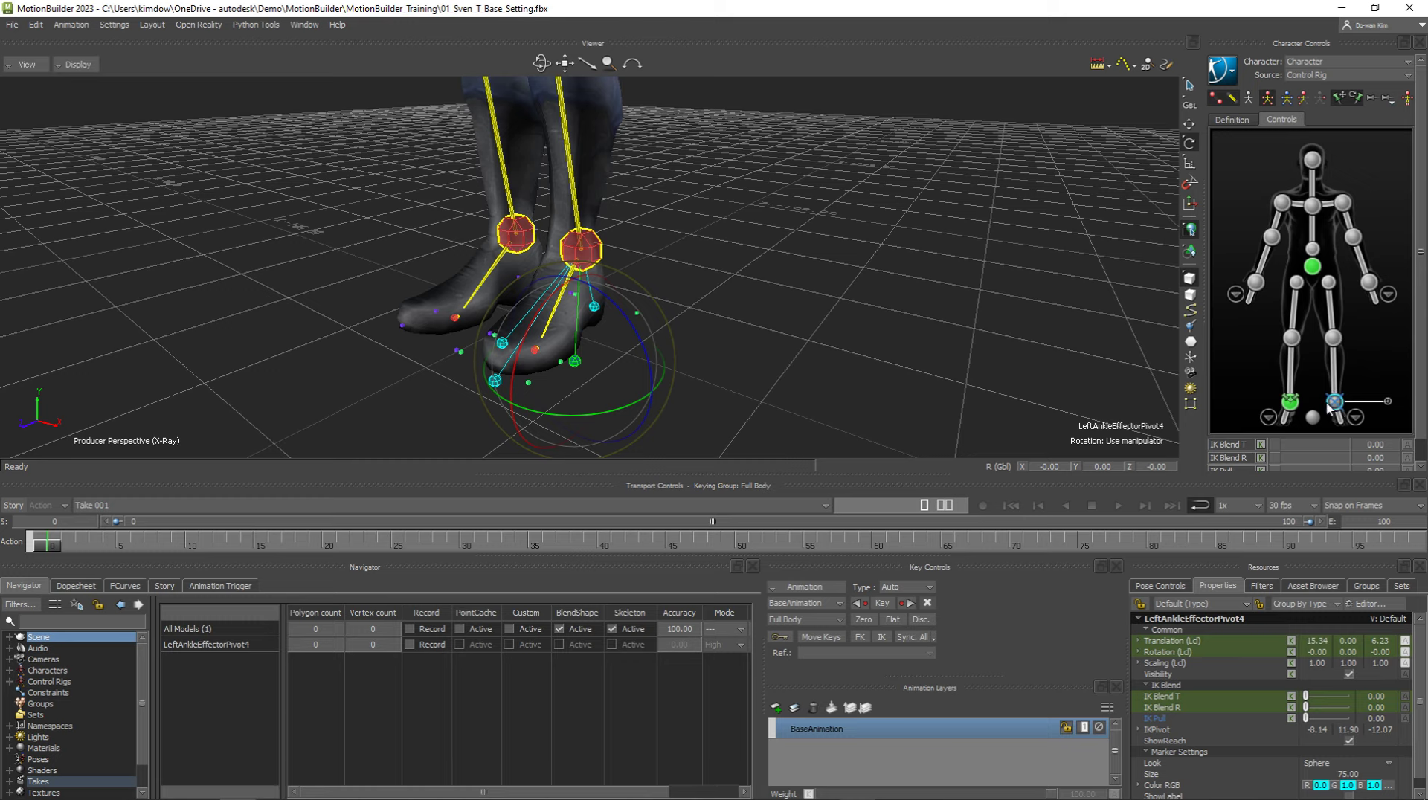
{"action": "left_click_drag", "start_coordinate": [949, 329], "coordinate": [922, 297], "text": "shift"}
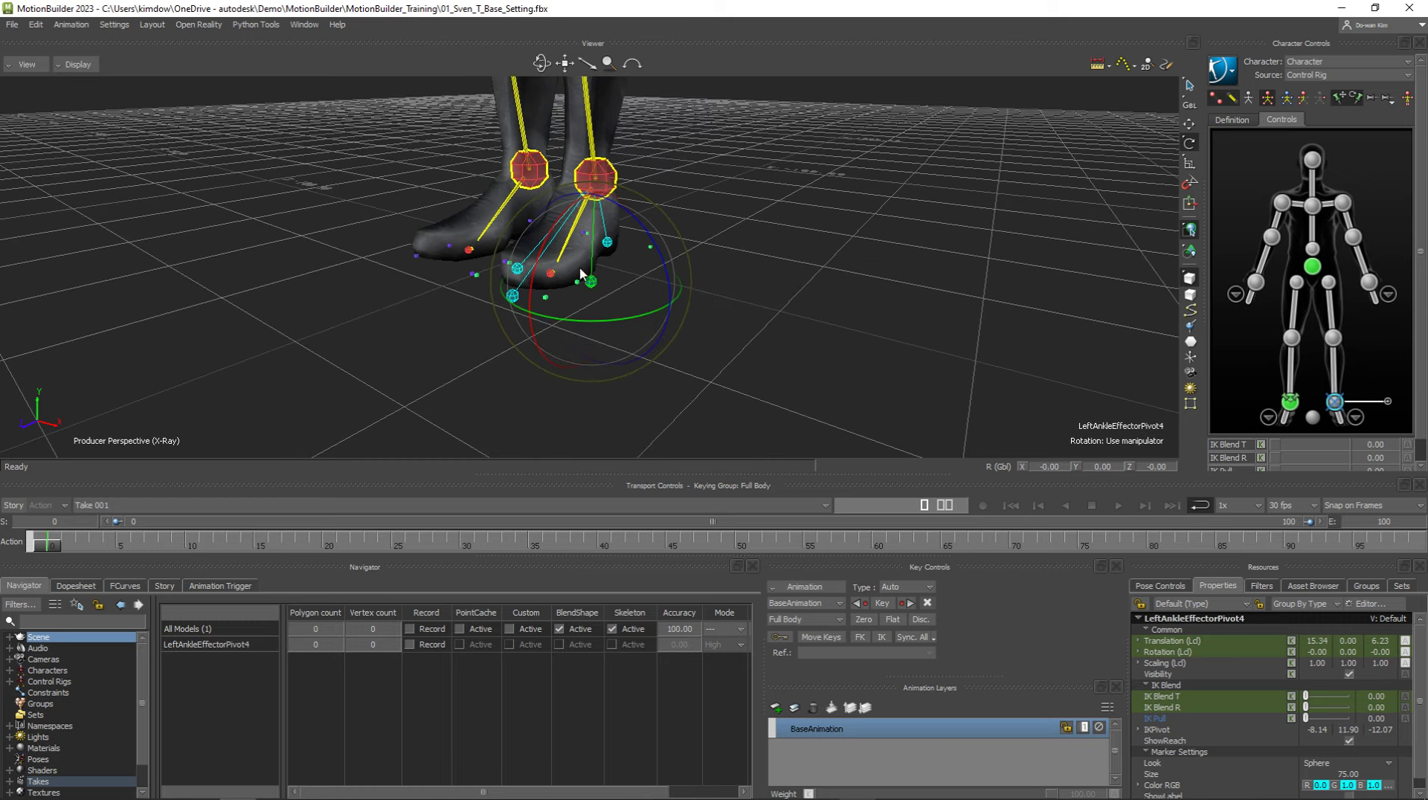
{"action": "left_click", "coordinate": [873, 314]}
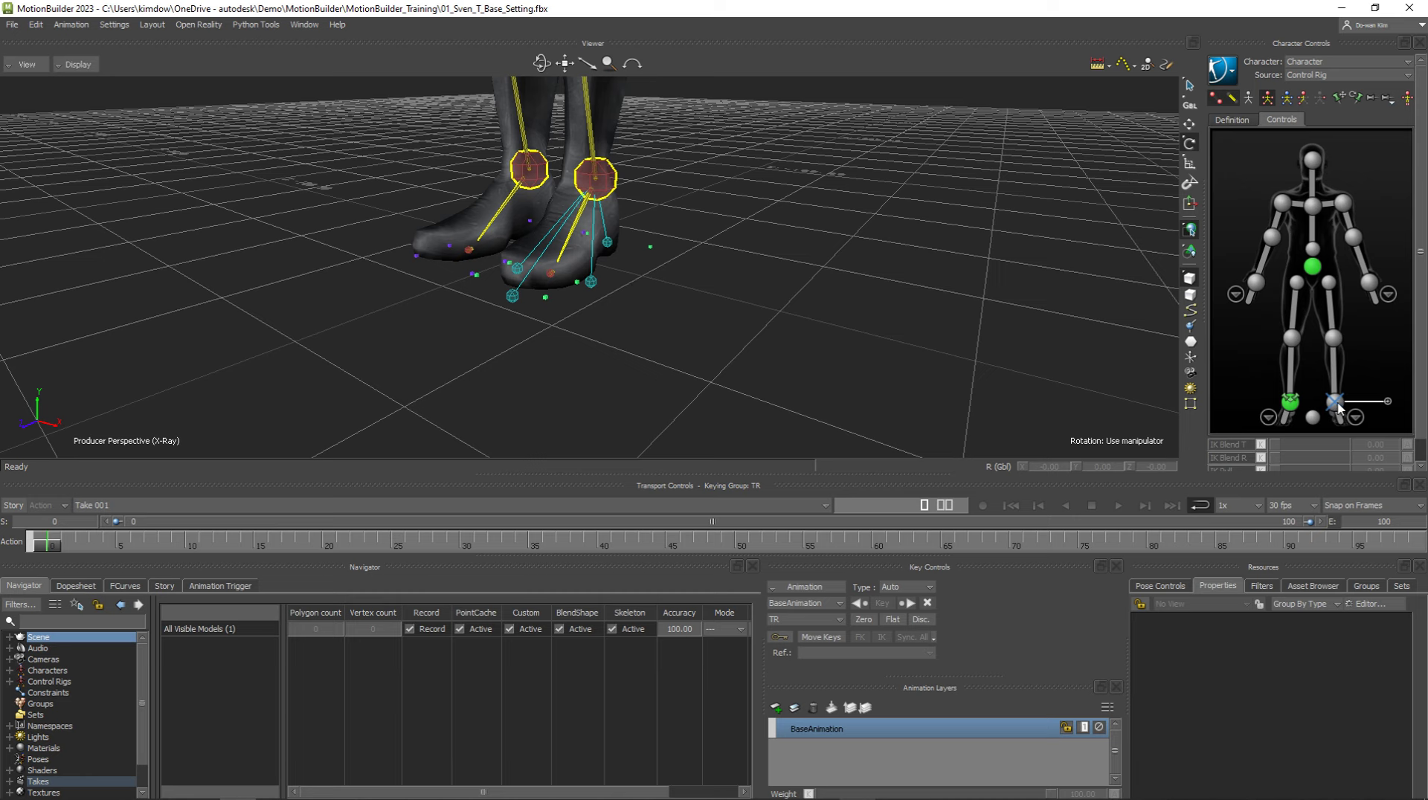
Step: Reveal the left ankle's four pivot controls and step through them from pivot 4 to pivot 1
{"action": "left_click", "coordinate": [1388, 402]}
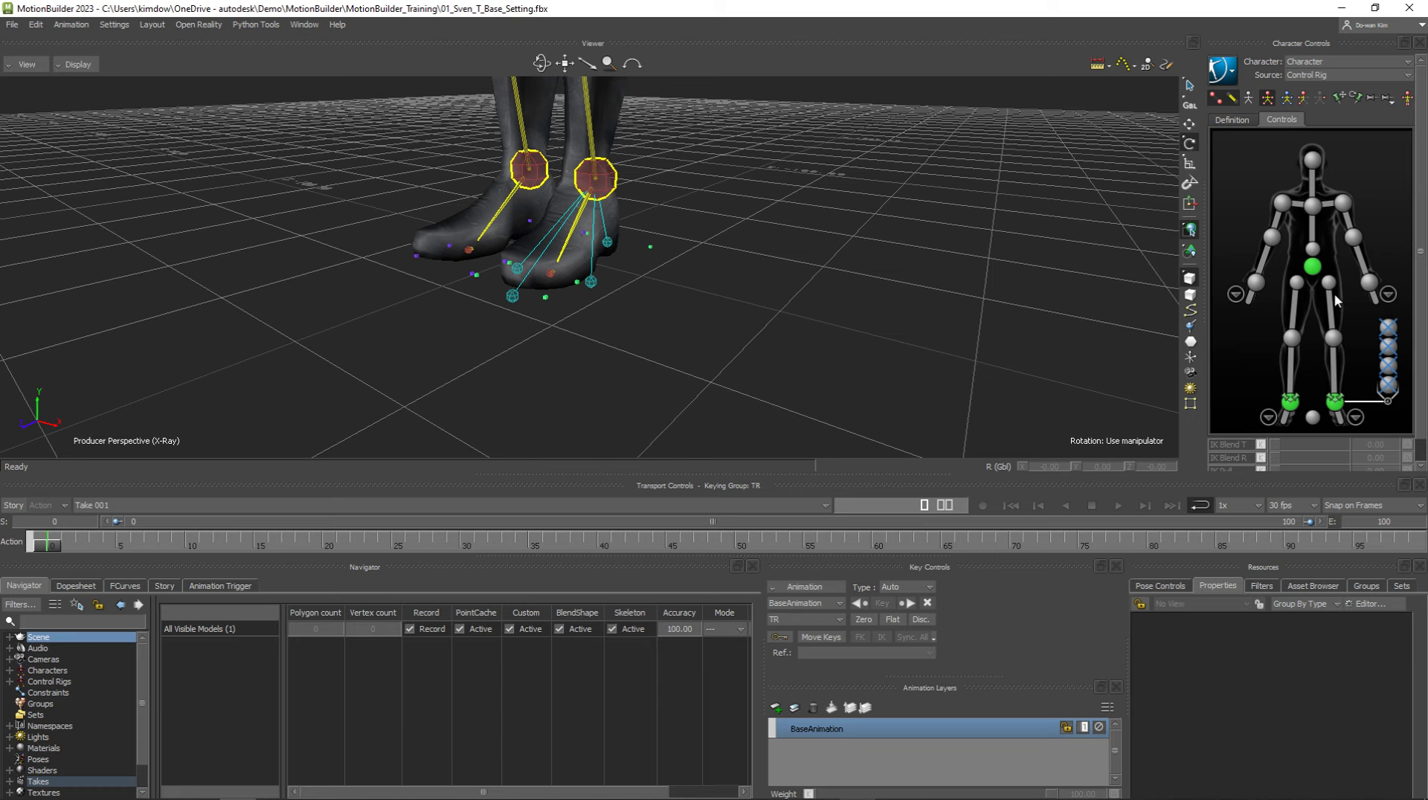
{"action": "left_click", "coordinate": [1388, 329]}
{"action": "left_click", "coordinate": [1389, 347]}
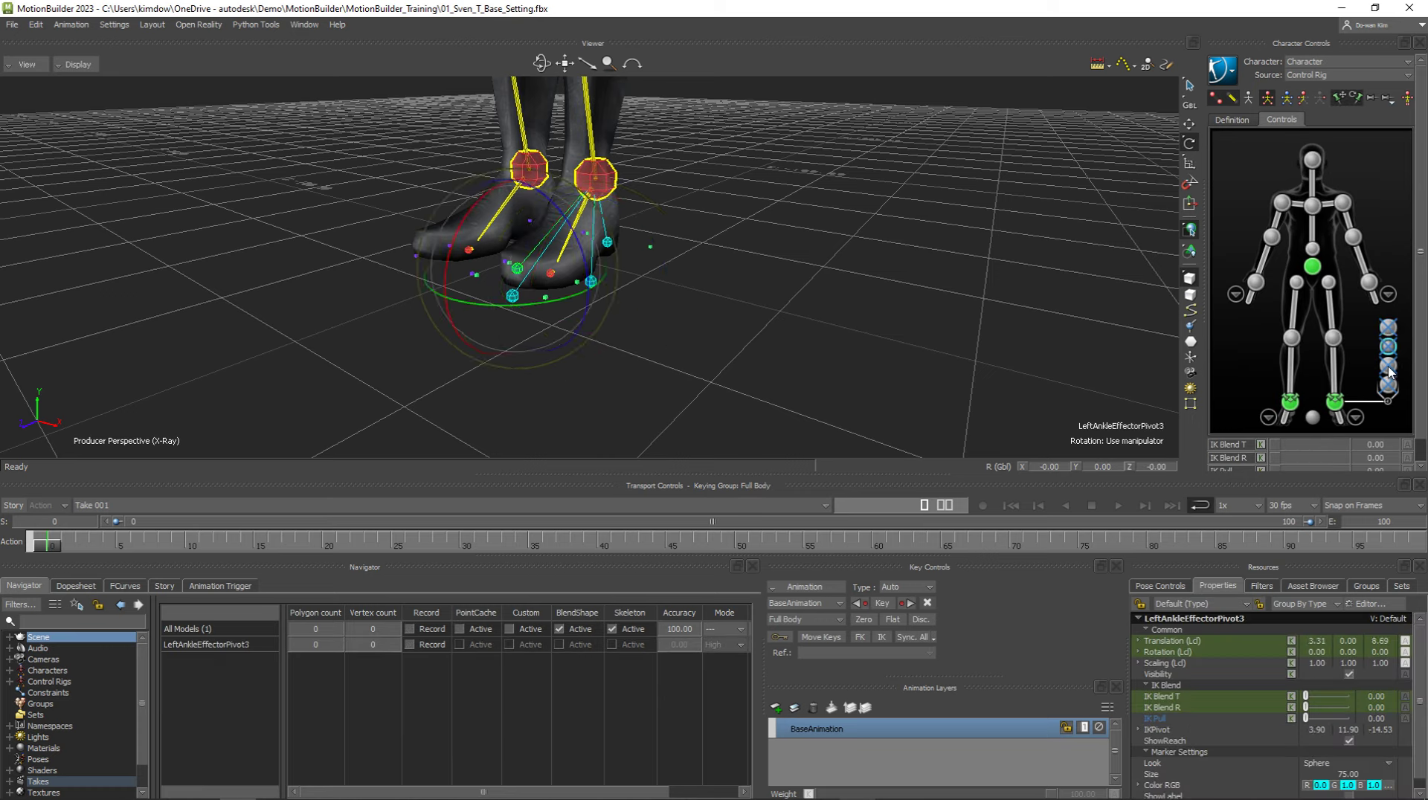
{"action": "left_click", "coordinate": [1388, 366]}
{"action": "left_click", "coordinate": [1389, 386]}
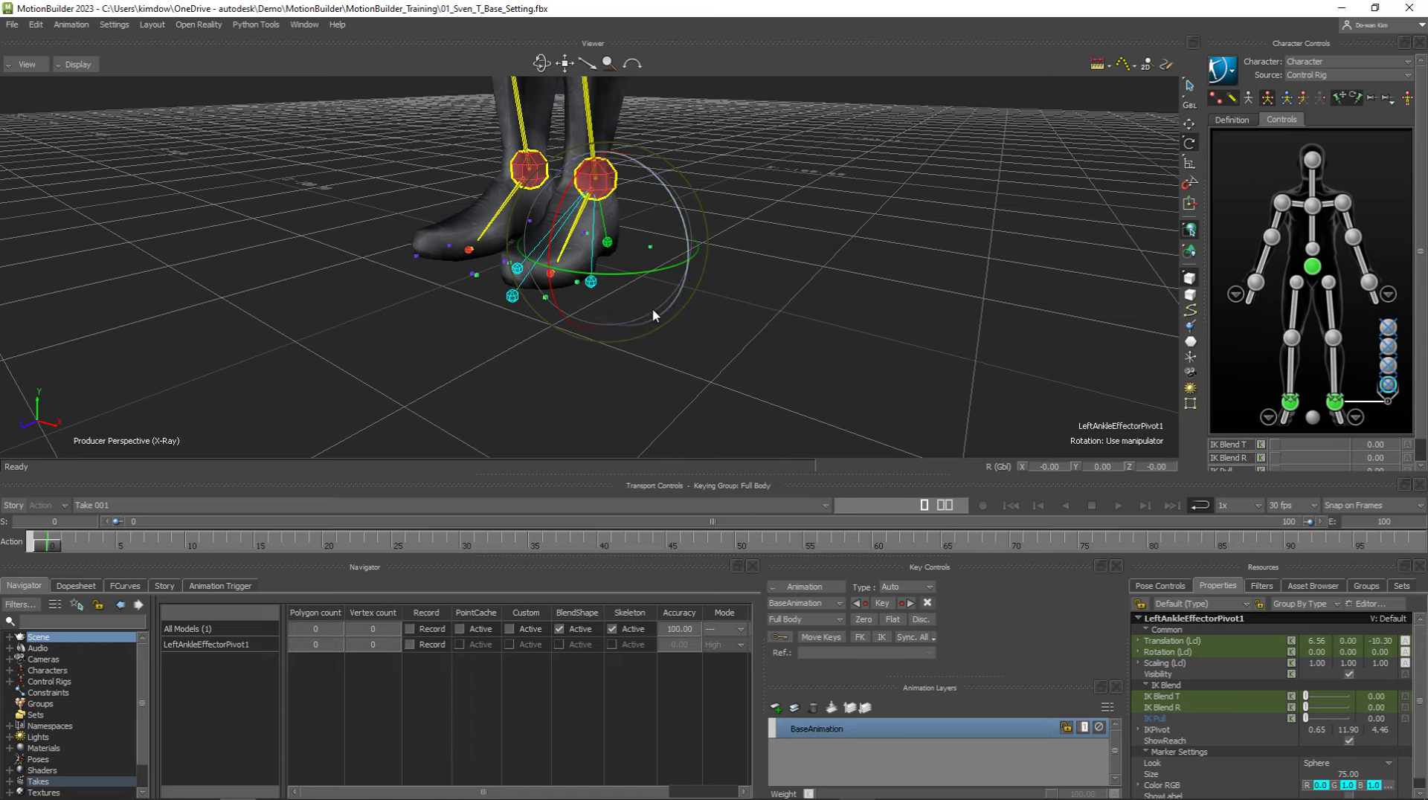
{"action": "mouse_move", "coordinate": [653, 308]}
{"action": "left_mouse_down", "text": "ctrl+shift"}
{"action": "mouse_move", "coordinate": [504, 288]}
{"action": "mouse_move", "coordinate": [607, 309]}
{"action": "left_mouse_up", "text": "ctrl+shift"}
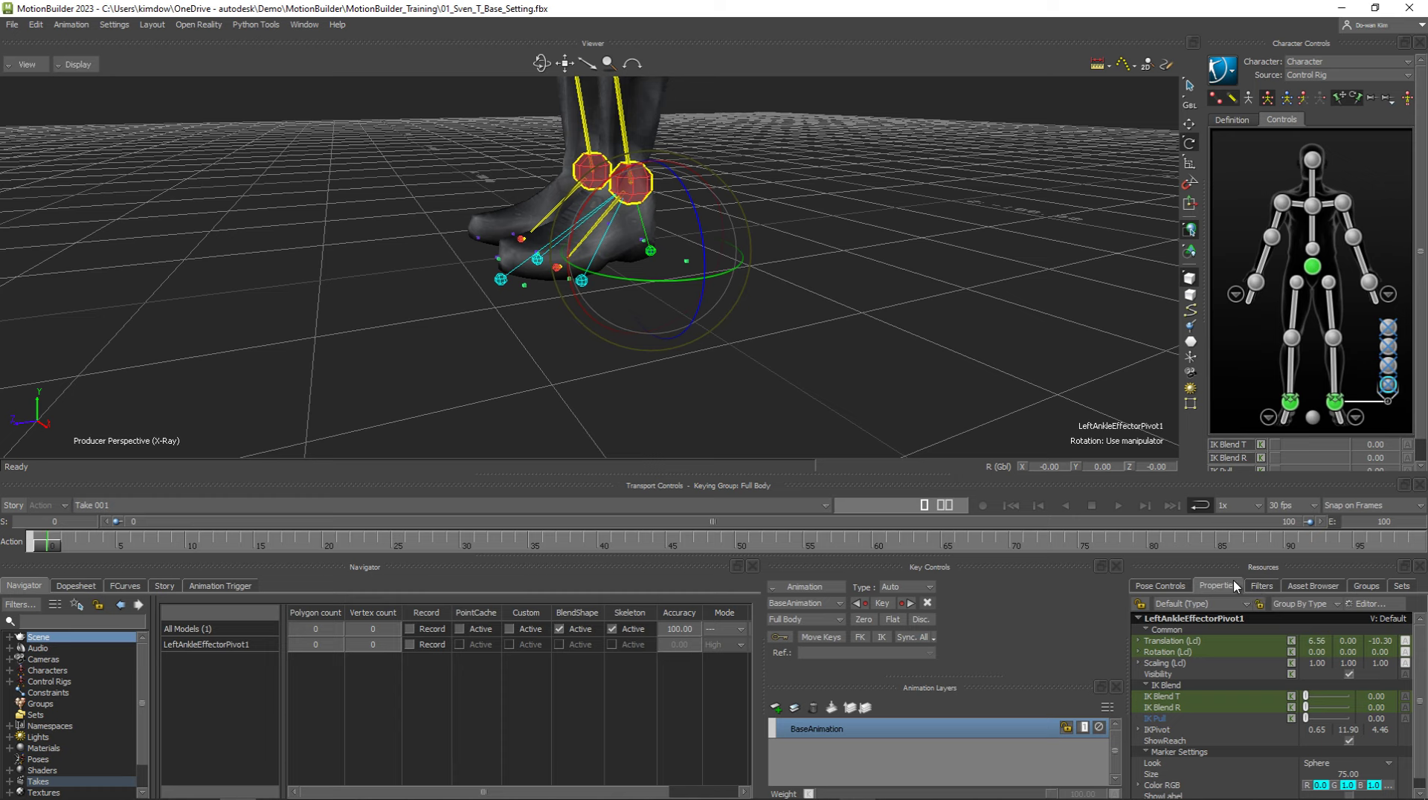
Step: Reselect LeftAnkleEffectorPivot1 and display its Marker Settings, showing Size 75.00
{"action": "left_click", "coordinate": [1336, 404]}
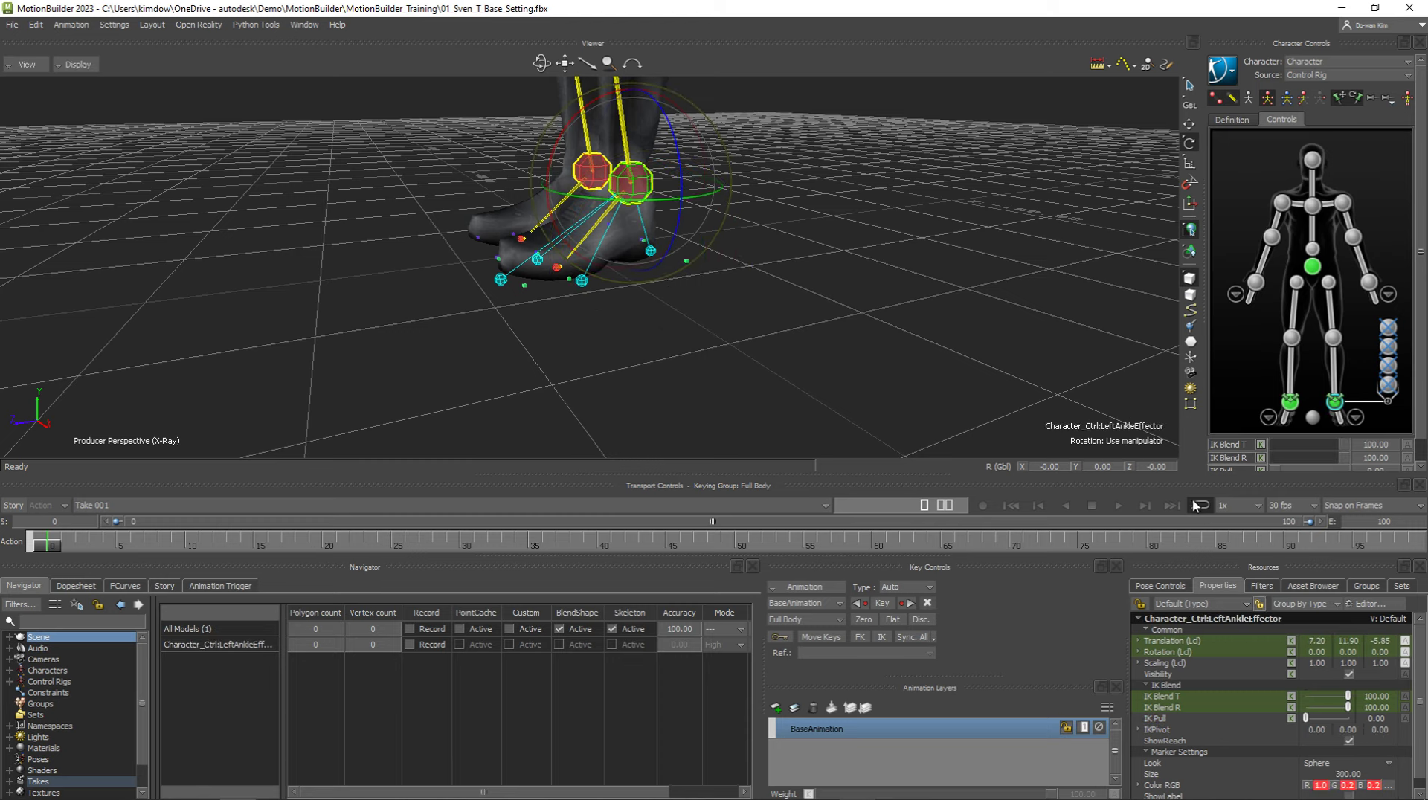
{"action": "left_click", "coordinate": [1388, 386]}
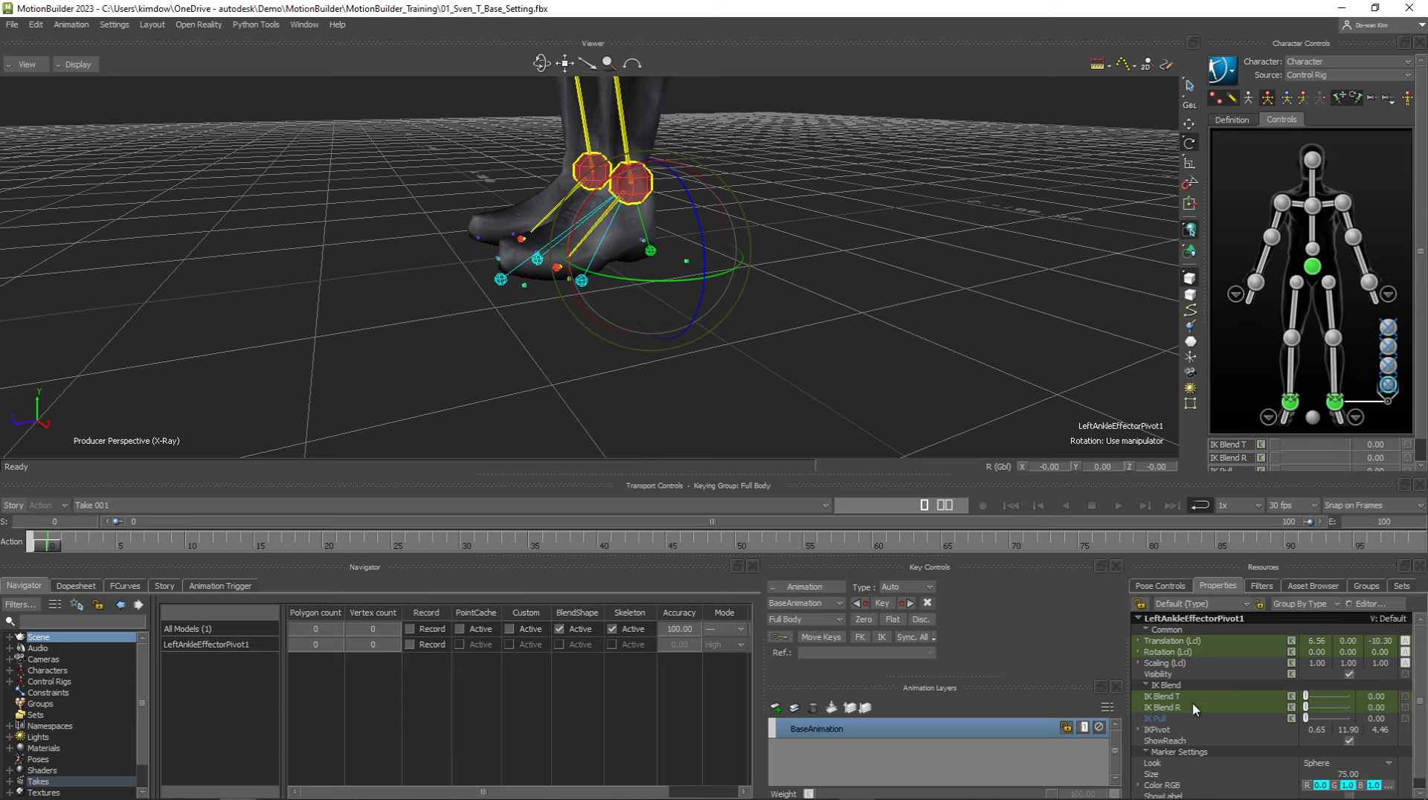
{"action": "left_click", "coordinate": [1146, 753]}
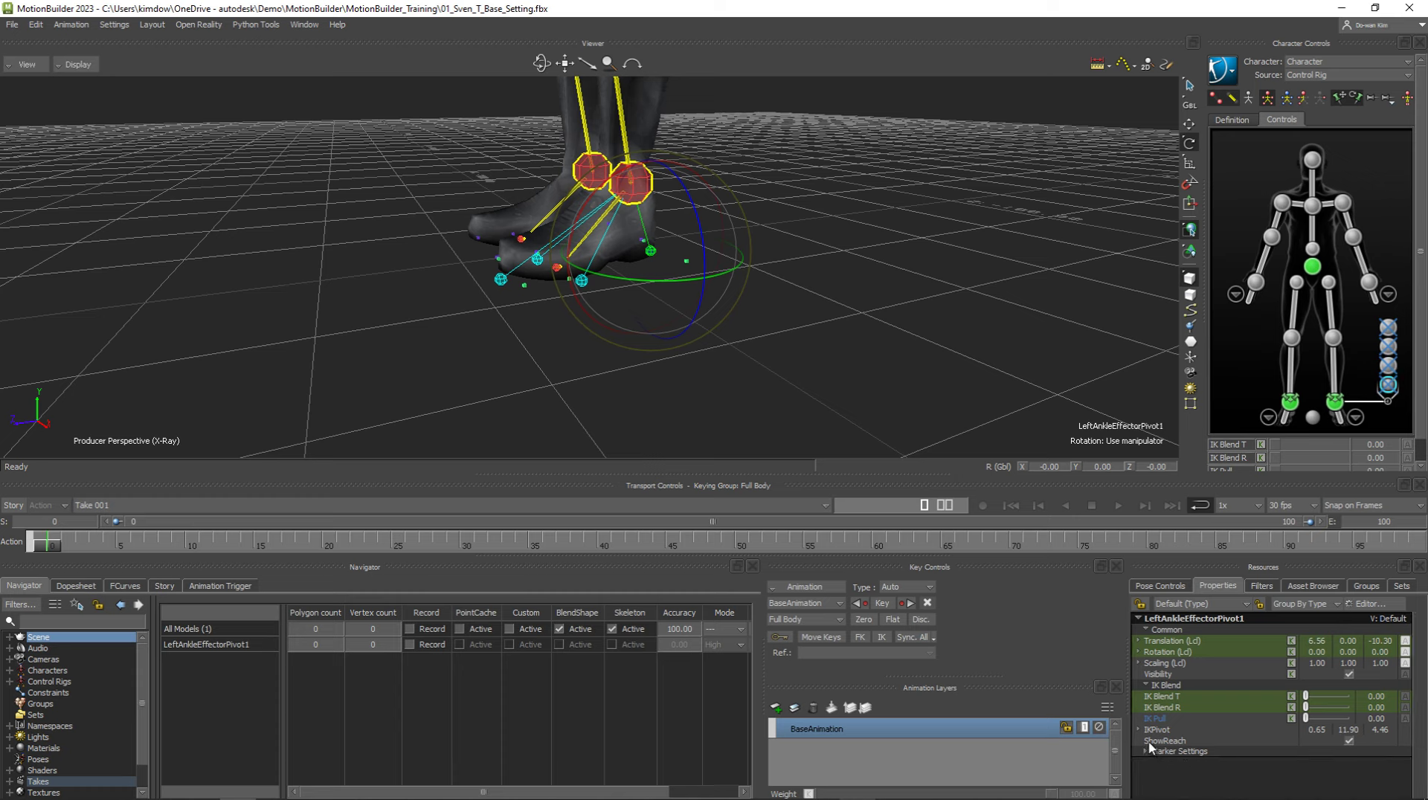
{"action": "left_click", "coordinate": [1145, 752]}
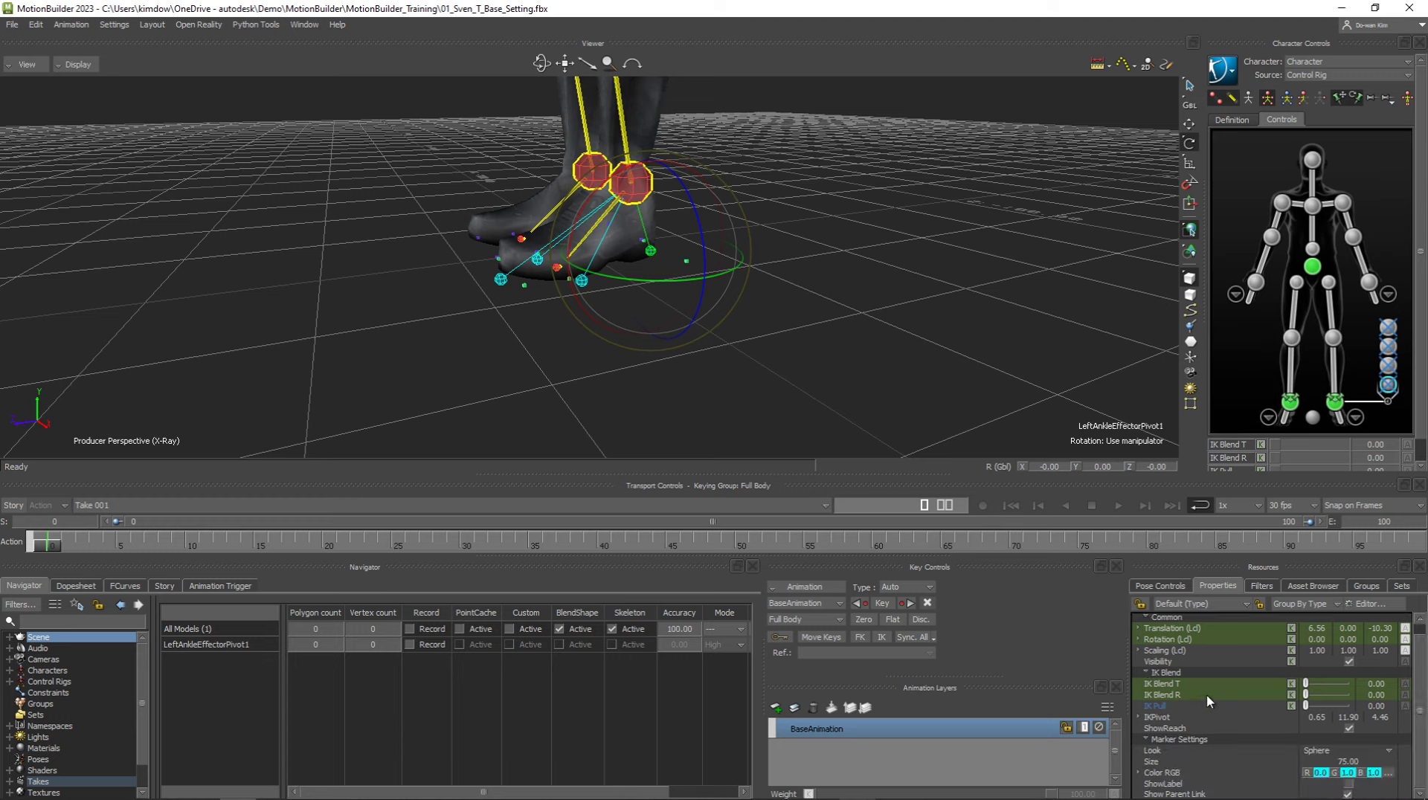
{"action": "left_click", "coordinate": [1161, 762]}
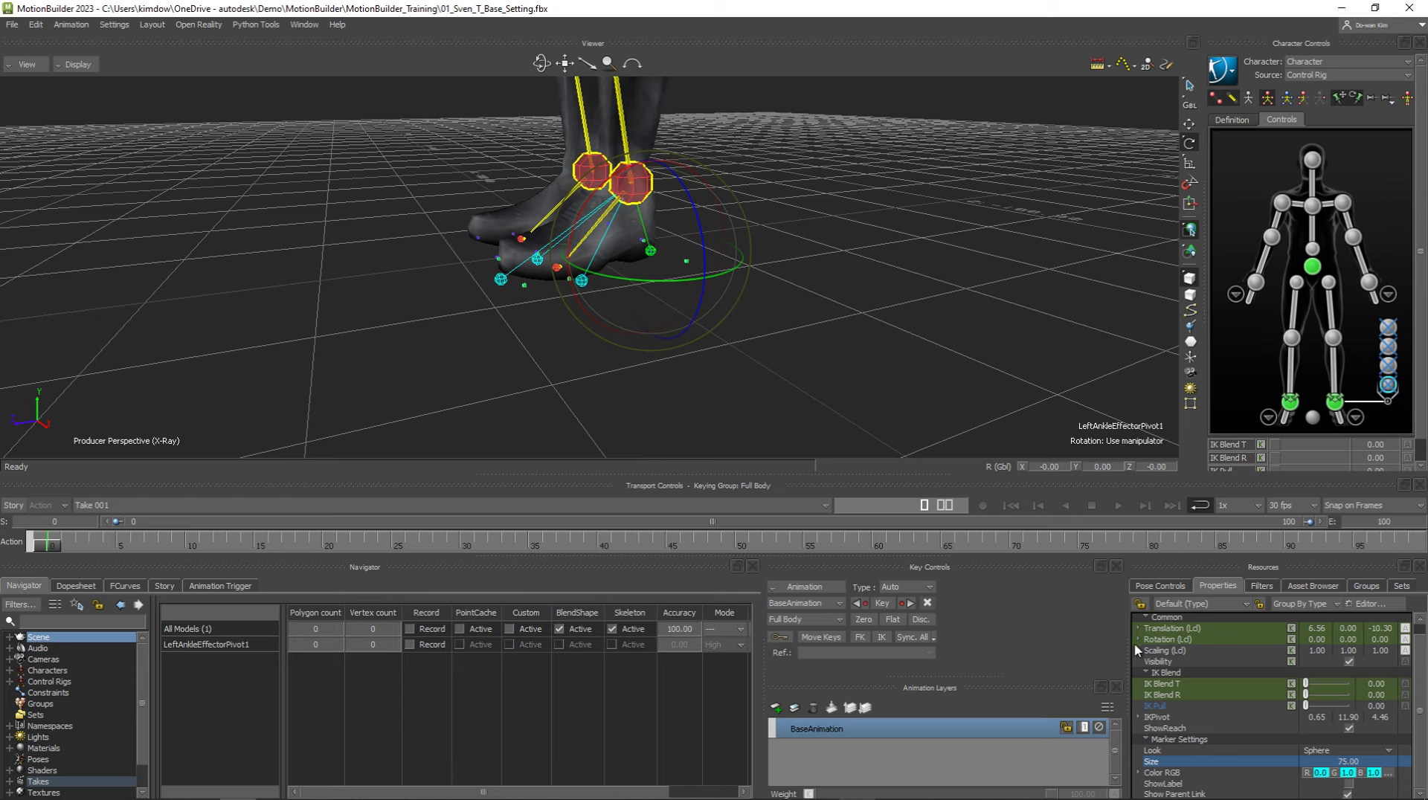
Step: Set the first ankle pivot's marker Size to 100, then raise it to 200
{"action": "left_click", "coordinate": [1149, 764]}
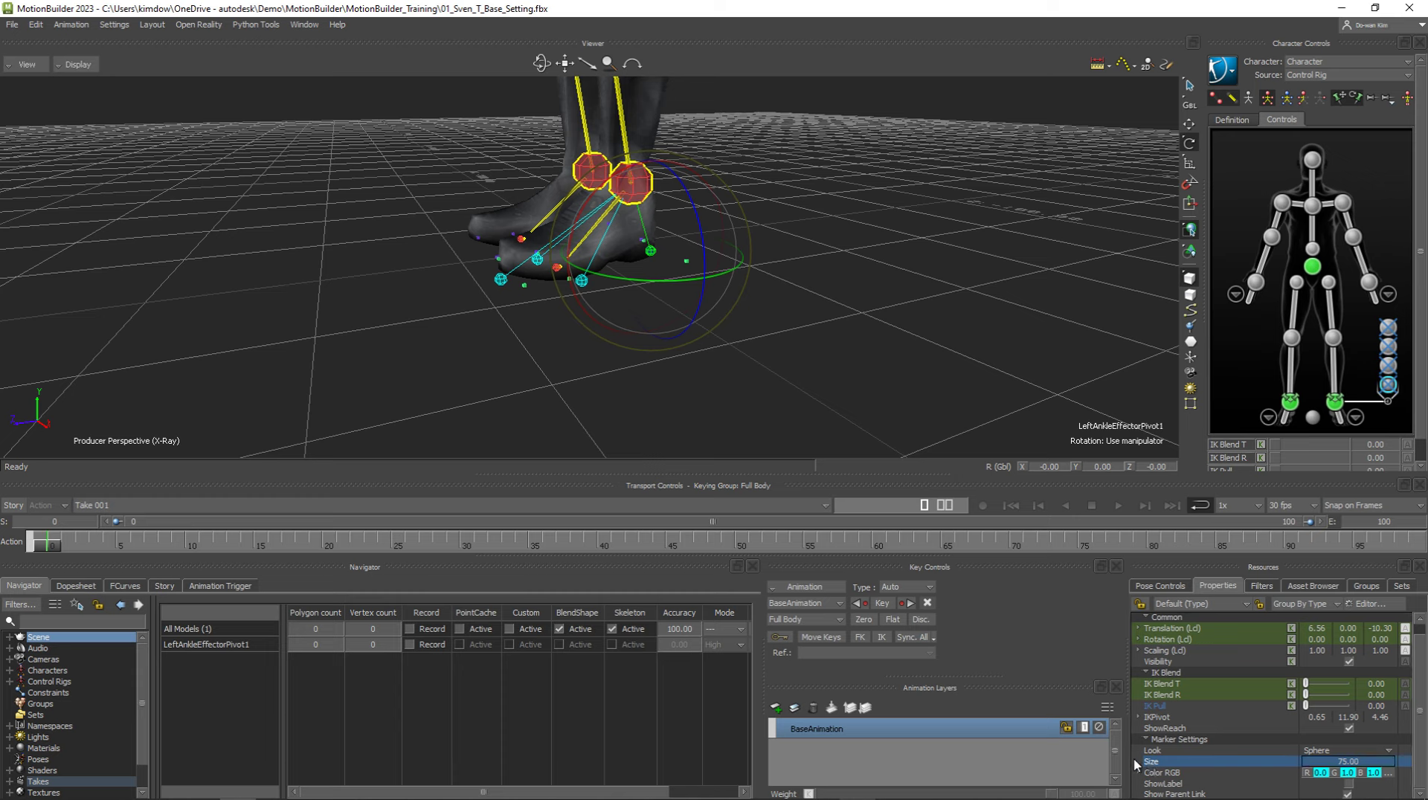
{"action": "type", "text": "100"}
{"action": "key", "text": "Return"}
{"action": "mouse_move", "coordinate": [1372, 762]}
{"action": "left_mouse_down"}
{"action": "mouse_move", "coordinate": [1423, 764]}
{"action": "mouse_move", "coordinate": [1393, 765]}
{"action": "left_mouse_up"}
{"action": "left_click", "coordinate": [1371, 764]}
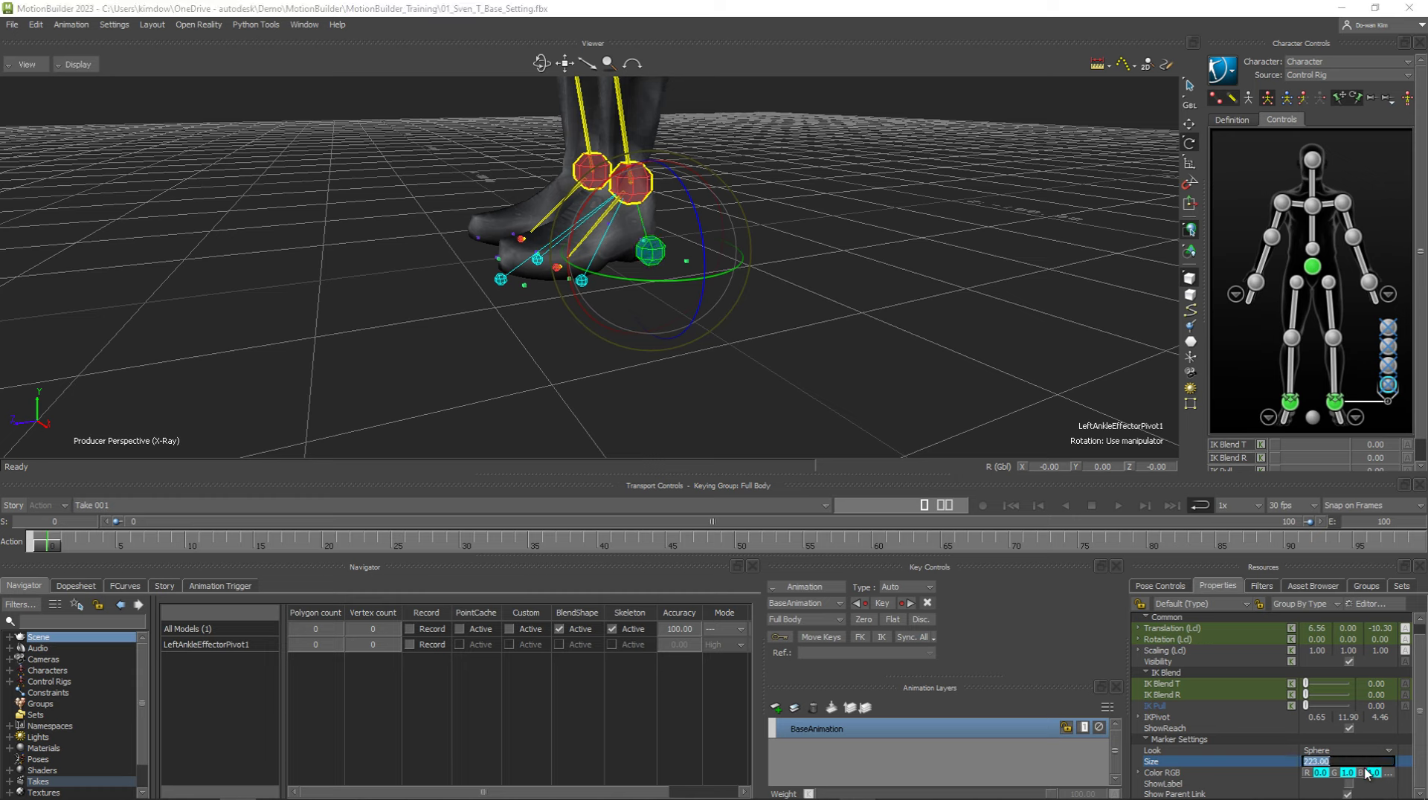
{"action": "type", "text": "2"}
{"action": "key", "text": "Return"}
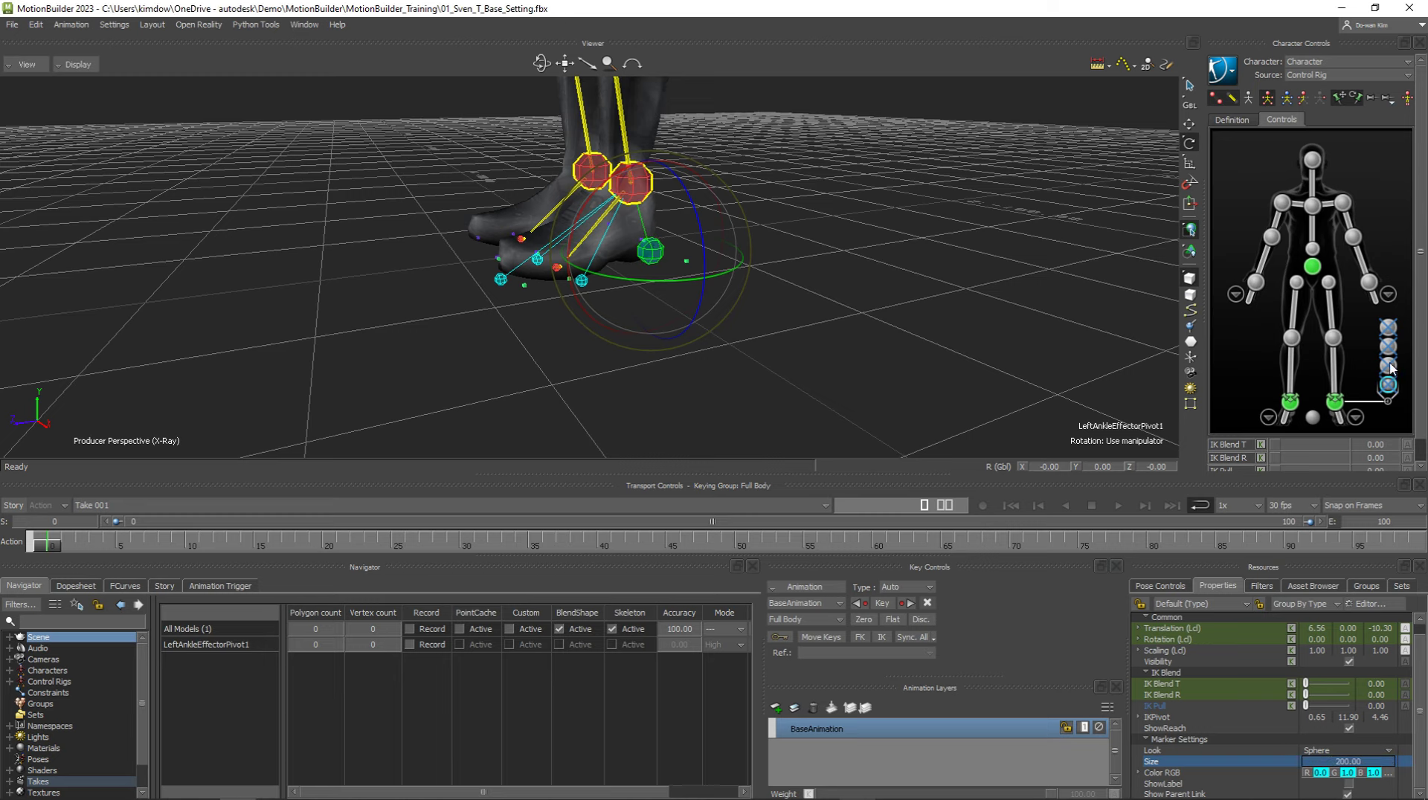
Step: Select all four left-ankle pivots, give them marker Size 200, then deselect
{"action": "left_click", "coordinate": [1389, 363]}
{"action": "double_click", "coordinate": [1389, 346]}
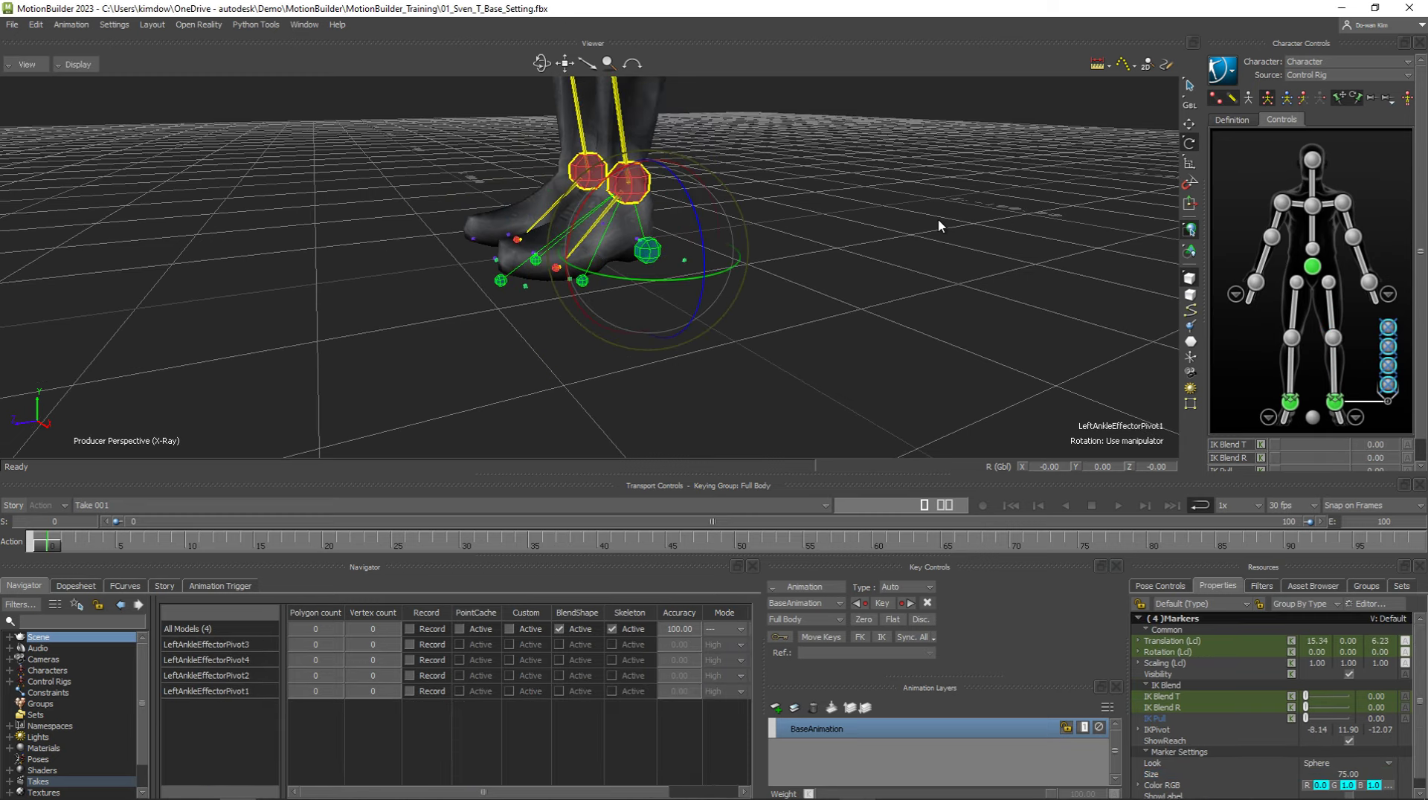
{"action": "left_click_drag", "start_coordinate": [1367, 316], "coordinate": [1398, 395]}
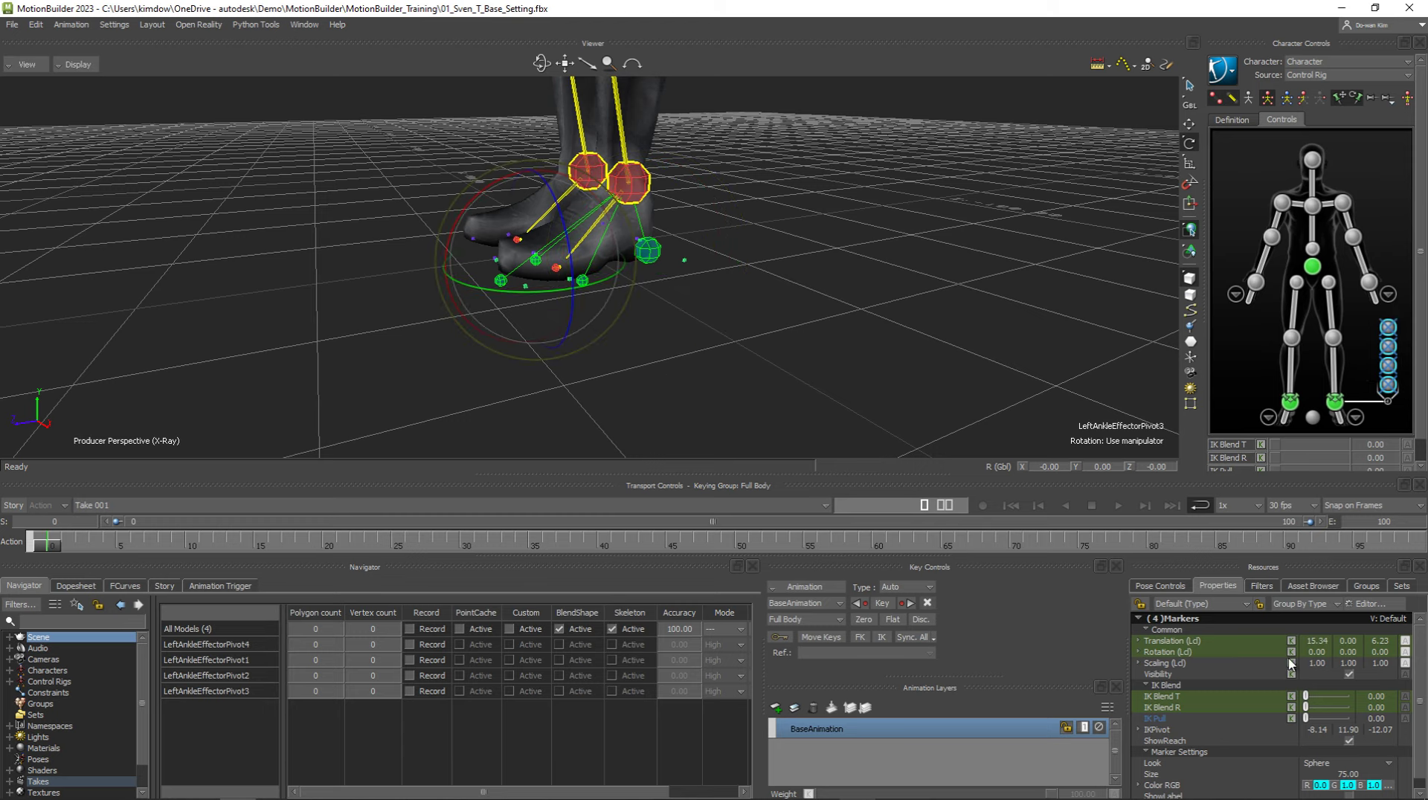
{"action": "double_click", "coordinate": [1356, 774]}
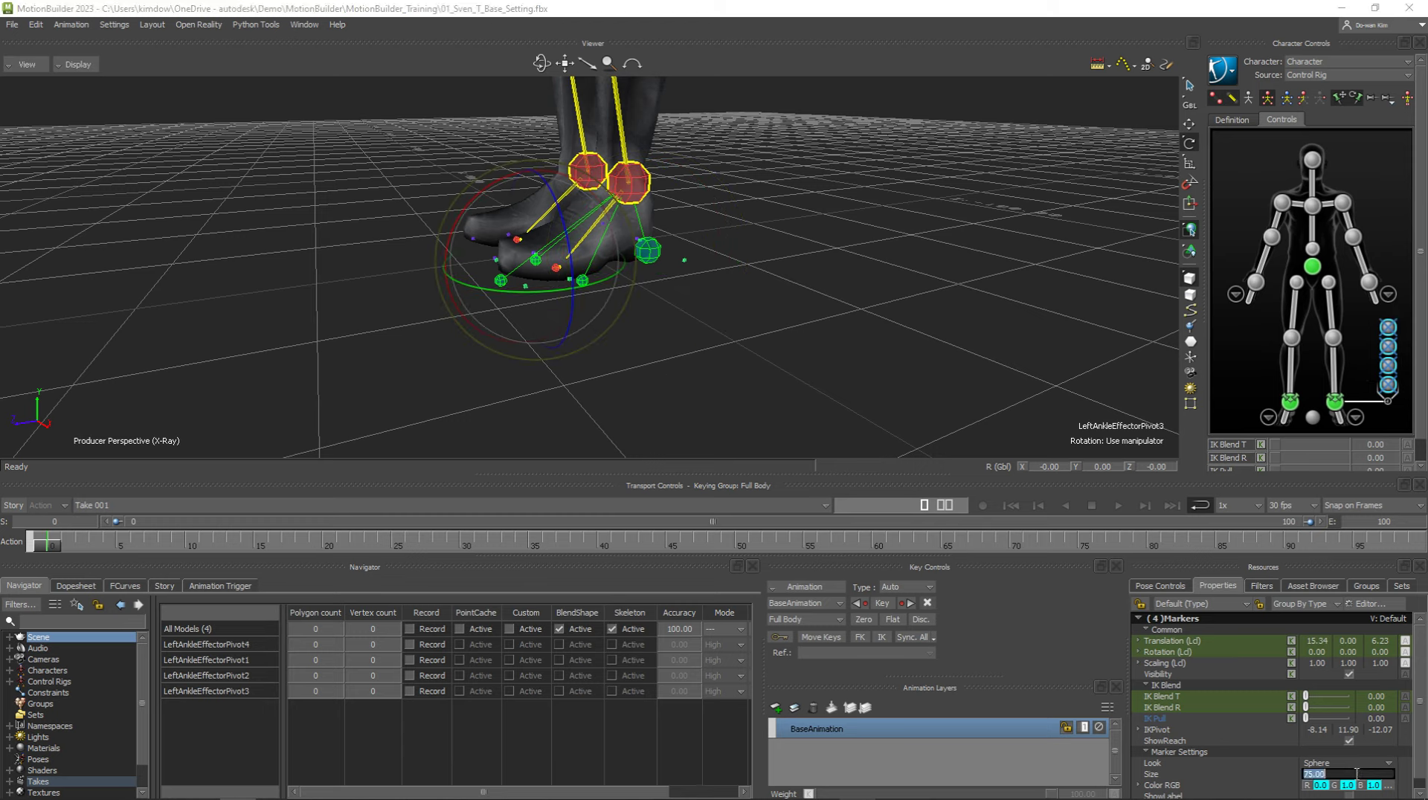
{"action": "type", "text": "200"}
{"action": "key", "text": "Return"}
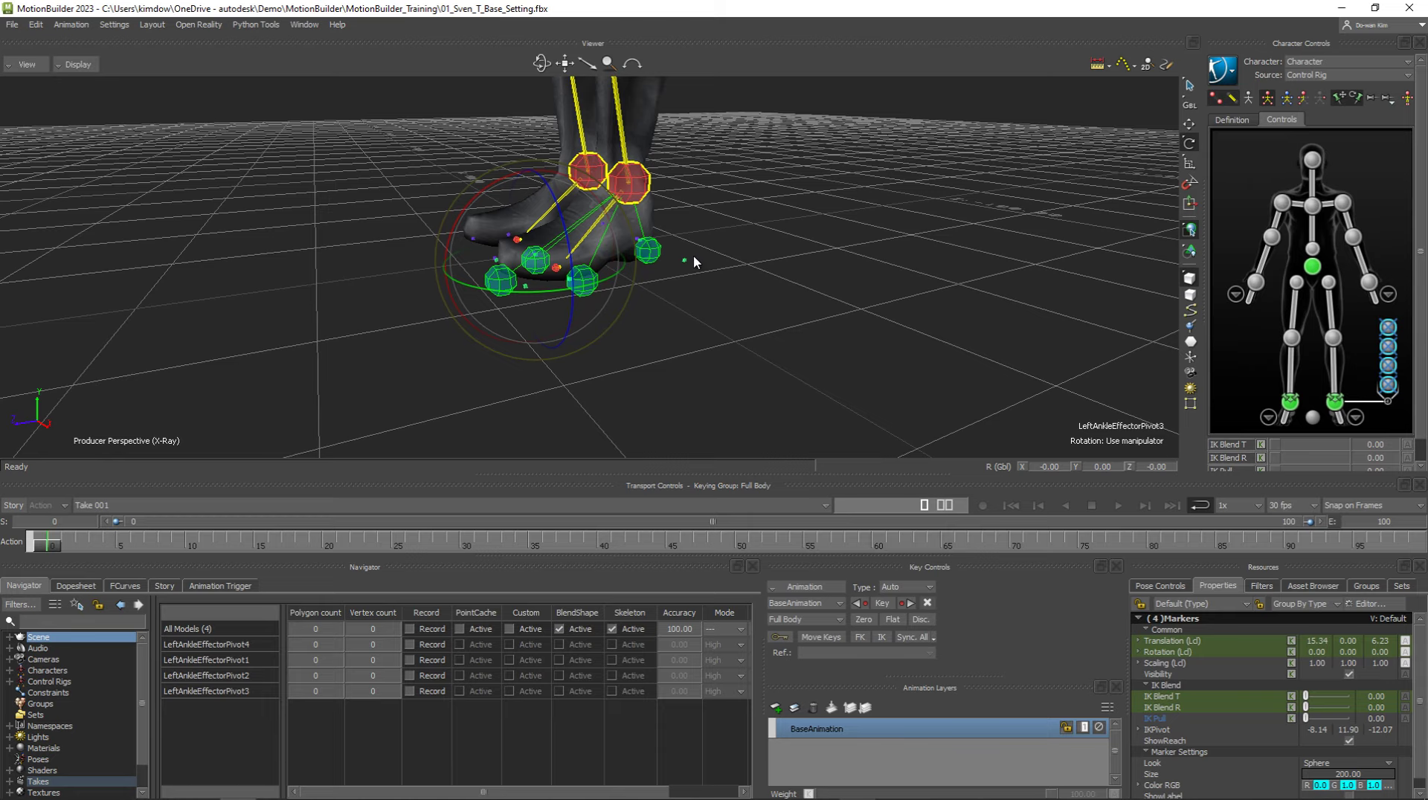
{"action": "left_click", "coordinate": [693, 254]}
{"action": "mouse_move", "coordinate": [658, 270]}
{"action": "left_mouse_down", "text": "ctrl+shift"}
{"action": "mouse_move", "coordinate": [653, 305]}
{"action": "mouse_move", "coordinate": [795, 312]}
{"action": "mouse_move", "coordinate": [661, 322]}
{"action": "left_mouse_up", "text": "ctrl+shift"}
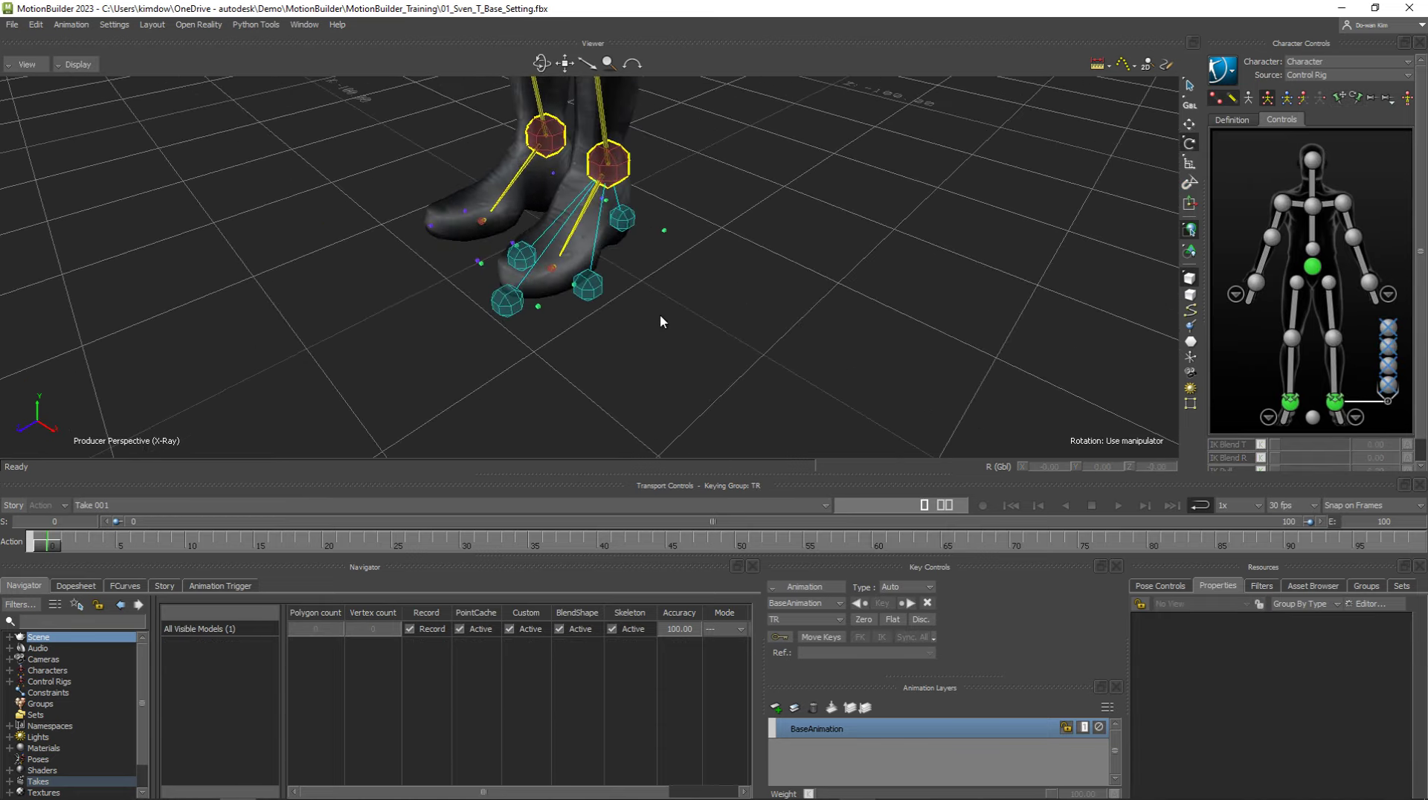
{"action": "left_click", "coordinate": [595, 296]}
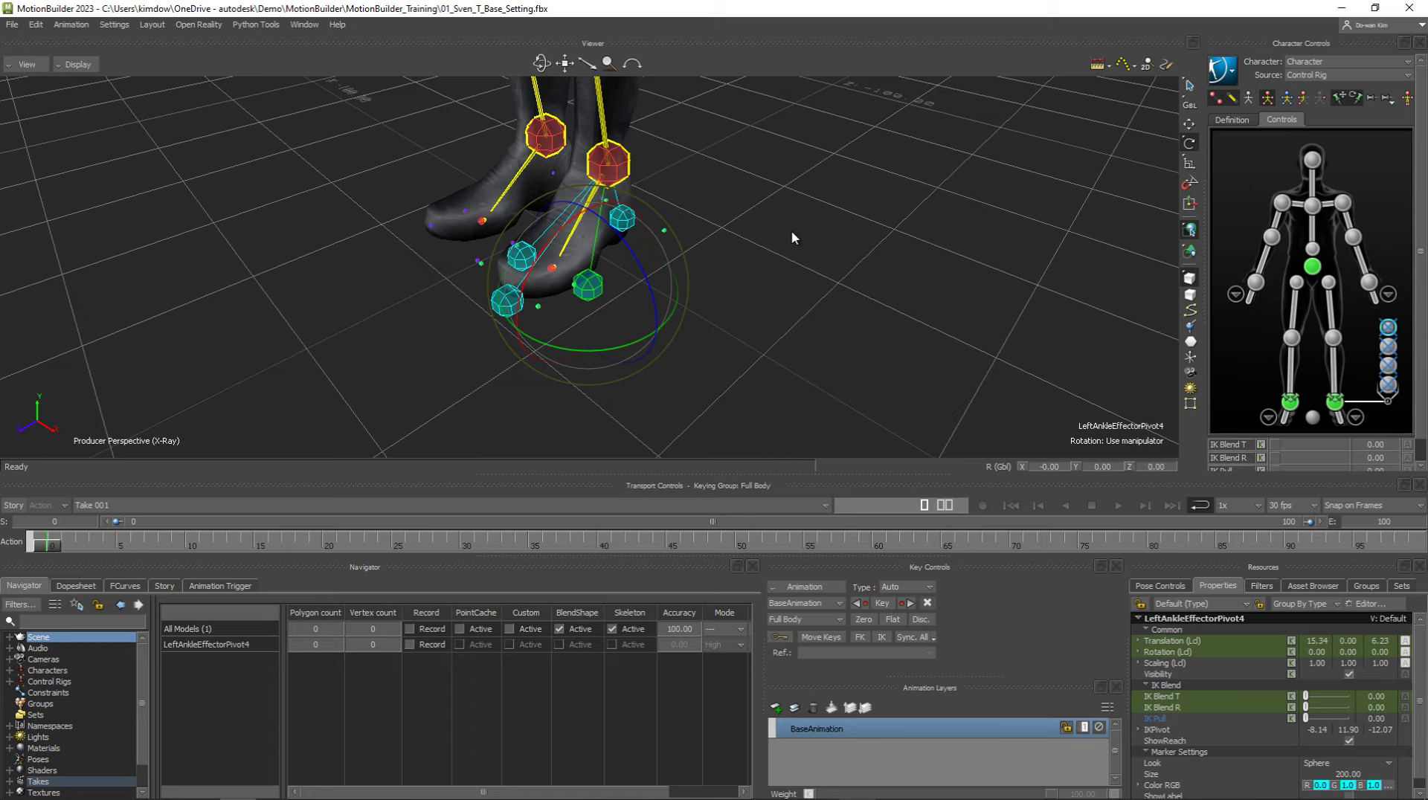
{"action": "left_click", "coordinate": [809, 282]}
{"action": "mouse_move", "coordinate": [848, 287]}
{"action": "left_mouse_down", "text": "ctrl+shift"}
{"action": "mouse_move", "coordinate": [647, 223]}
{"action": "mouse_move", "coordinate": [704, 311]}
{"action": "mouse_move", "coordinate": [753, 305]}
{"action": "mouse_move", "coordinate": [559, 261]}
{"action": "left_mouse_up", "text": "ctrl+shift"}
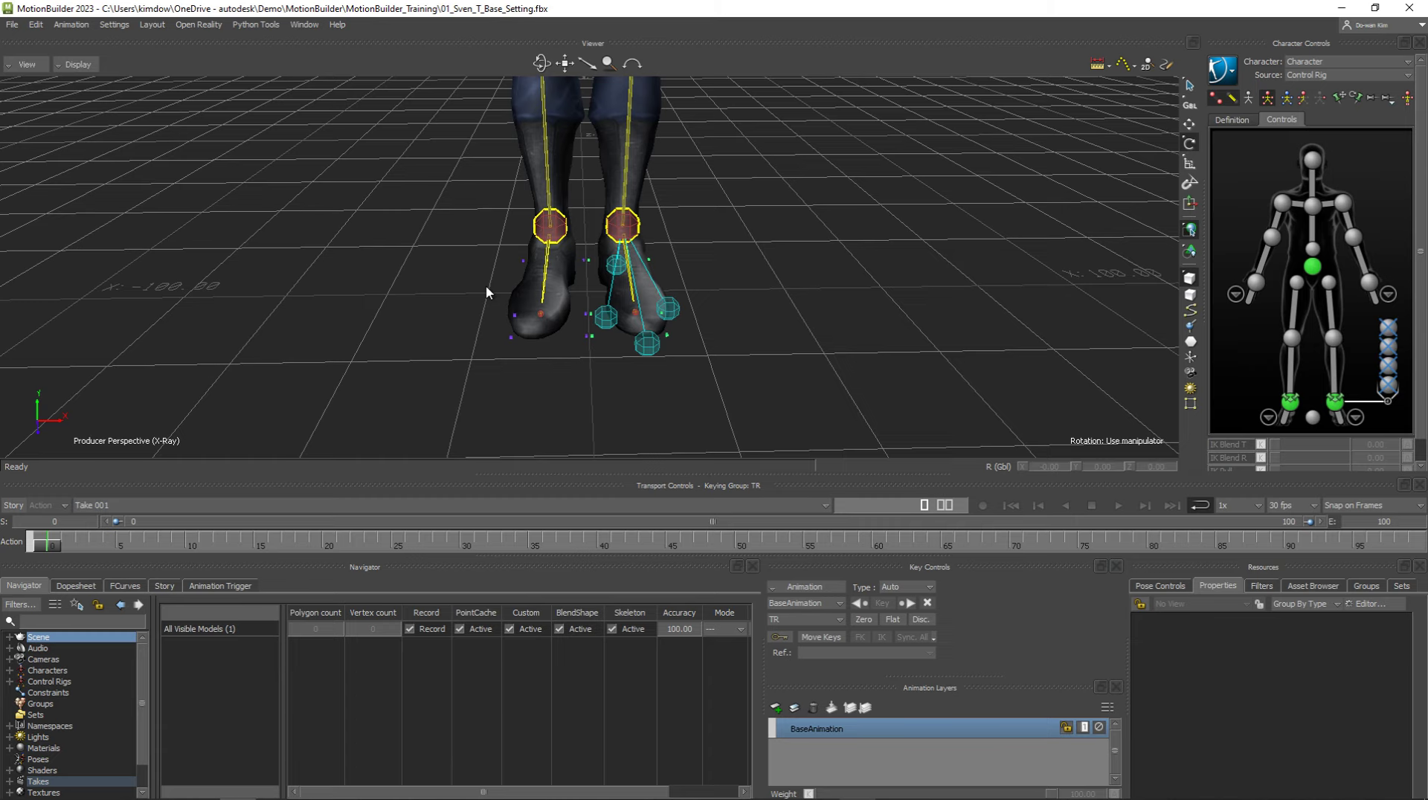
{"action": "left_click_drag", "start_coordinate": [747, 335], "coordinate": [680, 307], "text": "ctrl+shift"}
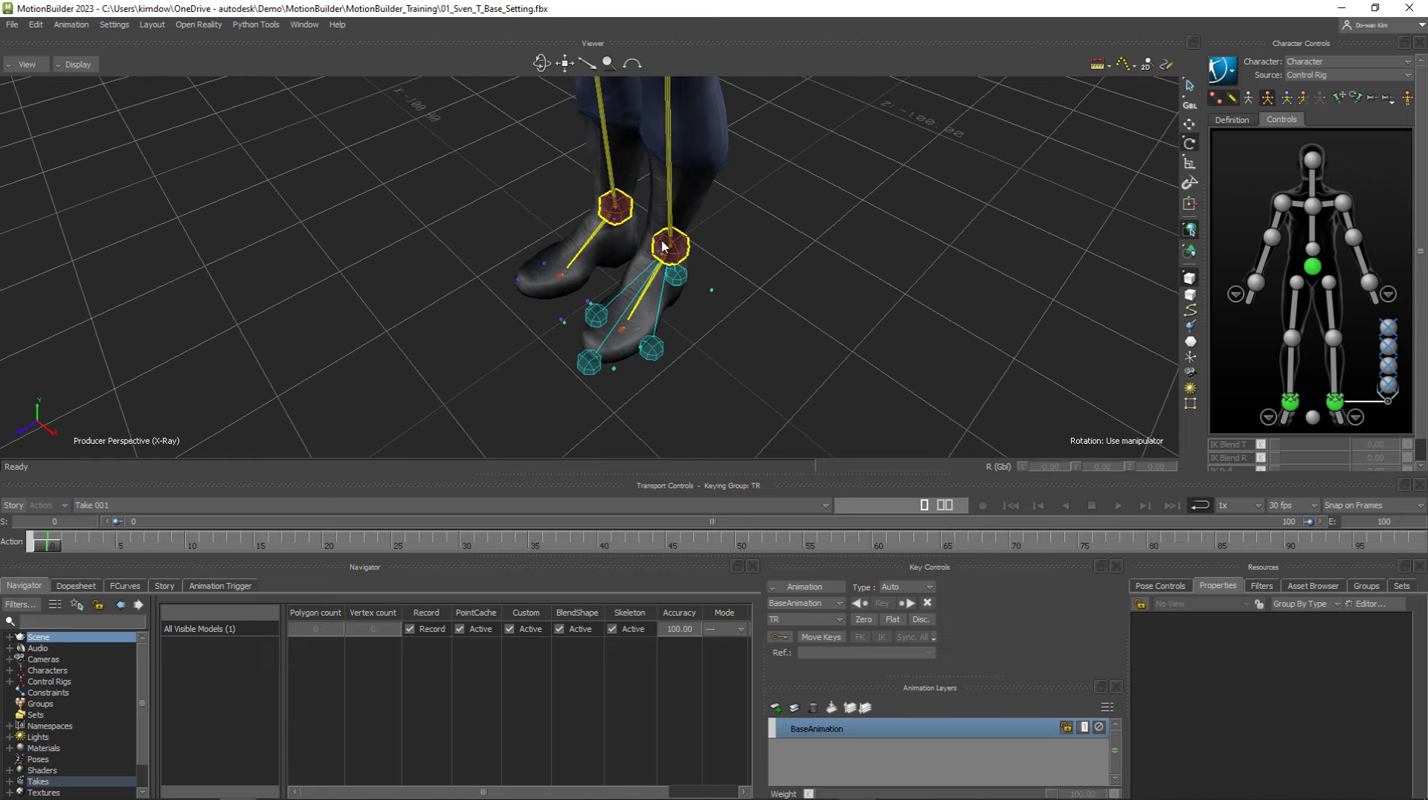
{"action": "left_click_drag", "start_coordinate": [752, 307], "coordinate": [734, 266], "text": "ctrl+shift"}
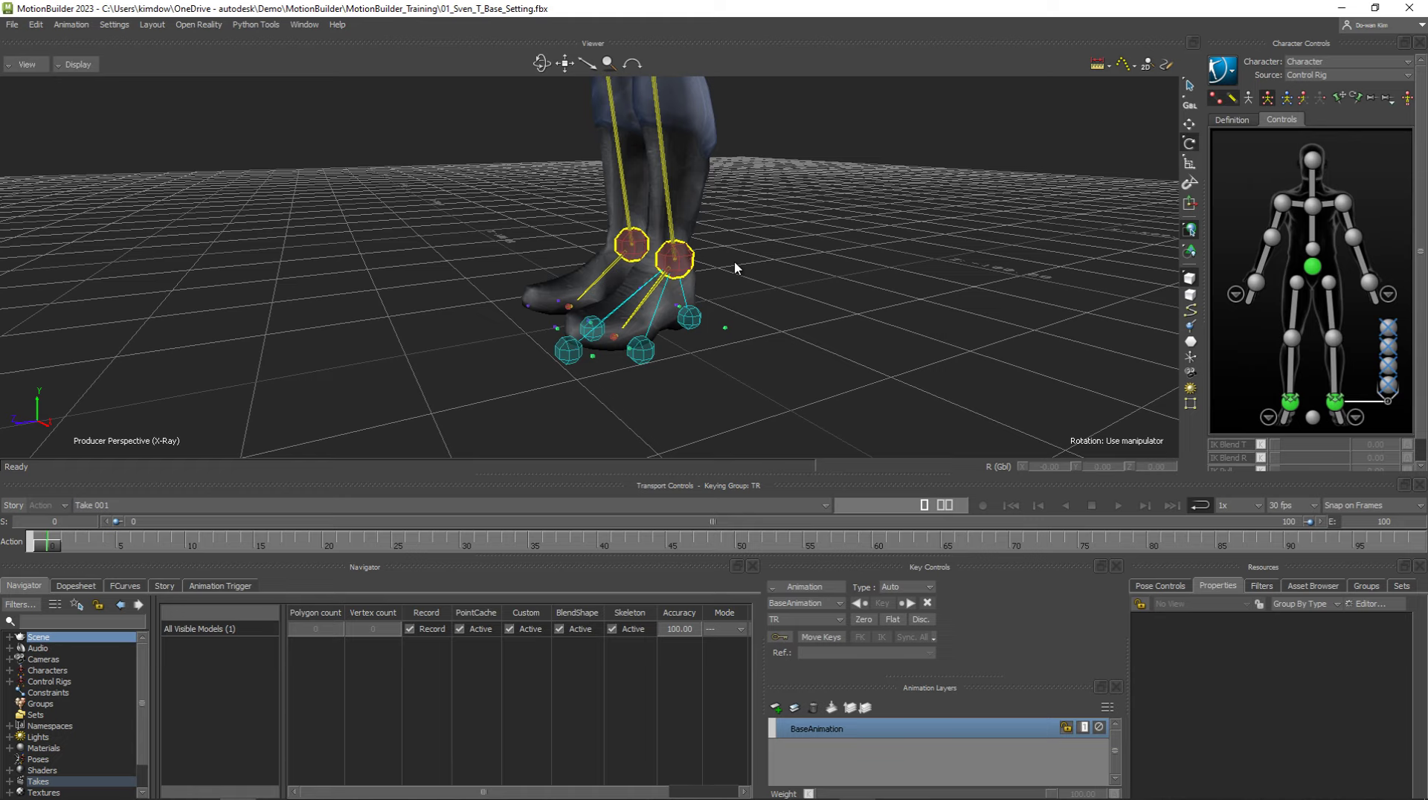
{"action": "mouse_move", "coordinate": [869, 296]}
{"action": "left_mouse_down", "text": "ctrl+shift"}
{"action": "mouse_move", "coordinate": [791, 296]}
{"action": "mouse_move", "coordinate": [783, 317]}
{"action": "mouse_move", "coordinate": [720, 285]}
{"action": "mouse_move", "coordinate": [1004, 347]}
{"action": "left_mouse_up", "text": "ctrl+shift"}
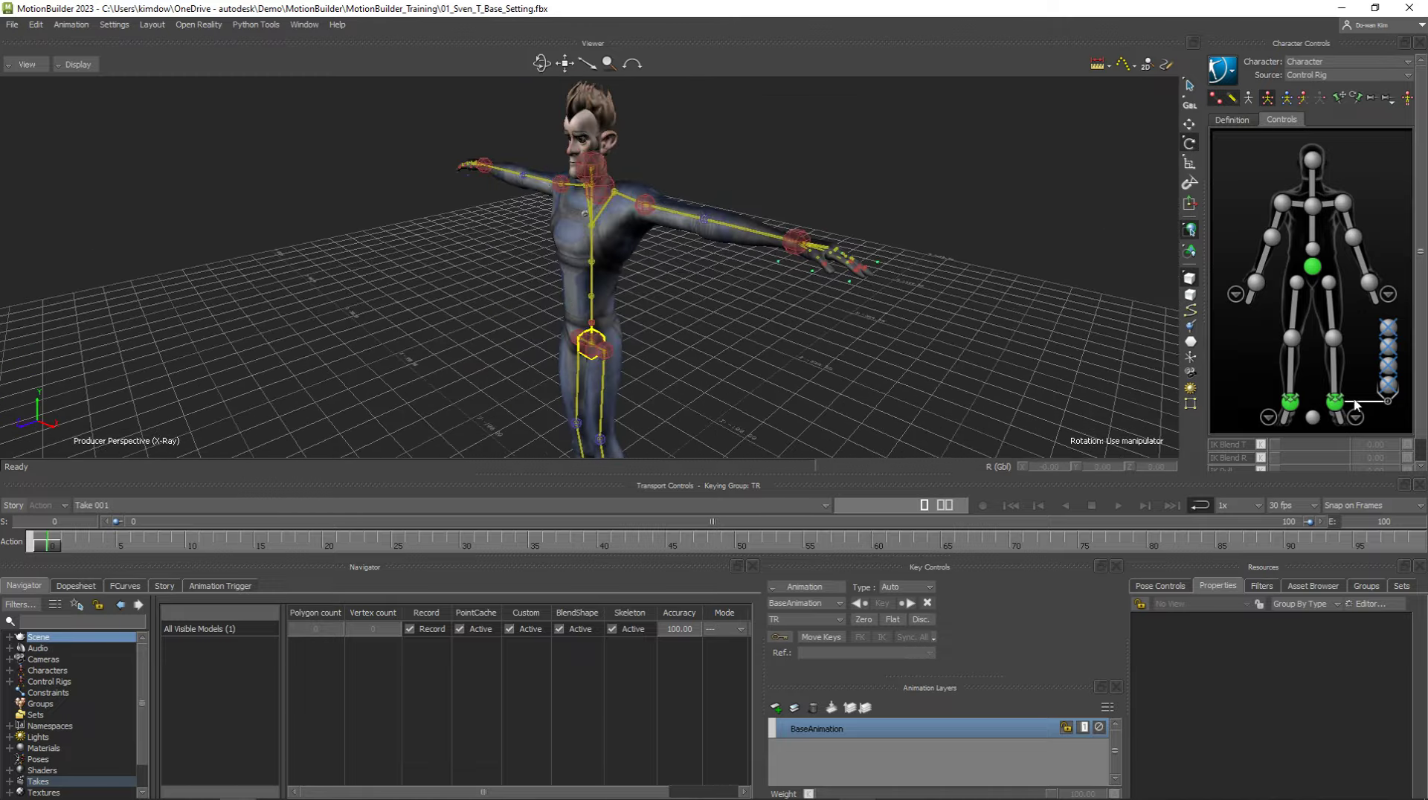
Step: Pin the right foot effector's X and select the left wrist effector
{"action": "left_click", "coordinate": [1388, 385]}
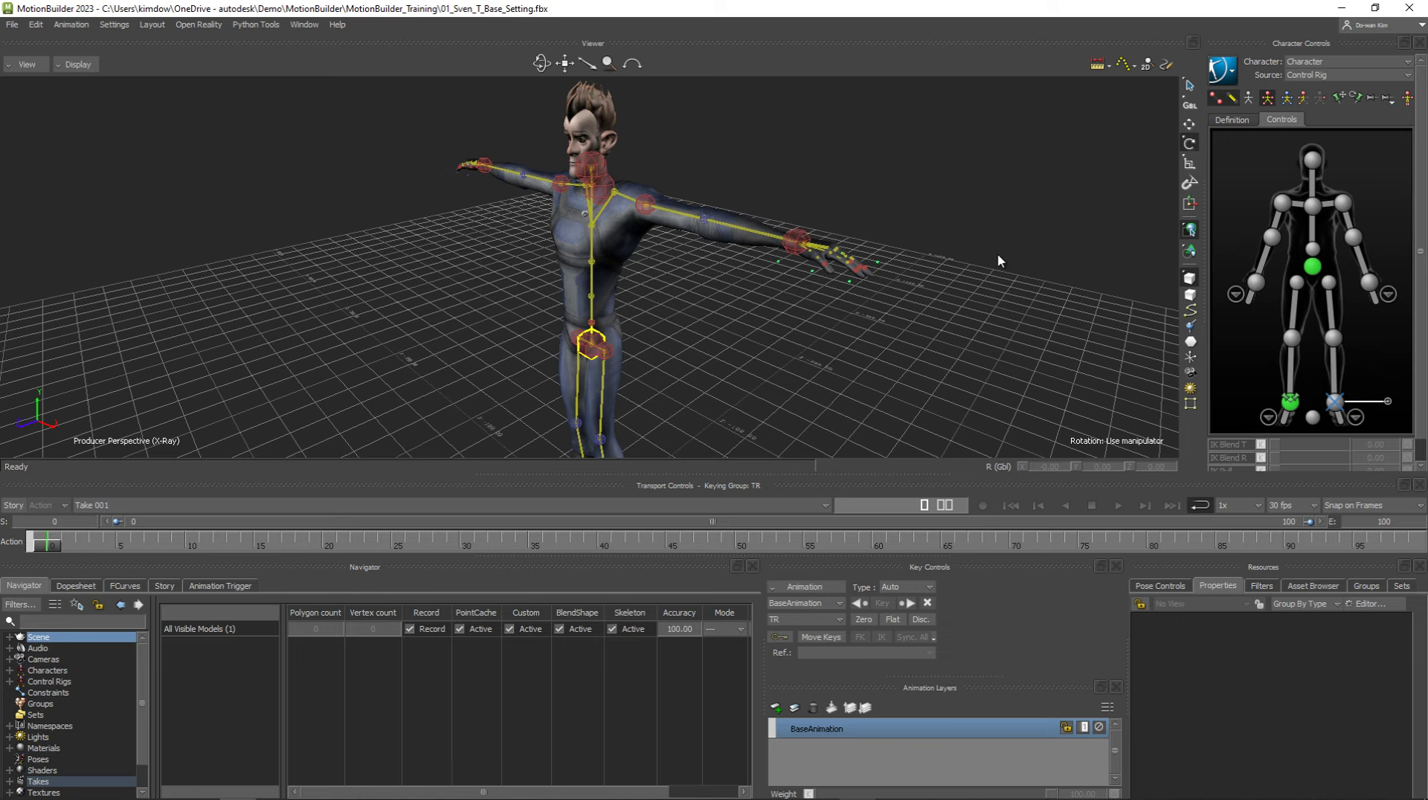
{"action": "scroll", "coordinate": [751, 279], "scroll_direction": "up", "scroll_amount": 2}
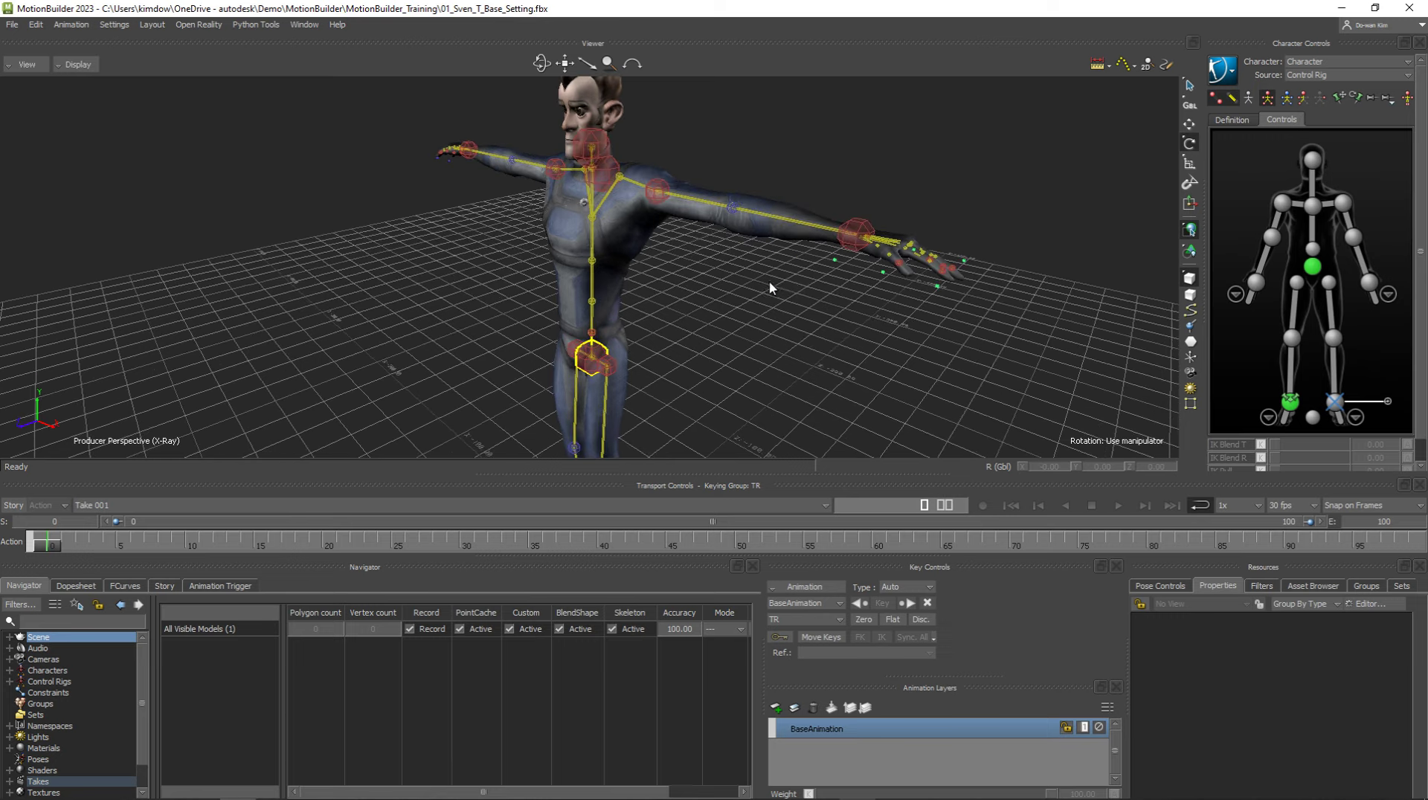
{"action": "left_click", "coordinate": [854, 237]}
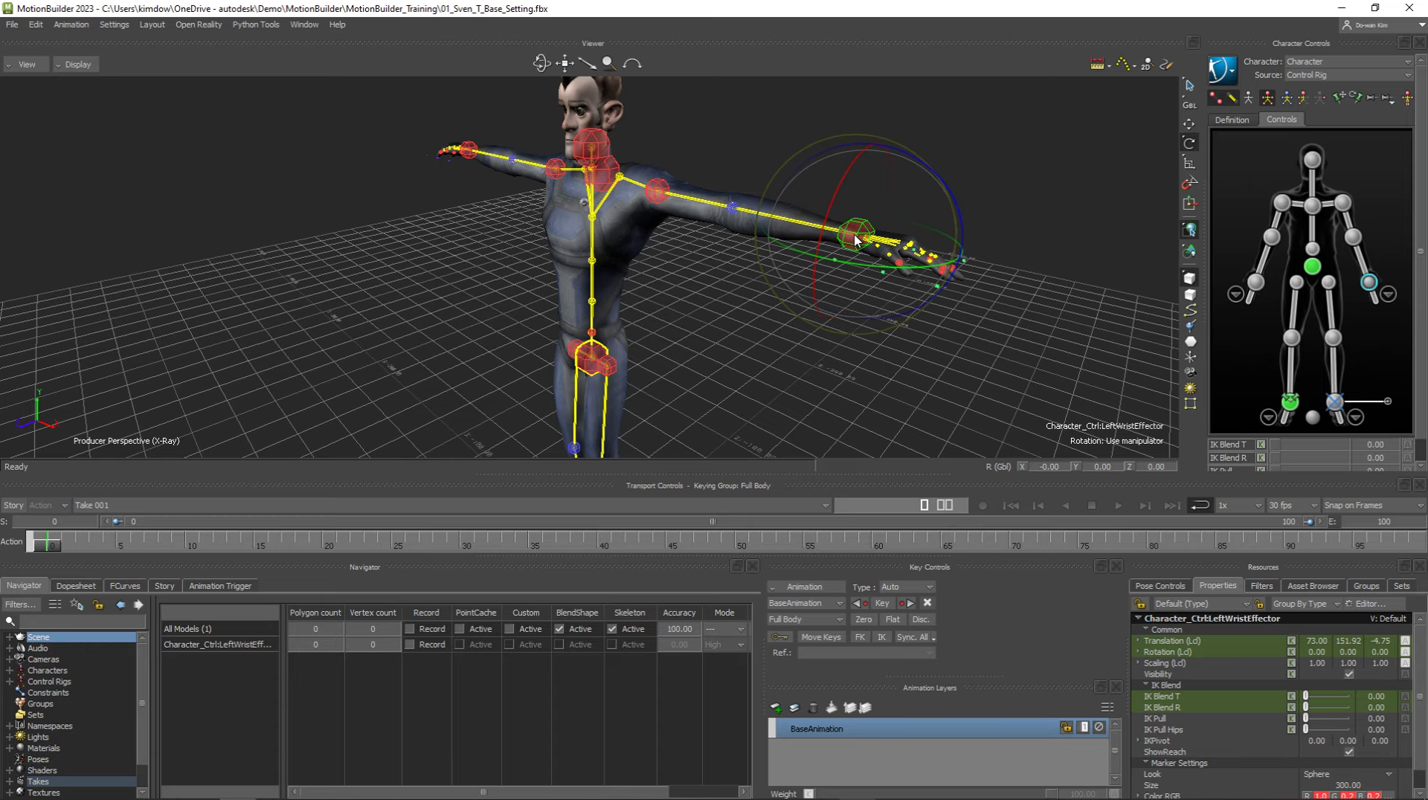
{"action": "mouse_move", "coordinate": [751, 303]}
{"action": "left_mouse_down", "text": "ctrl+shift"}
{"action": "mouse_move", "coordinate": [701, 366]}
{"action": "mouse_move", "coordinate": [775, 408]}
{"action": "left_mouse_up", "text": "ctrl+shift"}
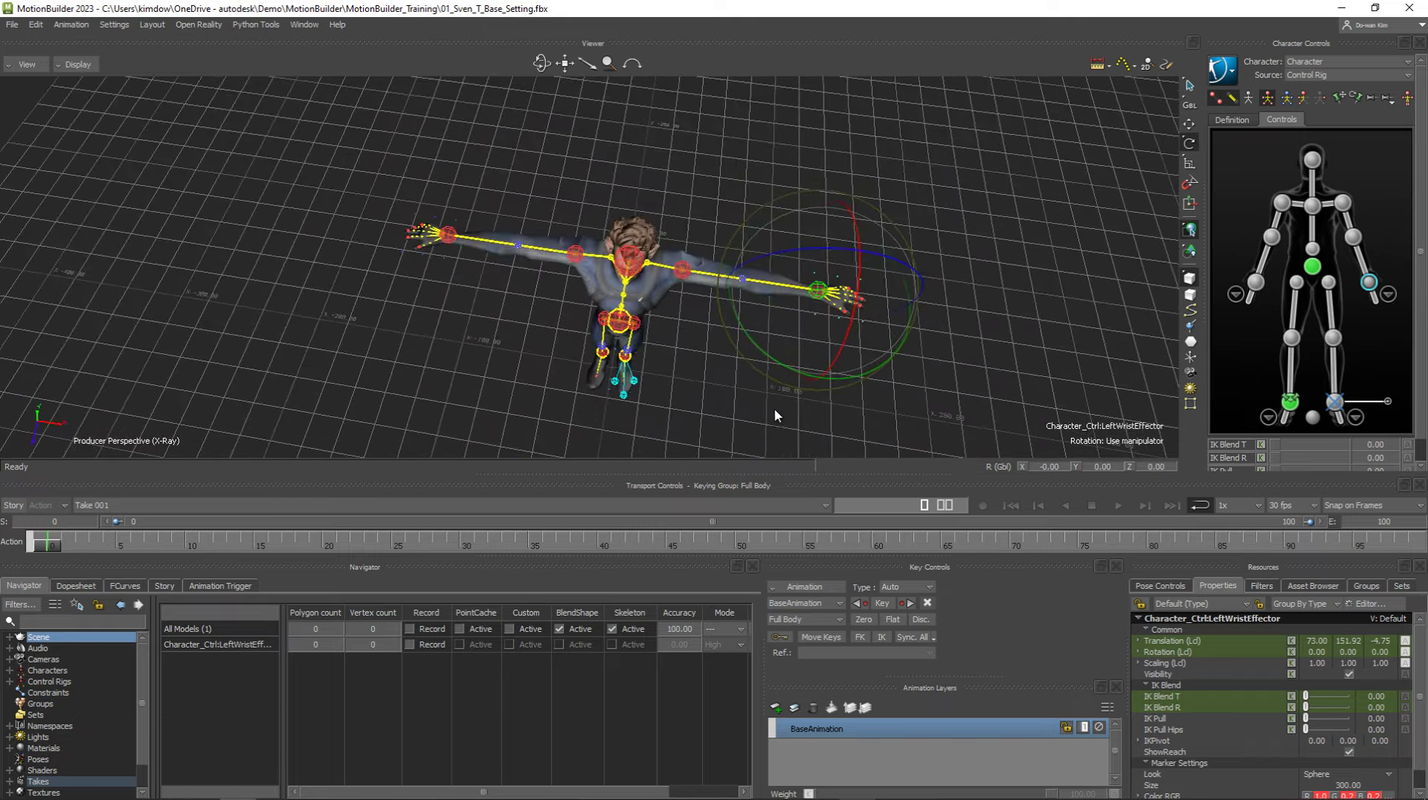
Step: Move the left wrist effector down toward the hip and rotate the hand across the chest
{"action": "key", "text": "t"}
{"action": "left_click_drag", "start_coordinate": [827, 334], "coordinate": [680, 412]}
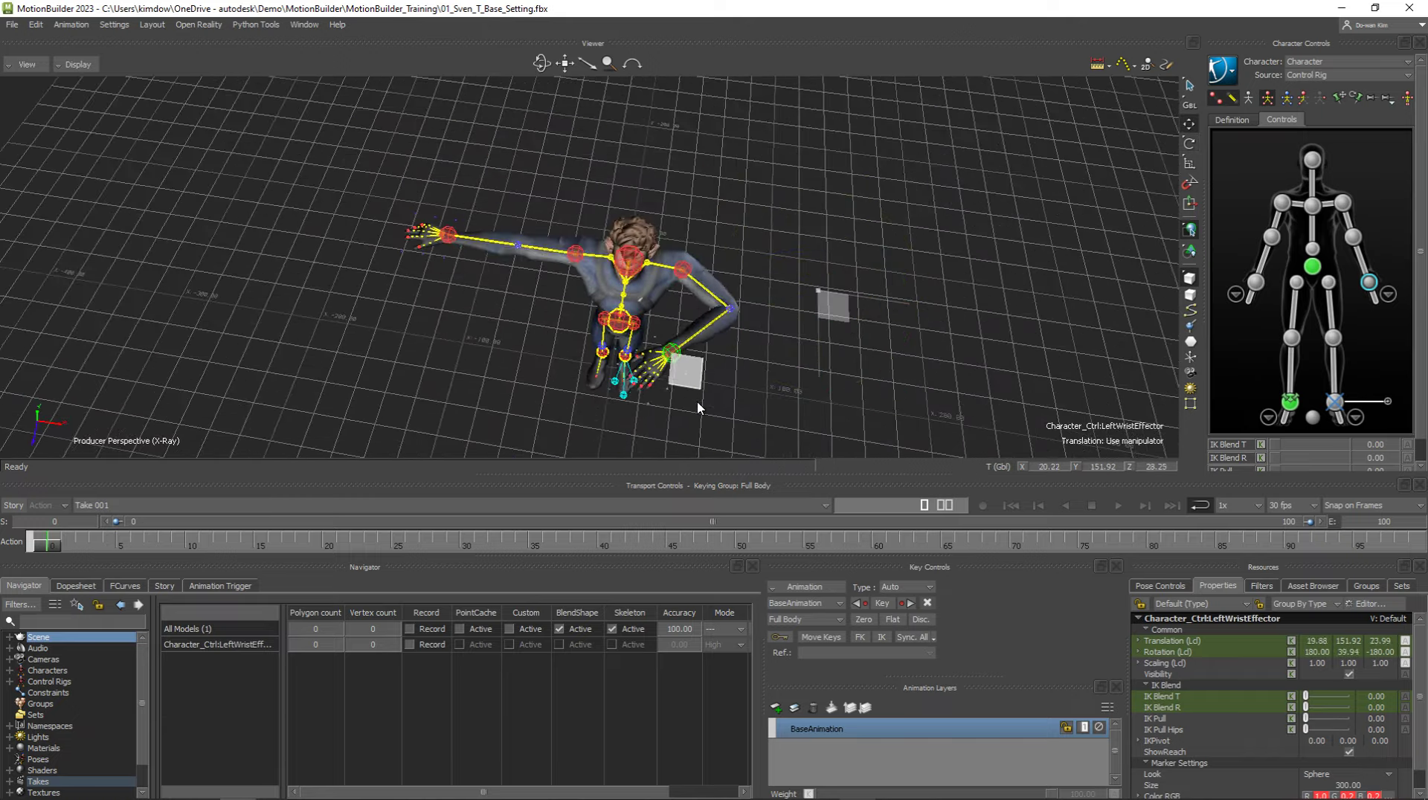
{"action": "key", "text": "f"}
{"action": "scroll", "coordinate": [684, 293], "scroll_direction": "down", "scroll_amount": 1}
{"action": "key", "text": "e"}
{"action": "left_click_drag", "start_coordinate": [684, 292], "coordinate": [560, 270], "text": "ctrl+shift"}
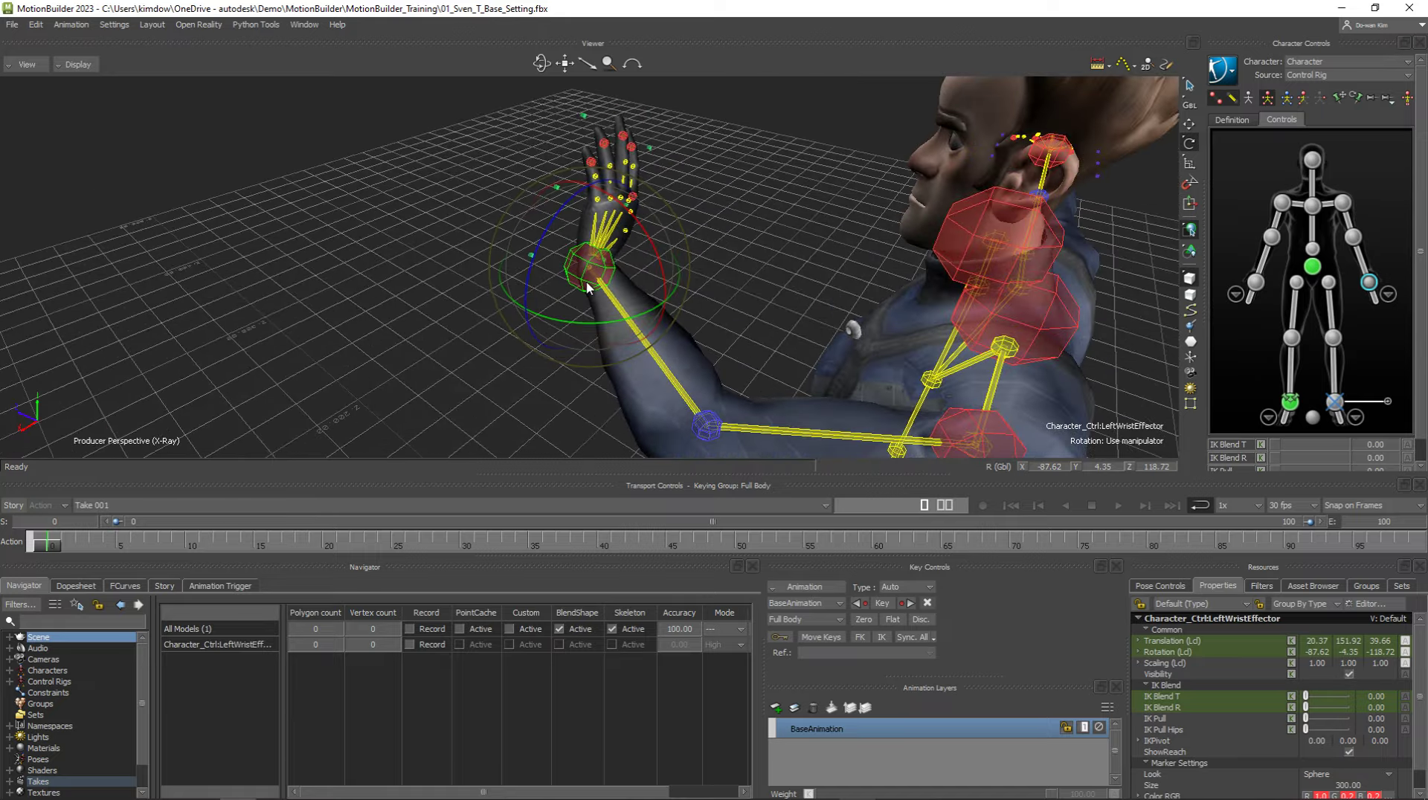
{"action": "left_click_drag", "start_coordinate": [559, 269], "coordinate": [1012, 277], "text": "ctrl+shift"}
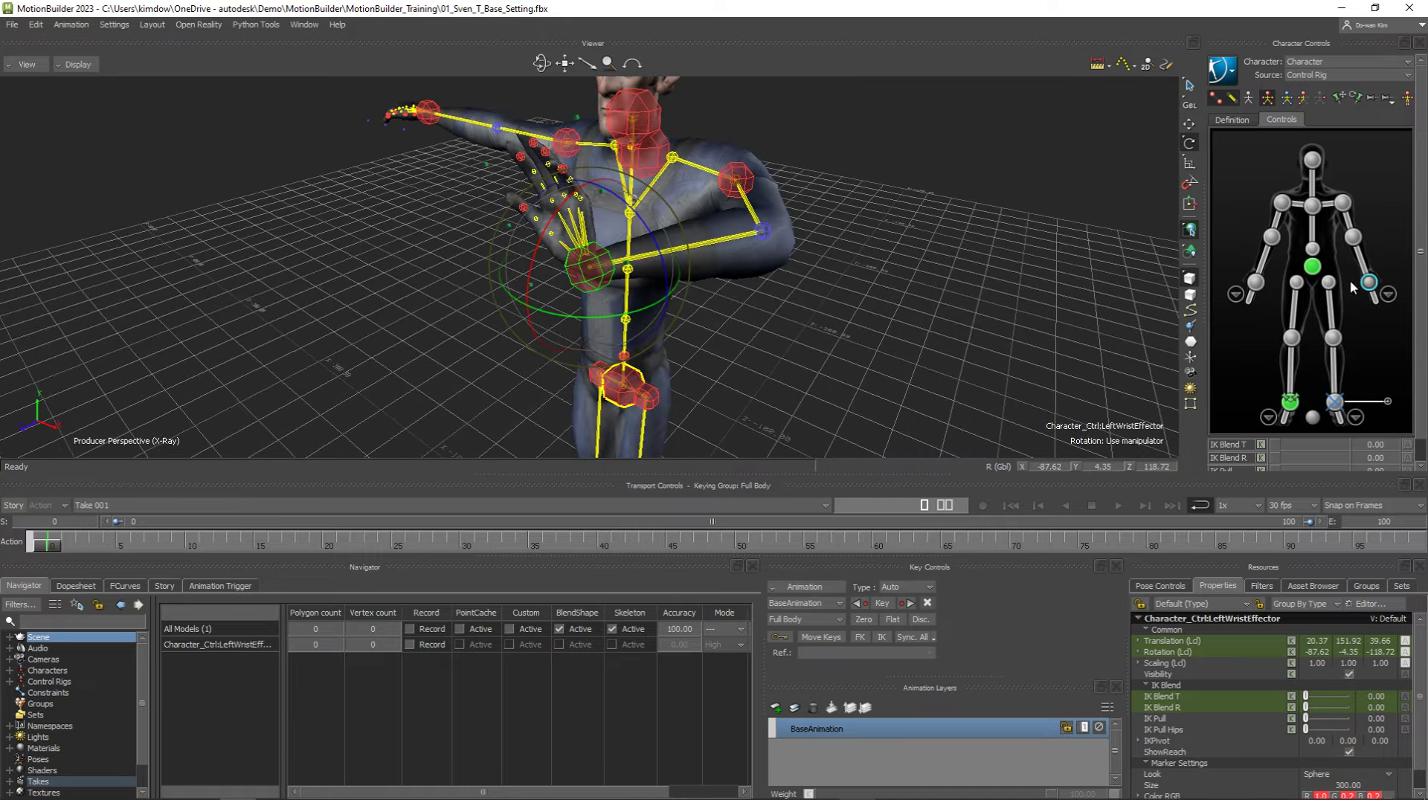
{"action": "mouse_move", "coordinate": [565, 312]}
{"action": "left_mouse_down", "text": "ctrl+shift"}
{"action": "mouse_move", "coordinate": [702, 324]}
{"action": "mouse_move", "coordinate": [659, 417]}
{"action": "mouse_move", "coordinate": [615, 405]}
{"action": "mouse_move", "coordinate": [629, 406]}
{"action": "left_mouse_up", "text": "ctrl+shift"}
{"action": "left_click", "coordinate": [665, 402]}
{"action": "key", "text": "t"}
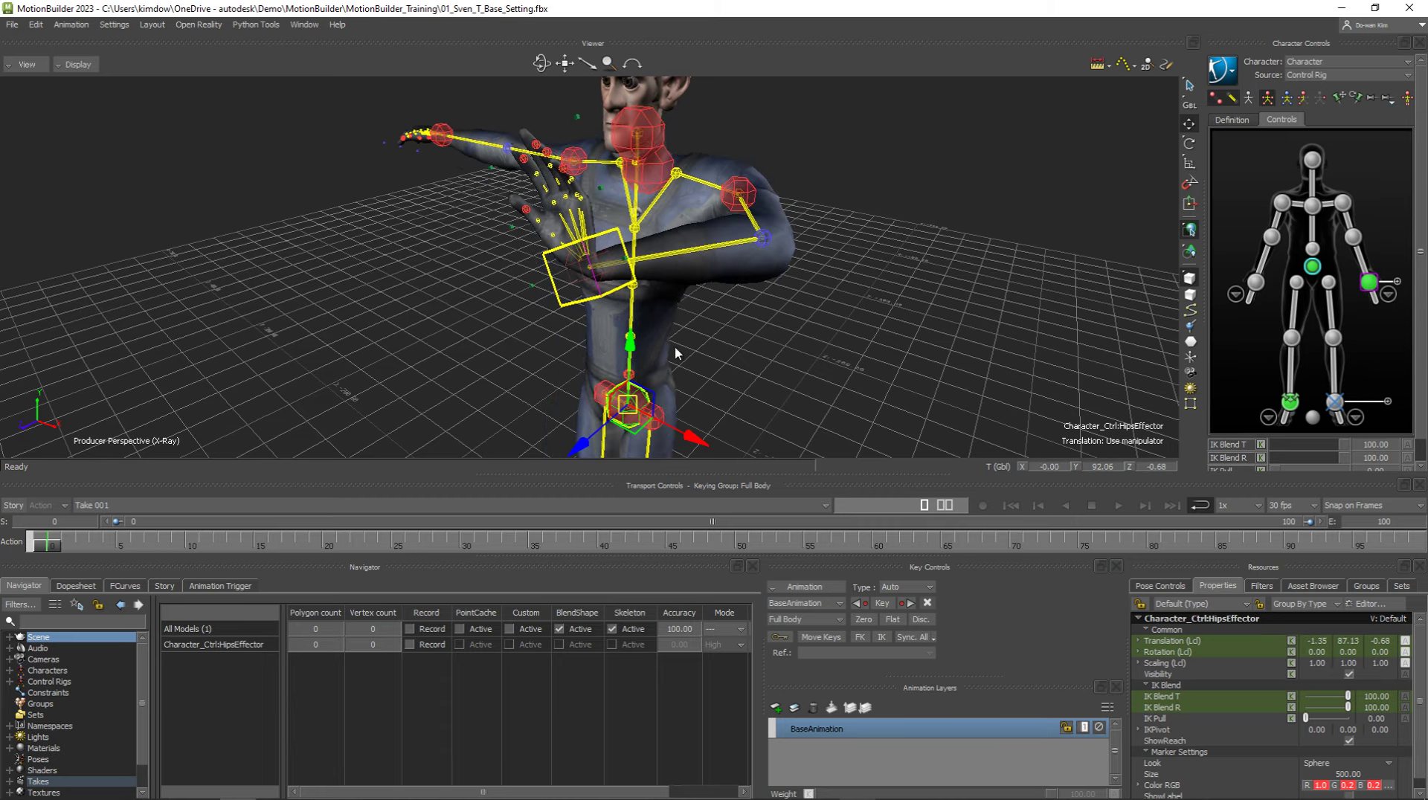
{"action": "mouse_move", "coordinate": [510, 308]}
{"action": "left_mouse_down", "text": "alt"}
{"action": "mouse_move", "coordinate": [493, 314]}
{"action": "mouse_move", "coordinate": [621, 293]}
{"action": "left_mouse_up", "text": "alt"}
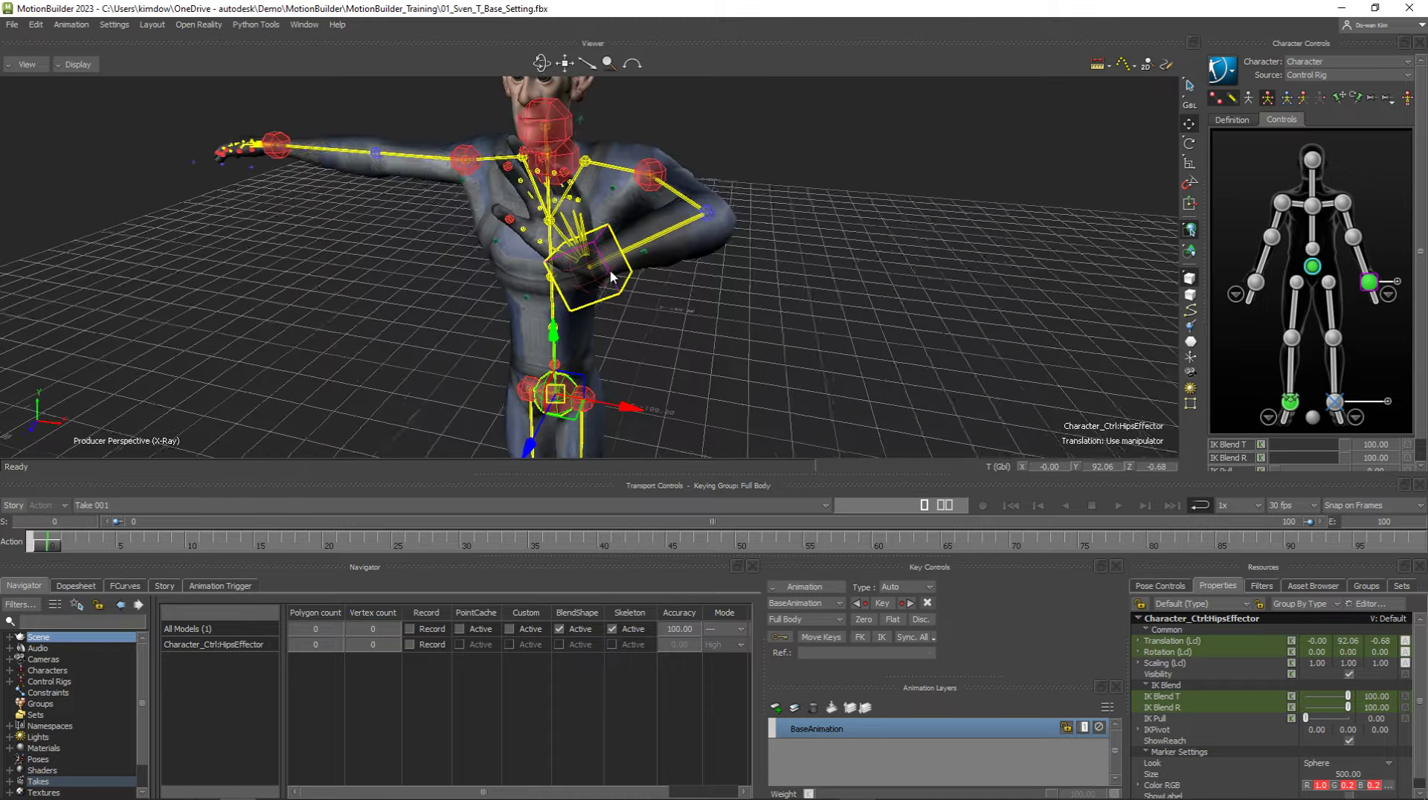
{"action": "left_click", "coordinate": [621, 293]}
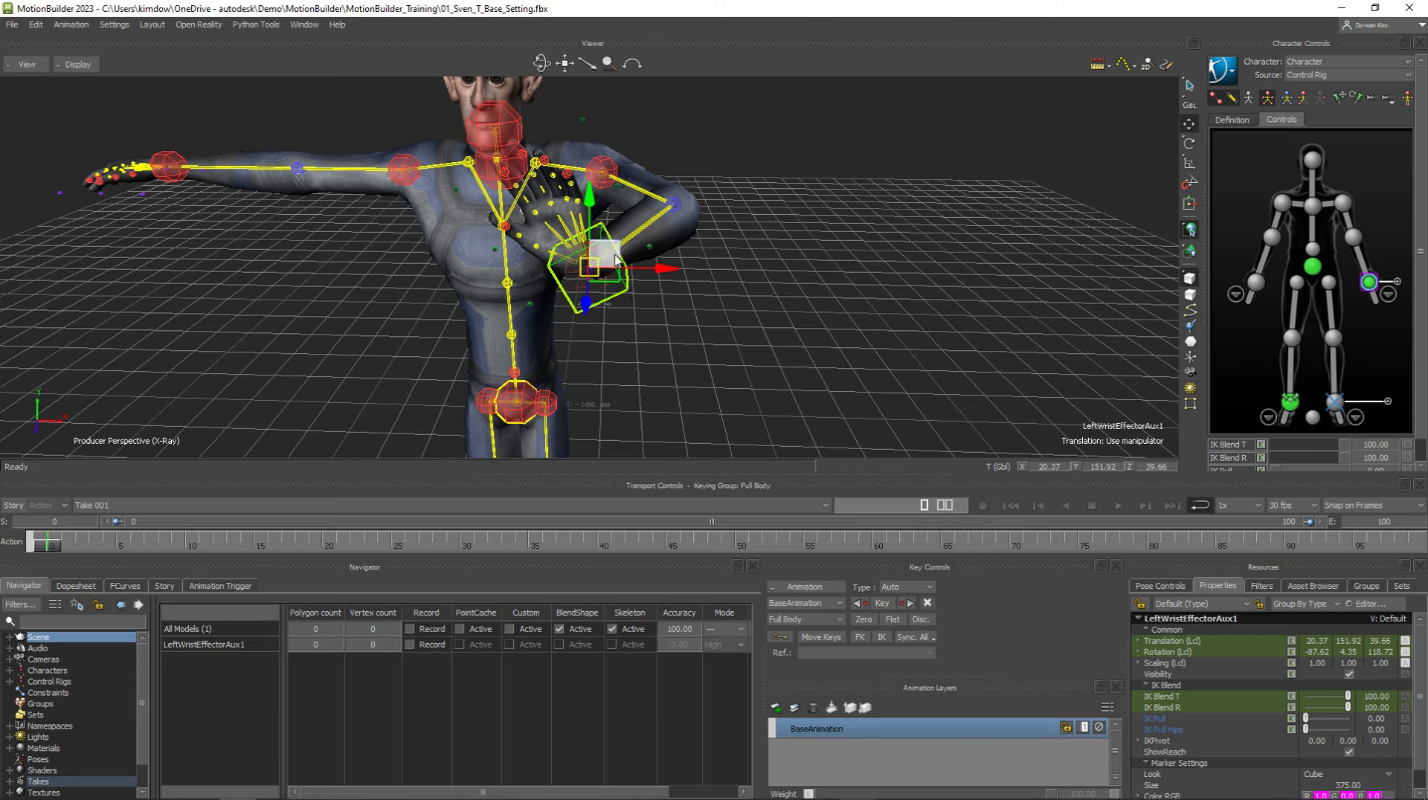
{"action": "mouse_move", "coordinate": [616, 261]}
{"action": "left_mouse_down"}
{"action": "mouse_move", "coordinate": [667, 238]}
{"action": "mouse_move", "coordinate": [614, 253]}
{"action": "left_mouse_up"}
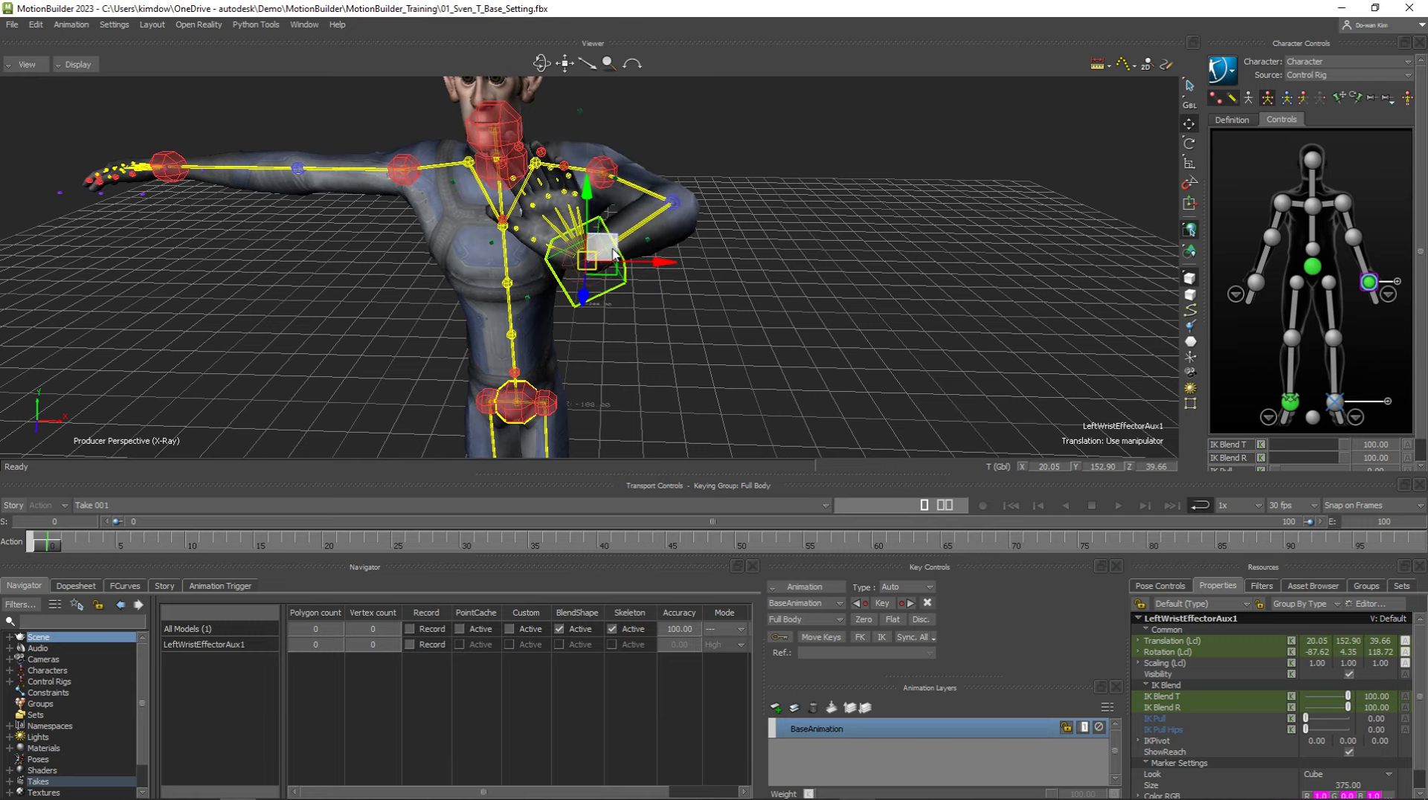
{"action": "left_click", "coordinate": [905, 358]}
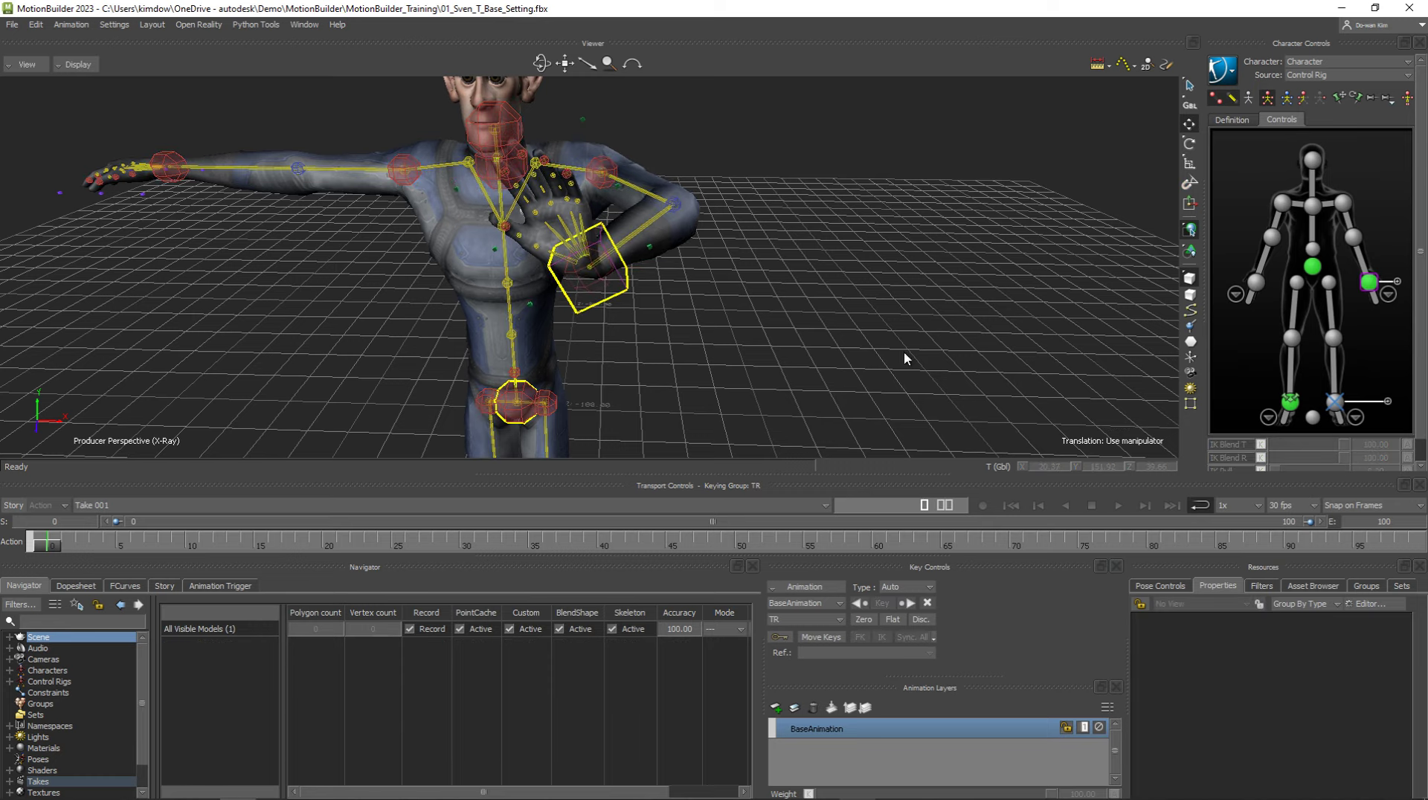
{"action": "left_click", "coordinate": [614, 304]}
{"action": "mouse_move", "coordinate": [614, 303]}
{"action": "left_mouse_down"}
{"action": "mouse_move", "coordinate": [669, 230]}
{"action": "mouse_move", "coordinate": [609, 258]}
{"action": "left_mouse_up"}
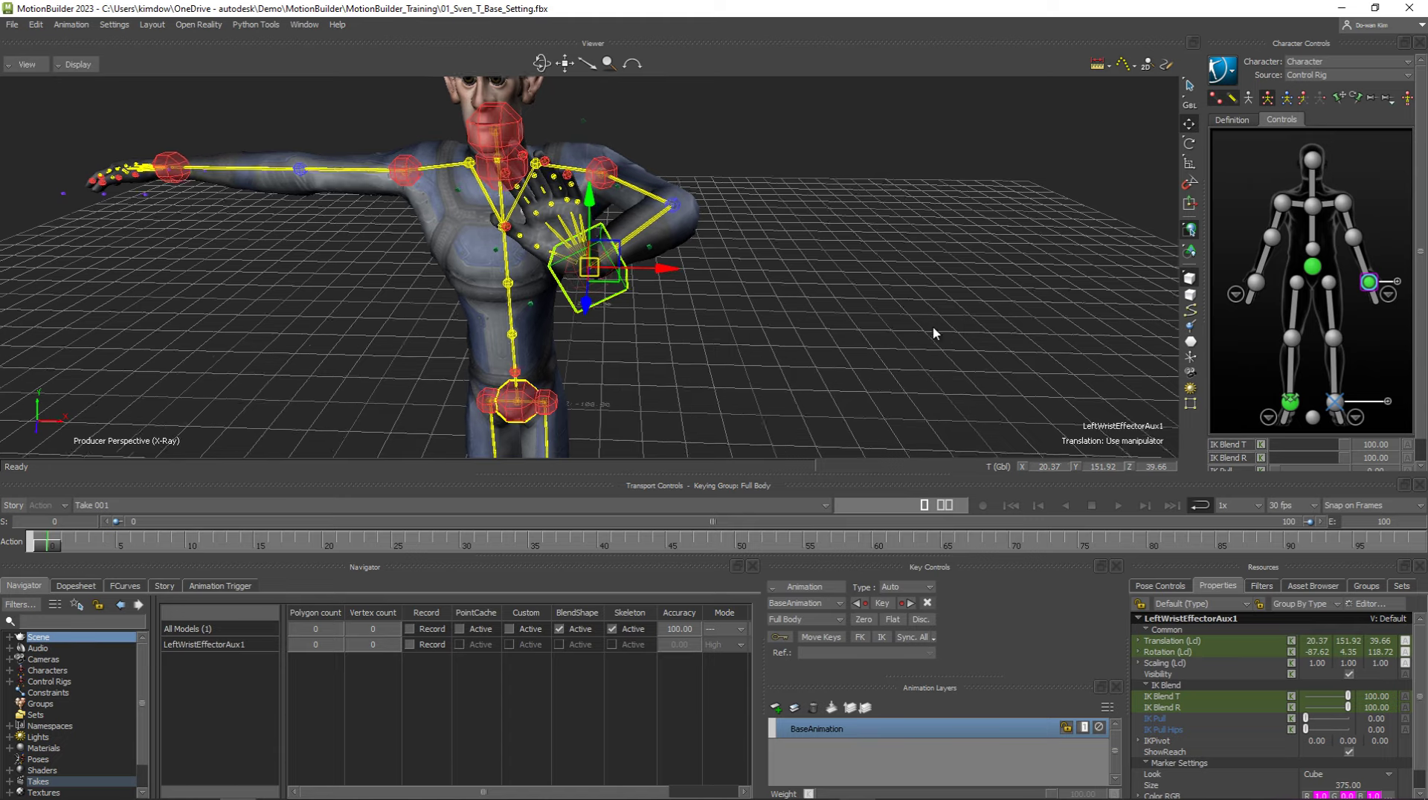
{"action": "left_click_drag", "start_coordinate": [932, 326], "coordinate": [615, 295], "text": "ctrl+shift"}
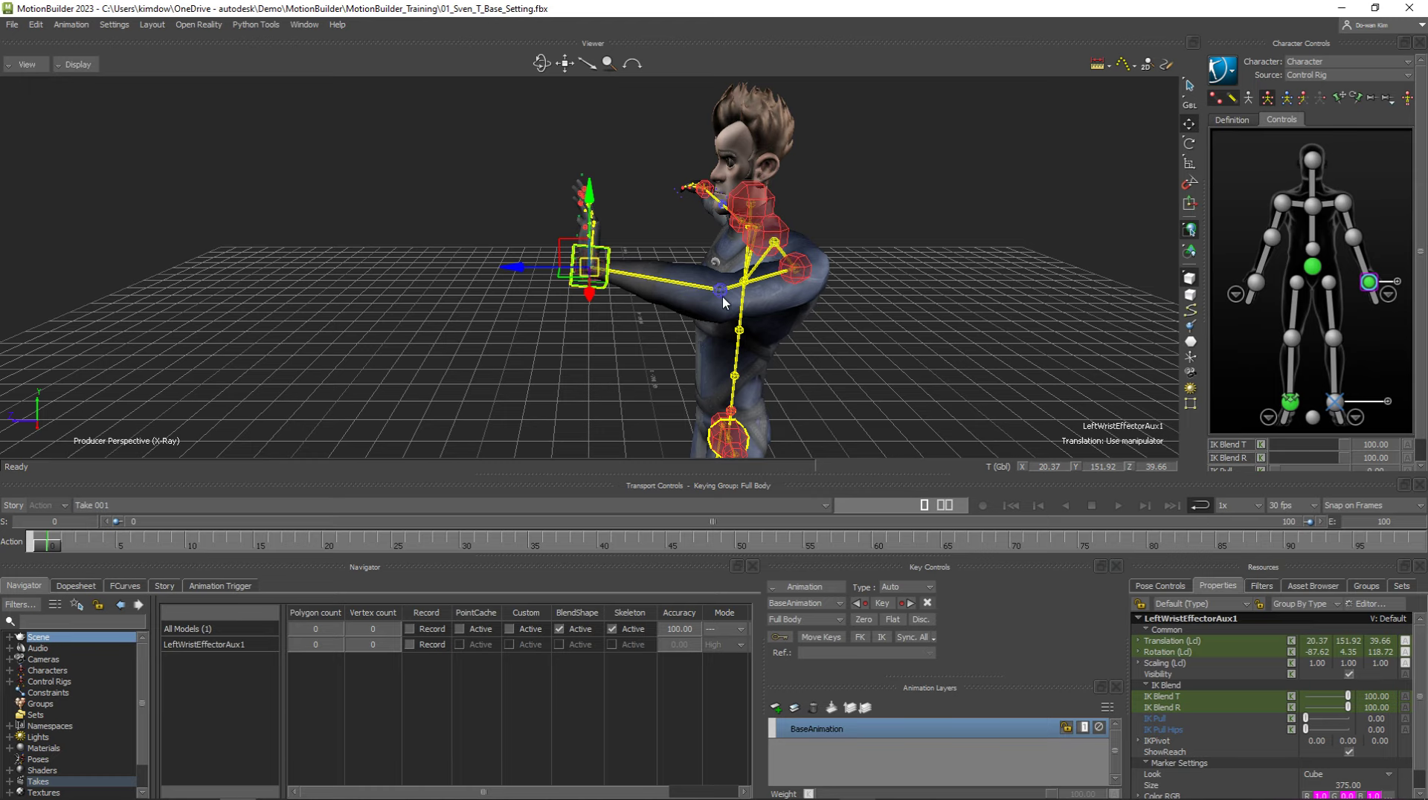
{"action": "left_click_drag", "start_coordinate": [723, 303], "coordinate": [913, 327], "text": "ctrl+shift"}
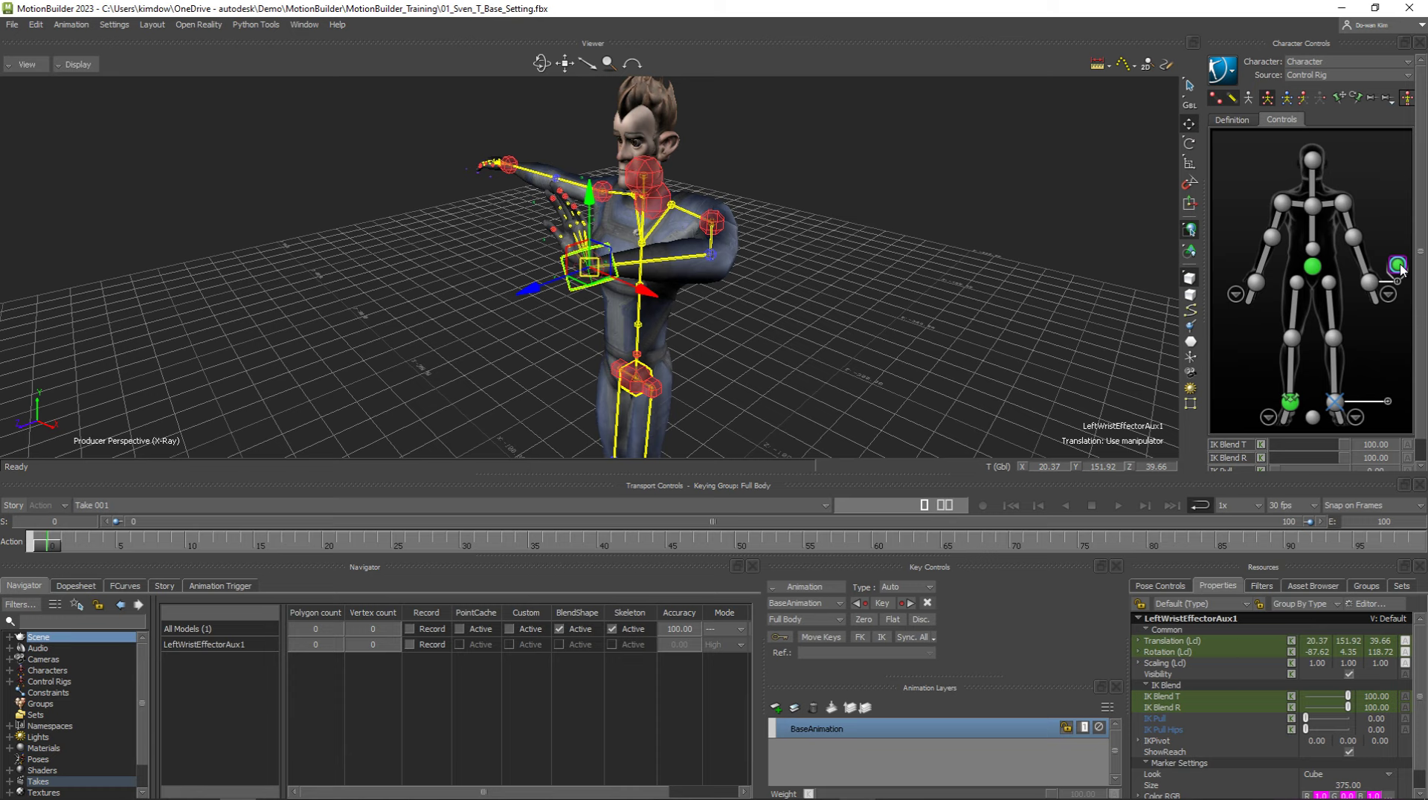
Step: Clear Extra Effectors on the left wrist, removing LeftWristEffectorAux1
{"action": "right_click", "coordinate": [1400, 266]}
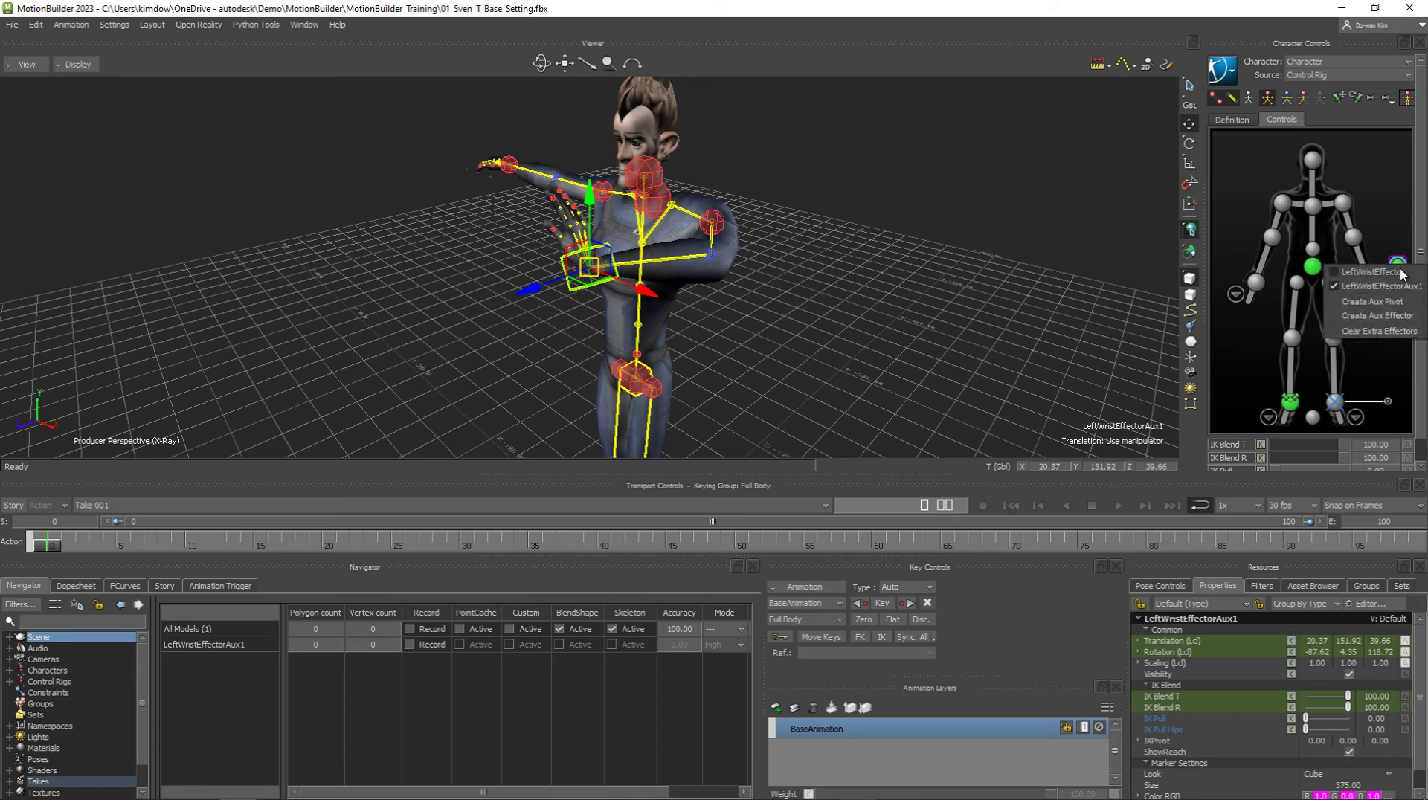
{"action": "left_click", "coordinate": [1326, 370]}
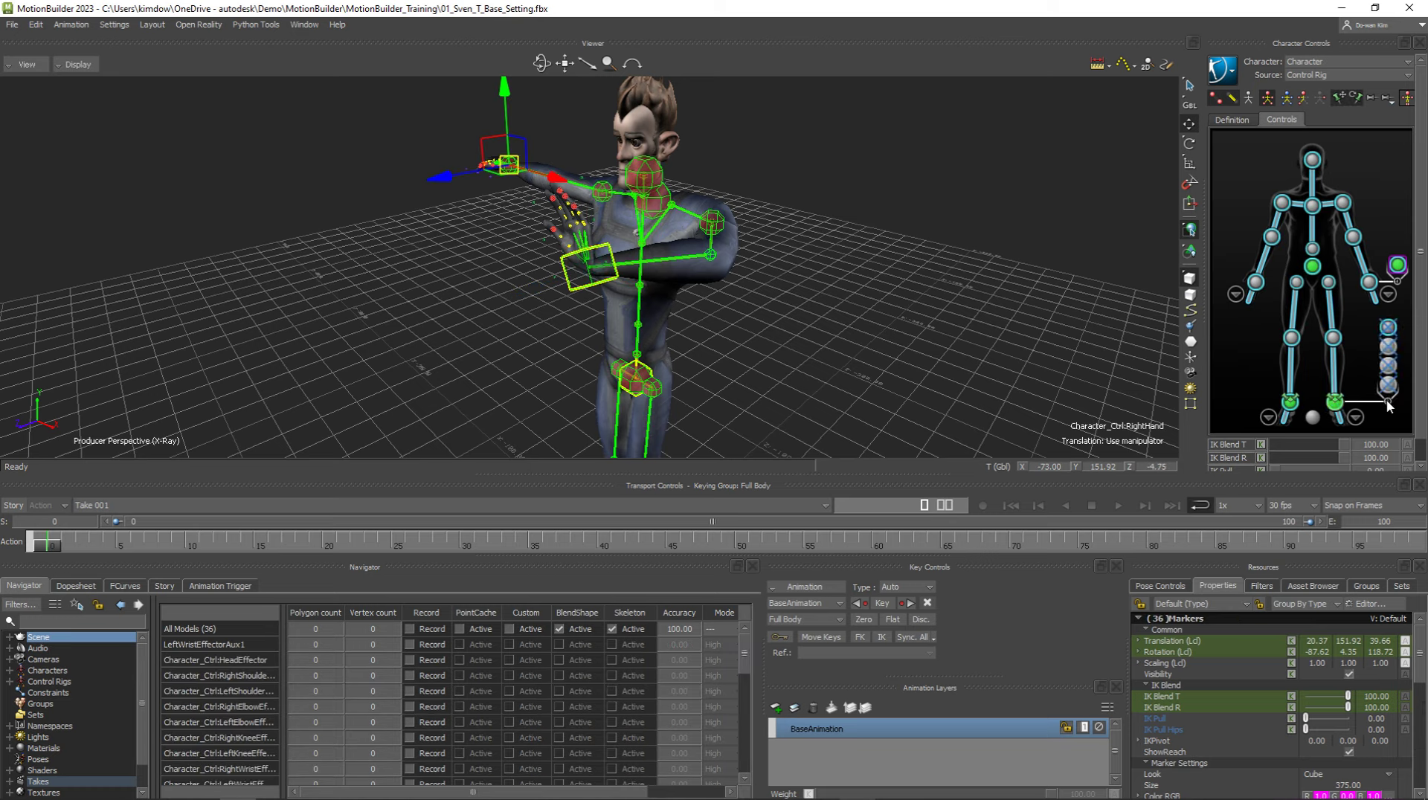
{"action": "left_click", "coordinate": [1387, 347]}
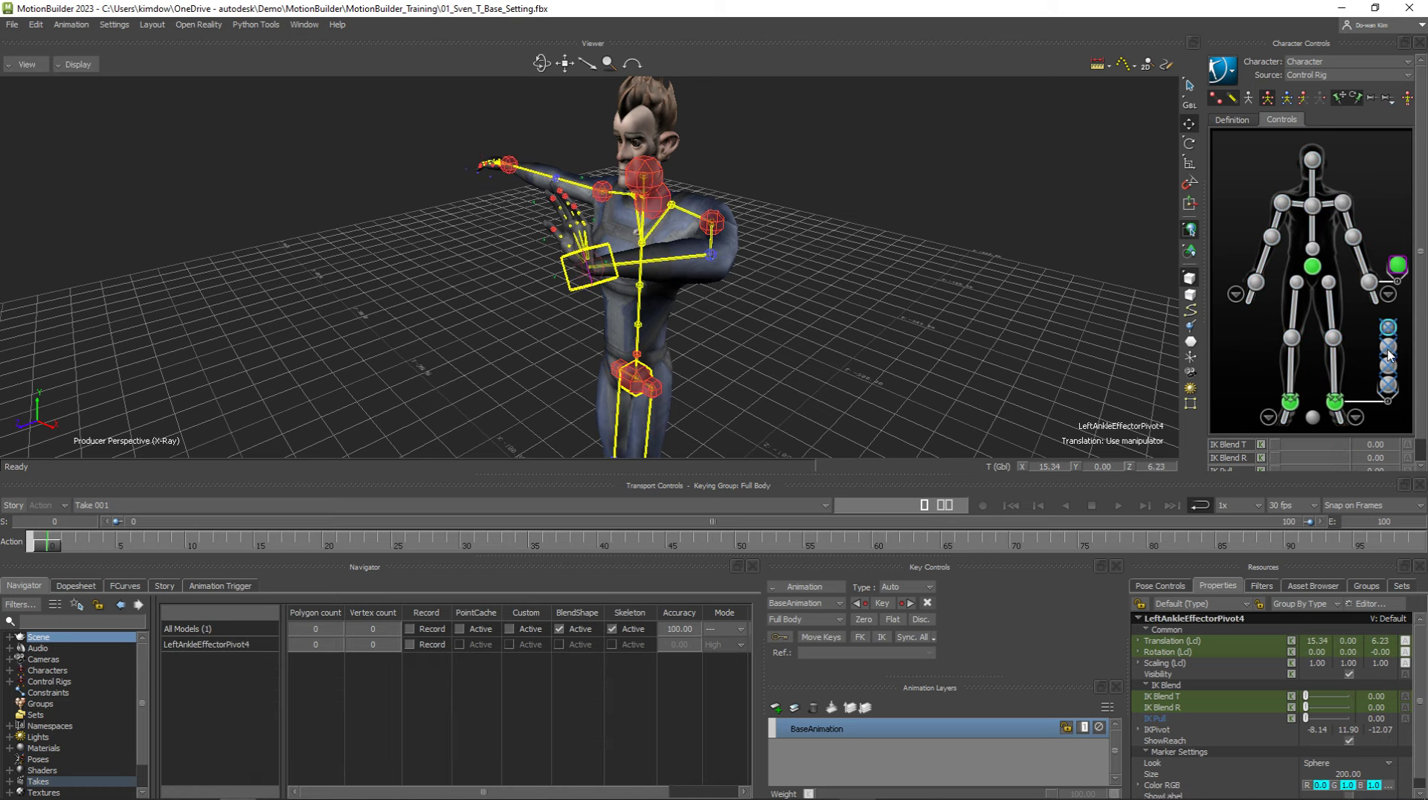
{"action": "left_click", "coordinate": [1398, 267]}
{"action": "right_click", "coordinate": [1399, 268]}
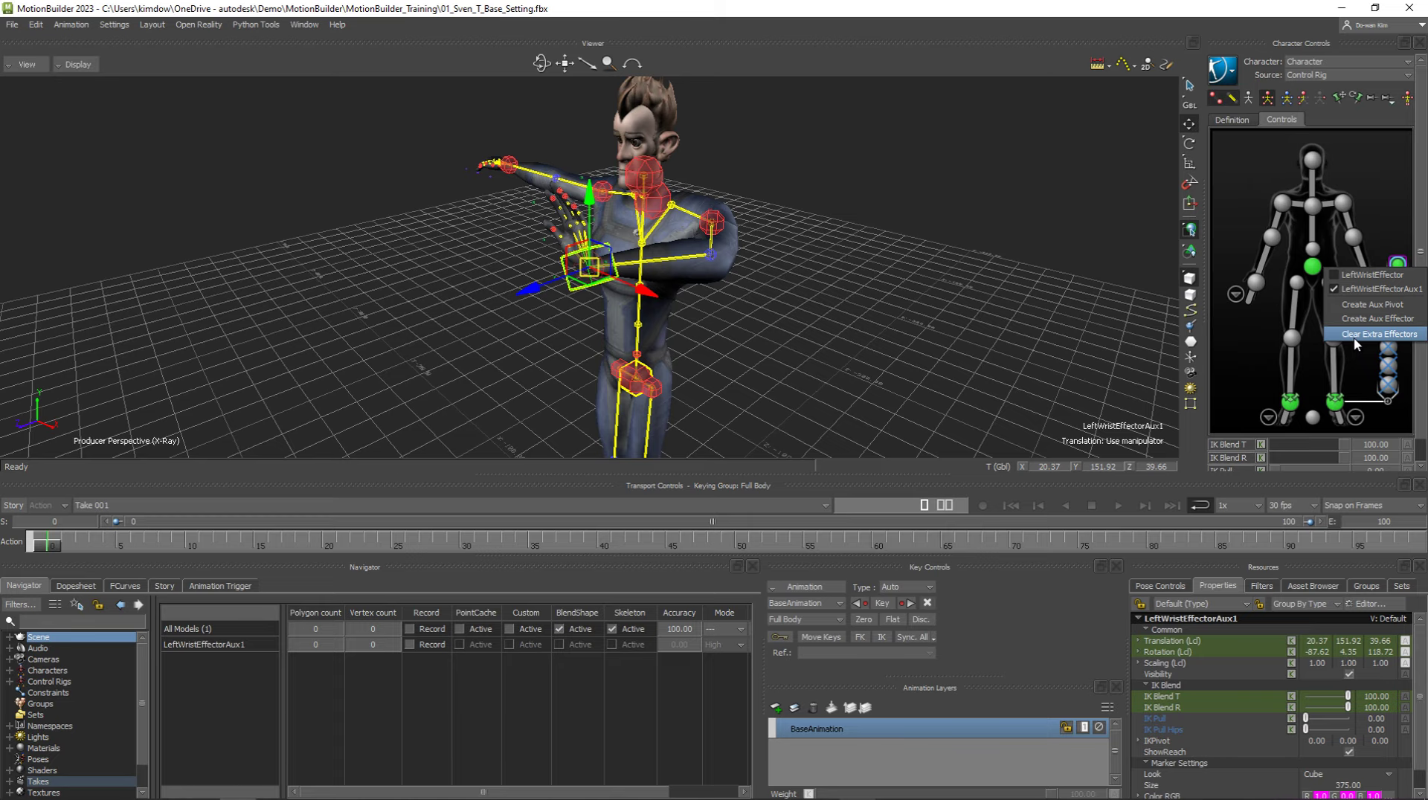
{"action": "left_click", "coordinate": [1401, 341]}
Step: Frame and select LeftAnkleEffectorPivot4, then bring up the left ankle's effector options
{"action": "key", "text": "f"}
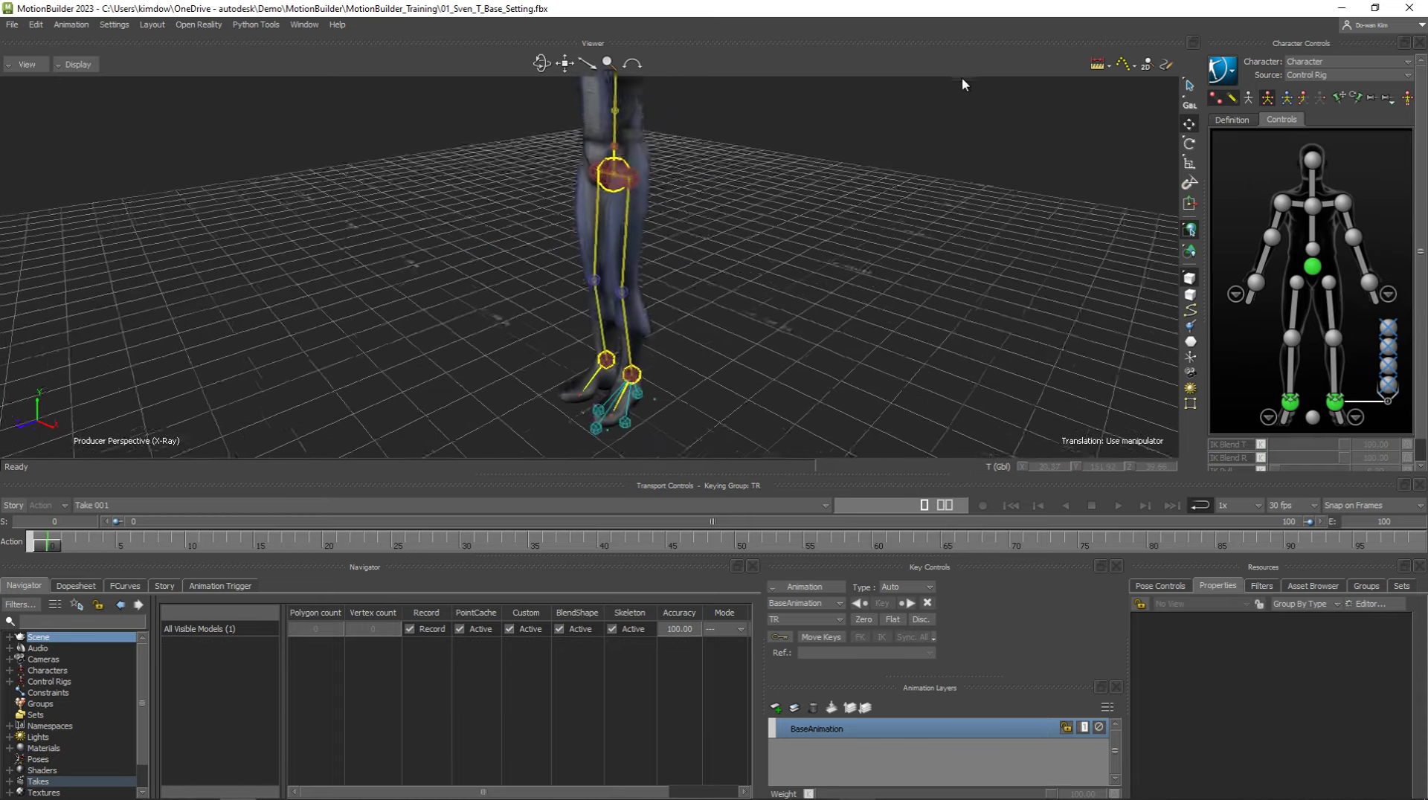
{"action": "left_click", "coordinate": [1388, 327]}
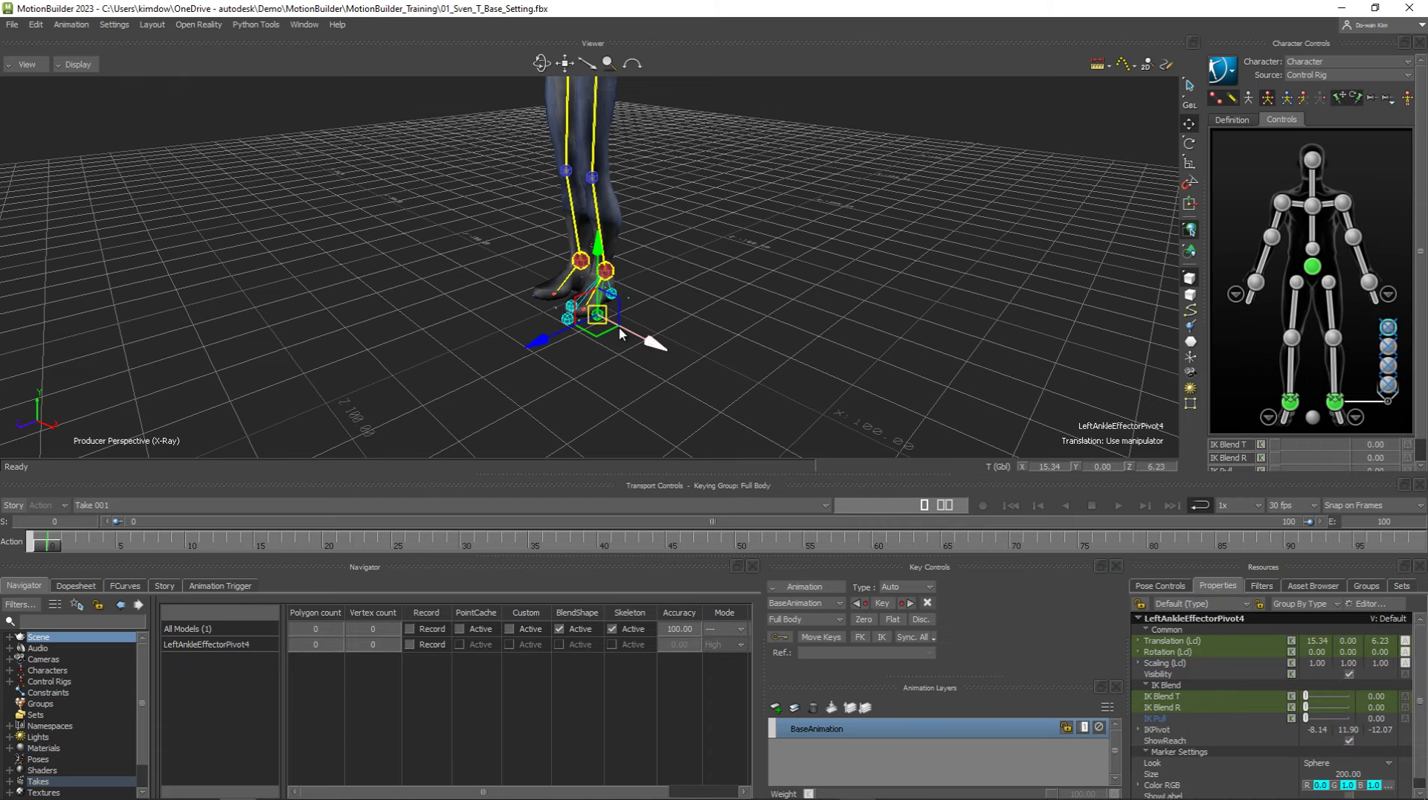
{"action": "key", "text": "f"}
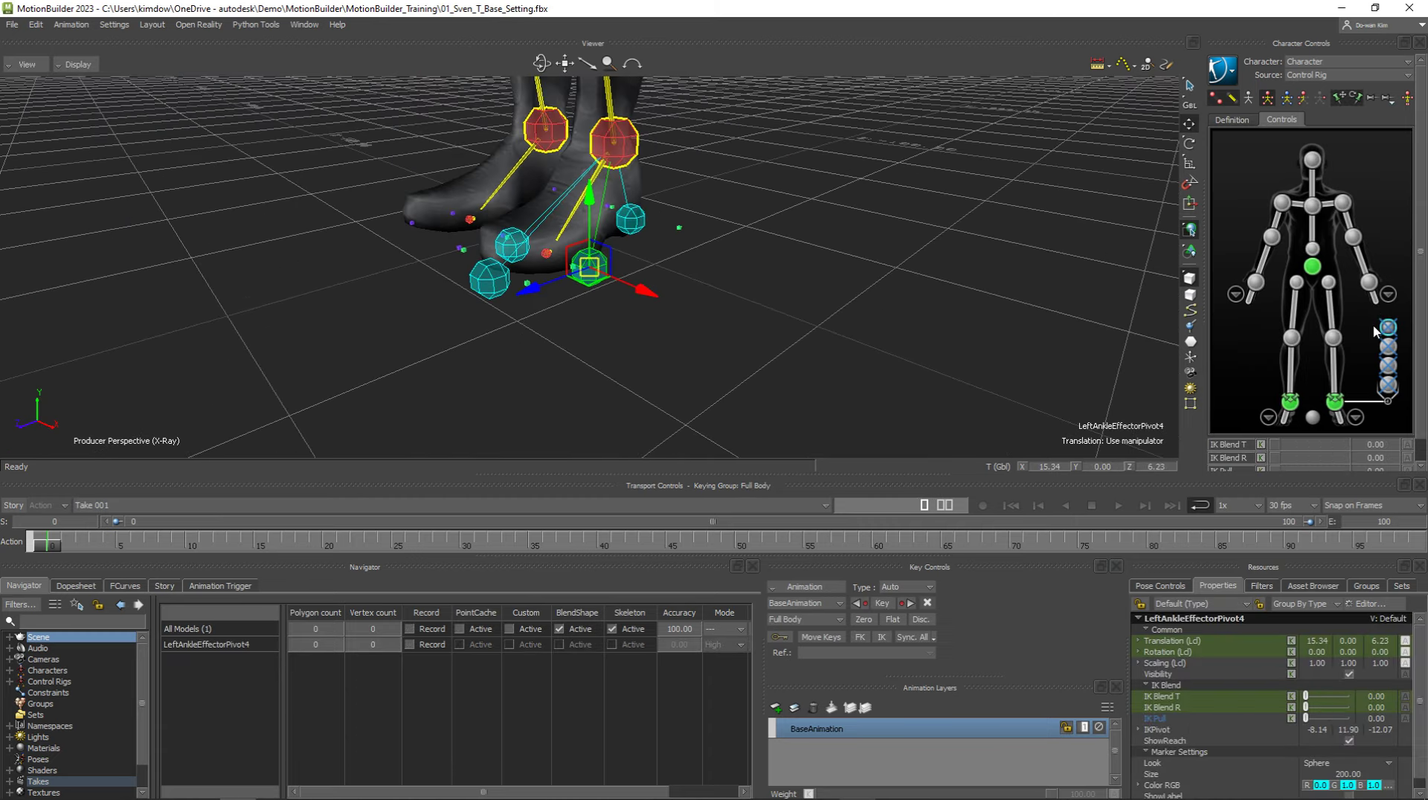
{"action": "right_click", "coordinate": [1395, 333]}
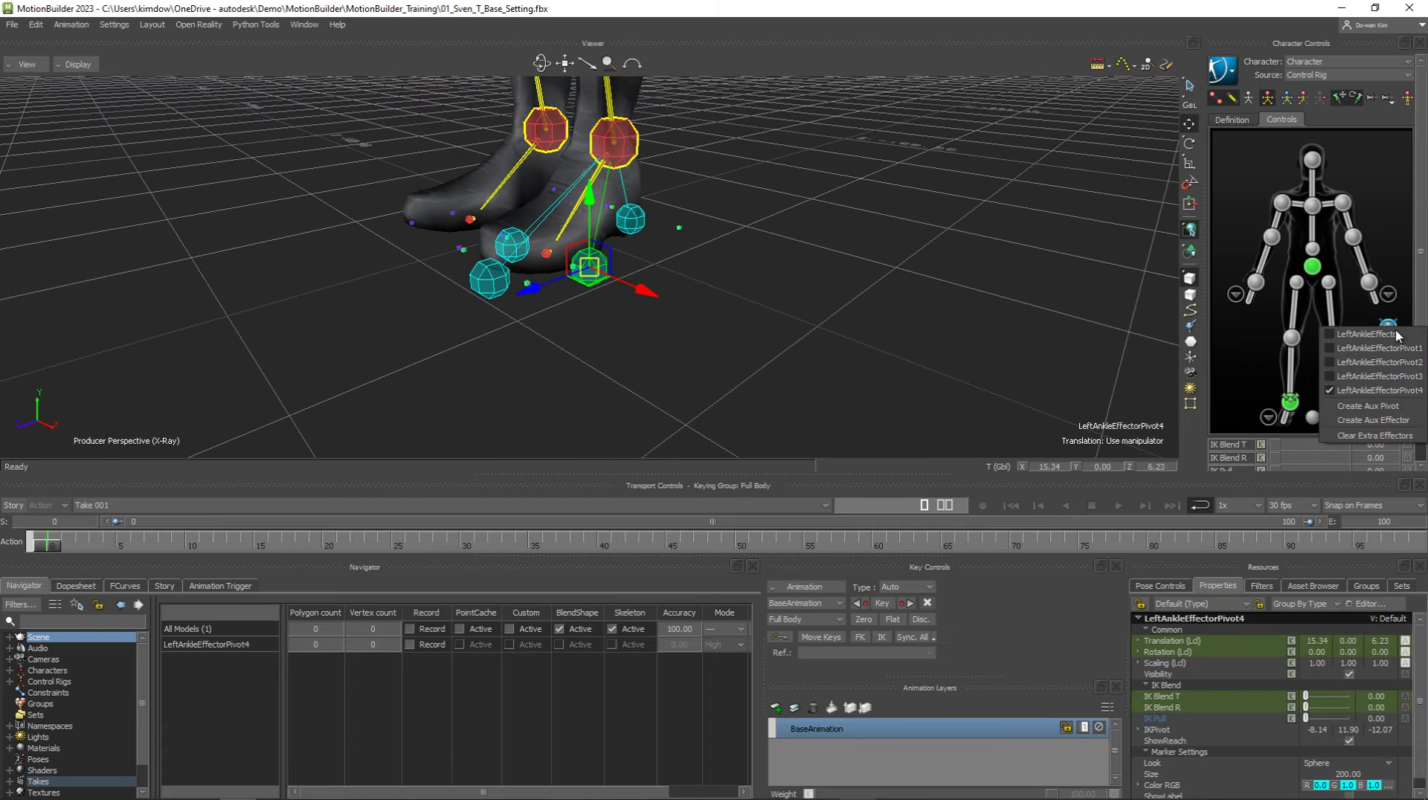
Step: Inspect the left ankle's stack of pivot effectors and select LeftAnkleEffectorPivot4
{"action": "left_click", "coordinate": [1374, 436]}
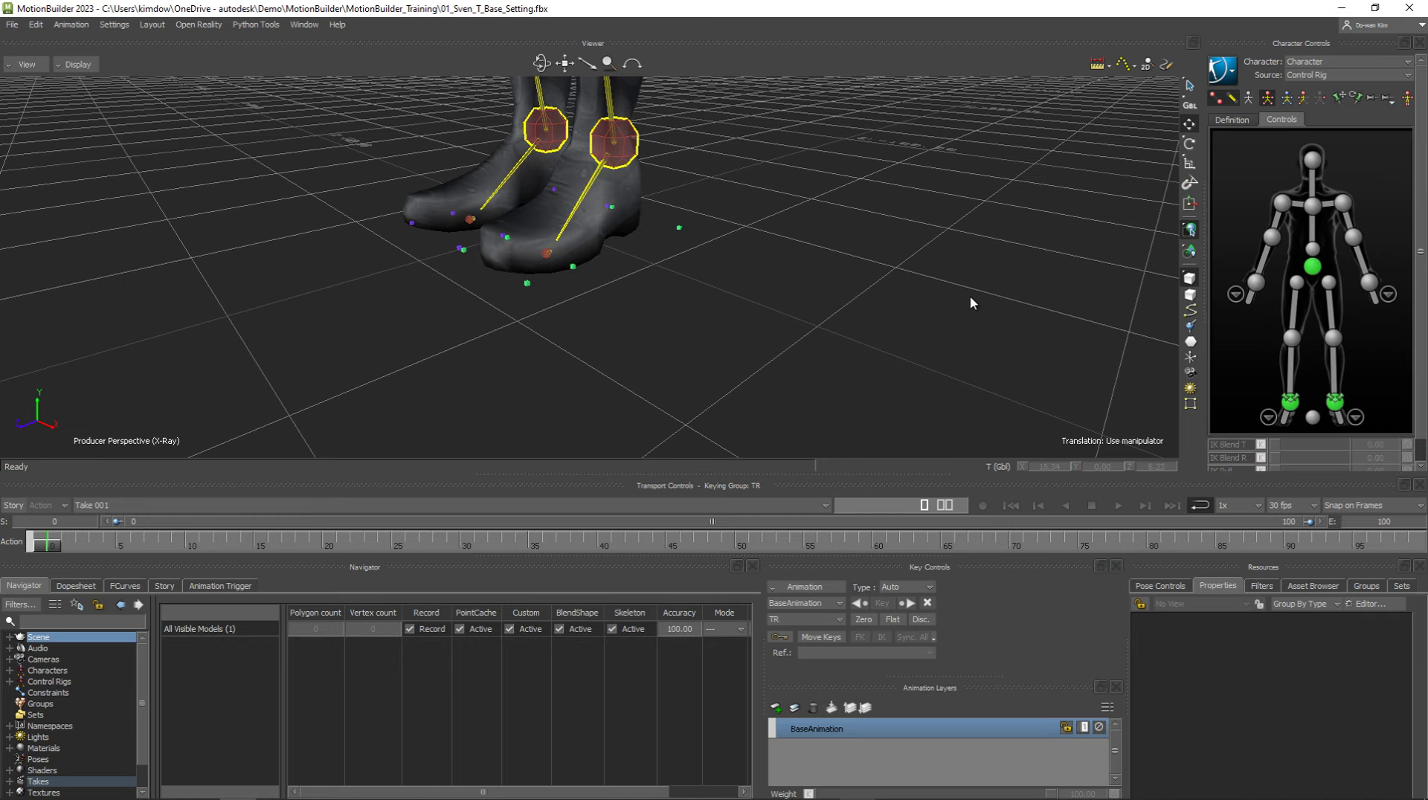
{"action": "left_click_drag", "start_coordinate": [1335, 401], "coordinate": [1387, 404]}
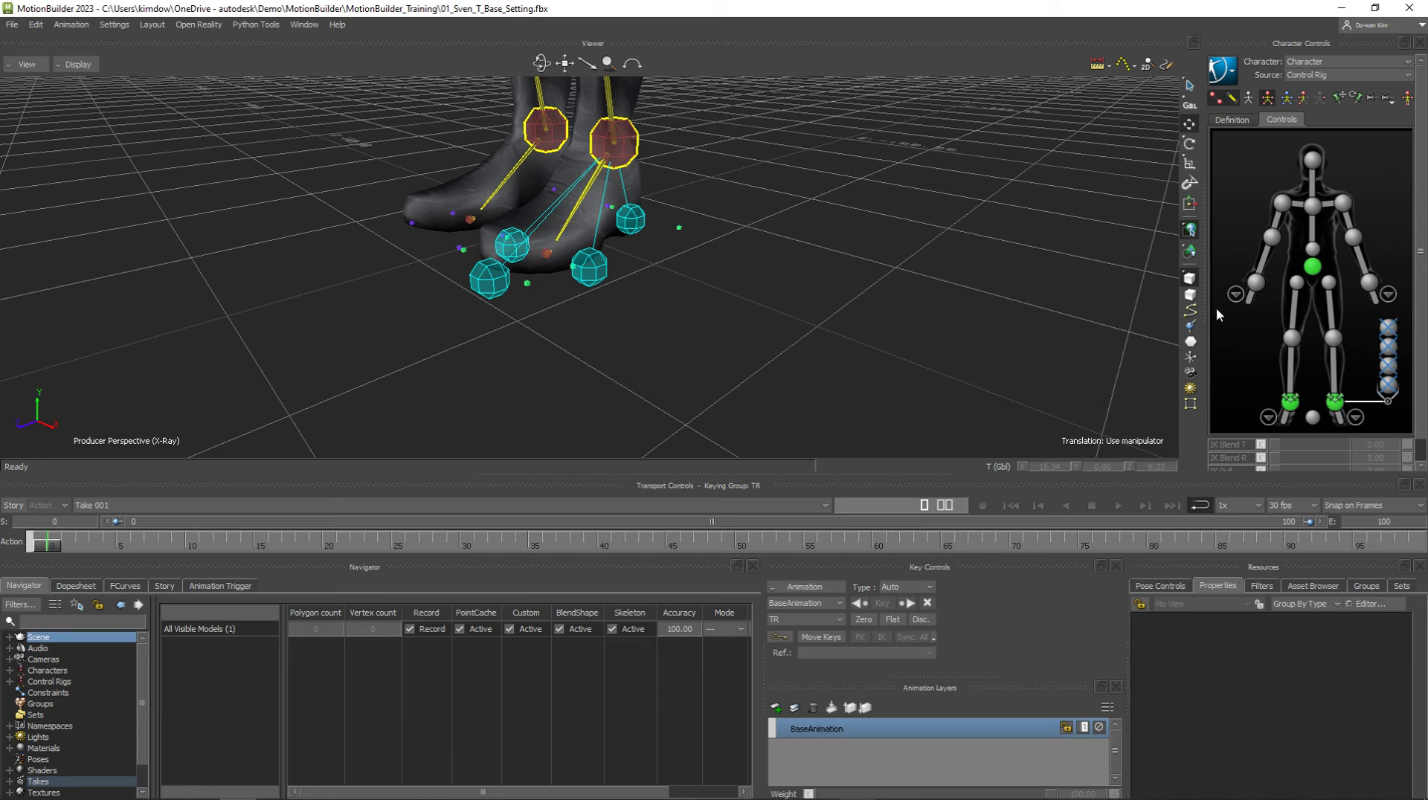
{"action": "left_click", "coordinate": [1388, 328]}
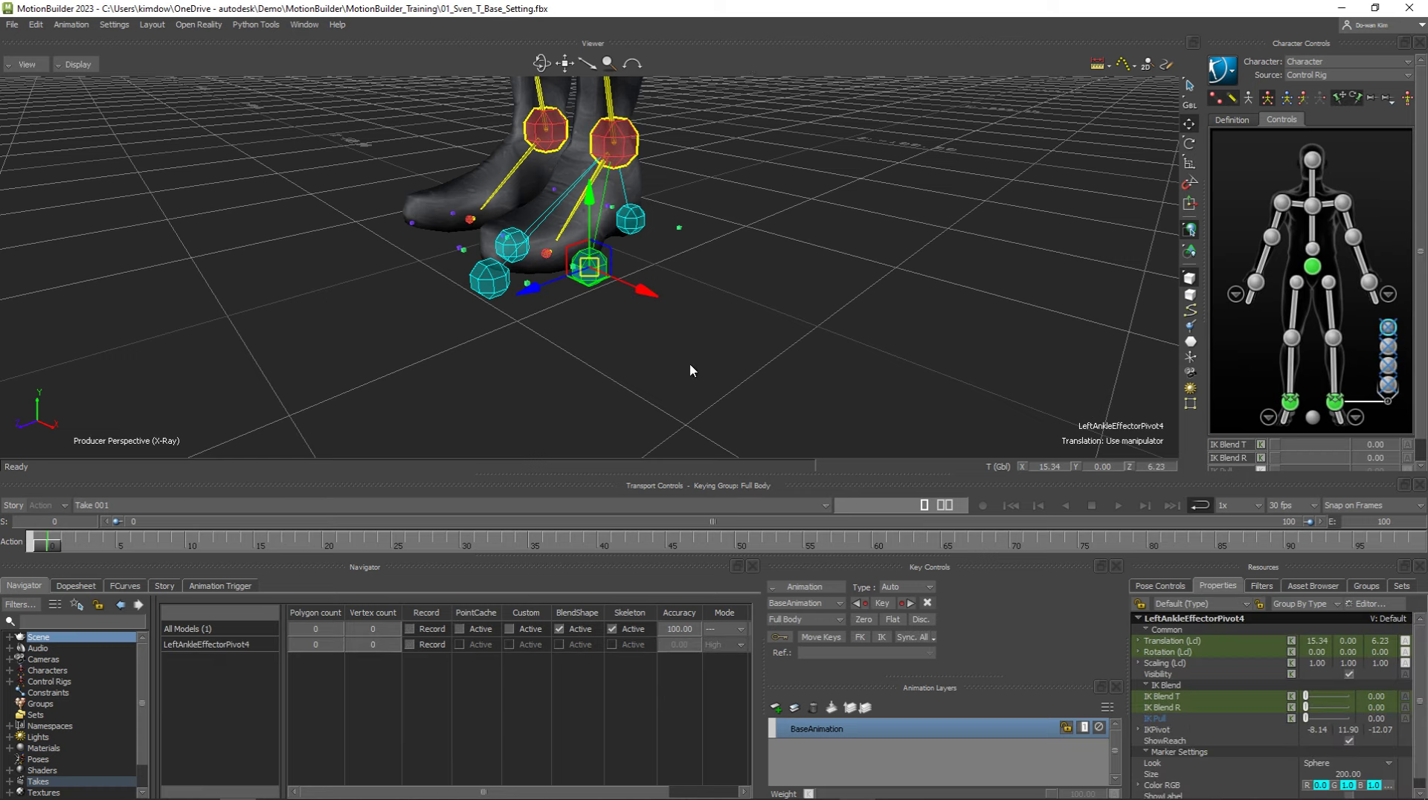
Step: Deselect the pivot marker and zoom so the lower legs and feet fill the Viewer
{"action": "left_click", "coordinate": [772, 299]}
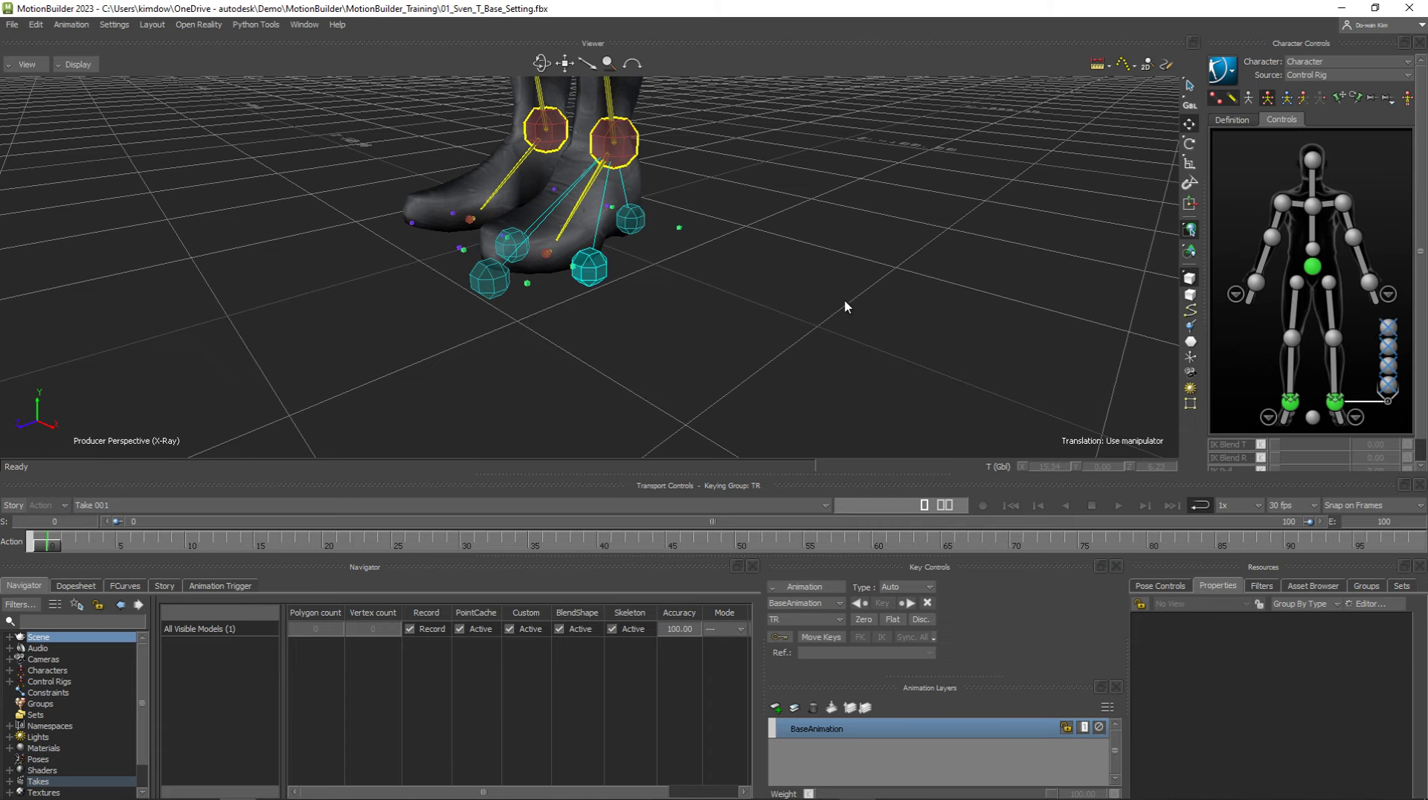
{"action": "mouse_move", "coordinate": [845, 299]}
{"action": "left_mouse_down", "text": "ctrl"}
{"action": "mouse_move", "coordinate": [725, 283]}
{"action": "mouse_move", "coordinate": [696, 385]}
{"action": "left_mouse_up", "text": "ctrl"}
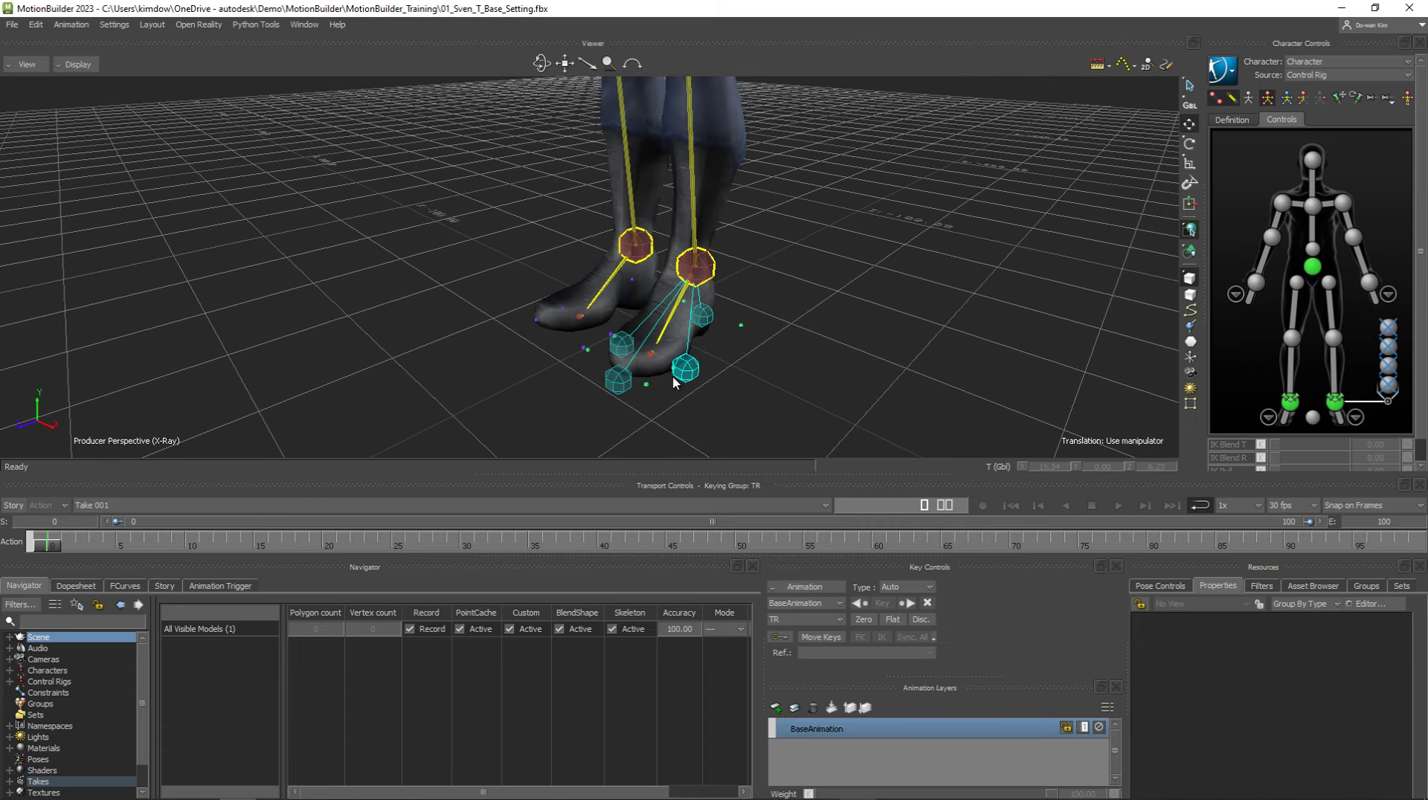
{"action": "mouse_move", "coordinate": [830, 275]}
{"action": "left_mouse_down", "text": "ctrl"}
{"action": "mouse_move", "coordinate": [712, 284]}
{"action": "mouse_move", "coordinate": [669, 272]}
{"action": "mouse_move", "coordinate": [691, 296]}
{"action": "left_mouse_up", "text": "ctrl"}
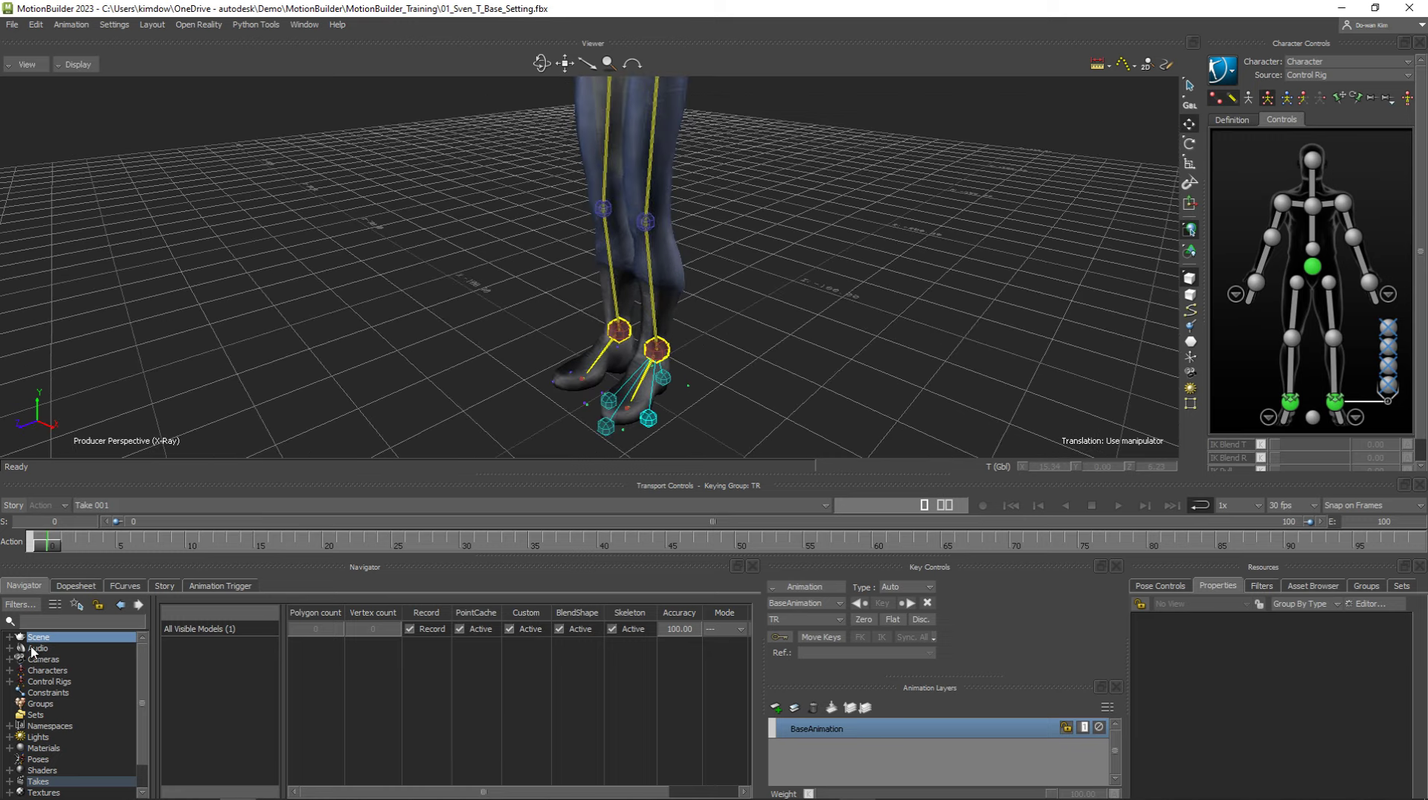
Step: Expand Characters in the Navigator and open Character's settings, solved by HIK 2016 Solver
{"action": "left_click", "coordinate": [8, 670]}
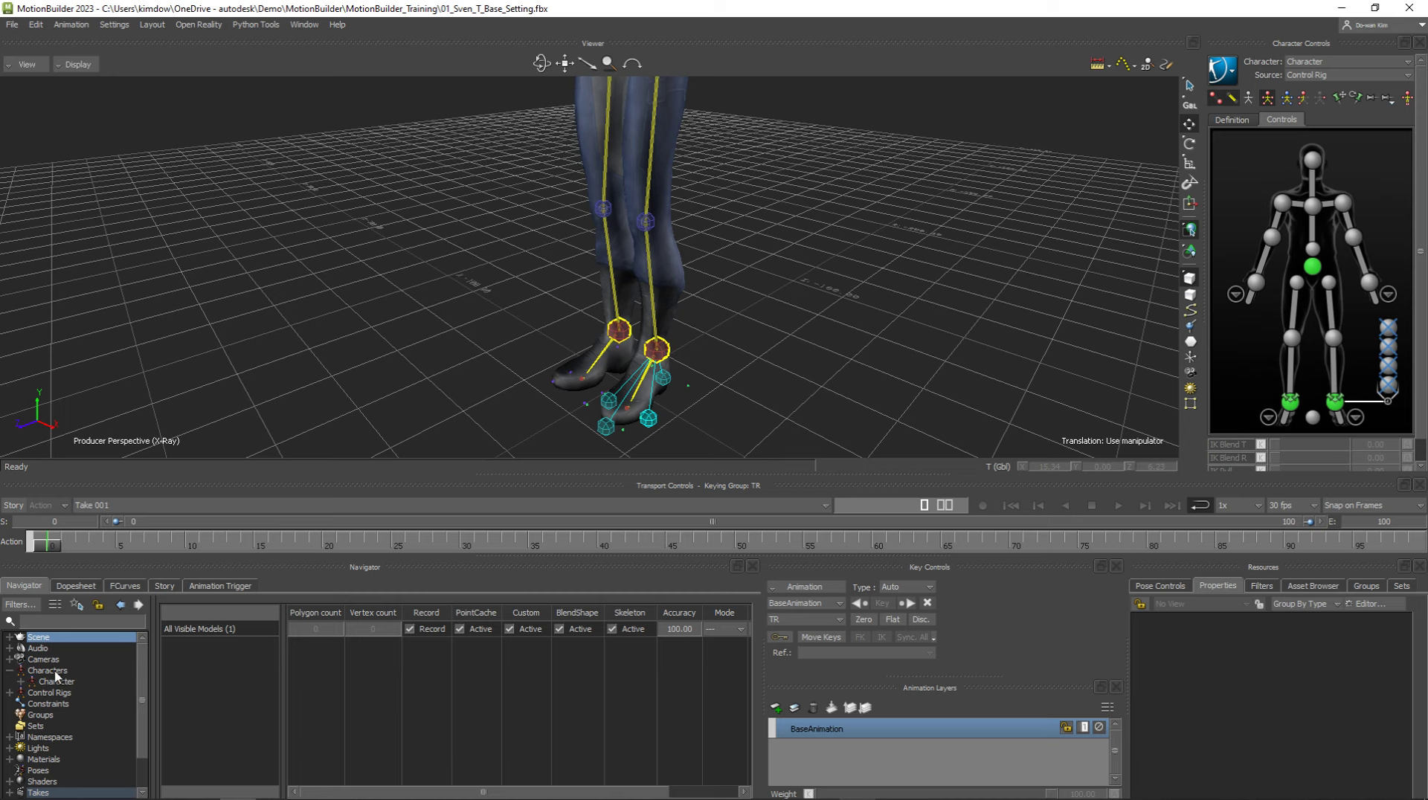
{"action": "left_click", "coordinate": [1267, 98]}
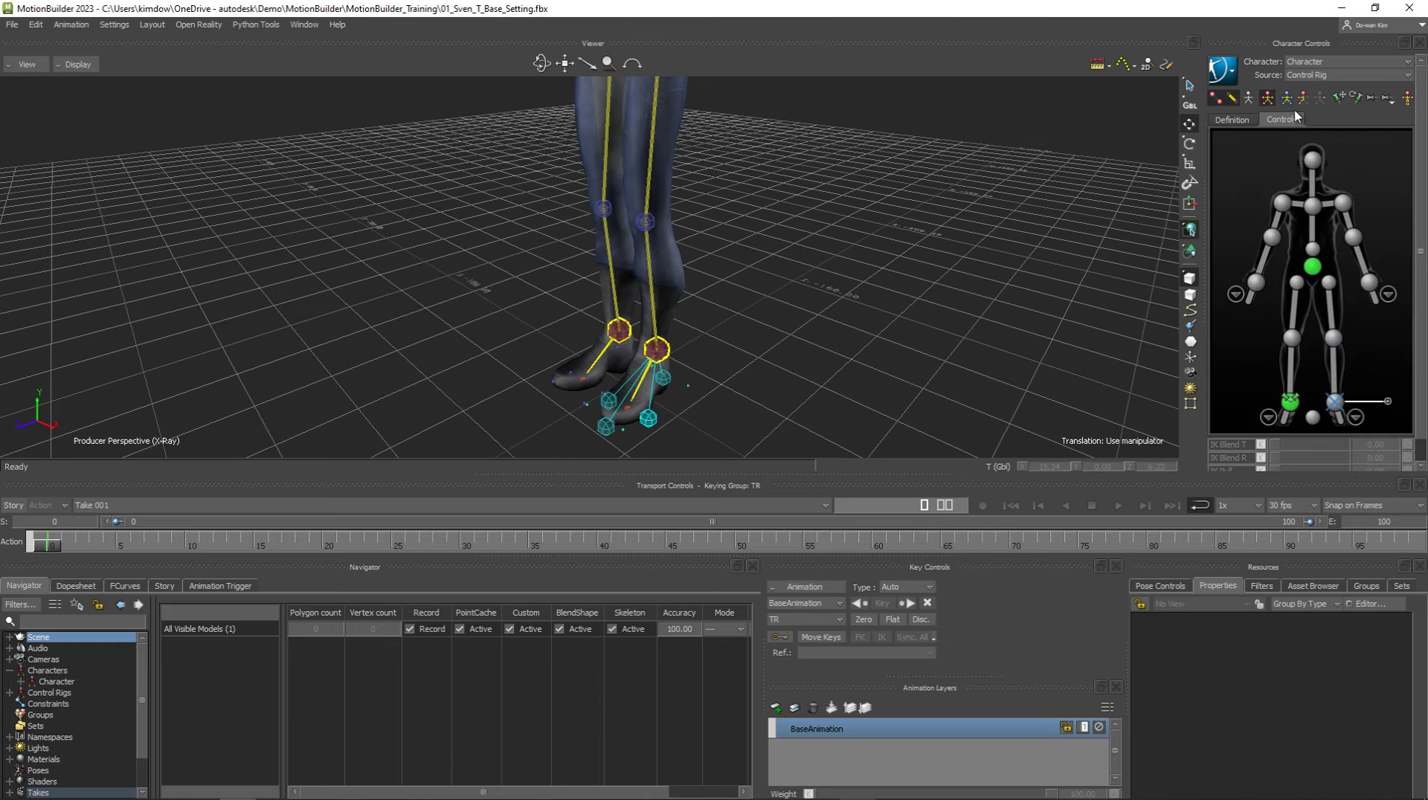
{"action": "double_click", "coordinate": [61, 682]}
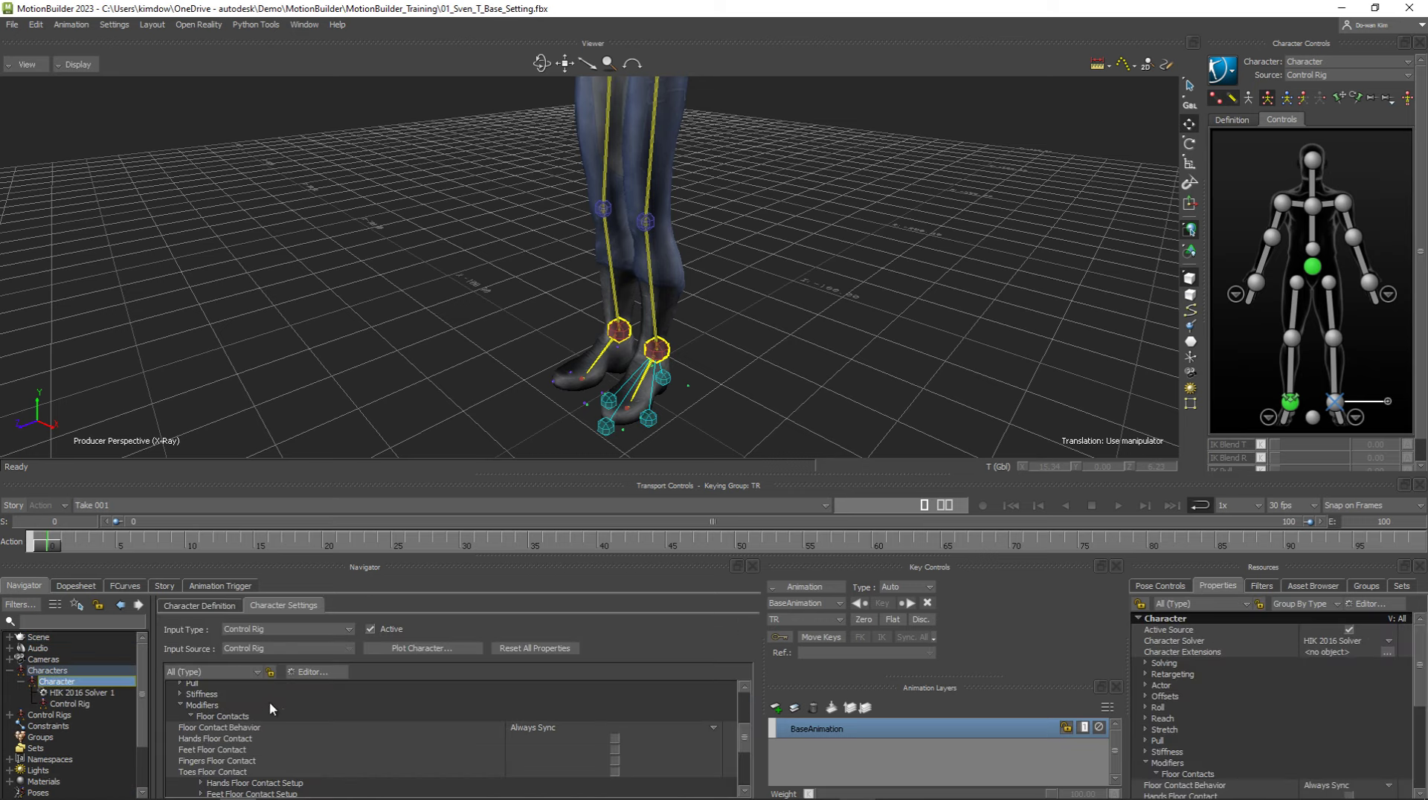
{"action": "scroll", "coordinate": [274, 703], "scroll_direction": "up", "scroll_amount": 4}
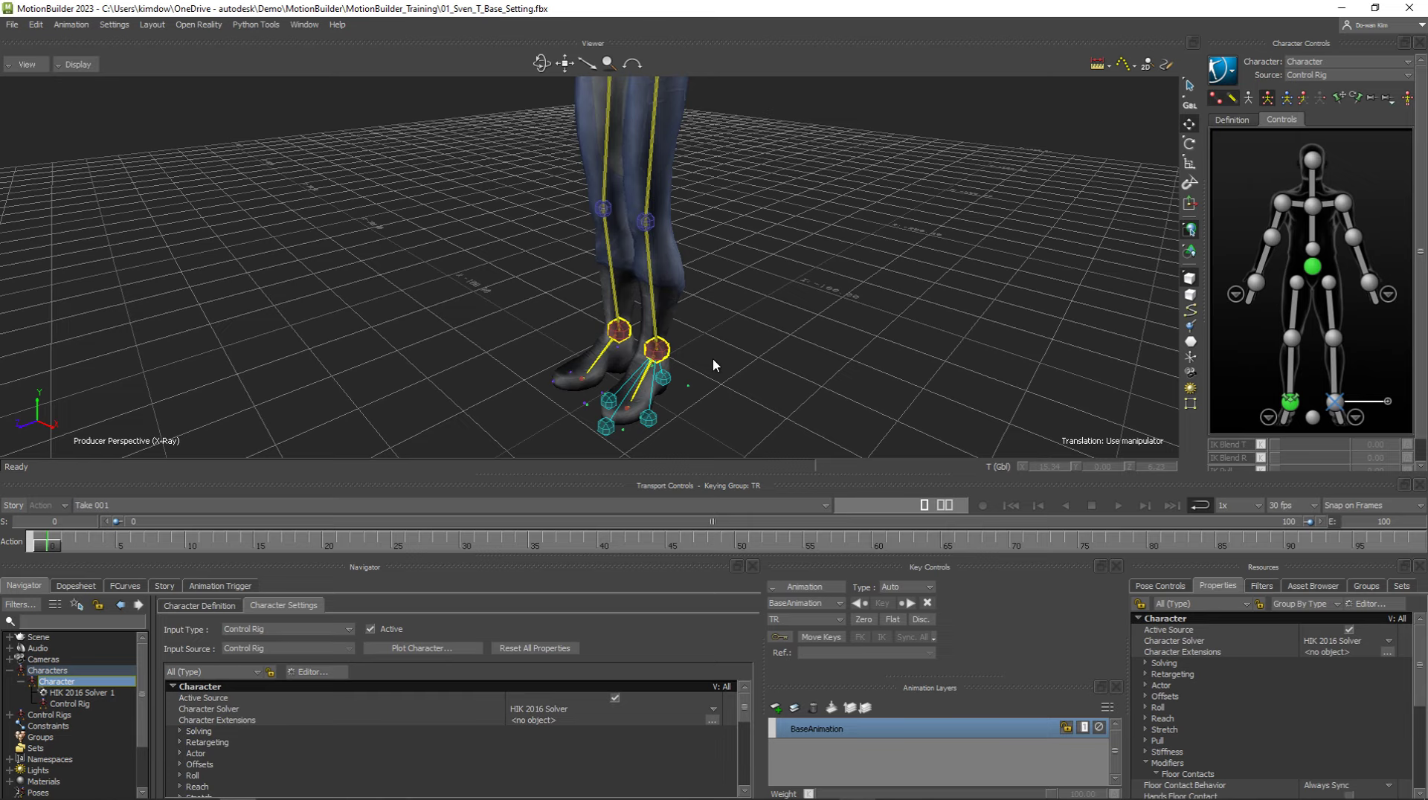
Step: View the legs from a low angle and select the left ankle effector to bend the leg
{"action": "left_click_drag", "start_coordinate": [712, 365], "coordinate": [746, 350], "text": "ctrl+shift"}
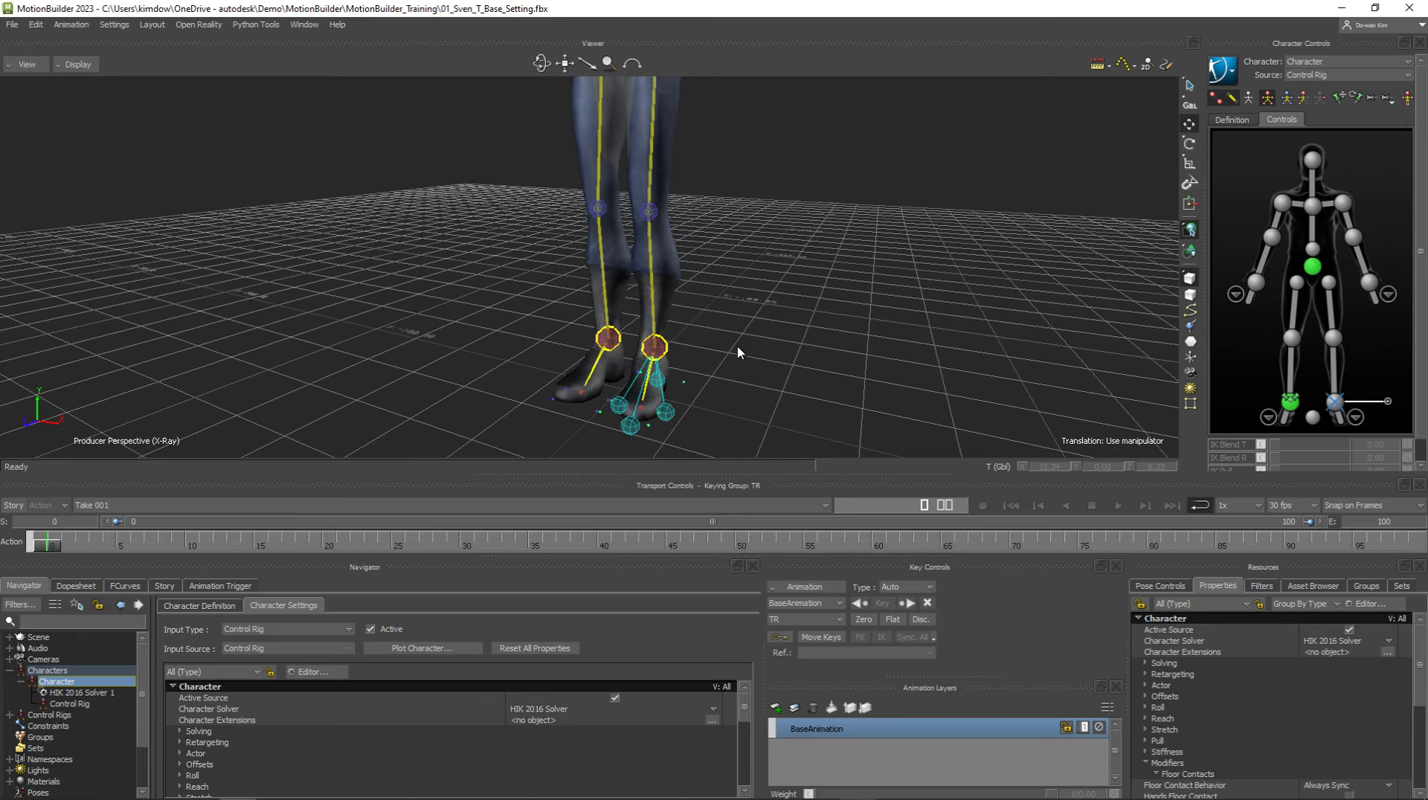
{"action": "mouse_move", "coordinate": [680, 330]}
{"action": "left_mouse_down", "text": "shift"}
{"action": "mouse_move", "coordinate": [678, 265]}
{"action": "mouse_move", "coordinate": [624, 319]}
{"action": "mouse_move", "coordinate": [690, 333]}
{"action": "mouse_move", "coordinate": [690, 356]}
{"action": "left_mouse_up", "text": "shift"}
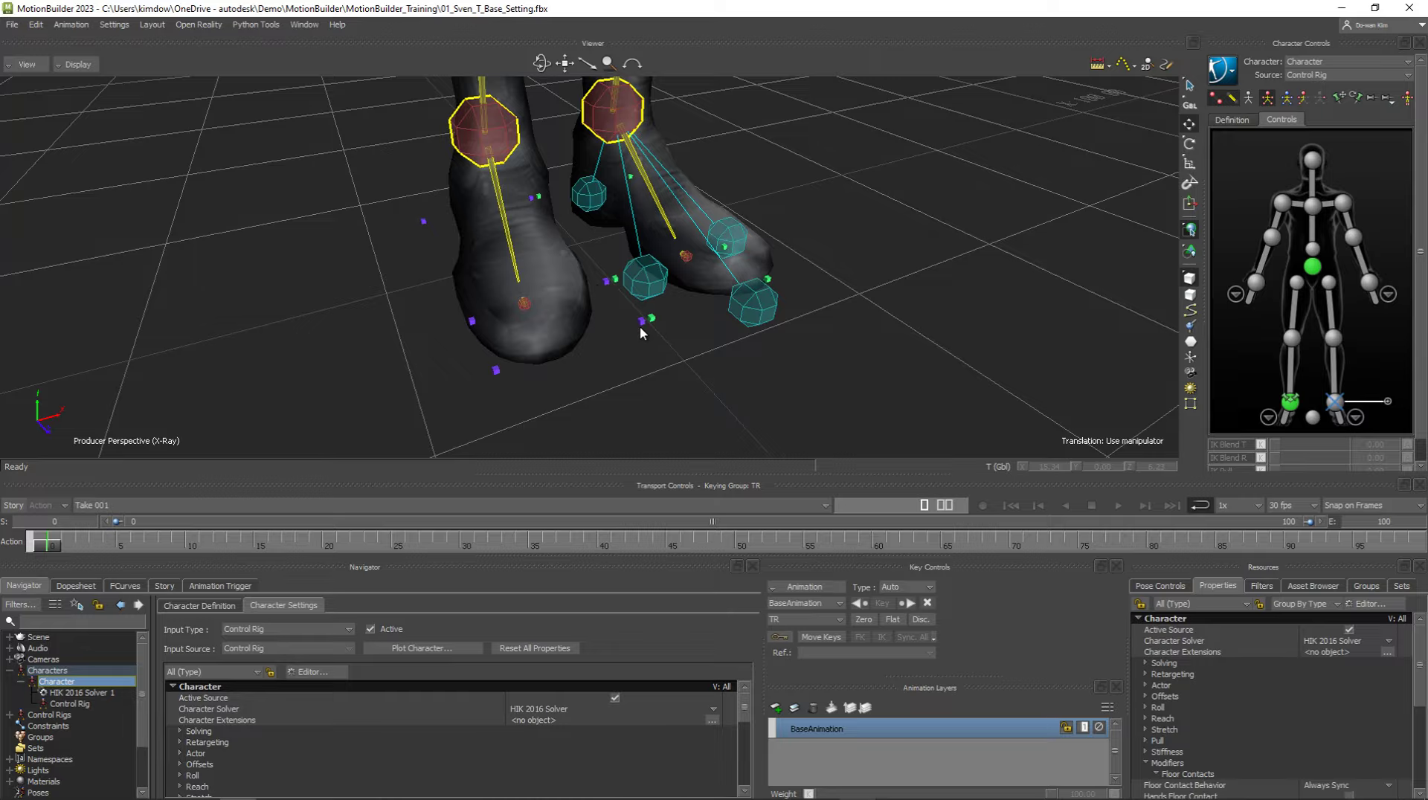
{"action": "left_click_drag", "start_coordinate": [726, 291], "coordinate": [175, 191], "text": "ctrl"}
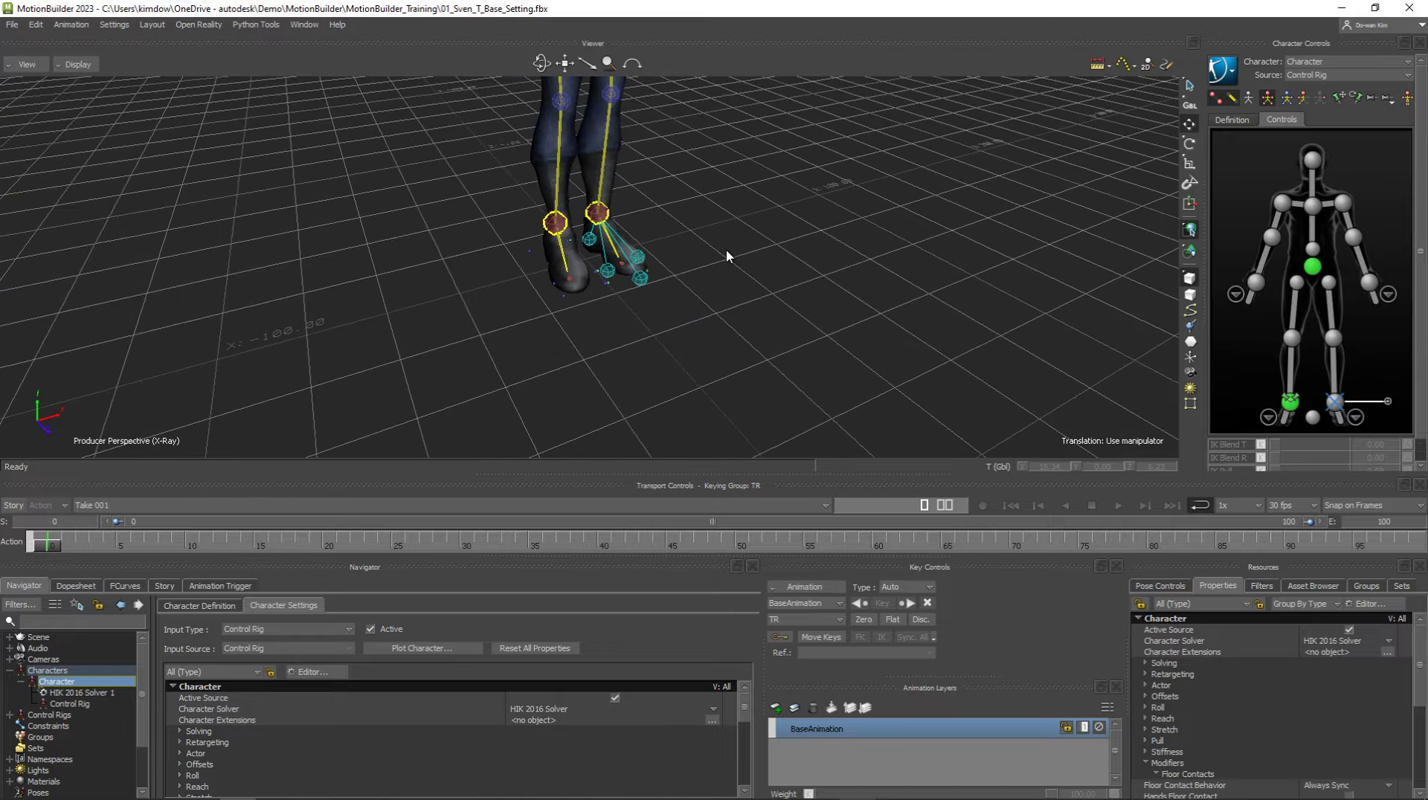
{"action": "mouse_move", "coordinate": [726, 249]}
{"action": "left_mouse_down", "text": "ctrl"}
{"action": "mouse_move", "coordinate": [704, 301]}
{"action": "mouse_move", "coordinate": [737, 201]}
{"action": "mouse_move", "coordinate": [599, 201]}
{"action": "mouse_move", "coordinate": [562, 220]}
{"action": "mouse_move", "coordinate": [626, 189]}
{"action": "left_mouse_up", "text": "ctrl"}
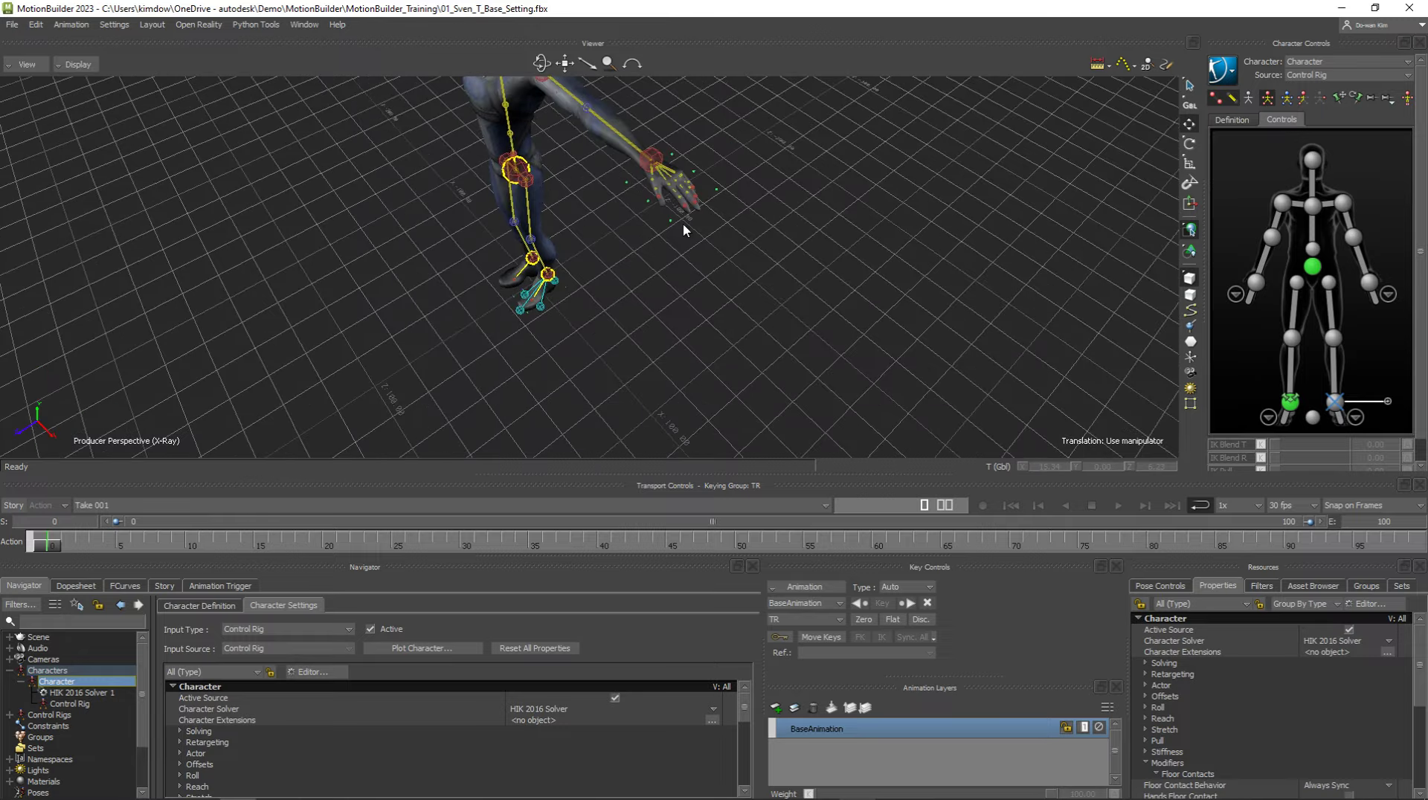
{"action": "mouse_move", "coordinate": [604, 322]}
{"action": "left_mouse_down", "text": "ctrl+shift"}
{"action": "mouse_move", "coordinate": [646, 292]}
{"action": "mouse_move", "coordinate": [593, 354]}
{"action": "mouse_move", "coordinate": [654, 236]}
{"action": "mouse_move", "coordinate": [666, 290]}
{"action": "mouse_move", "coordinate": [730, 226]}
{"action": "mouse_move", "coordinate": [717, 311]}
{"action": "mouse_move", "coordinate": [627, 279]}
{"action": "mouse_move", "coordinate": [714, 321]}
{"action": "mouse_move", "coordinate": [790, 321]}
{"action": "mouse_move", "coordinate": [710, 282]}
{"action": "mouse_move", "coordinate": [679, 244]}
{"action": "mouse_move", "coordinate": [695, 310]}
{"action": "mouse_move", "coordinate": [685, 404]}
{"action": "left_mouse_up", "text": "ctrl+shift"}
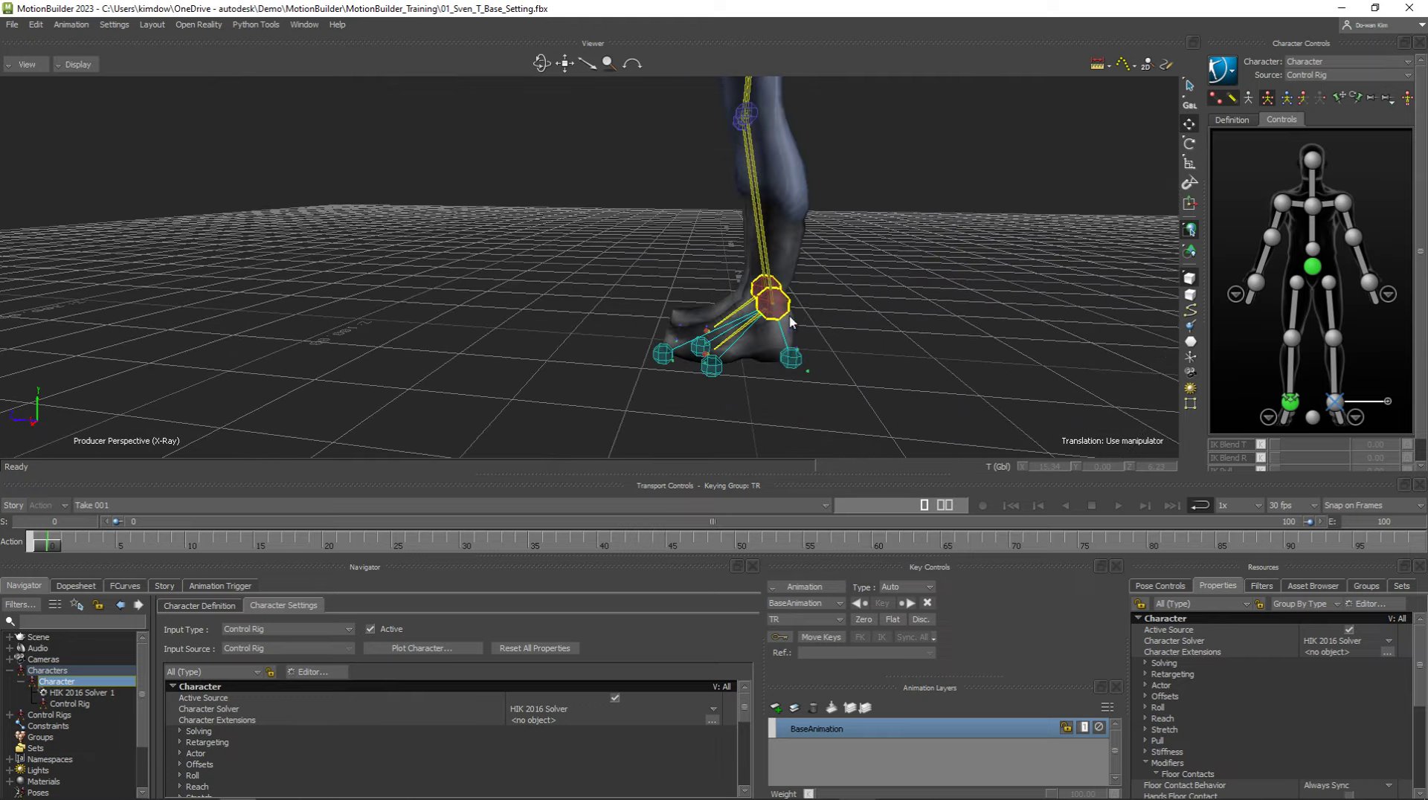
{"action": "left_click", "coordinate": [773, 312]}
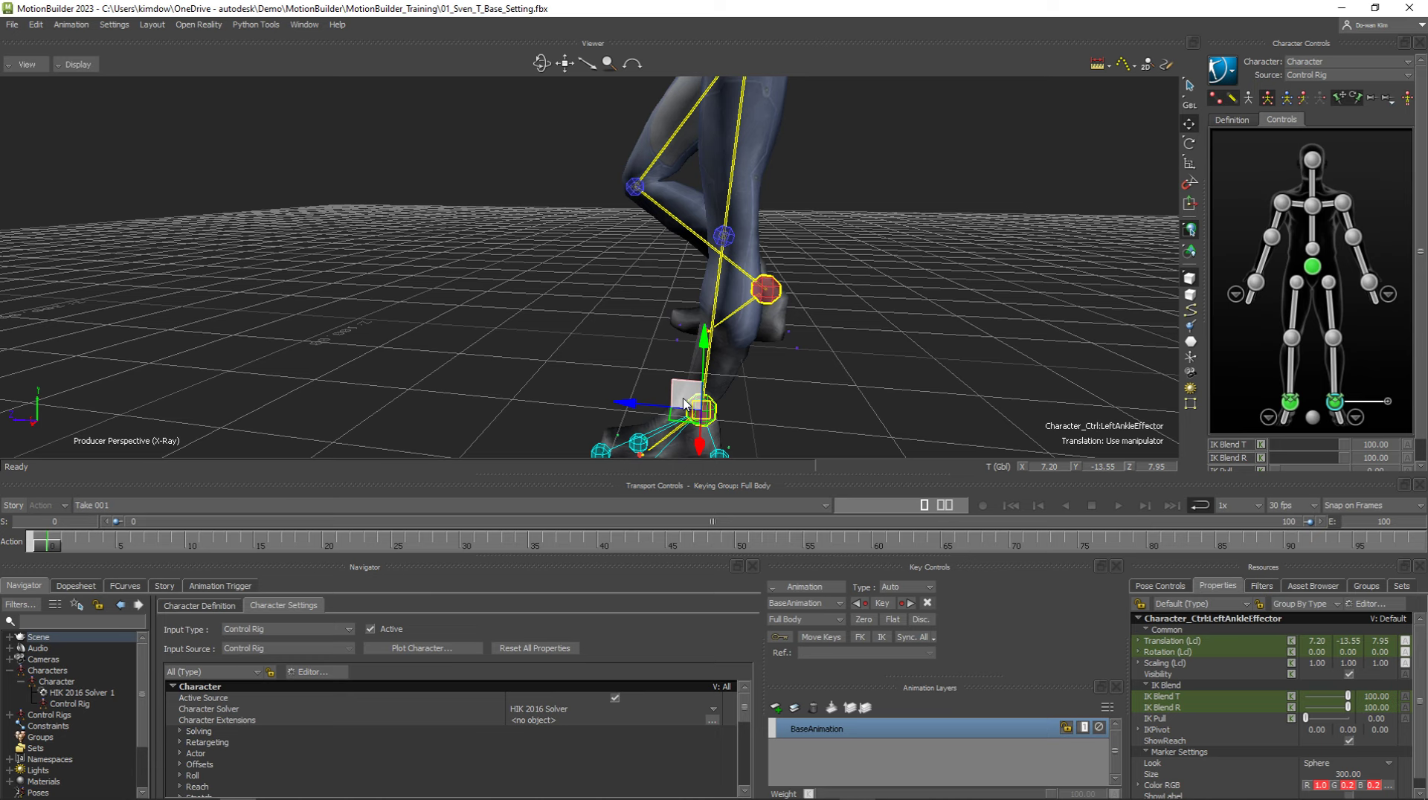
Step: Undo the ankle move, returning the effector to 7.20, 11.90, -5.85
{"action": "key", "text": "ctrl+z"}
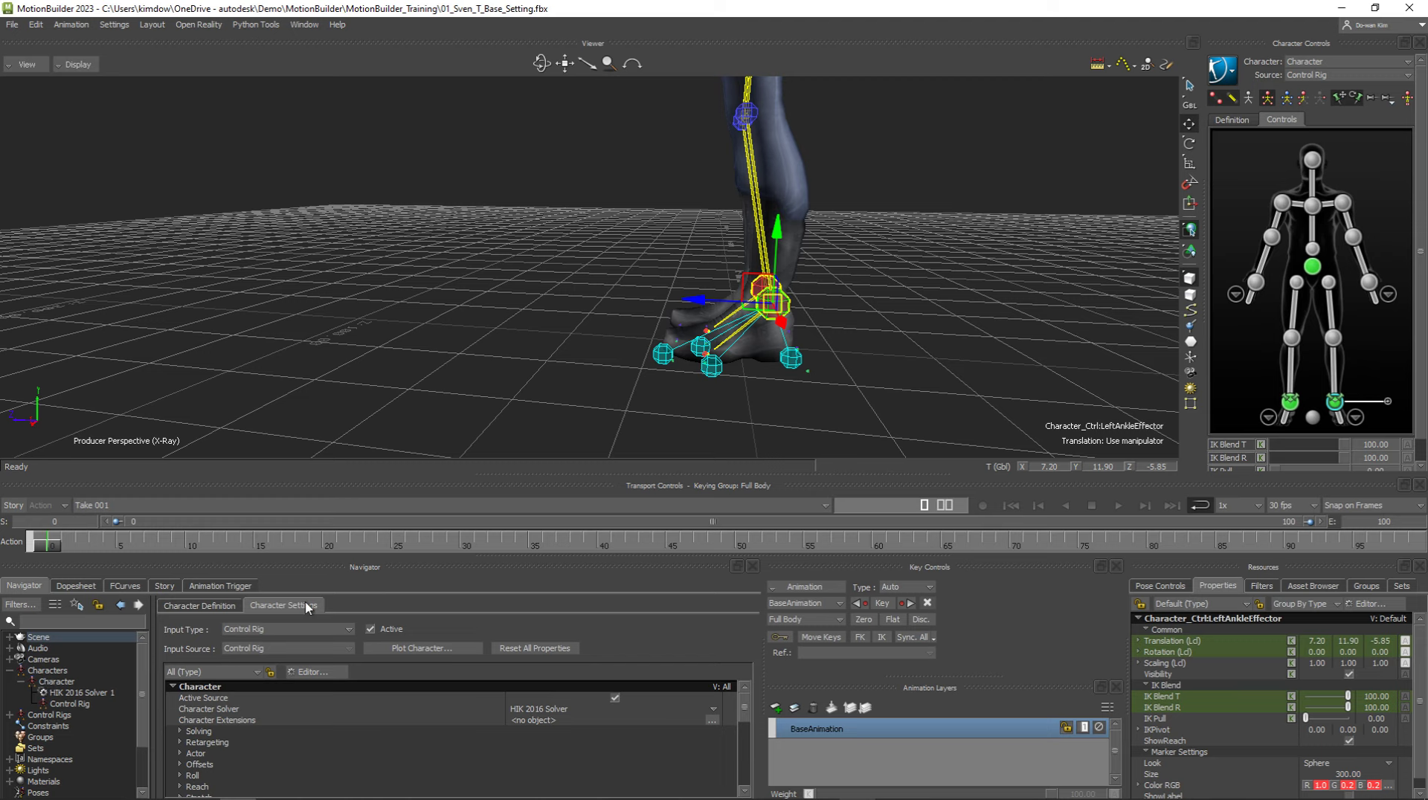
Step: Expand Modifiers > Floor Contacts in Character Settings and zoom out to the whole character
{"action": "scroll", "coordinate": [235, 758], "scroll_direction": "down", "scroll_amount": 3}
{"action": "left_click", "coordinate": [181, 754]}
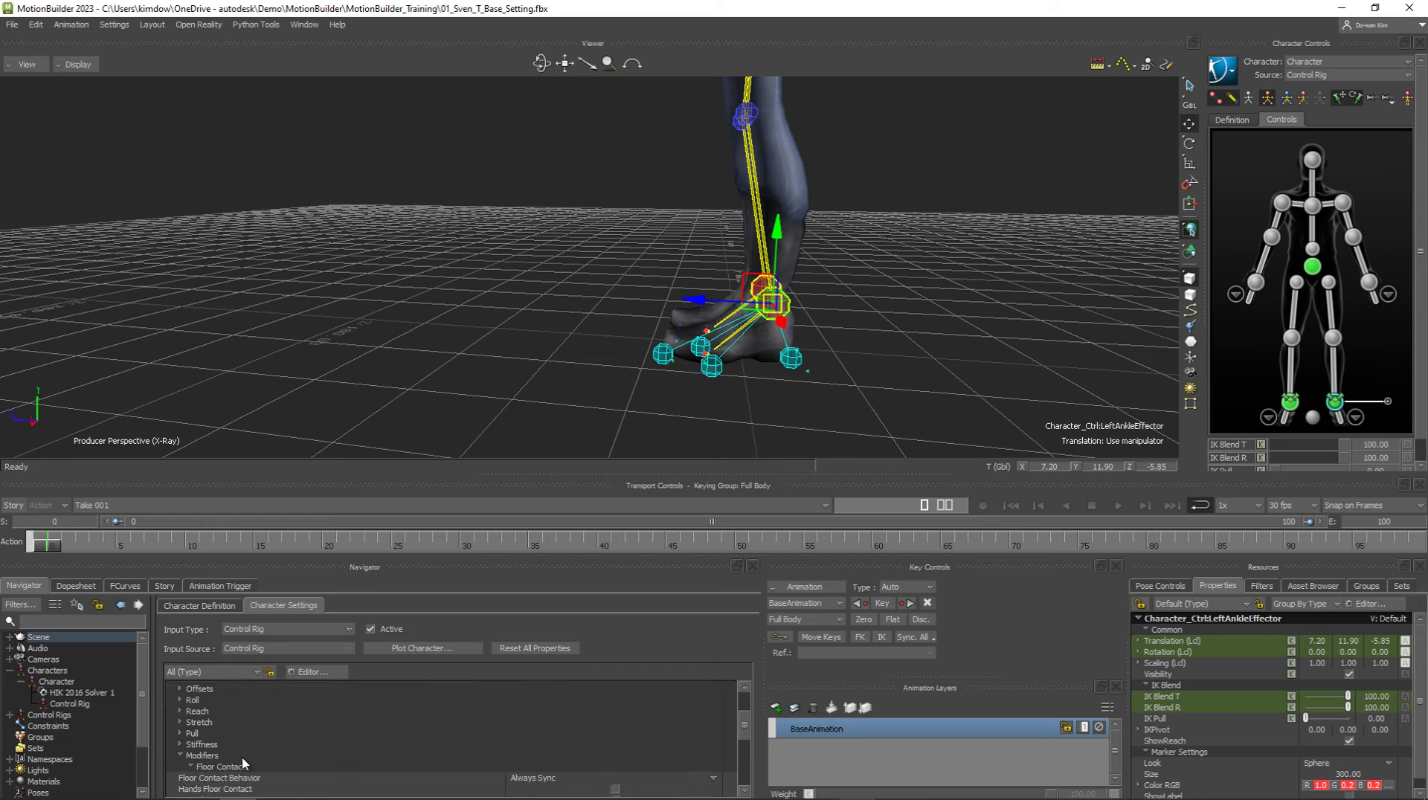
{"action": "left_click", "coordinate": [180, 753]}
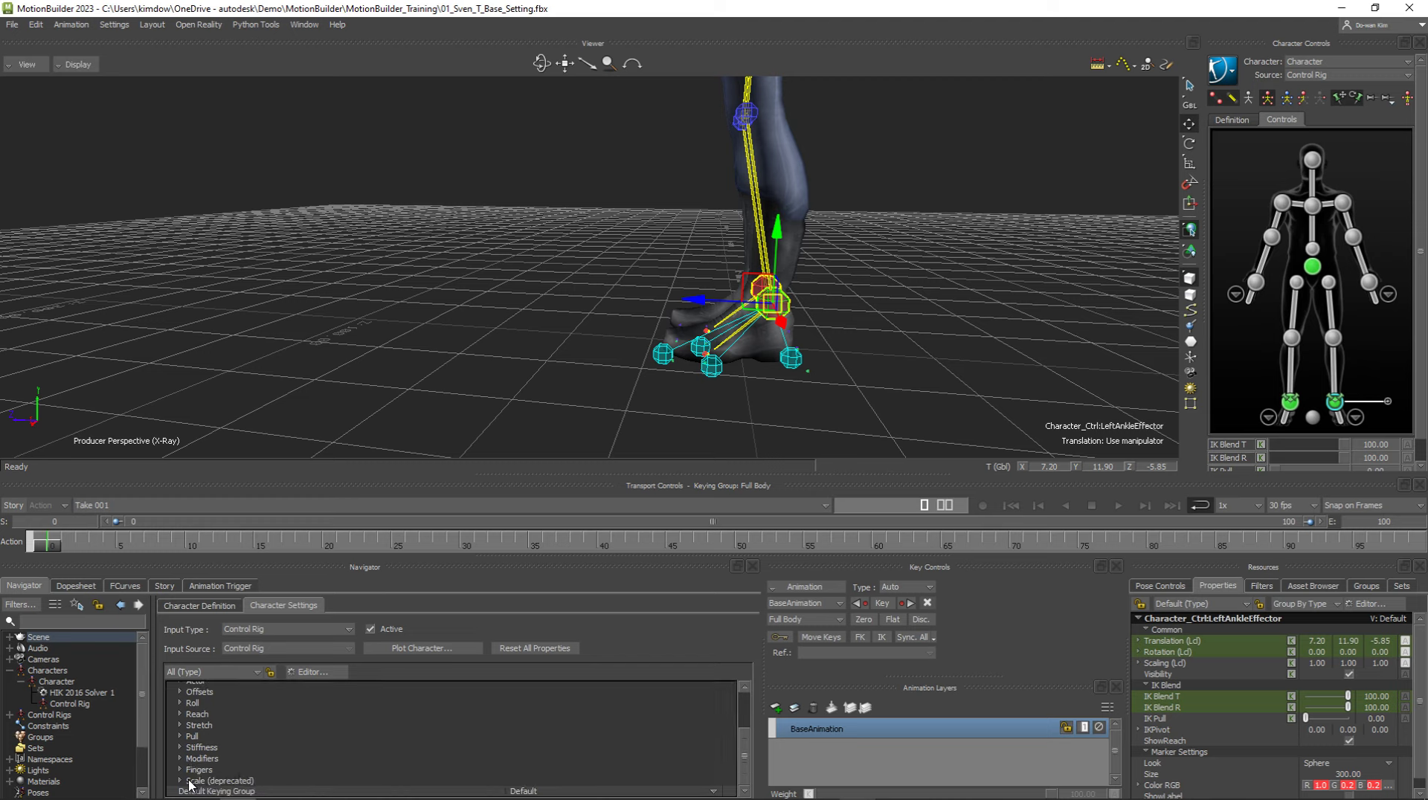
{"action": "left_click", "coordinate": [180, 759]}
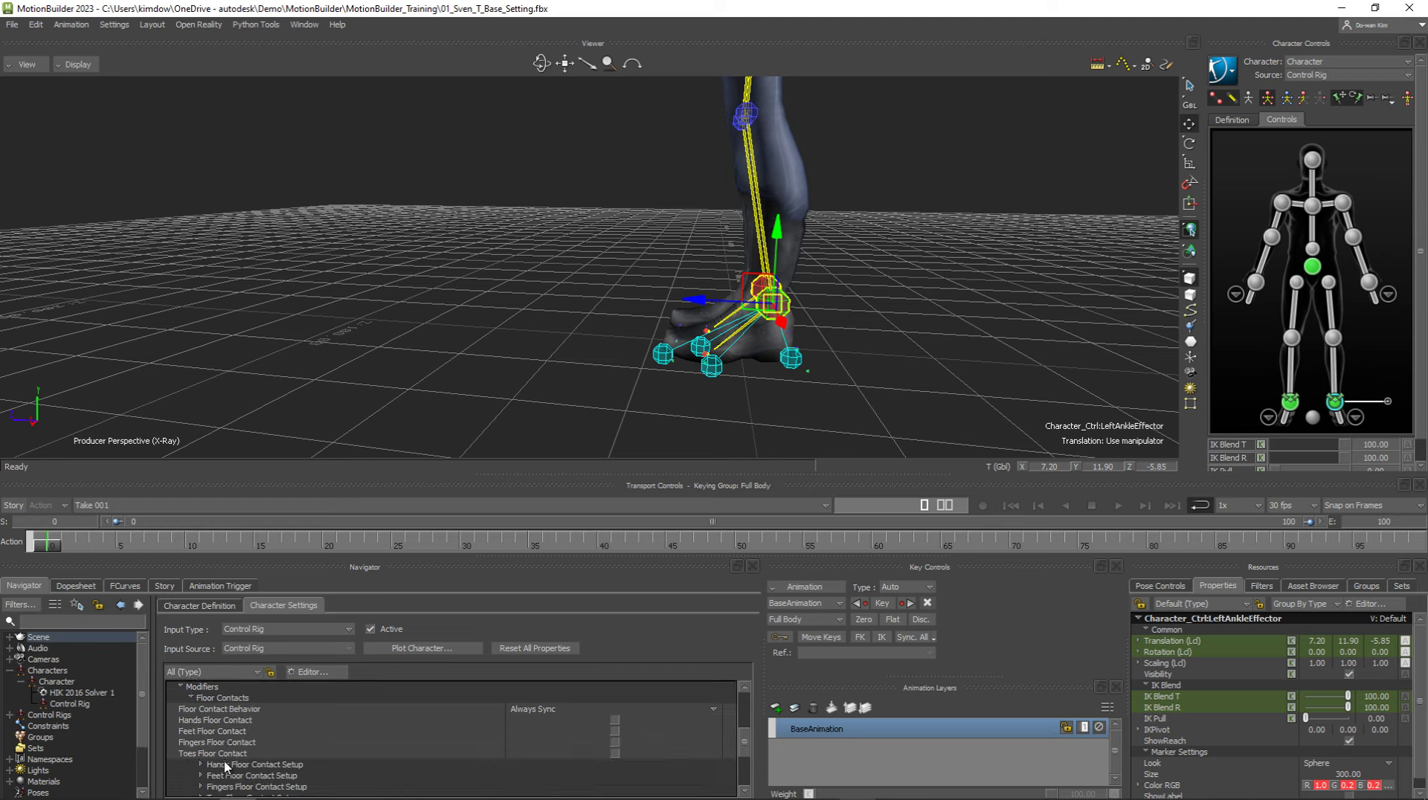
{"action": "left_click", "coordinate": [192, 699]}
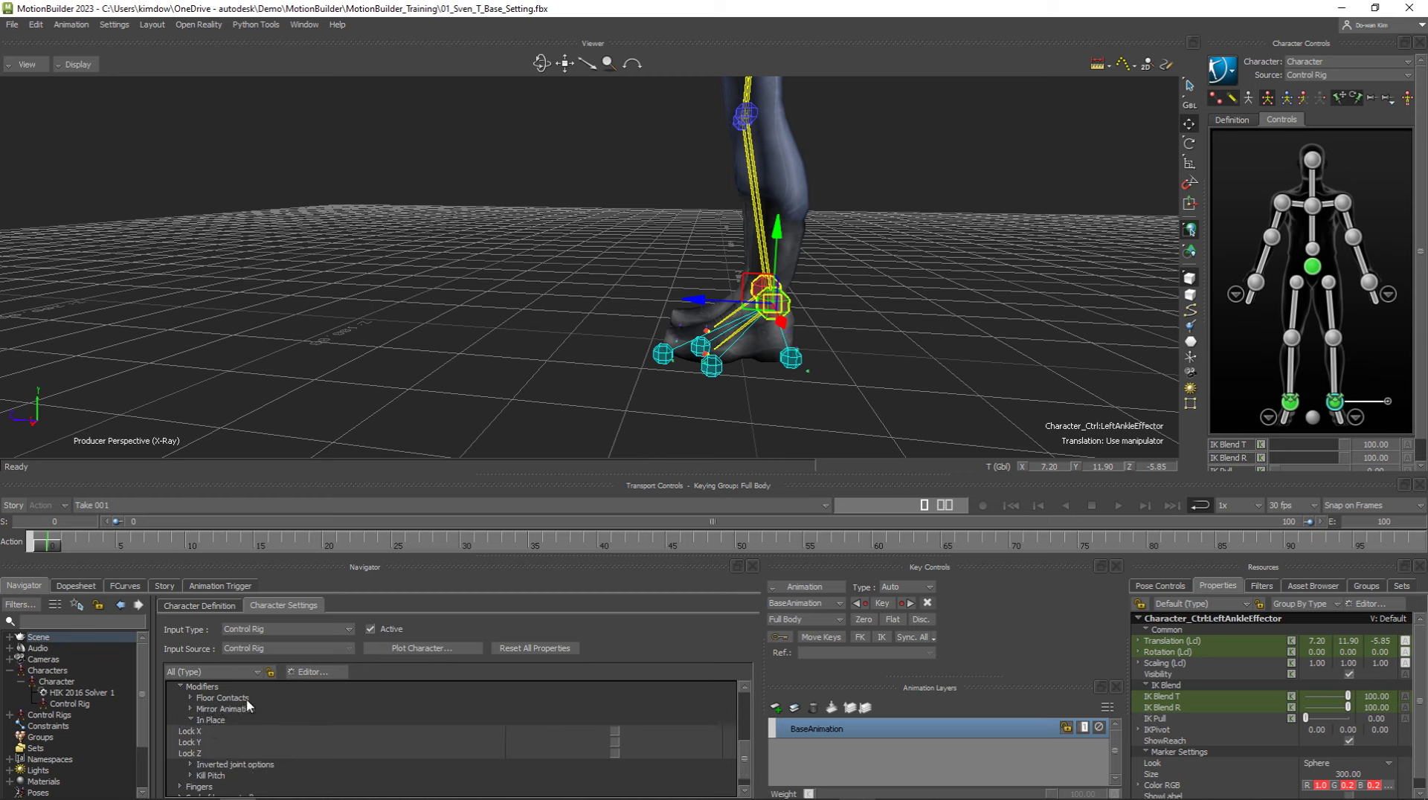
{"action": "left_click", "coordinate": [191, 698]}
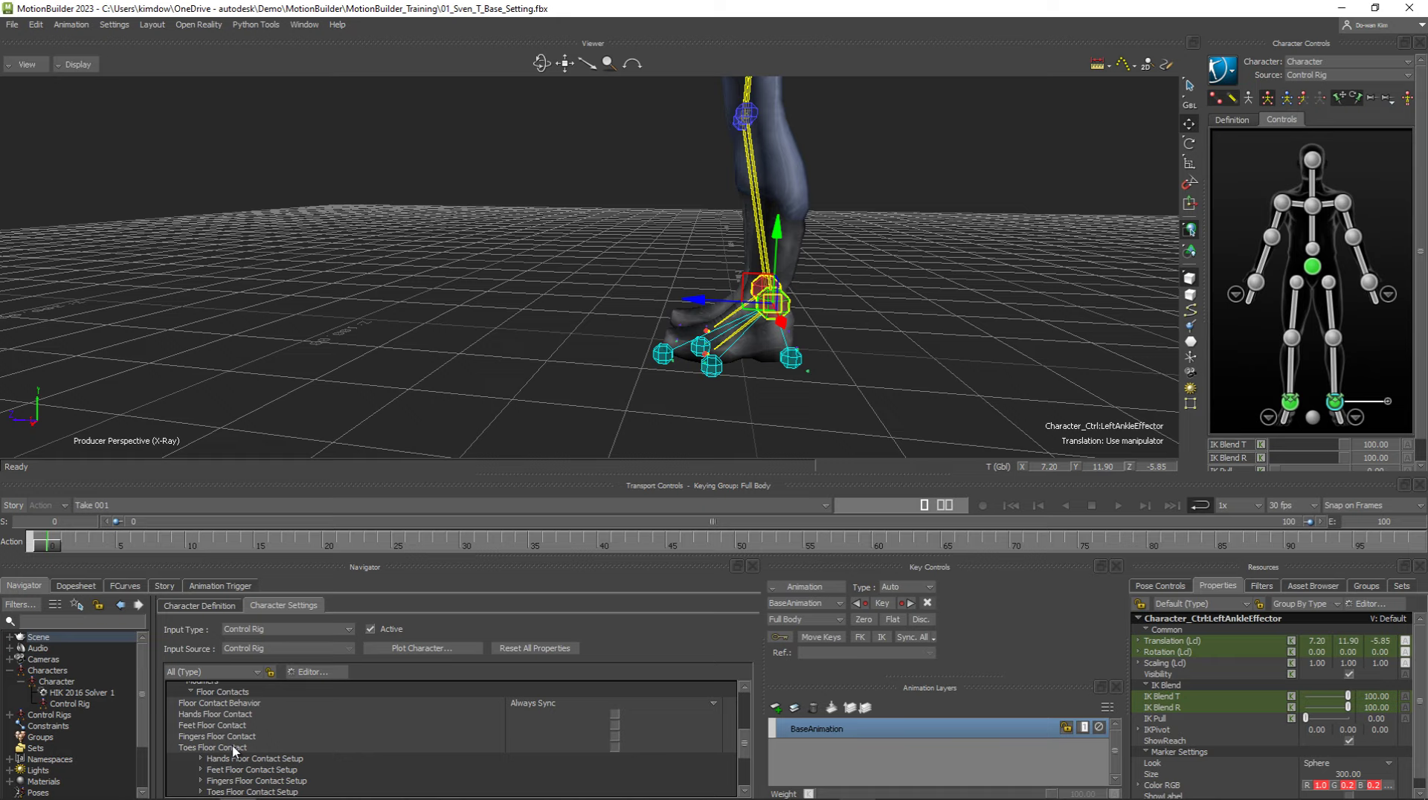
{"action": "mouse_move", "coordinate": [1031, 276]}
{"action": "left_mouse_down", "text": "ctrl+shift"}
{"action": "mouse_move", "coordinate": [824, 289]}
{"action": "mouse_move", "coordinate": [833, 300]}
{"action": "left_mouse_up", "text": "ctrl+shift"}
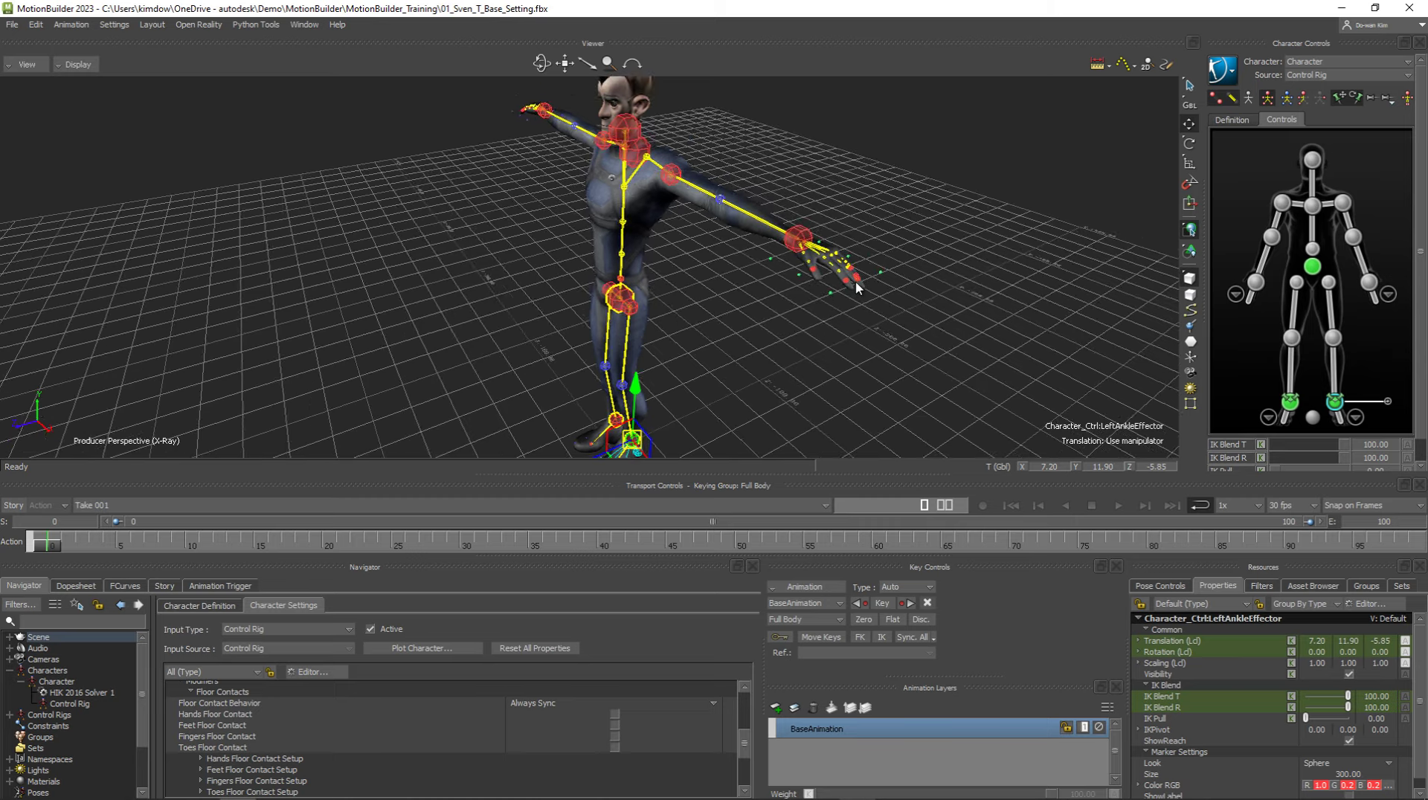
Step: Check Hands Floor Contact and Feet Floor Contact, then test by dragging the effector
{"action": "mouse_move", "coordinate": [772, 362]}
{"action": "left_mouse_down", "text": "ctrl"}
{"action": "mouse_move", "coordinate": [771, 261]}
{"action": "mouse_move", "coordinate": [858, 339]}
{"action": "mouse_move", "coordinate": [867, 319]}
{"action": "mouse_move", "coordinate": [801, 317]}
{"action": "left_mouse_up", "text": "ctrl"}
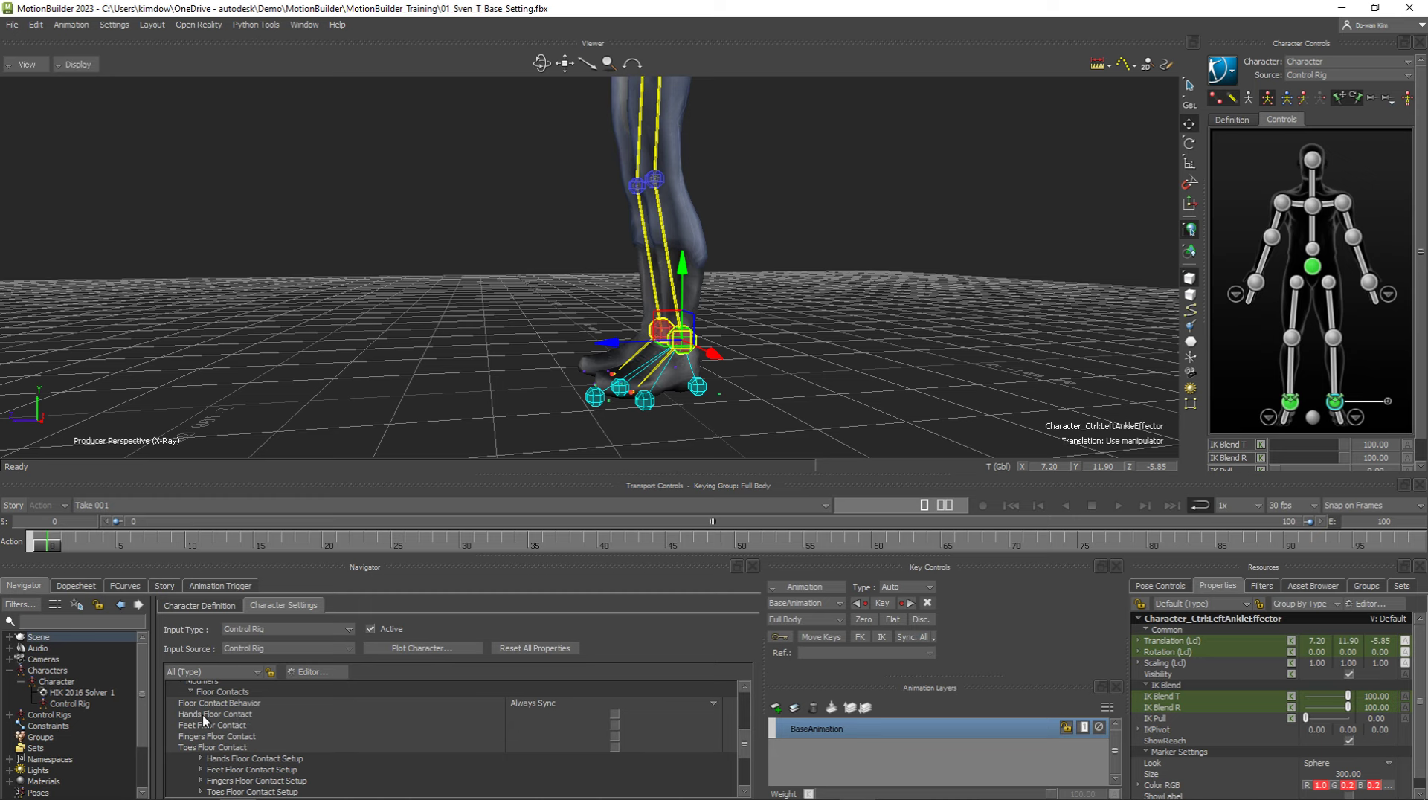
{"action": "left_click", "coordinate": [613, 715]}
{"action": "left_click", "coordinate": [614, 725]}
{"action": "mouse_move", "coordinate": [692, 357]}
{"action": "left_mouse_down"}
{"action": "mouse_move", "coordinate": [725, 389]}
{"action": "mouse_move", "coordinate": [676, 344]}
{"action": "mouse_move", "coordinate": [629, 206]}
{"action": "mouse_move", "coordinate": [599, 318]}
{"action": "mouse_move", "coordinate": [621, 383]}
{"action": "mouse_move", "coordinate": [767, 348]}
{"action": "left_mouse_up"}
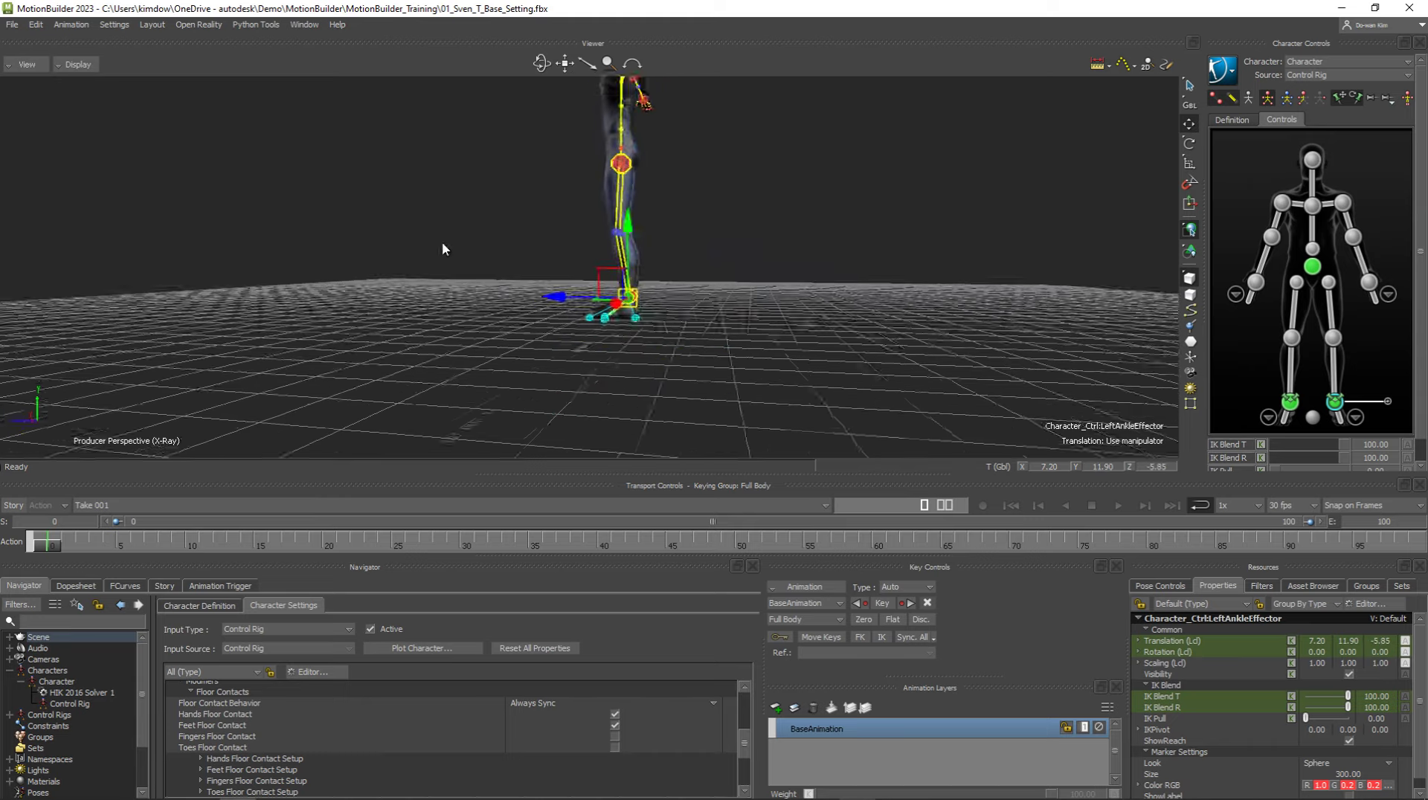
{"action": "mouse_move", "coordinate": [899, 314]}
{"action": "left_mouse_down", "text": "ctrl+shift"}
{"action": "mouse_move", "coordinate": [774, 161]}
{"action": "mouse_move", "coordinate": [711, 176]}
{"action": "mouse_move", "coordinate": [692, 382]}
{"action": "mouse_move", "coordinate": [682, 196]}
{"action": "left_mouse_up", "text": "ctrl+shift"}
Step: Pull the left wrist effector toward the floor, then reset to the standing pose
{"action": "left_click", "coordinate": [679, 180]}
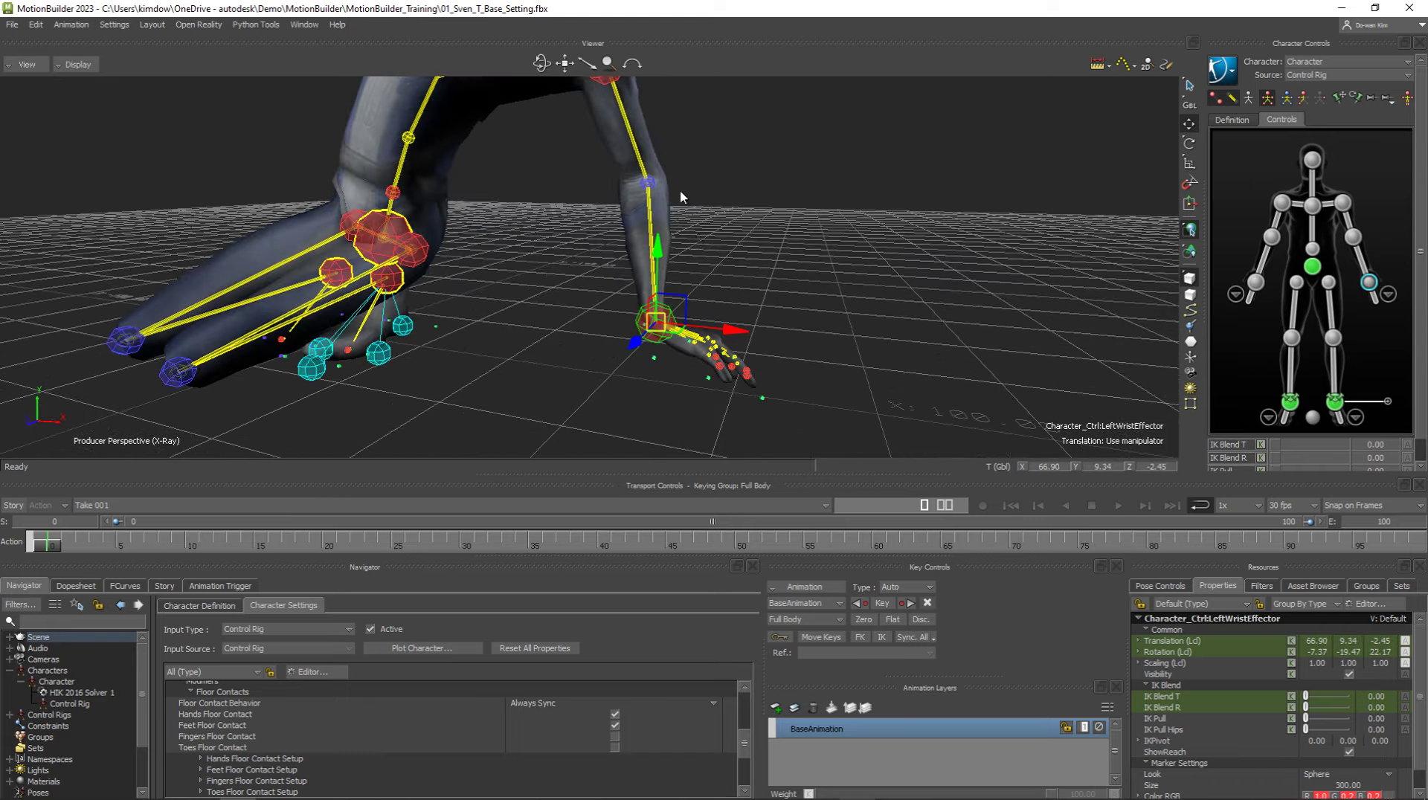
{"action": "mouse_move", "coordinate": [676, 312]}
{"action": "left_mouse_down"}
{"action": "mouse_move", "coordinate": [685, 232]}
{"action": "mouse_move", "coordinate": [682, 337]}
{"action": "mouse_move", "coordinate": [654, 392]}
{"action": "mouse_move", "coordinate": [673, 395]}
{"action": "left_mouse_up"}
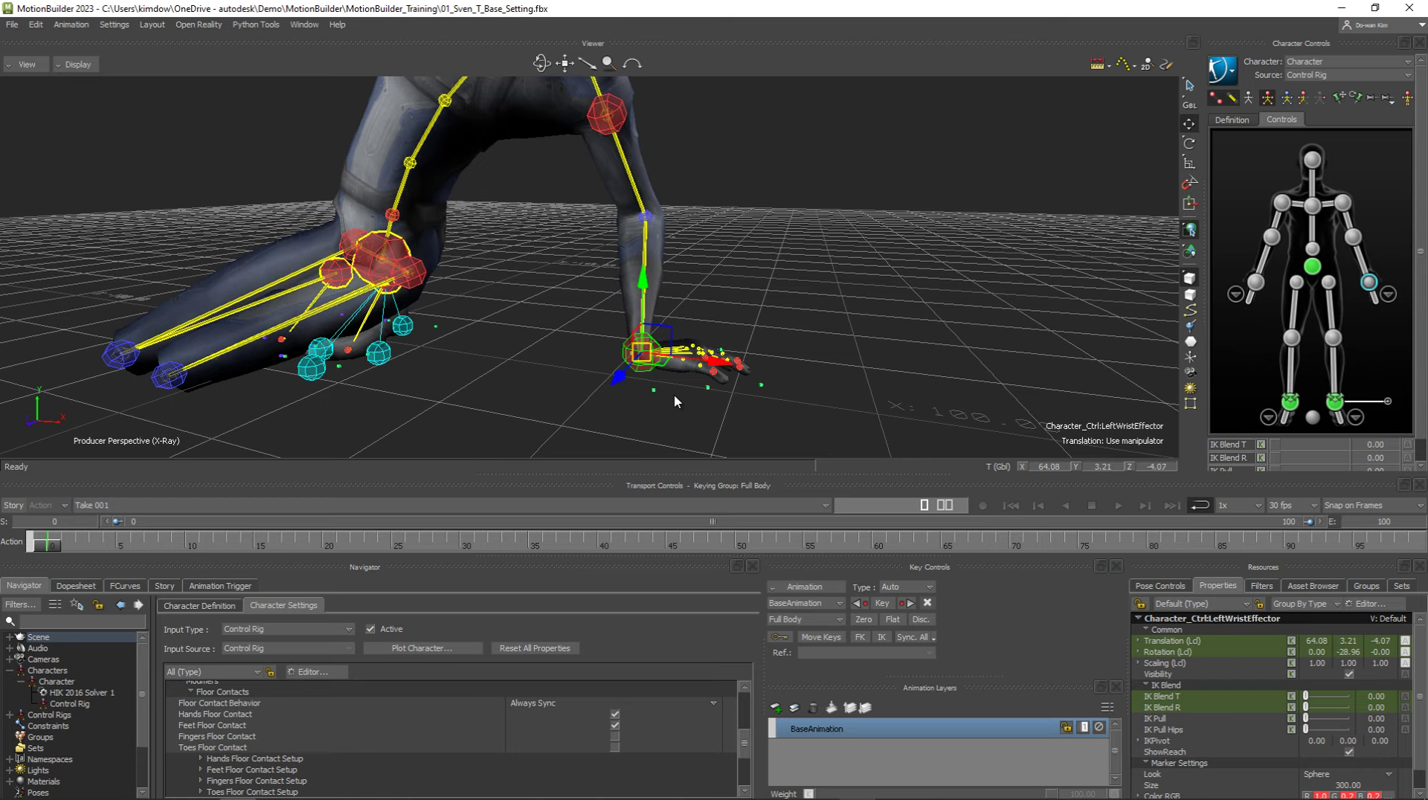
{"action": "left_click", "coordinate": [1408, 98]}
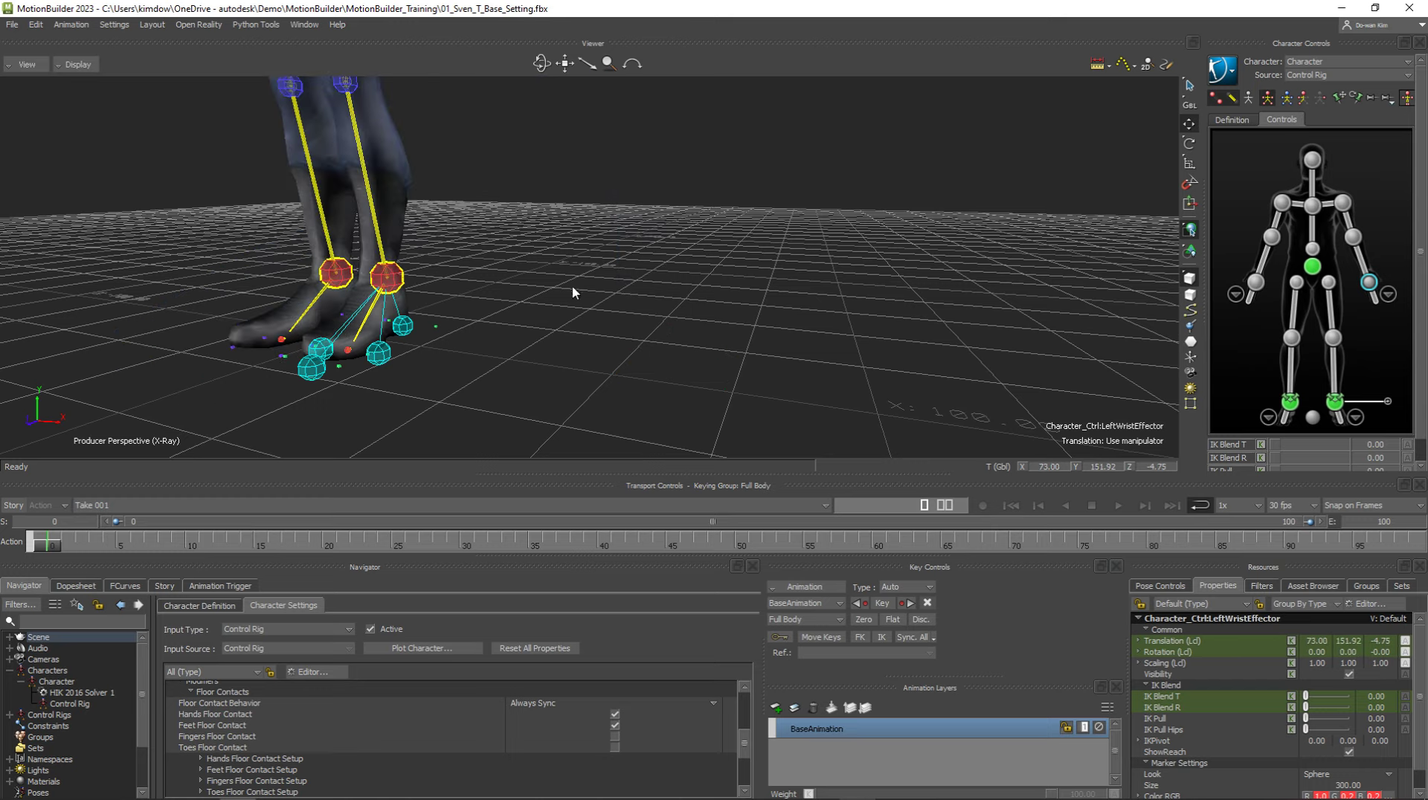
{"action": "mouse_move", "coordinate": [572, 284]}
{"action": "left_mouse_down", "text": "ctrl+shift"}
{"action": "mouse_move", "coordinate": [656, 172]}
{"action": "mouse_move", "coordinate": [443, 293]}
{"action": "mouse_move", "coordinate": [603, 394]}
{"action": "left_mouse_up", "text": "ctrl+shift"}
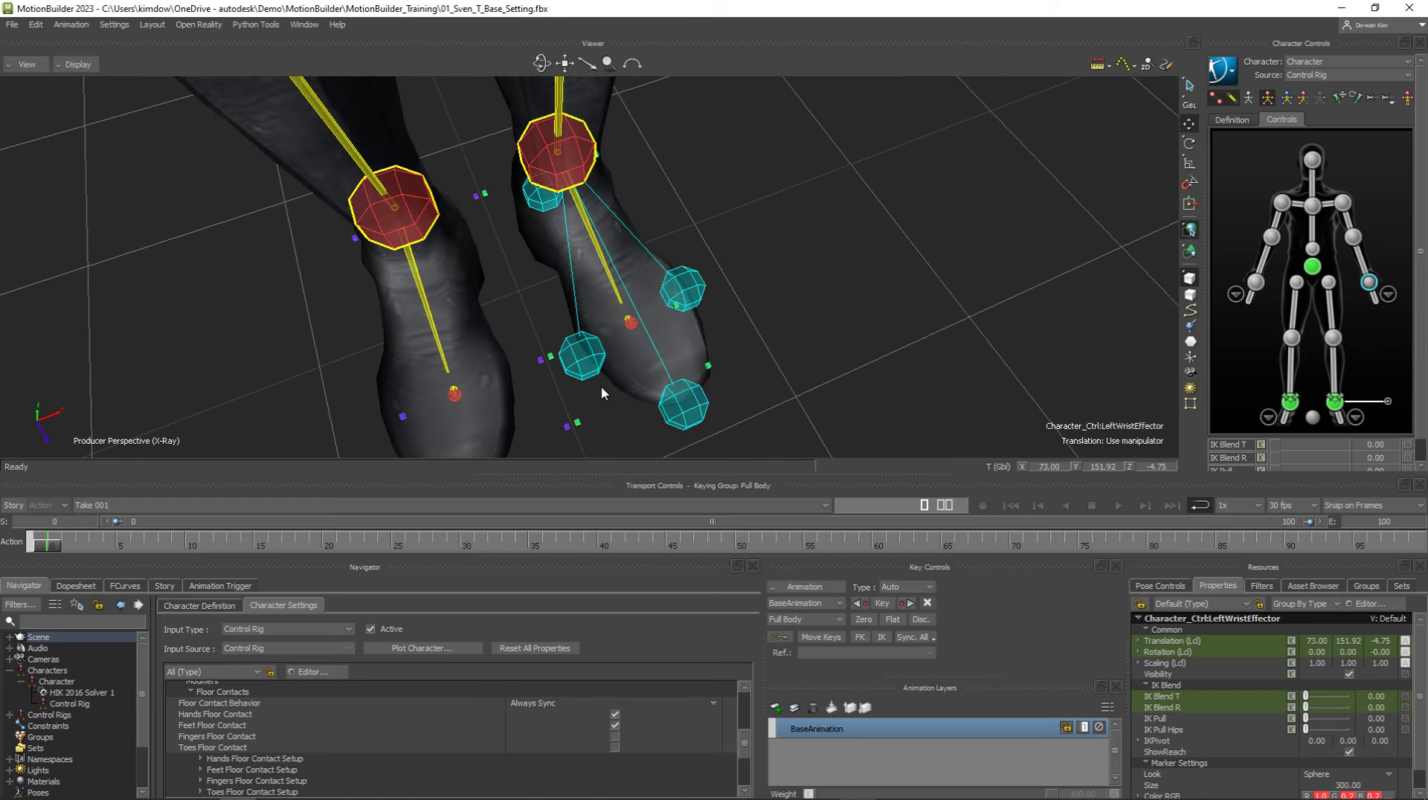
{"action": "left_click", "coordinate": [578, 429]}
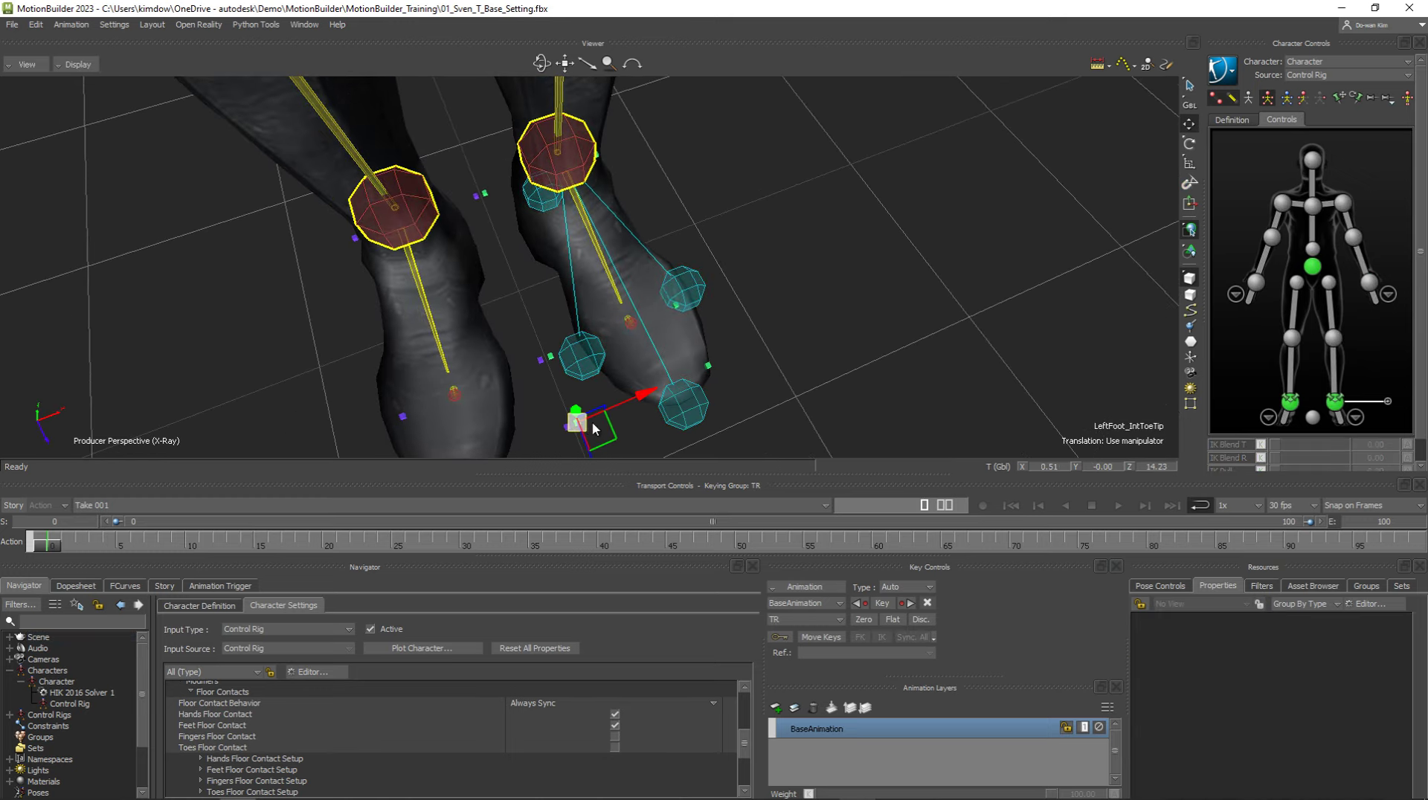
{"action": "mouse_move", "coordinate": [639, 393]}
{"action": "left_mouse_down"}
{"action": "mouse_move", "coordinate": [683, 385]}
{"action": "mouse_move", "coordinate": [741, 432]}
{"action": "left_mouse_up"}
{"action": "left_click", "coordinate": [709, 372]}
{"action": "middle_click_drag", "start_coordinate": [741, 433], "coordinate": [612, 327]}
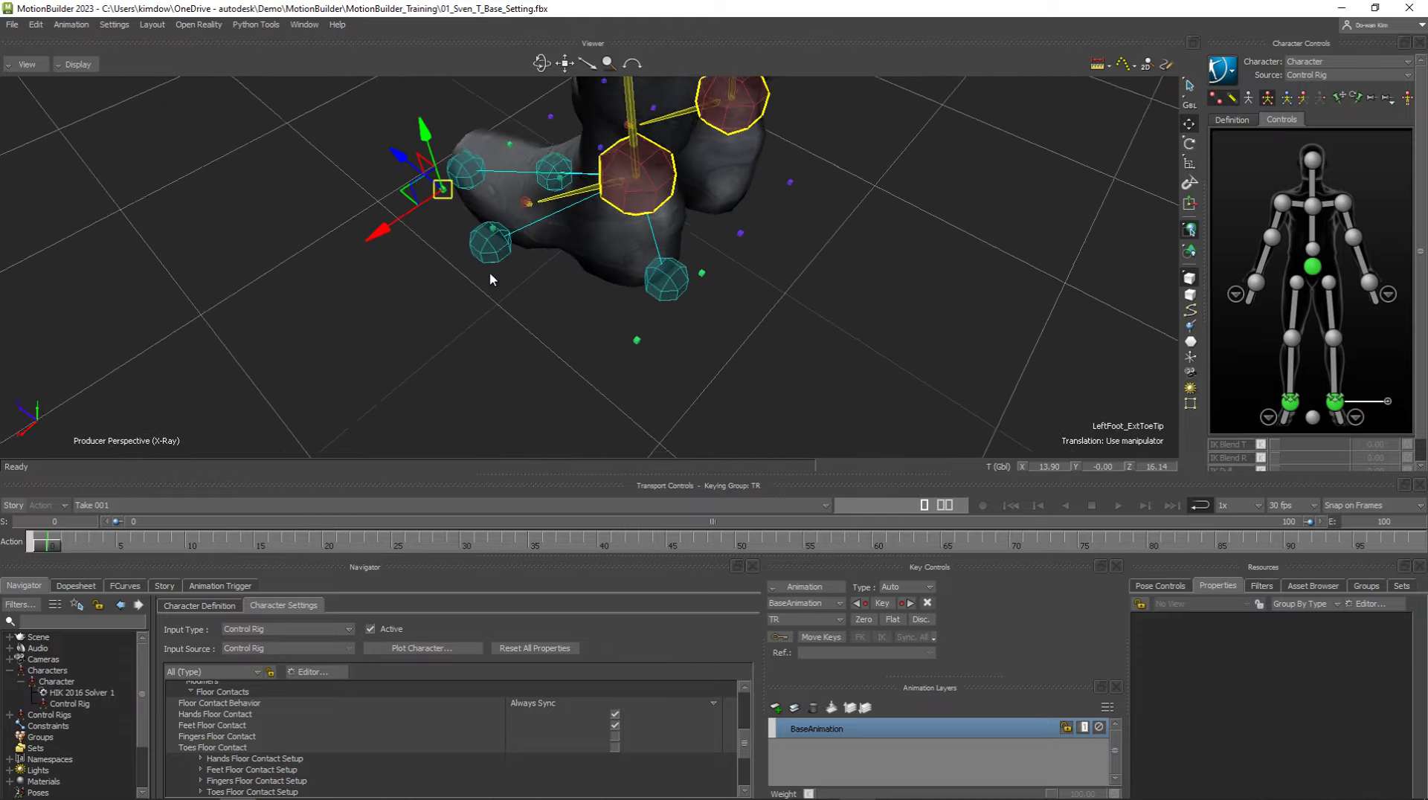
{"action": "left_click", "coordinate": [636, 344]}
{"action": "left_click_drag", "start_coordinate": [585, 303], "coordinate": [565, 296]}
{"action": "mouse_move", "coordinate": [564, 296]}
{"action": "middle_mouse_down"}
{"action": "mouse_move", "coordinate": [476, 287]}
{"action": "mouse_move", "coordinate": [520, 184]}
{"action": "middle_mouse_up"}
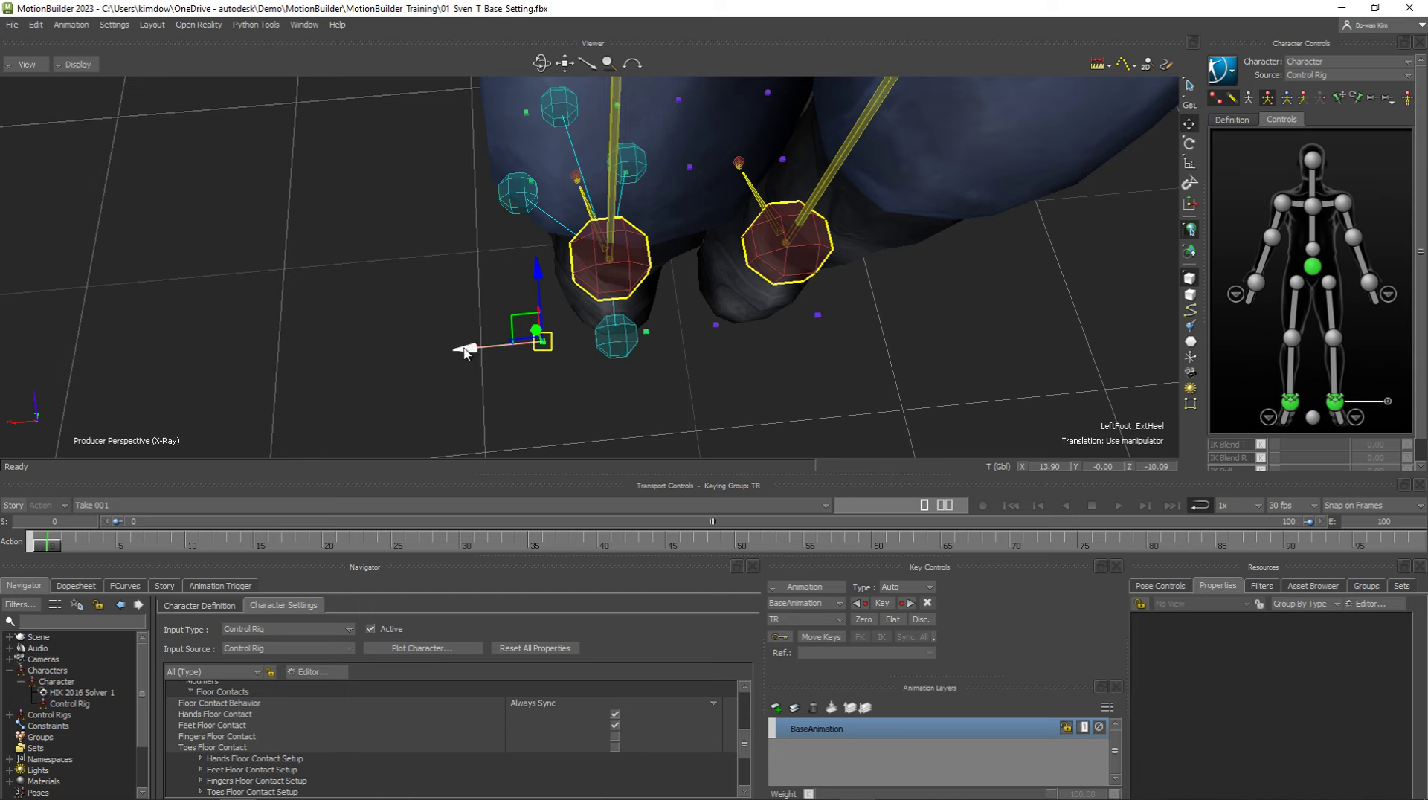
{"action": "mouse_move", "coordinate": [473, 346]}
{"action": "left_mouse_down"}
{"action": "mouse_move", "coordinate": [494, 344]}
{"action": "mouse_move", "coordinate": [469, 346]}
{"action": "mouse_move", "coordinate": [478, 366]}
{"action": "mouse_move", "coordinate": [774, 292]}
{"action": "left_mouse_up"}
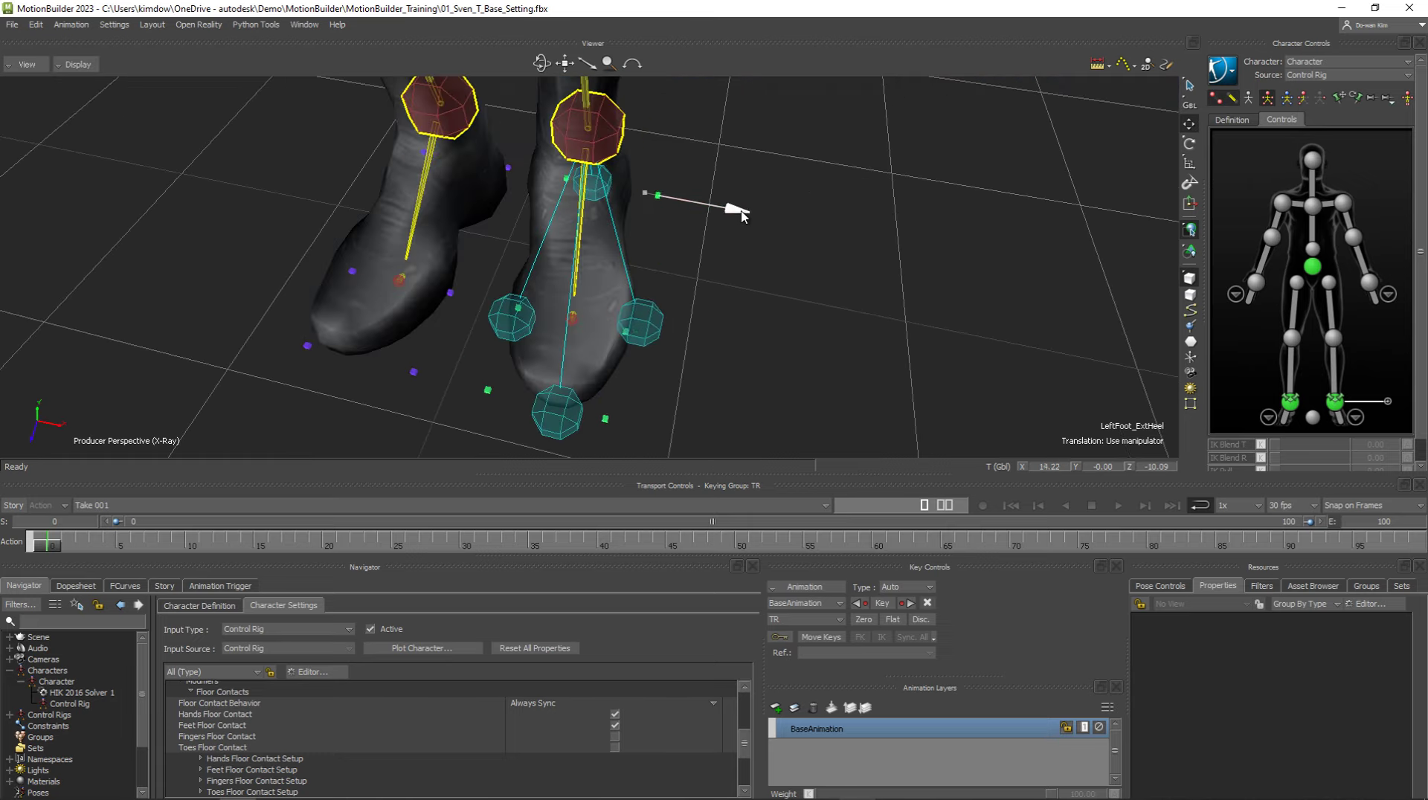
{"action": "left_click_drag", "start_coordinate": [723, 210], "coordinate": [736, 213]}
{"action": "mouse_move", "coordinate": [669, 274]}
{"action": "left_mouse_down", "text": "ctrl+shift"}
{"action": "mouse_move", "coordinate": [707, 254]}
{"action": "mouse_move", "coordinate": [702, 269]}
{"action": "left_mouse_up", "text": "ctrl+shift"}
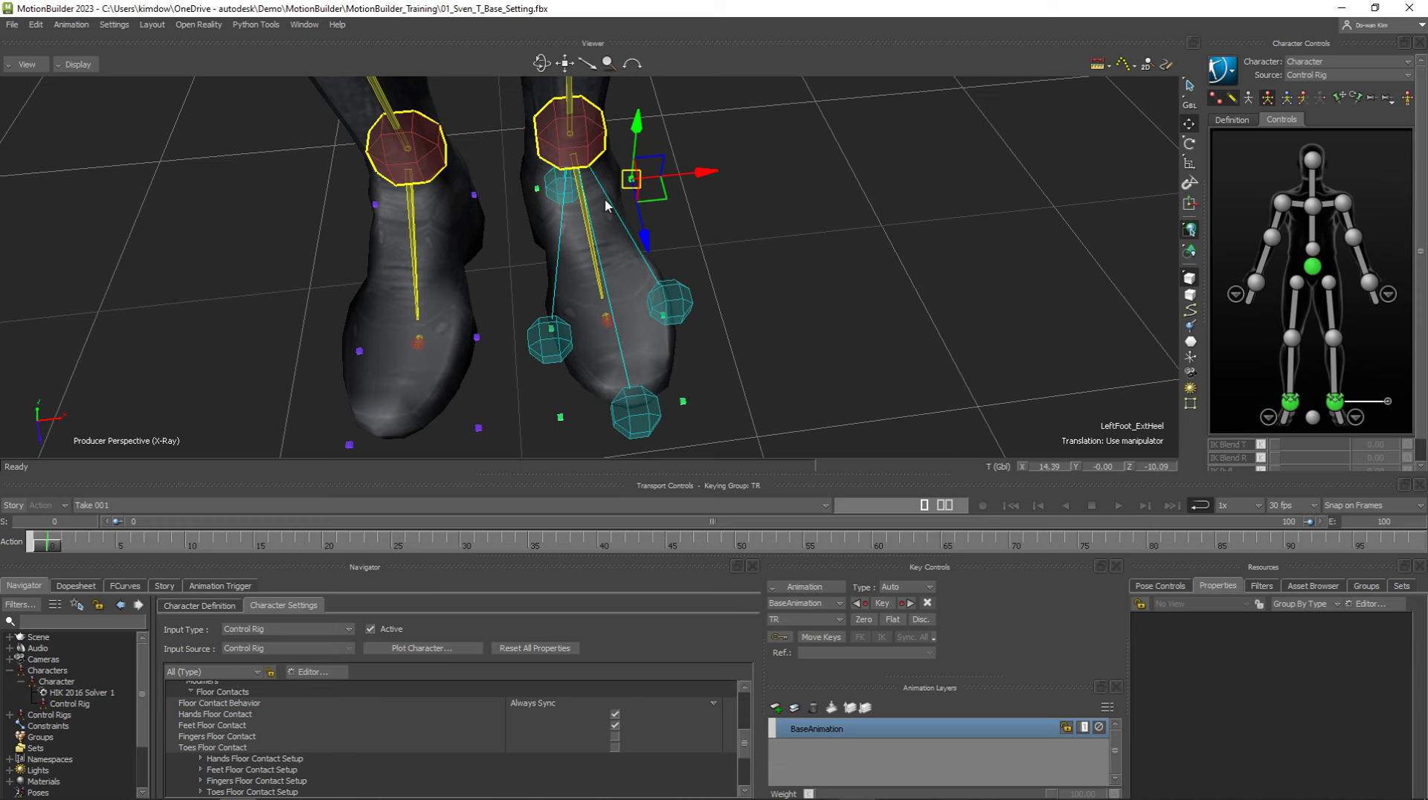
{"action": "left_click_drag", "start_coordinate": [705, 177], "coordinate": [703, 176]}
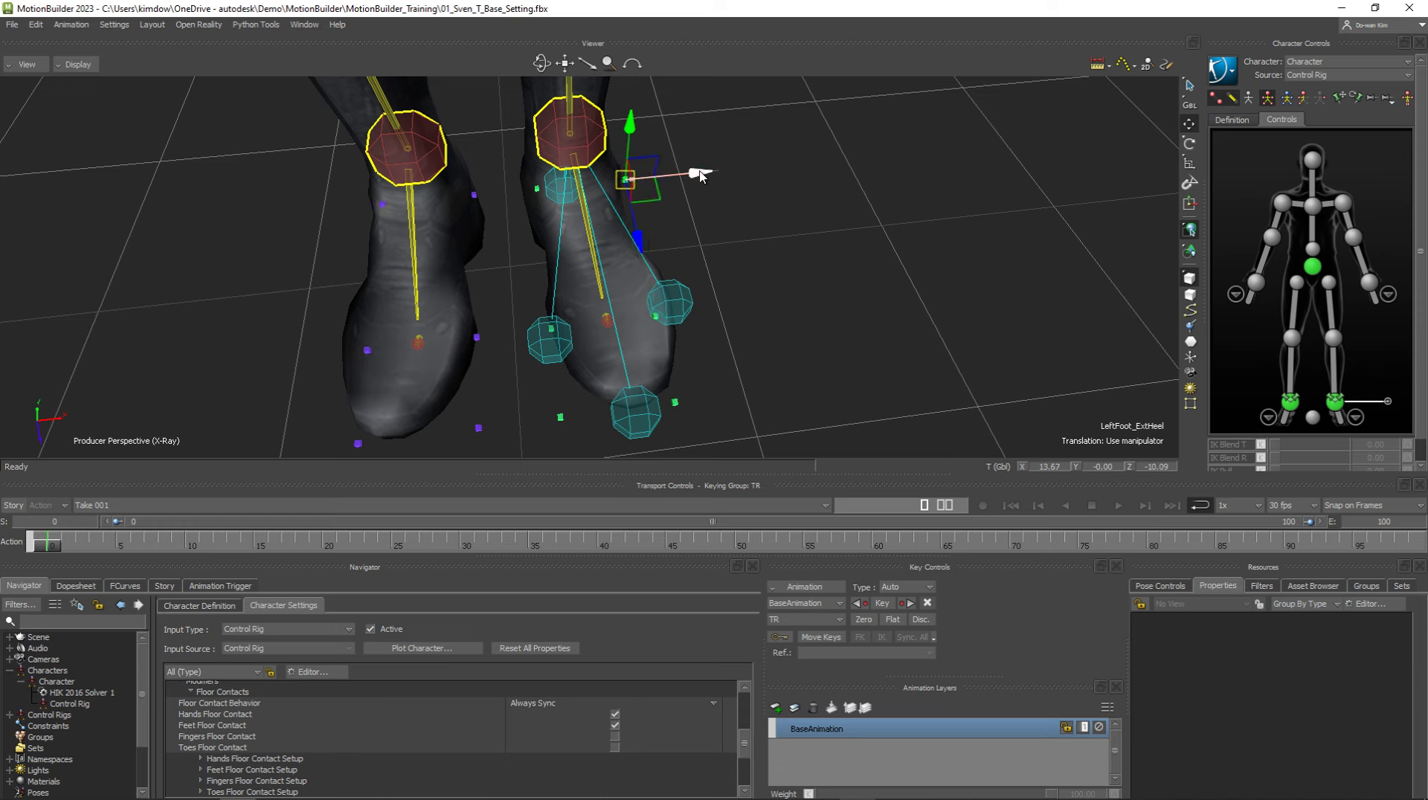
{"action": "left_click", "coordinate": [560, 418]}
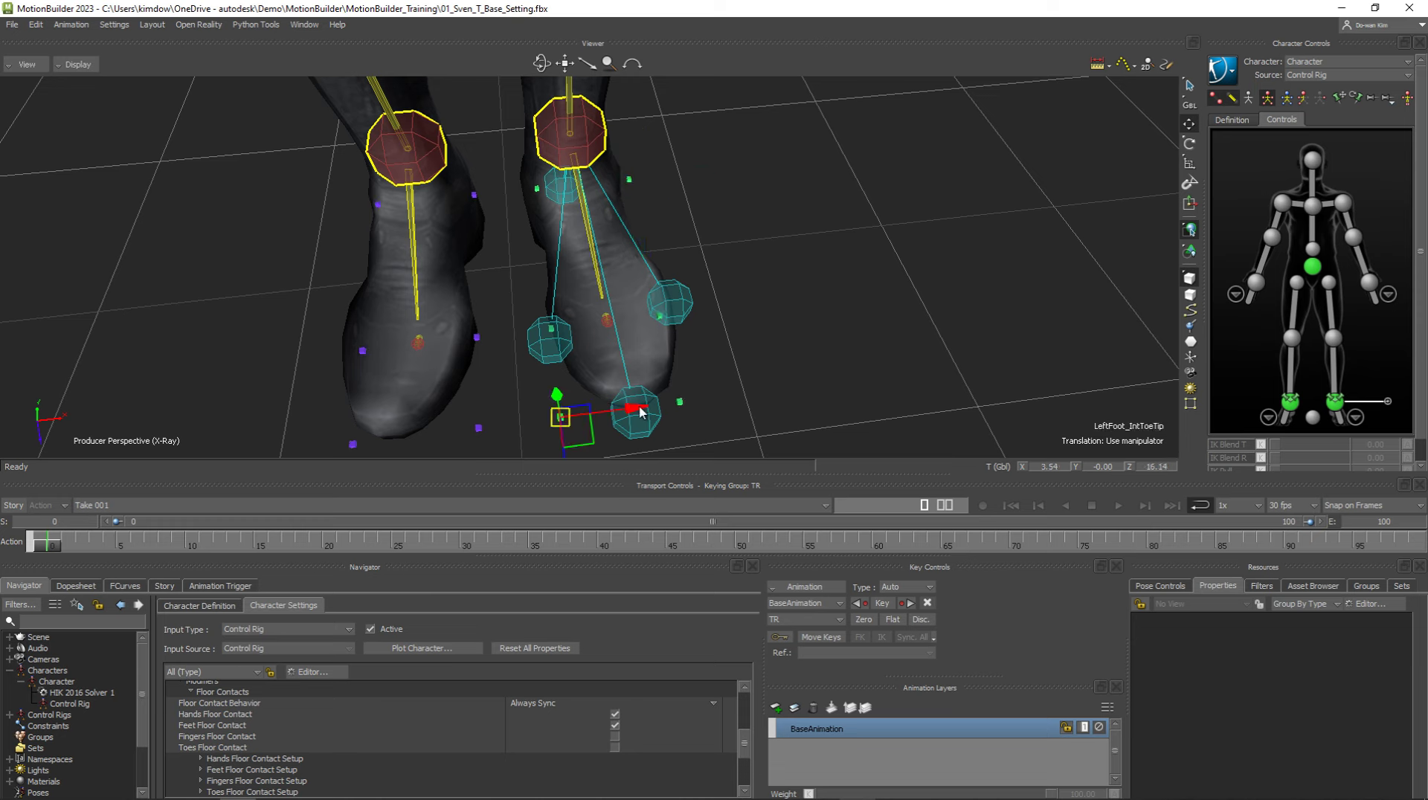
{"action": "scroll", "coordinate": [772, 174], "scroll_direction": "down", "scroll_amount": 5}
{"action": "left_click_drag", "start_coordinate": [772, 174], "coordinate": [792, 297], "text": "shift"}
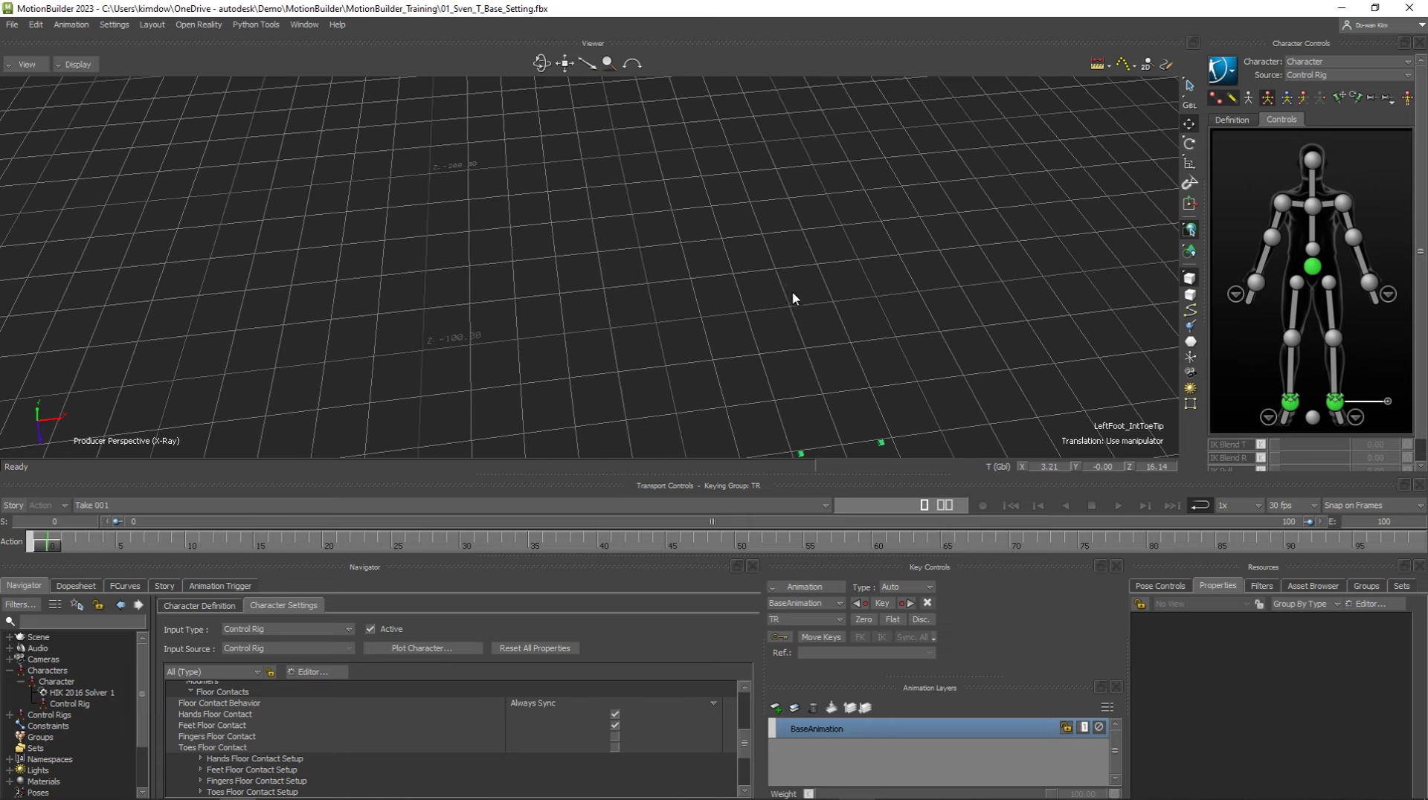
{"action": "mouse_move", "coordinate": [895, 355]}
{"action": "left_mouse_down", "text": "ctrl"}
{"action": "mouse_move", "coordinate": [758, 351]}
{"action": "mouse_move", "coordinate": [523, 307]}
{"action": "mouse_move", "coordinate": [476, 327]}
{"action": "left_mouse_up", "text": "ctrl"}
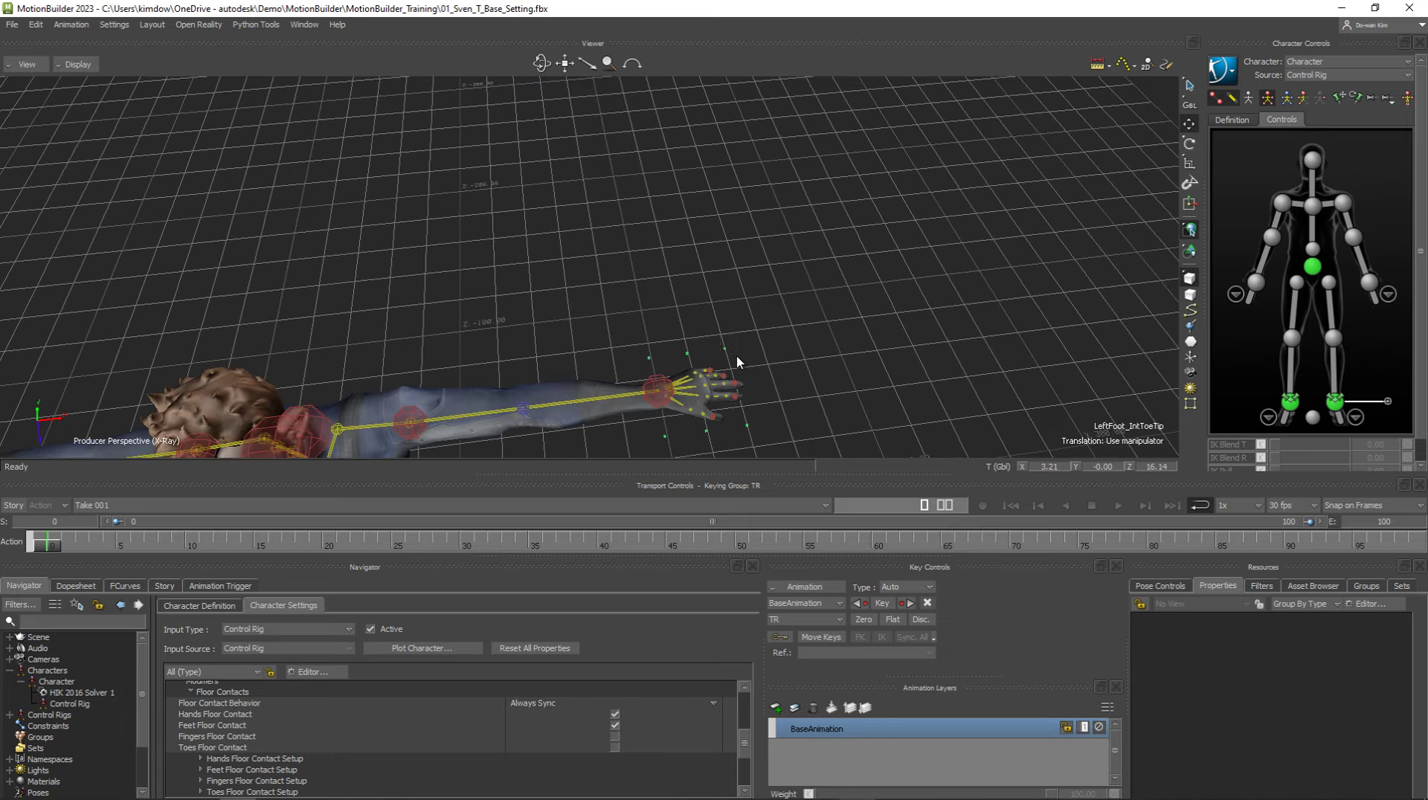
Step: Move the LeftHand_IndexTip contact marker out past the left fingertips to 90.33, 149.86, 2.14
{"action": "left_click", "coordinate": [737, 363]}
{"action": "key", "text": "f"}
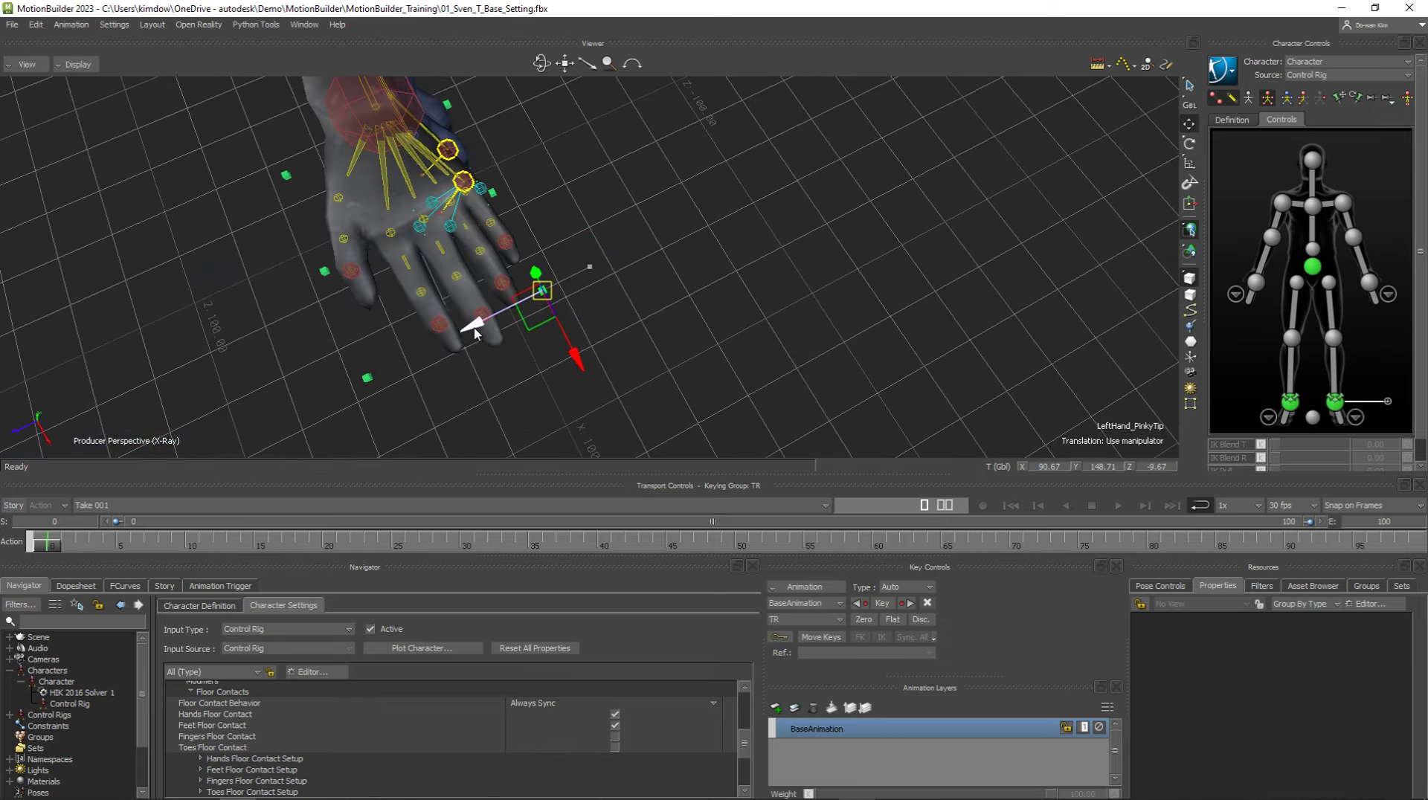
{"action": "left_click", "coordinate": [366, 380]}
{"action": "mouse_move", "coordinate": [366, 381]}
{"action": "left_mouse_down"}
{"action": "mouse_move", "coordinate": [316, 402]}
{"action": "mouse_move", "coordinate": [461, 267]}
{"action": "mouse_move", "coordinate": [476, 346]}
{"action": "mouse_move", "coordinate": [502, 279]}
{"action": "left_mouse_up"}
{"action": "mouse_move", "coordinate": [614, 232]}
{"action": "left_mouse_down"}
{"action": "mouse_move", "coordinate": [617, 221]}
{"action": "mouse_move", "coordinate": [429, 356]}
{"action": "mouse_move", "coordinate": [520, 402]}
{"action": "left_mouse_up"}
{"action": "left_click", "coordinate": [407, 347]}
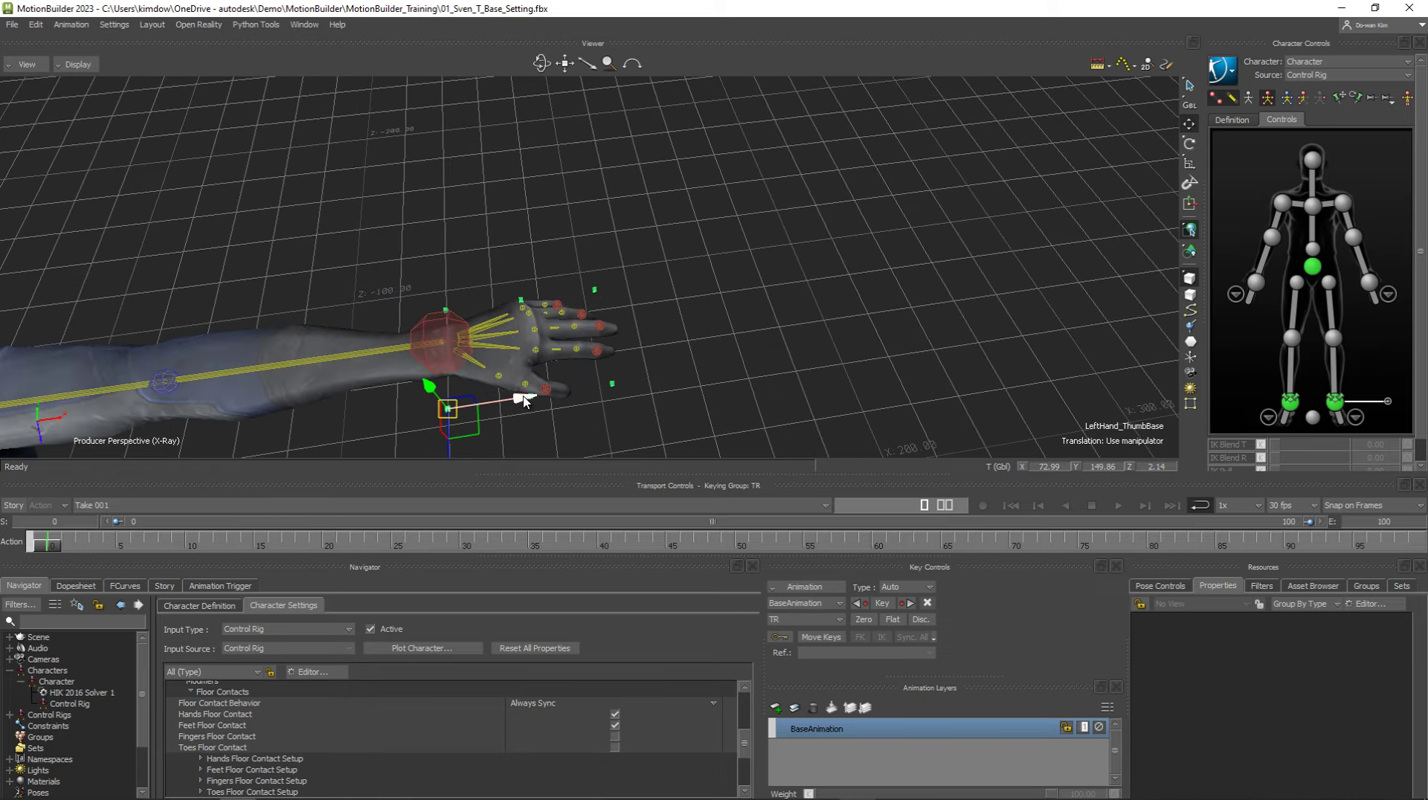
{"action": "left_click", "coordinate": [610, 382]}
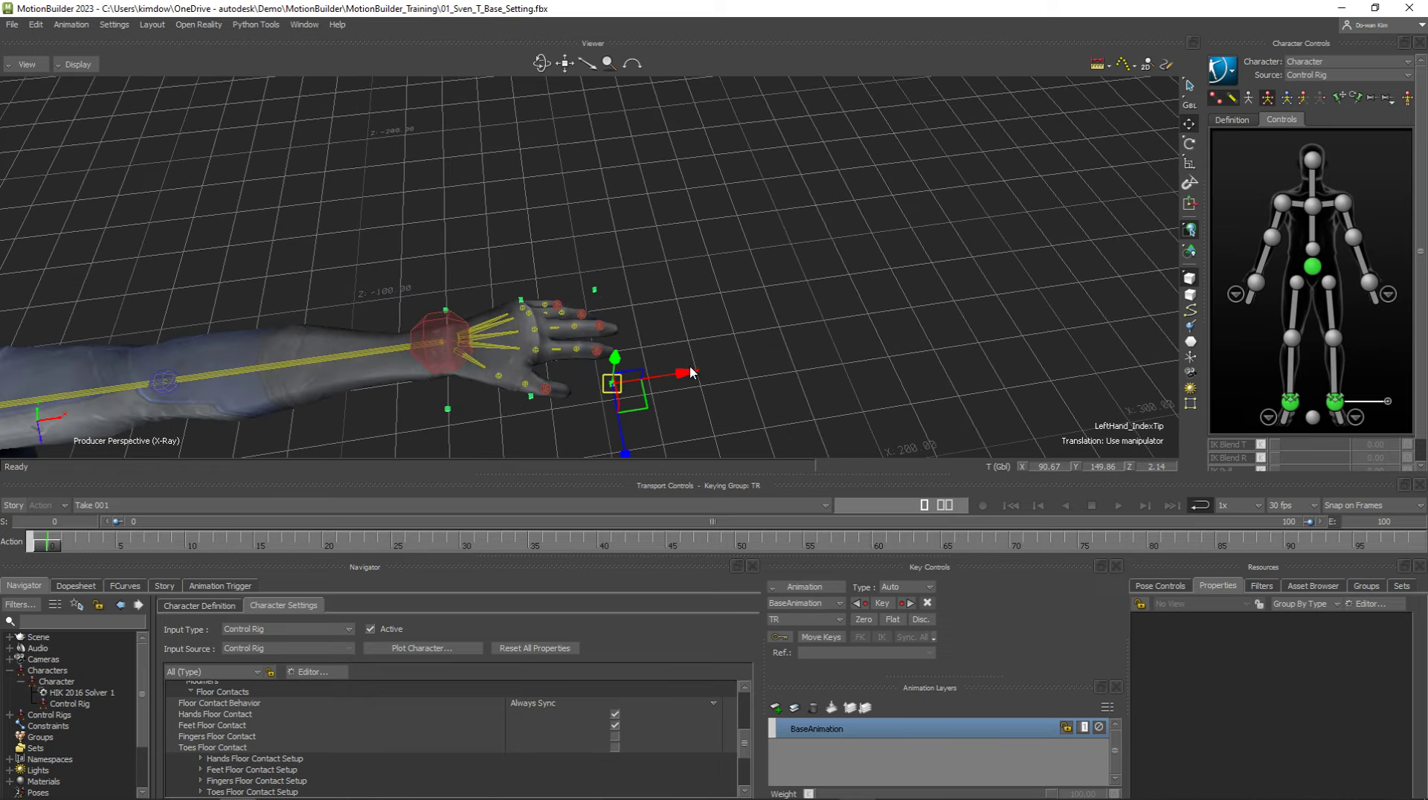
{"action": "left_click_drag", "start_coordinate": [611, 383], "coordinate": [688, 374]}
{"action": "mouse_move", "coordinate": [757, 351]}
{"action": "left_mouse_down", "text": "ctrl+shift"}
{"action": "mouse_move", "coordinate": [659, 325]}
{"action": "mouse_move", "coordinate": [682, 293]}
{"action": "mouse_move", "coordinate": [667, 300]}
{"action": "mouse_move", "coordinate": [718, 282]}
{"action": "mouse_move", "coordinate": [732, 296]}
{"action": "left_mouse_up", "text": "ctrl+shift"}
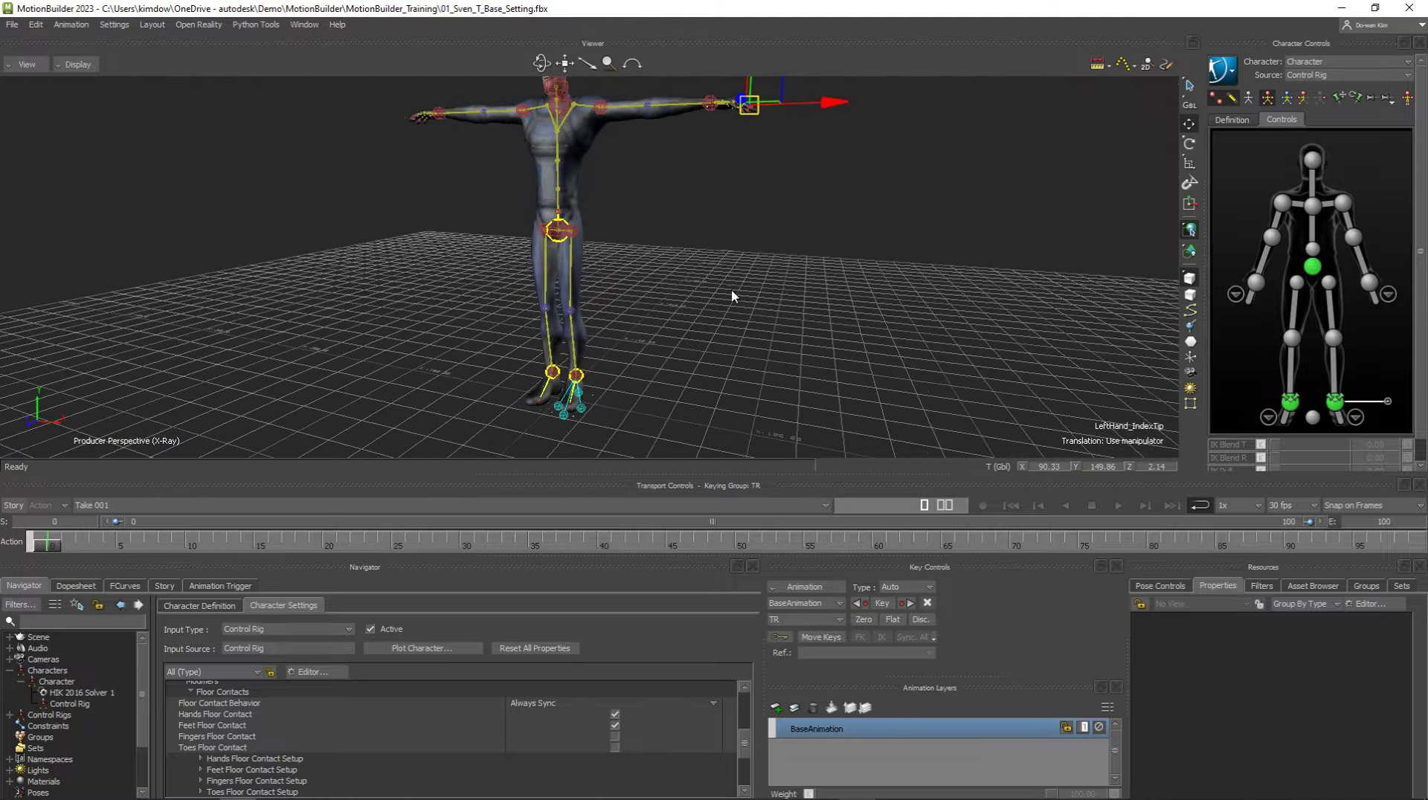
Step: Drag the right ankle effector forward to Z 11.97 so the right leg bends
{"action": "left_click", "coordinate": [577, 377]}
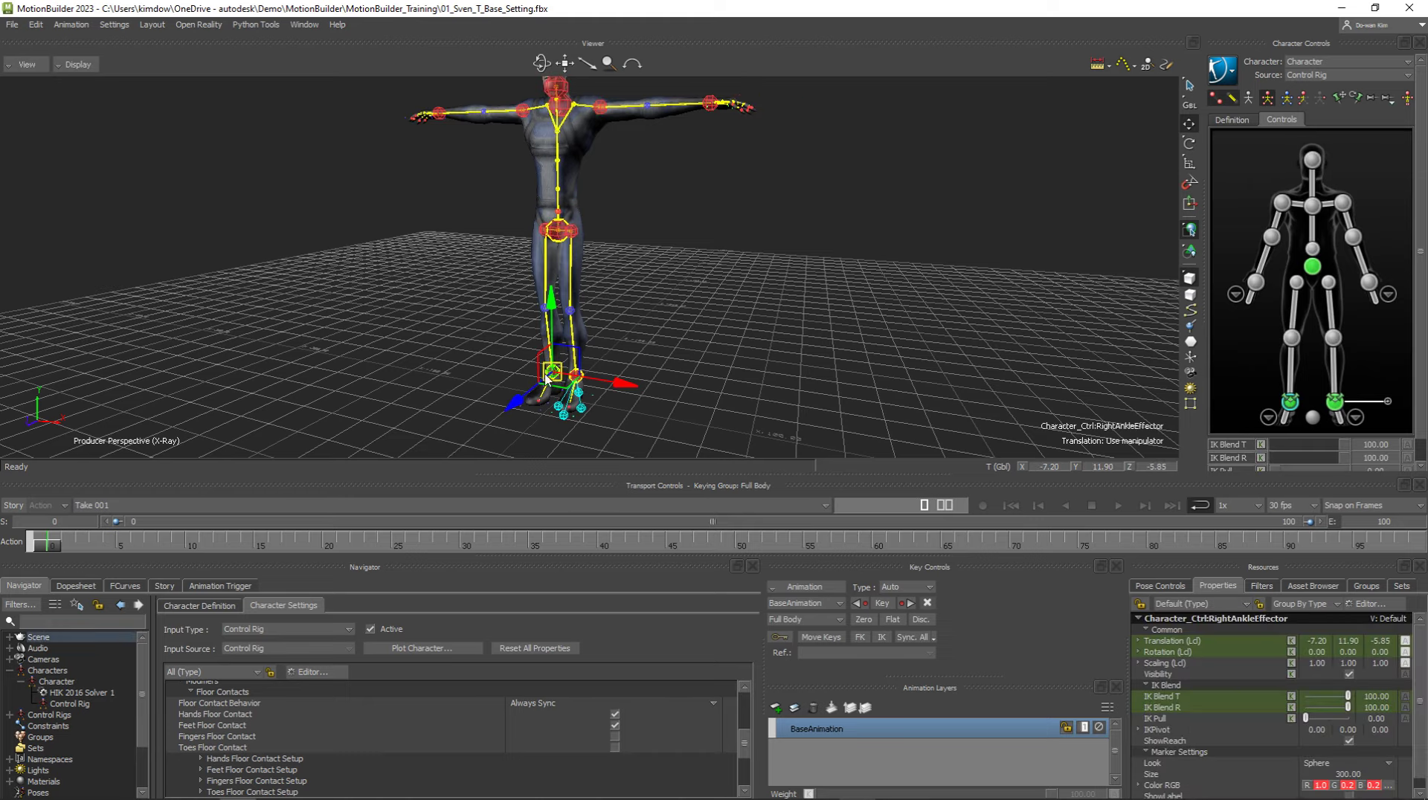
{"action": "mouse_move", "coordinate": [582, 384]}
{"action": "left_mouse_down", "text": "ctrl+shift"}
{"action": "mouse_move", "coordinate": [635, 394]}
{"action": "mouse_move", "coordinate": [682, 248]}
{"action": "left_mouse_up", "text": "ctrl+shift"}
{"action": "mouse_move", "coordinate": [550, 315]}
{"action": "left_mouse_down"}
{"action": "mouse_move", "coordinate": [518, 359]}
{"action": "mouse_move", "coordinate": [532, 408]}
{"action": "left_mouse_up"}
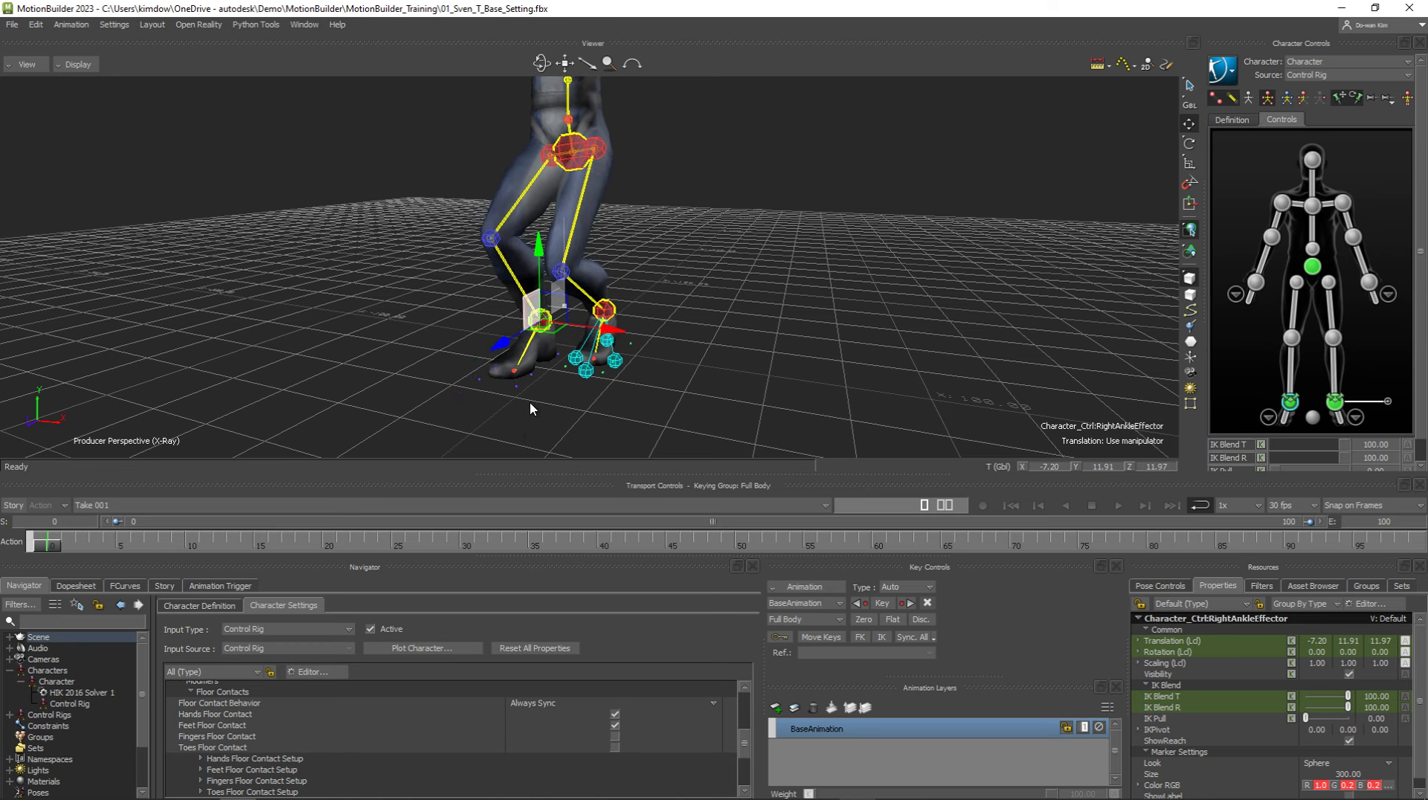
Step: Undo the ankle move, restoring it to -7.20, 11.90, -5.85, and expand Character Settings' Solving group
{"action": "key", "text": "ctrl+z"}
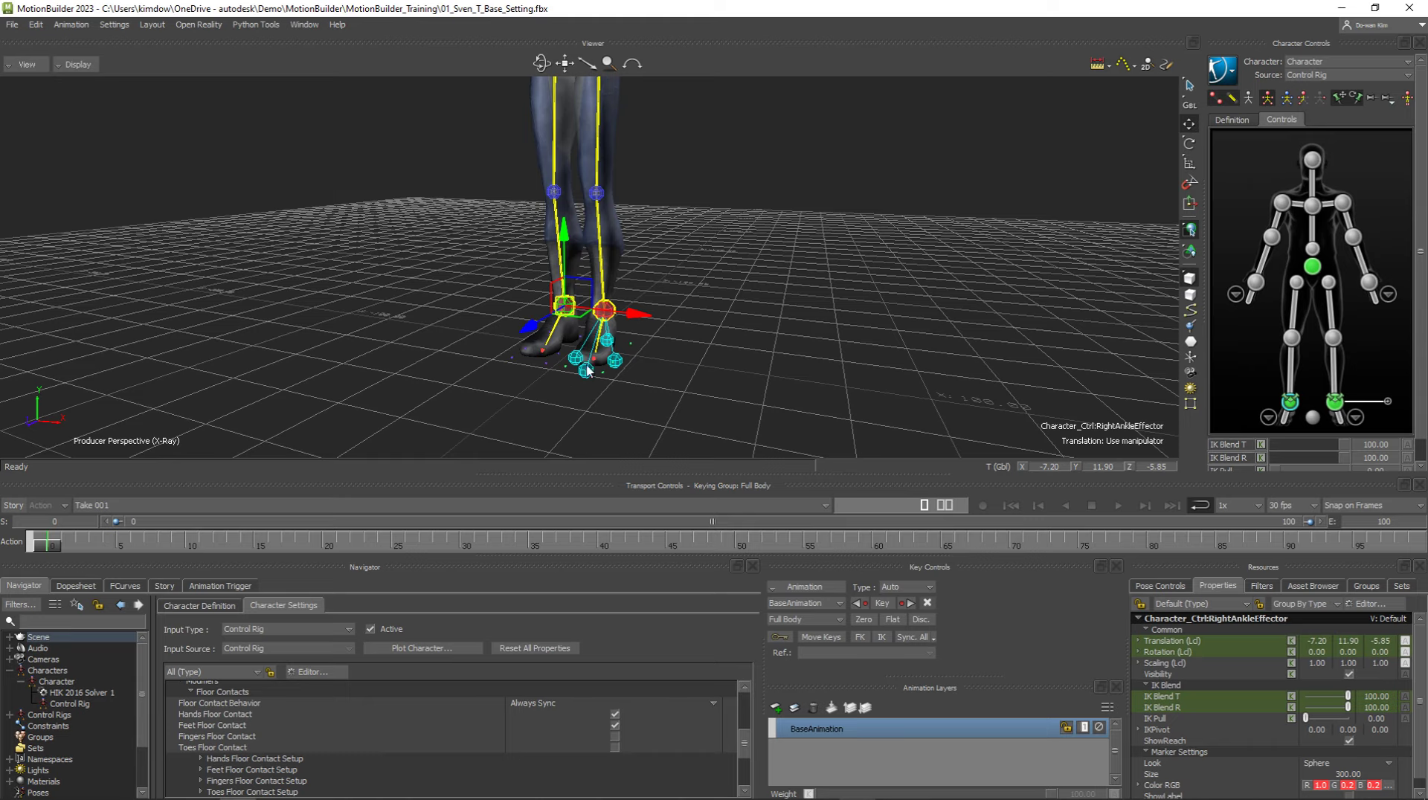
{"action": "scroll", "coordinate": [787, 311], "scroll_direction": "down", "scroll_amount": 3}
{"action": "scroll", "coordinate": [770, 331], "scroll_direction": "down", "scroll_amount": 3}
{"action": "scroll", "coordinate": [752, 350], "scroll_direction": "down", "scroll_amount": 3}
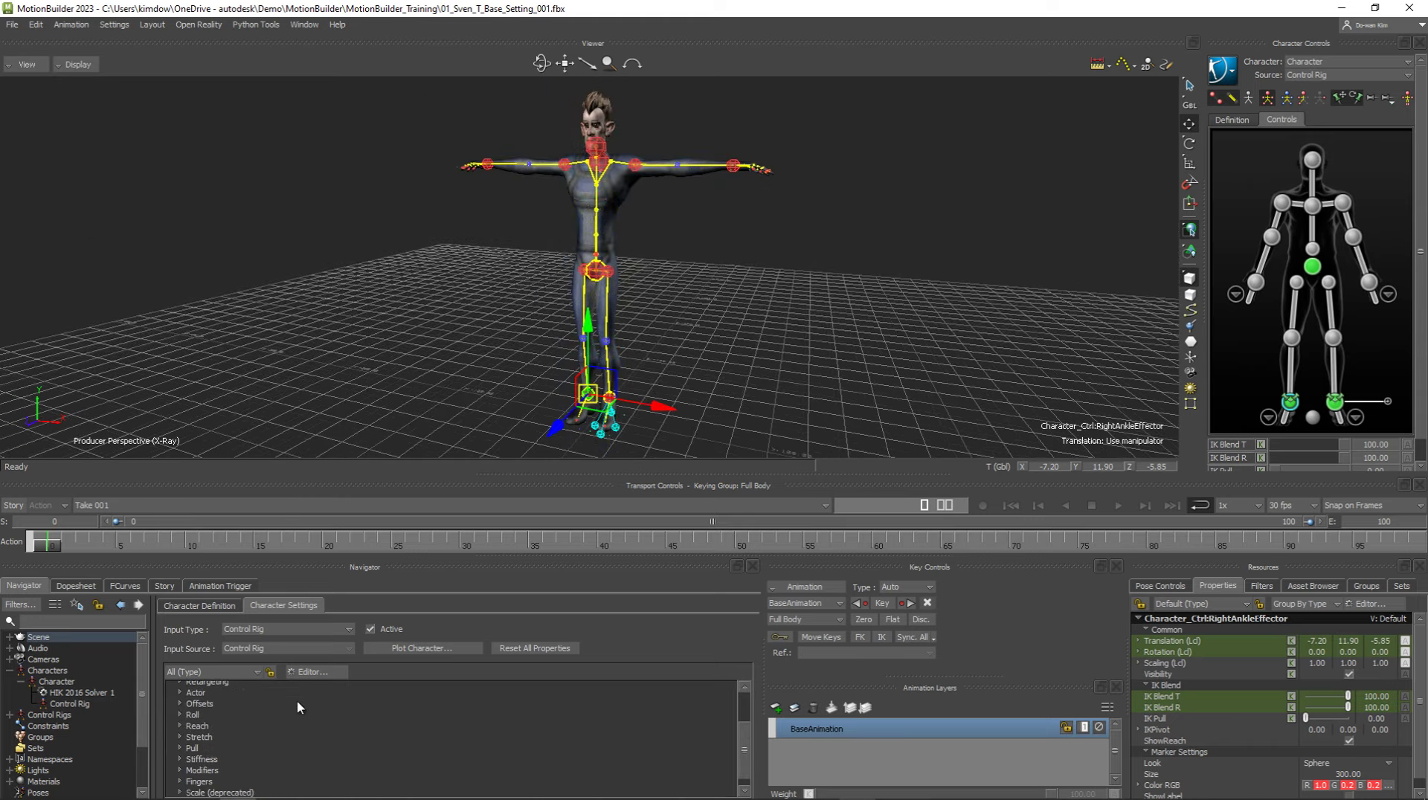
{"action": "scroll", "coordinate": [301, 704], "scroll_direction": "up", "scroll_amount": 2}
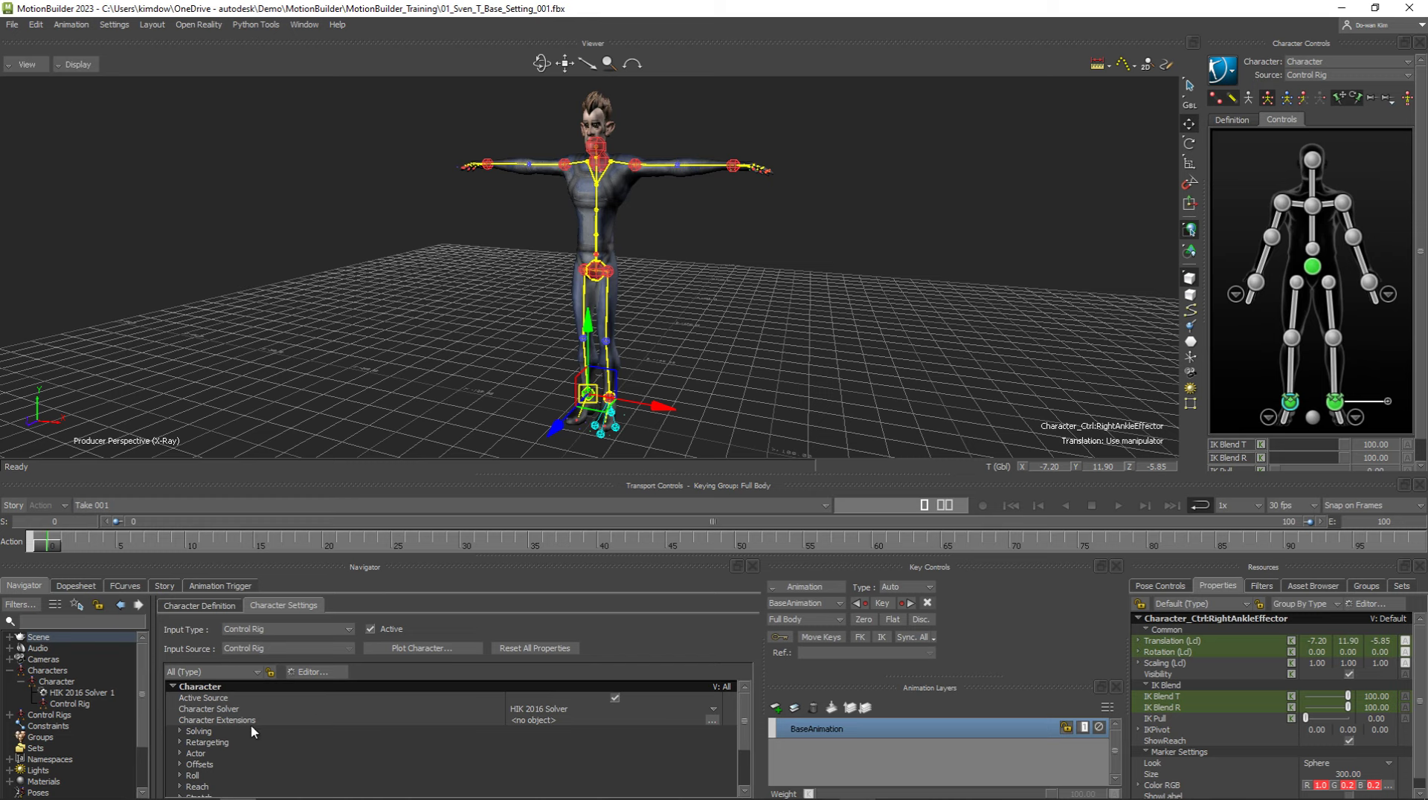
{"action": "left_click", "coordinate": [181, 734]}
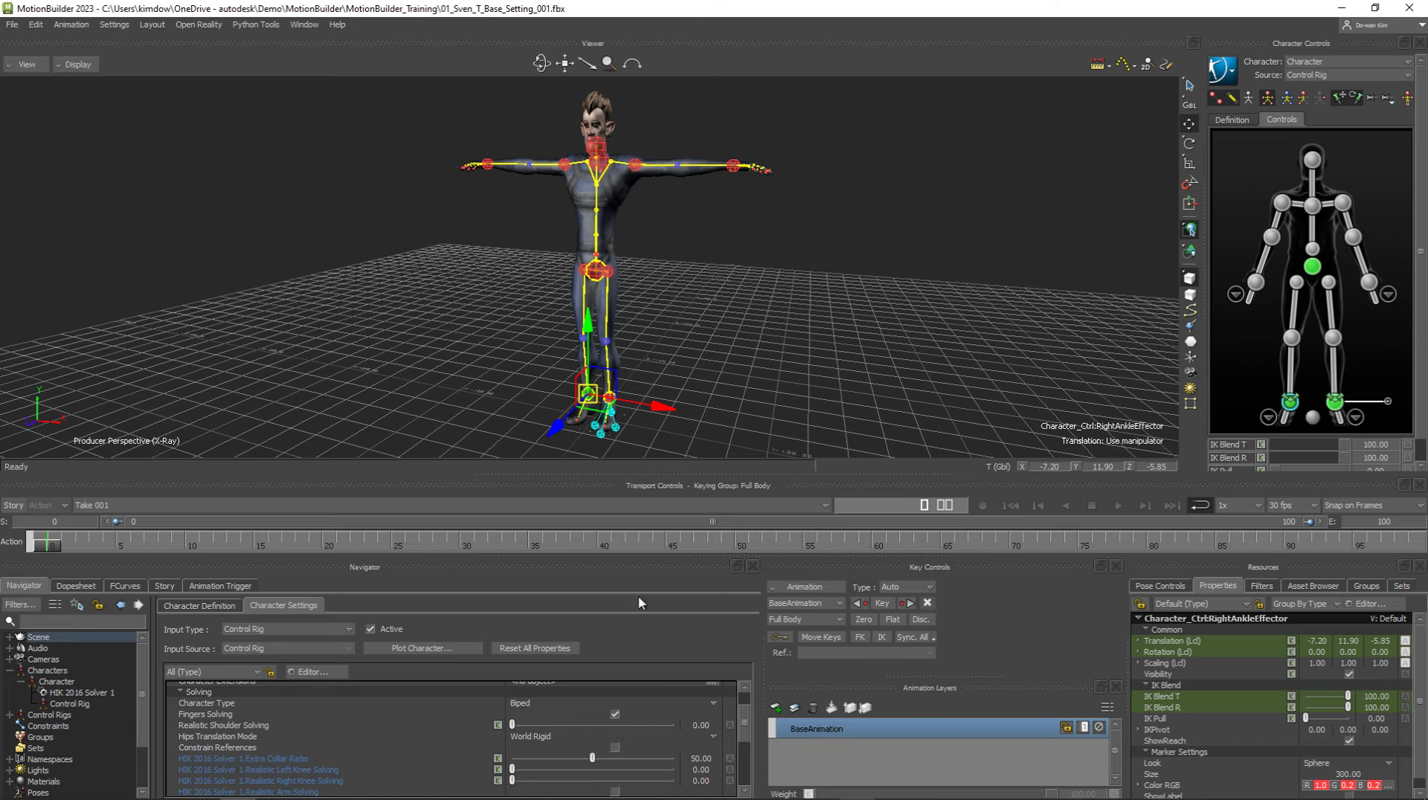
Step: Zoom in on the upper body and lift the left wrist effector to 53.94, 184.27, -4.75
{"action": "scroll", "coordinate": [742, 299], "scroll_direction": "up", "scroll_amount": 2}
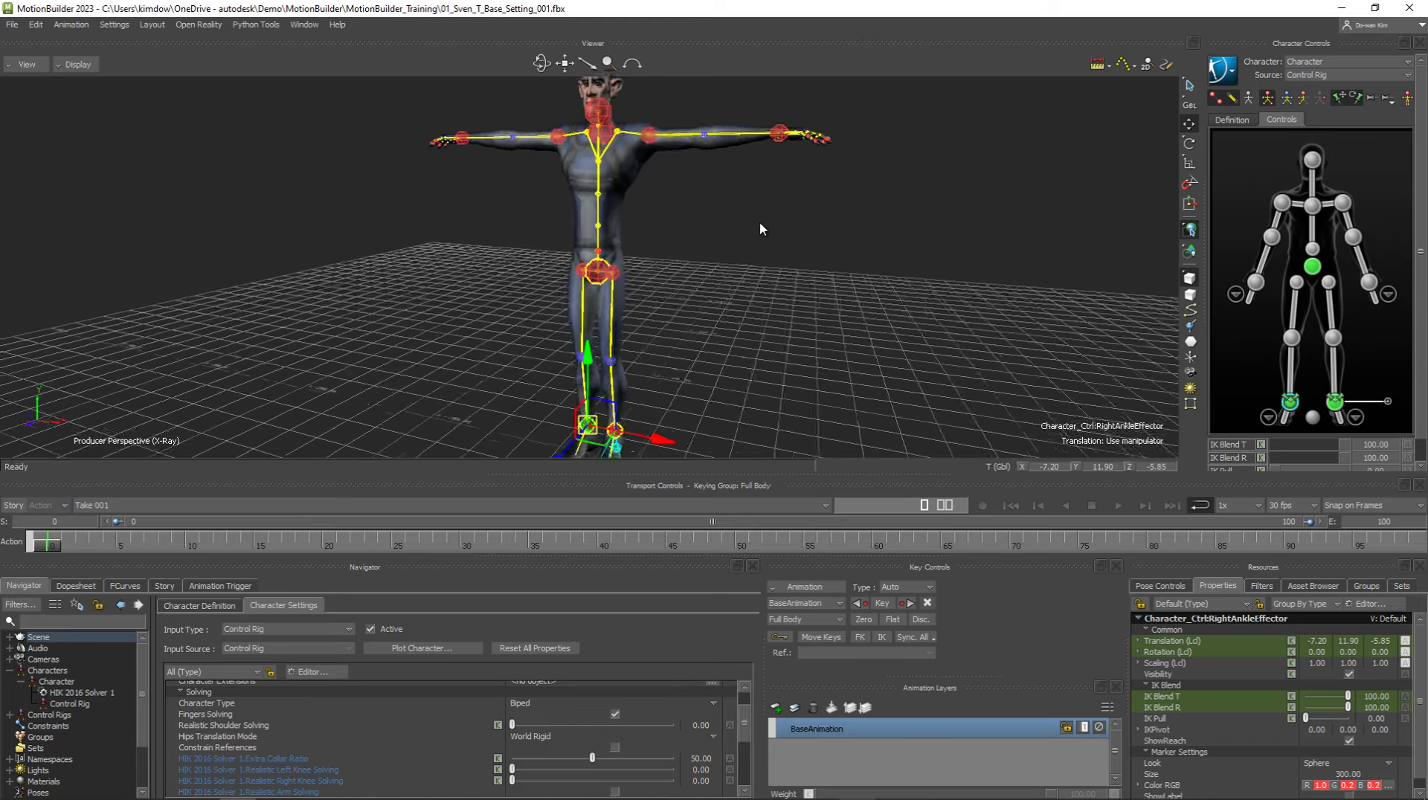
{"action": "scroll", "coordinate": [742, 298], "scroll_direction": "up", "scroll_amount": 2}
{"action": "scroll", "coordinate": [743, 298], "scroll_direction": "up", "scroll_amount": 1}
{"action": "scroll", "coordinate": [881, 345], "scroll_direction": "up", "scroll_amount": 3}
{"action": "scroll", "coordinate": [689, 319], "scroll_direction": "up", "scroll_amount": 2}
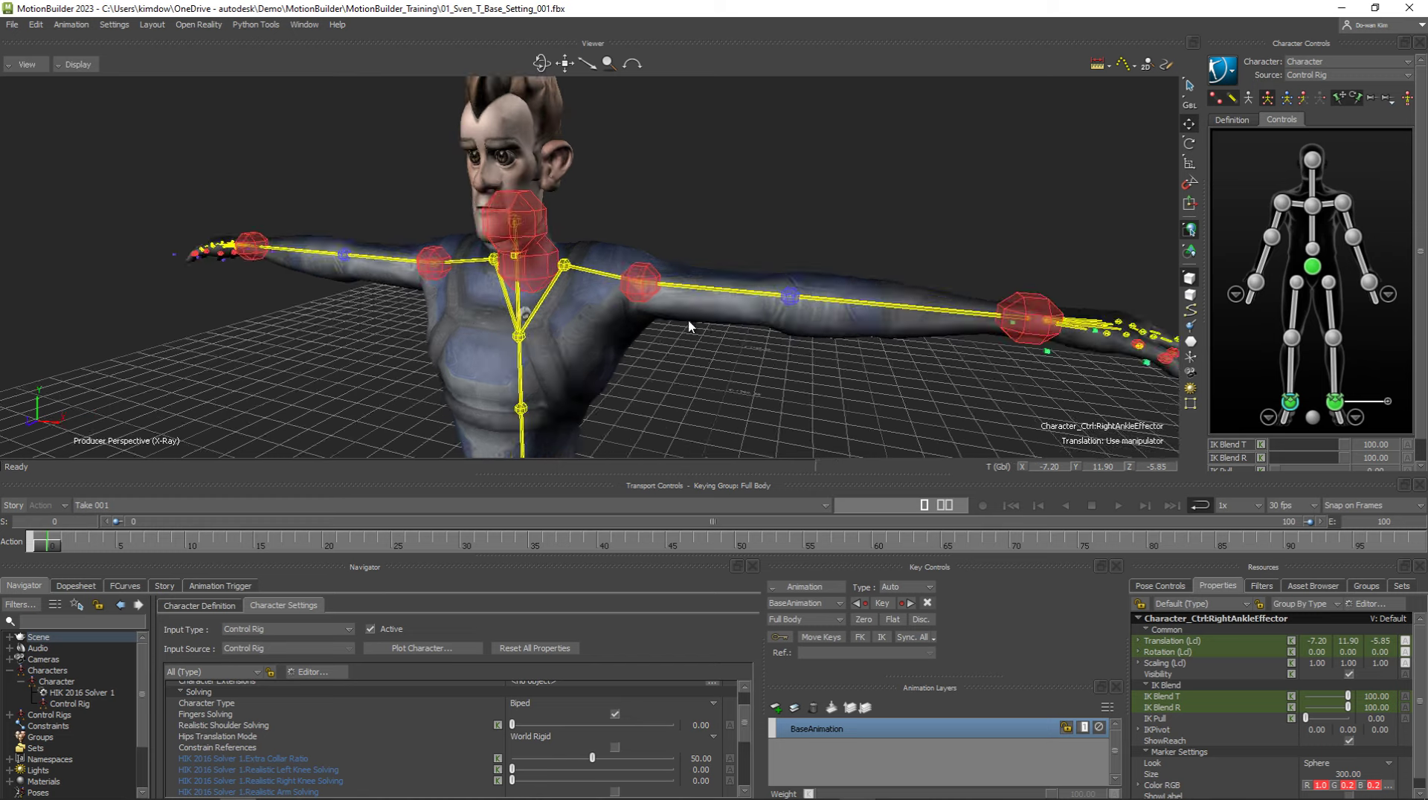
{"action": "scroll", "coordinate": [680, 320], "scroll_direction": "up", "scroll_amount": 2}
{"action": "scroll", "coordinate": [681, 320], "scroll_direction": "up", "scroll_amount": 1}
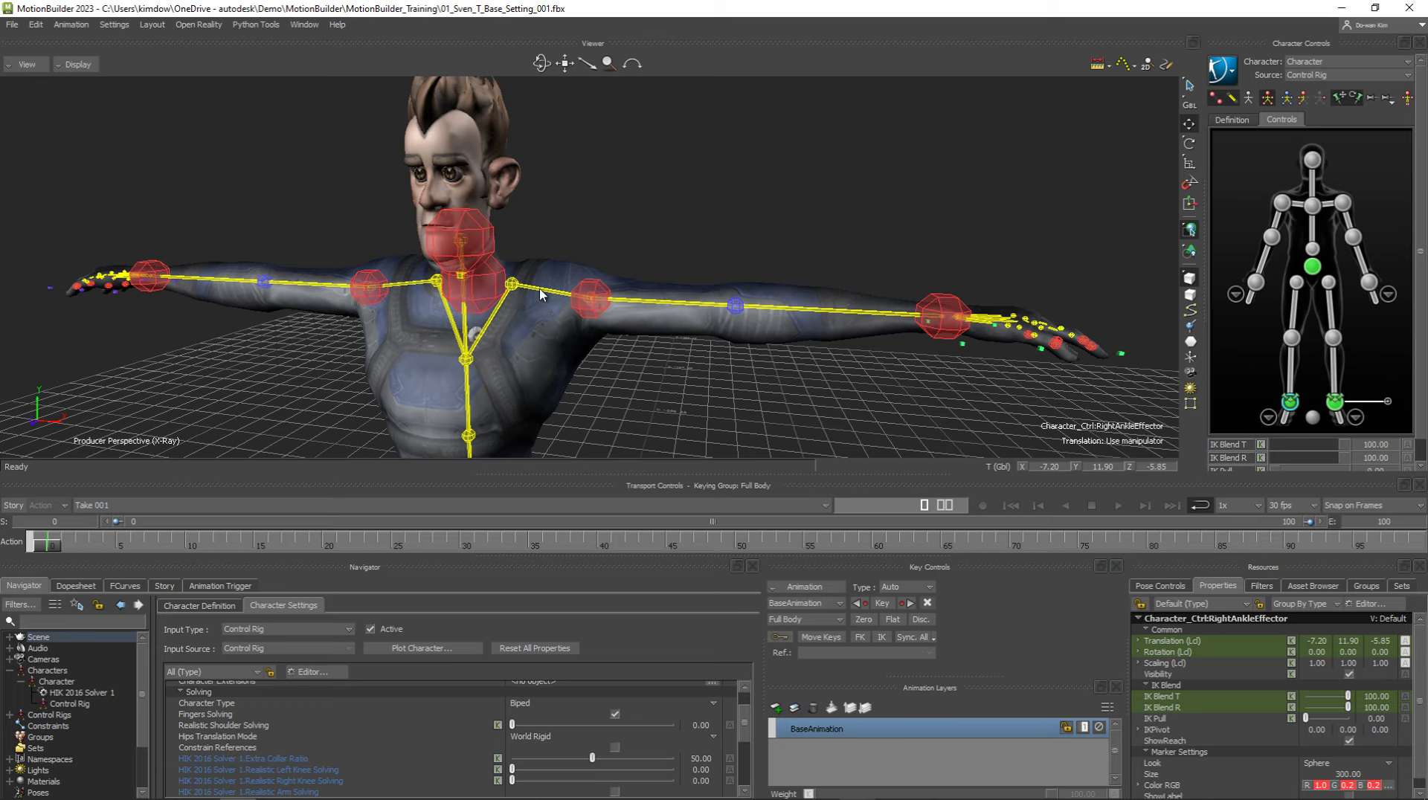
{"action": "left_click_drag", "start_coordinate": [777, 375], "coordinate": [744, 375], "text": "ctrl+shift"}
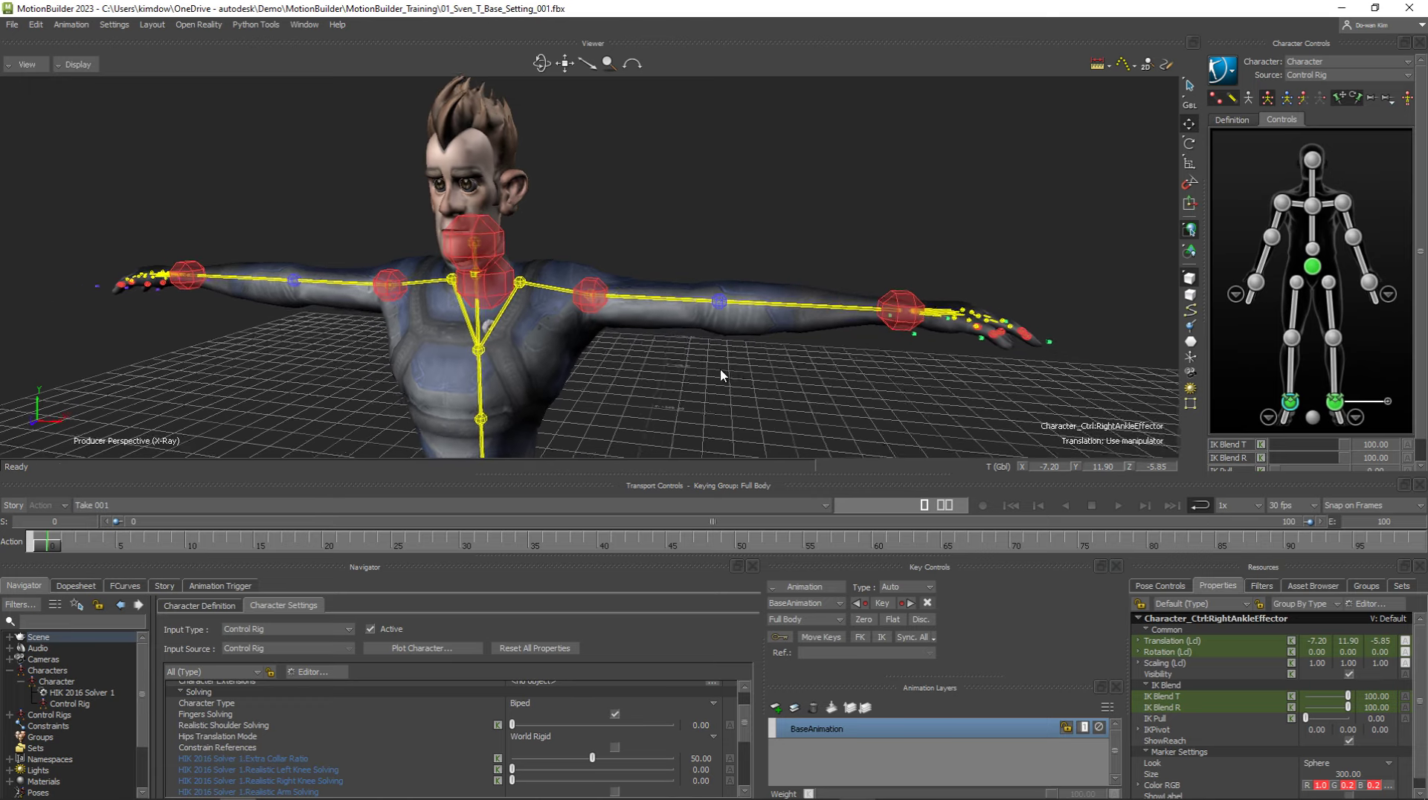
{"action": "left_click", "coordinate": [892, 328]}
{"action": "mouse_move", "coordinate": [892, 327]}
{"action": "left_mouse_down", "text": "ctrl+shift"}
{"action": "mouse_move", "coordinate": [824, 344]}
{"action": "mouse_move", "coordinate": [766, 404]}
{"action": "mouse_move", "coordinate": [764, 76]}
{"action": "left_mouse_up", "text": "ctrl+shift"}
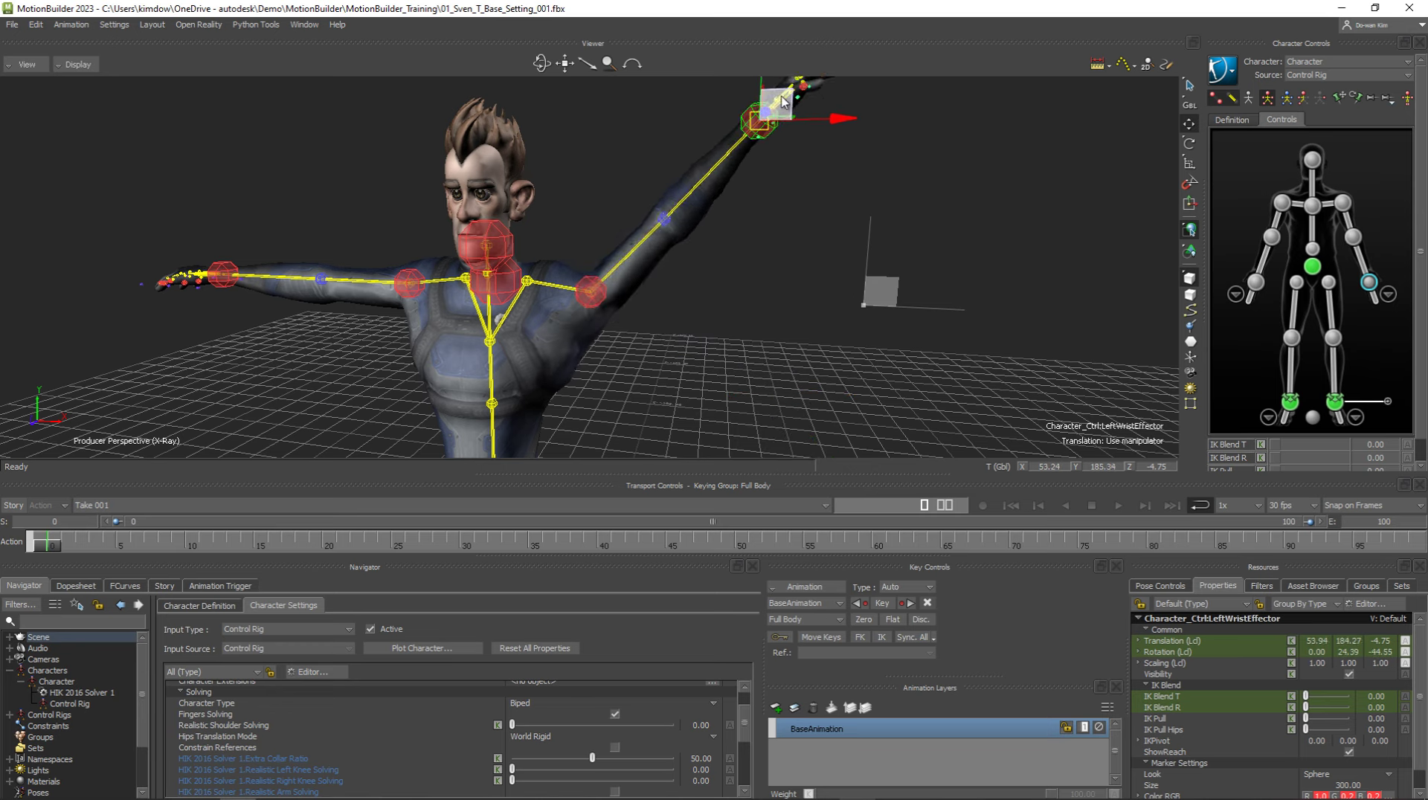
Step: Test Realistic Shoulder Solving at 87.74 and 62.74 while moving the left wrist down
{"action": "left_click", "coordinate": [297, 725]}
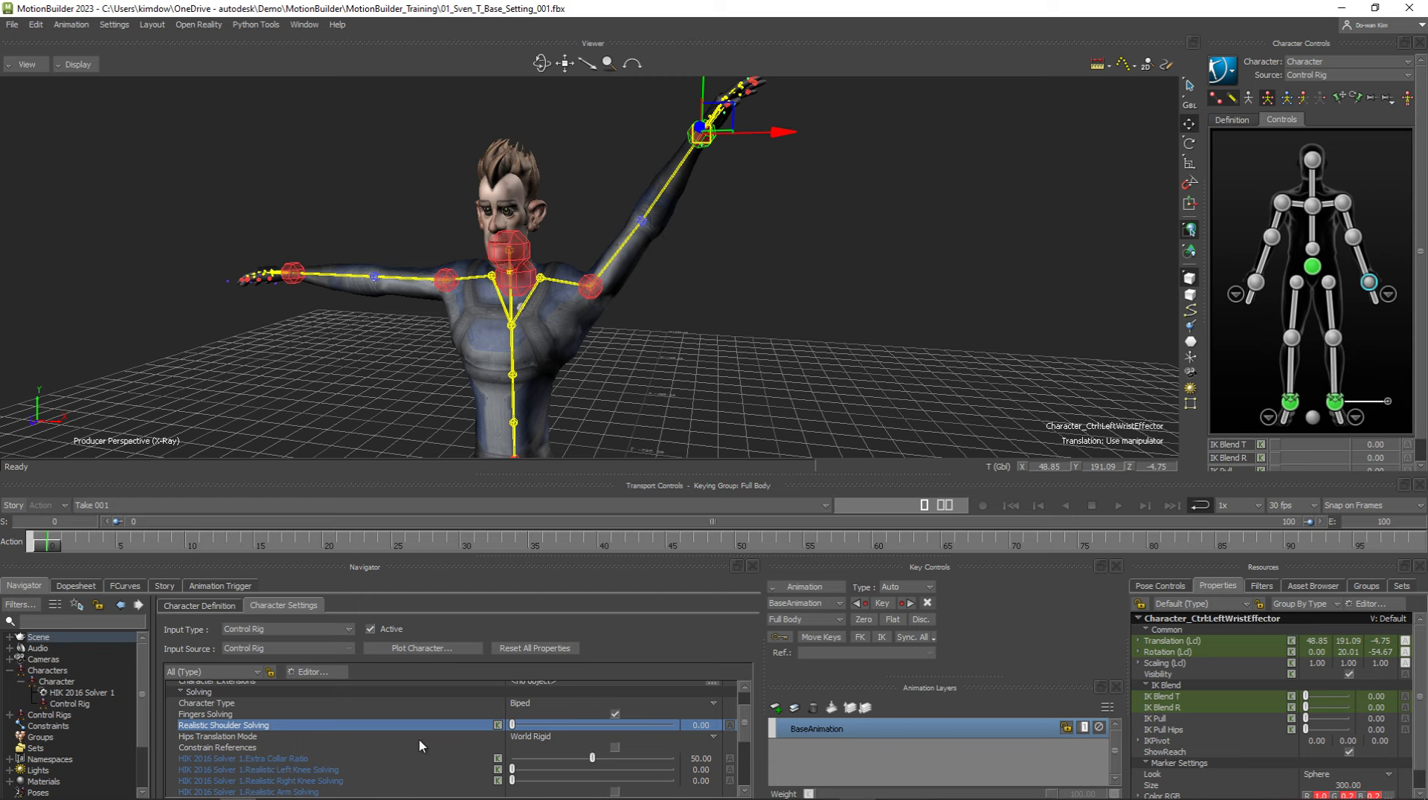
{"action": "left_click_drag", "start_coordinate": [512, 726], "coordinate": [667, 734]}
{"action": "mouse_move", "coordinate": [718, 121]}
{"action": "left_mouse_down"}
{"action": "mouse_move", "coordinate": [701, 440]}
{"action": "mouse_move", "coordinate": [762, 133]}
{"action": "mouse_move", "coordinate": [755, 48]}
{"action": "mouse_move", "coordinate": [766, 153]}
{"action": "left_mouse_up"}
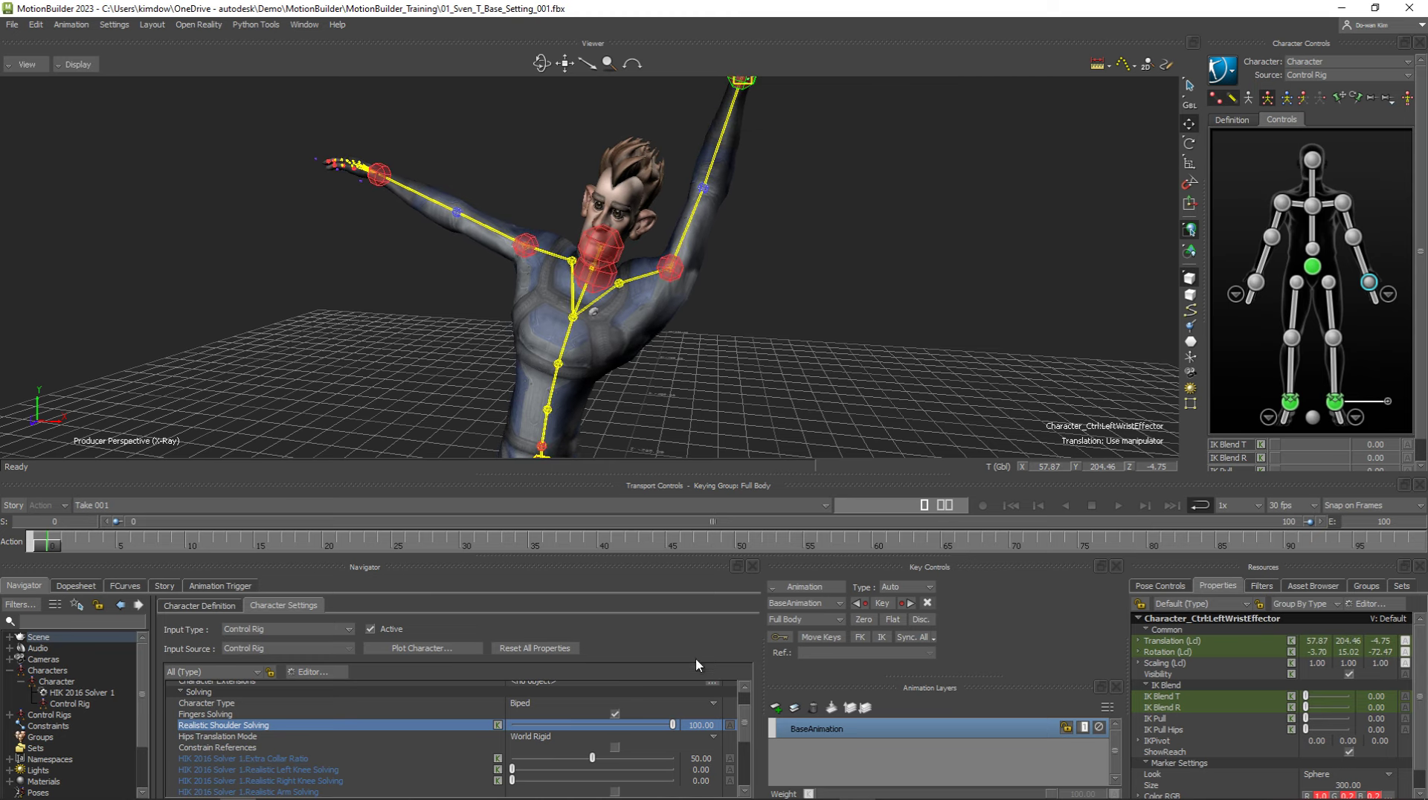
{"action": "left_click_drag", "start_coordinate": [672, 725], "coordinate": [614, 726]}
{"action": "scroll", "coordinate": [810, 175], "scroll_direction": "down", "scroll_amount": 3}
{"action": "mouse_move", "coordinate": [740, 145]}
{"action": "left_mouse_down"}
{"action": "mouse_move", "coordinate": [778, 217]}
{"action": "mouse_move", "coordinate": [766, 123]}
{"action": "mouse_move", "coordinate": [733, 296]}
{"action": "mouse_move", "coordinate": [778, 194]}
{"action": "mouse_move", "coordinate": [757, 279]}
{"action": "mouse_move", "coordinate": [780, 192]}
{"action": "mouse_move", "coordinate": [749, 297]}
{"action": "mouse_move", "coordinate": [766, 229]}
{"action": "left_mouse_up"}
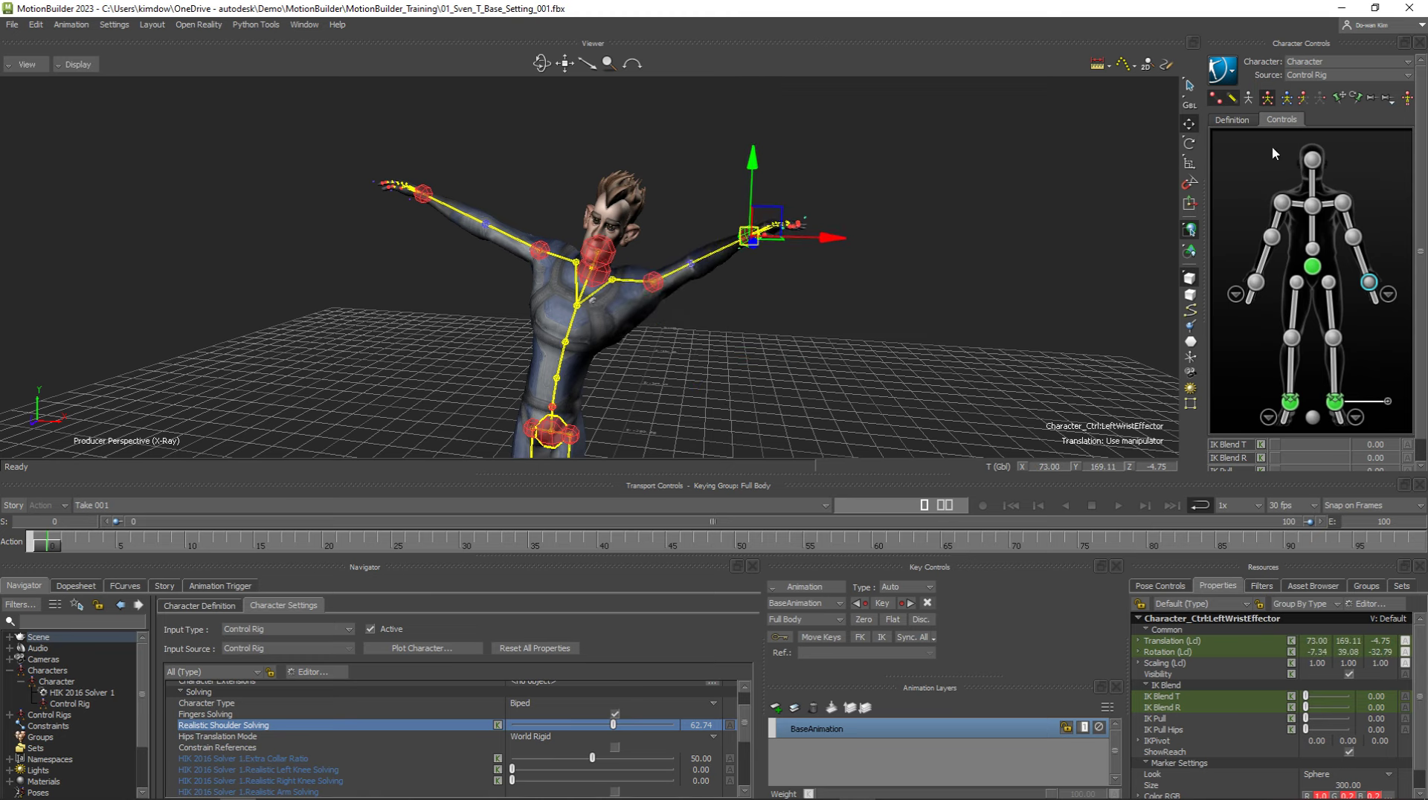
Step: Reset the character to its T-stance and bring Realistic Shoulder Solving back down to 0.00
{"action": "left_click", "coordinate": [1407, 100]}
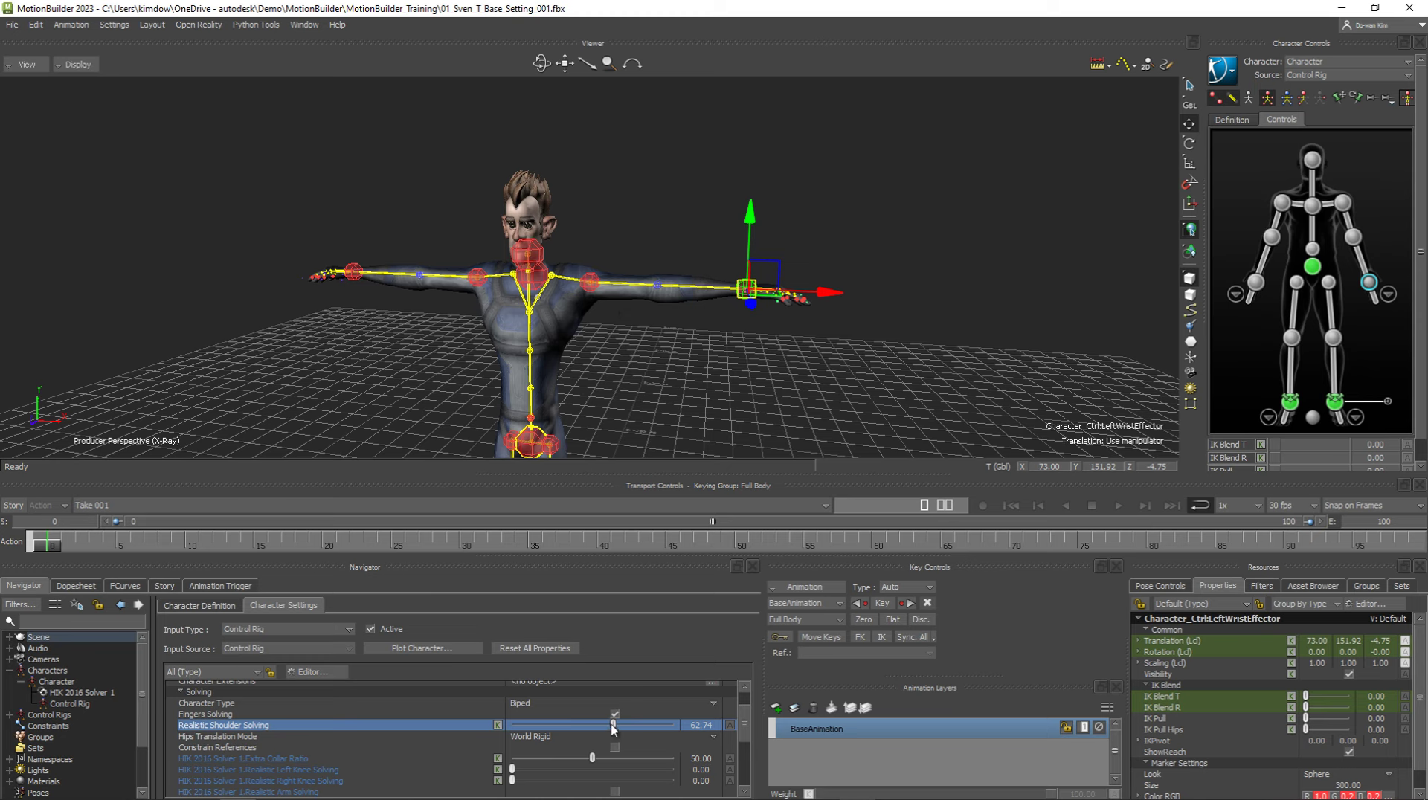
{"action": "left_click_drag", "start_coordinate": [610, 725], "coordinate": [554, 730]}
{"action": "mouse_move", "coordinate": [779, 374]}
{"action": "left_mouse_down", "text": "ctrl"}
{"action": "mouse_move", "coordinate": [624, 366]}
{"action": "mouse_move", "coordinate": [690, 245]}
{"action": "left_mouse_up", "text": "ctrl"}
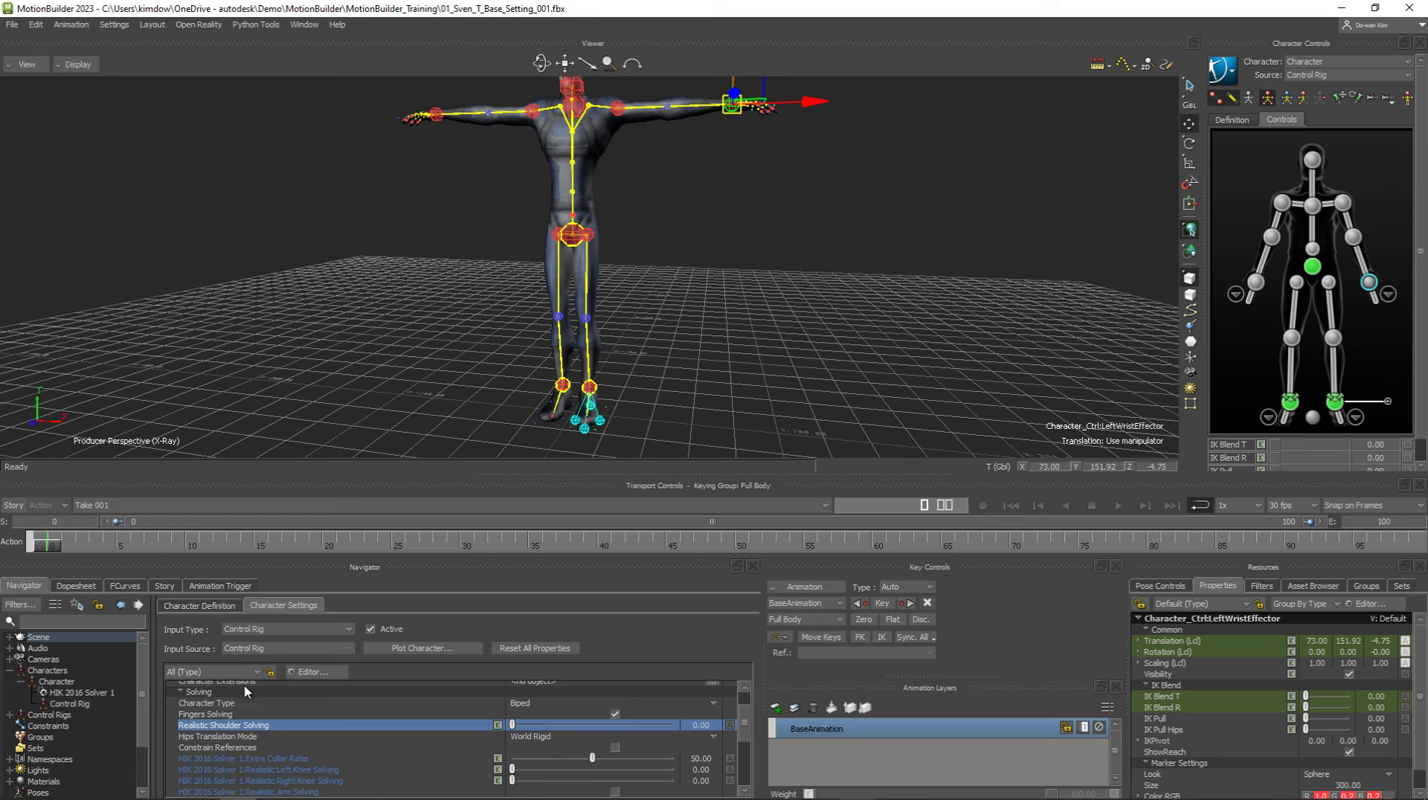
Step: Collapse Solving, expand the Roll group (Roll Mode Relative, Inline, Leaf), then start a new scene
{"action": "scroll", "coordinate": [251, 713], "scroll_direction": "up", "scroll_amount": 2}
{"action": "left_click", "coordinate": [179, 732]}
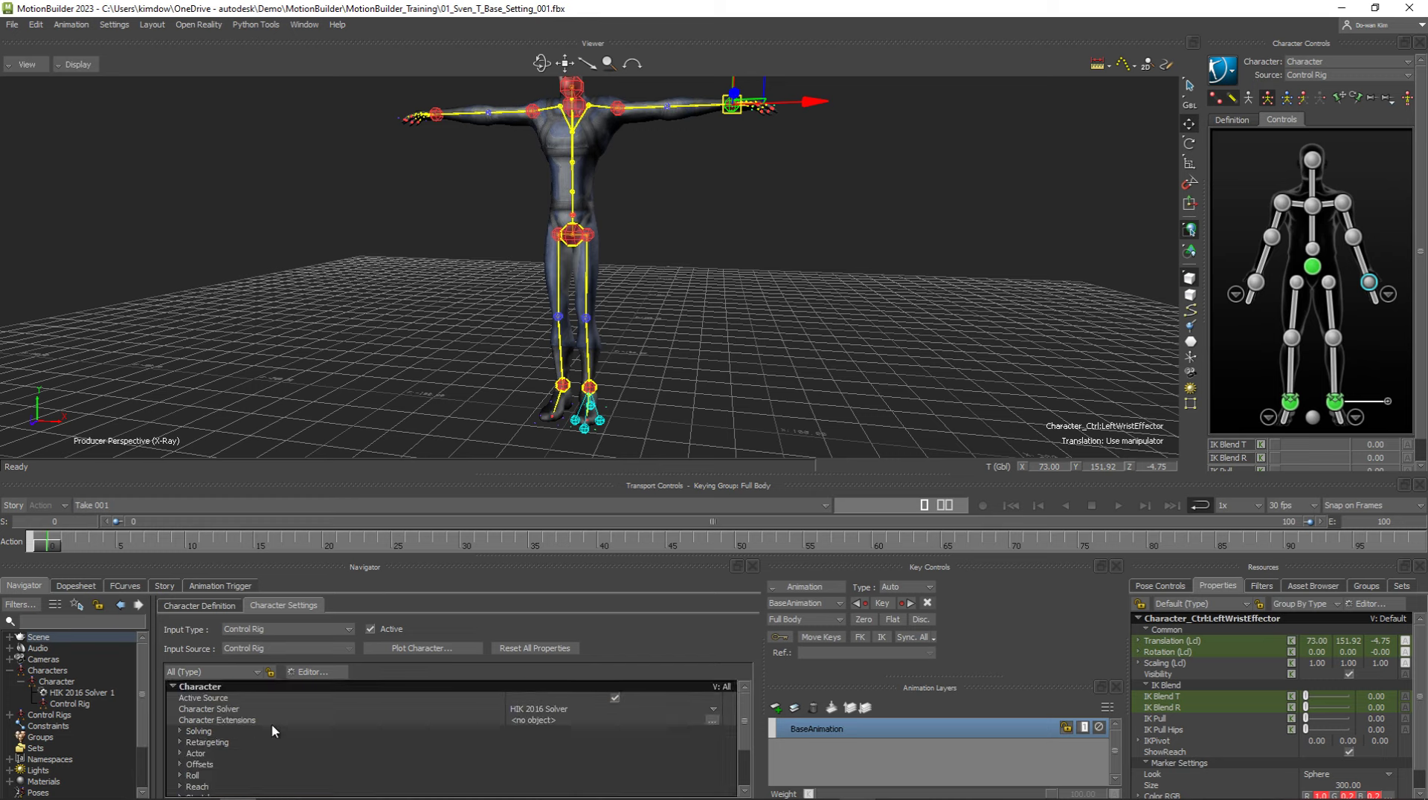
{"action": "scroll", "coordinate": [298, 736], "scroll_direction": "down", "scroll_amount": 2}
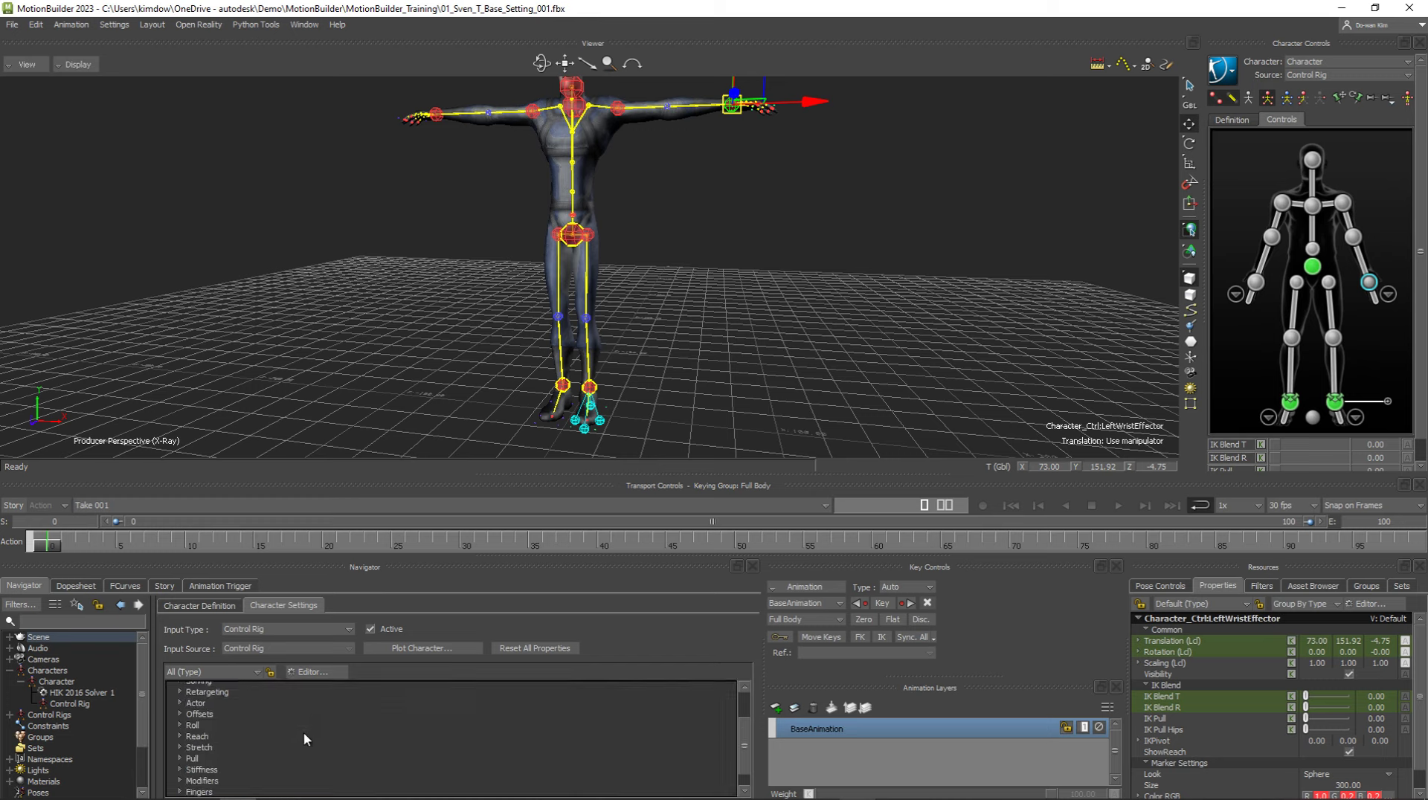
{"action": "left_click", "coordinate": [180, 725]}
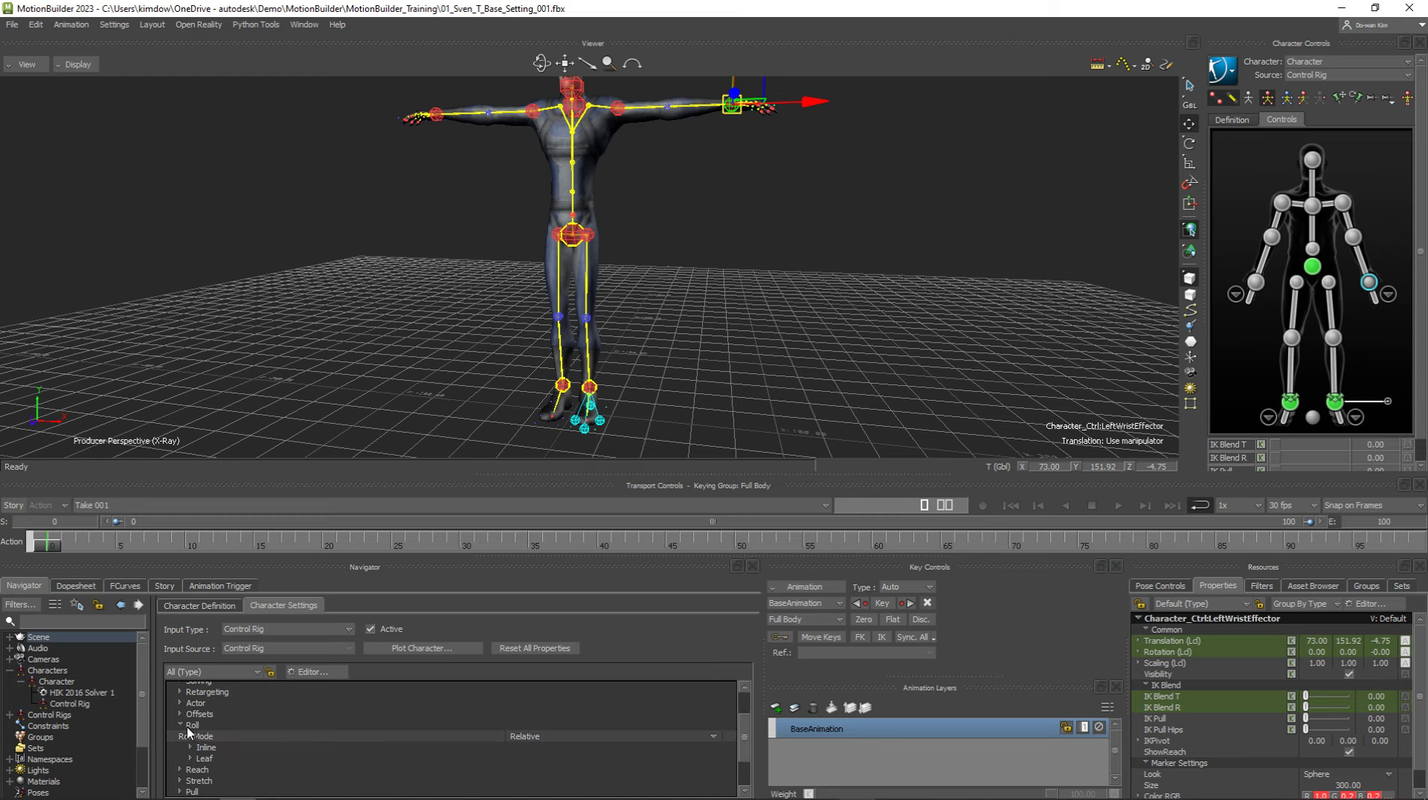
{"action": "scroll", "coordinate": [187, 733], "scroll_direction": "down", "scroll_amount": 1}
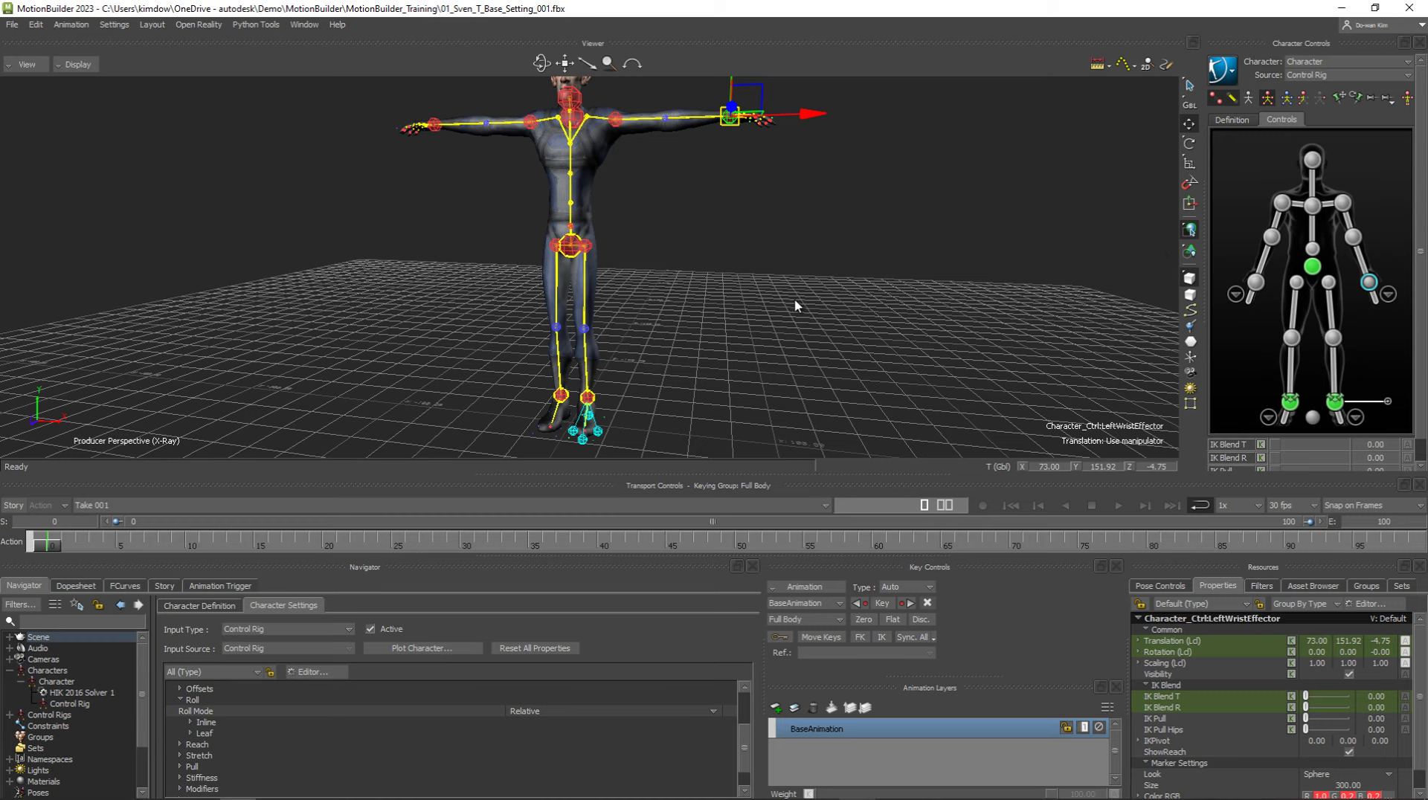
{"action": "key", "text": "ctrl+n"}
Step: Clear the scene keeping the clipboard, and load mia_rigged.fbx from the Asset Browser's Tutorials folder
{"action": "left_click", "coordinate": [722, 450]}
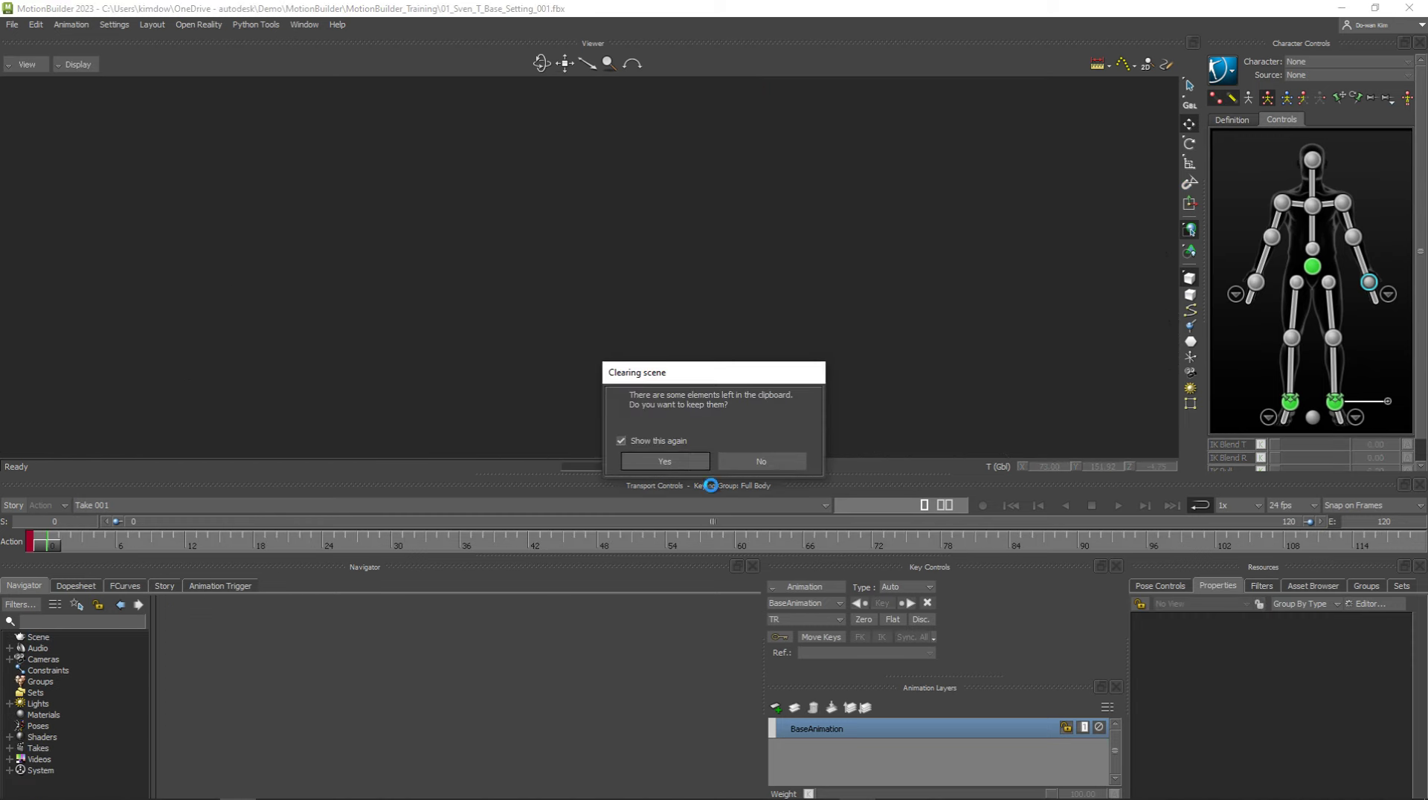
{"action": "left_click", "coordinate": [654, 463]}
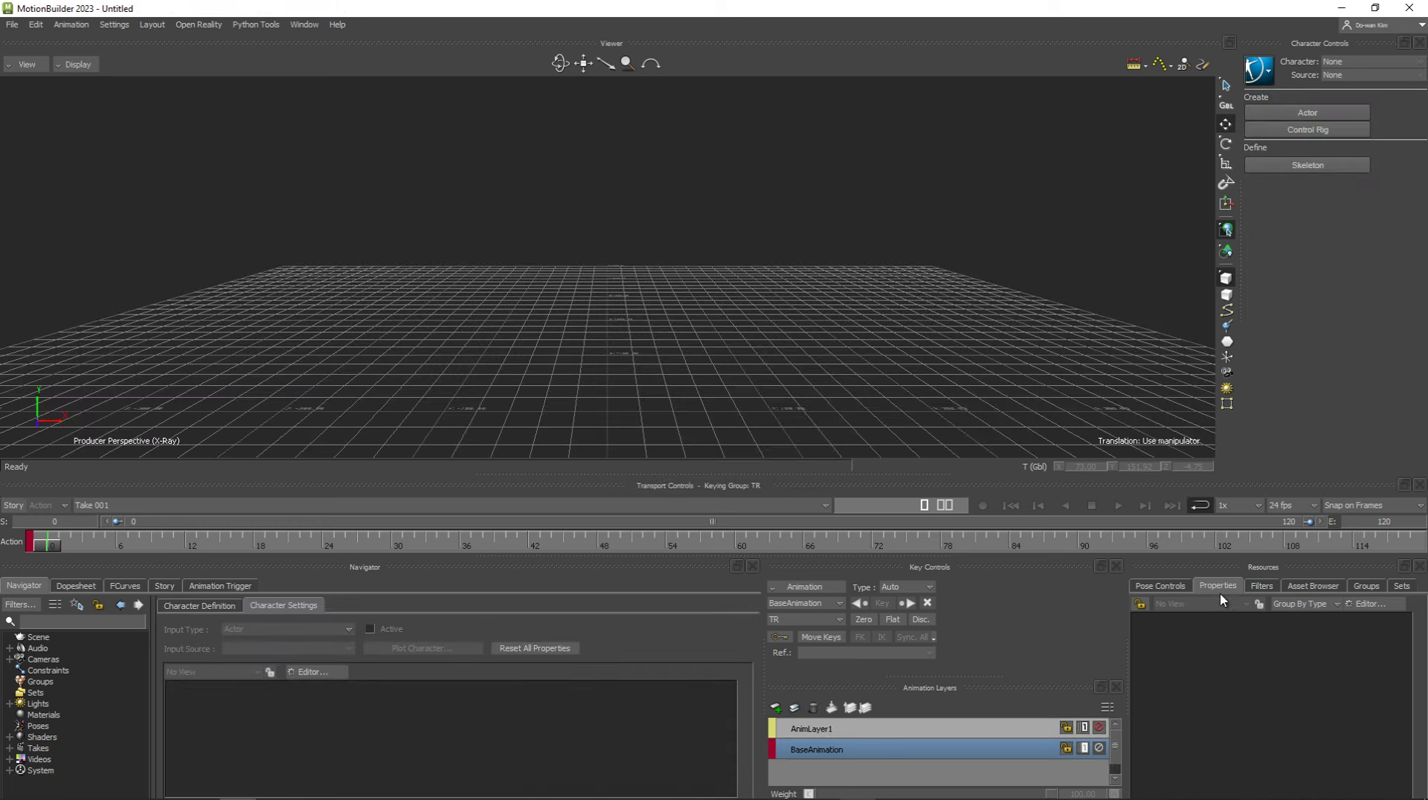
{"action": "left_click", "coordinate": [1316, 587]}
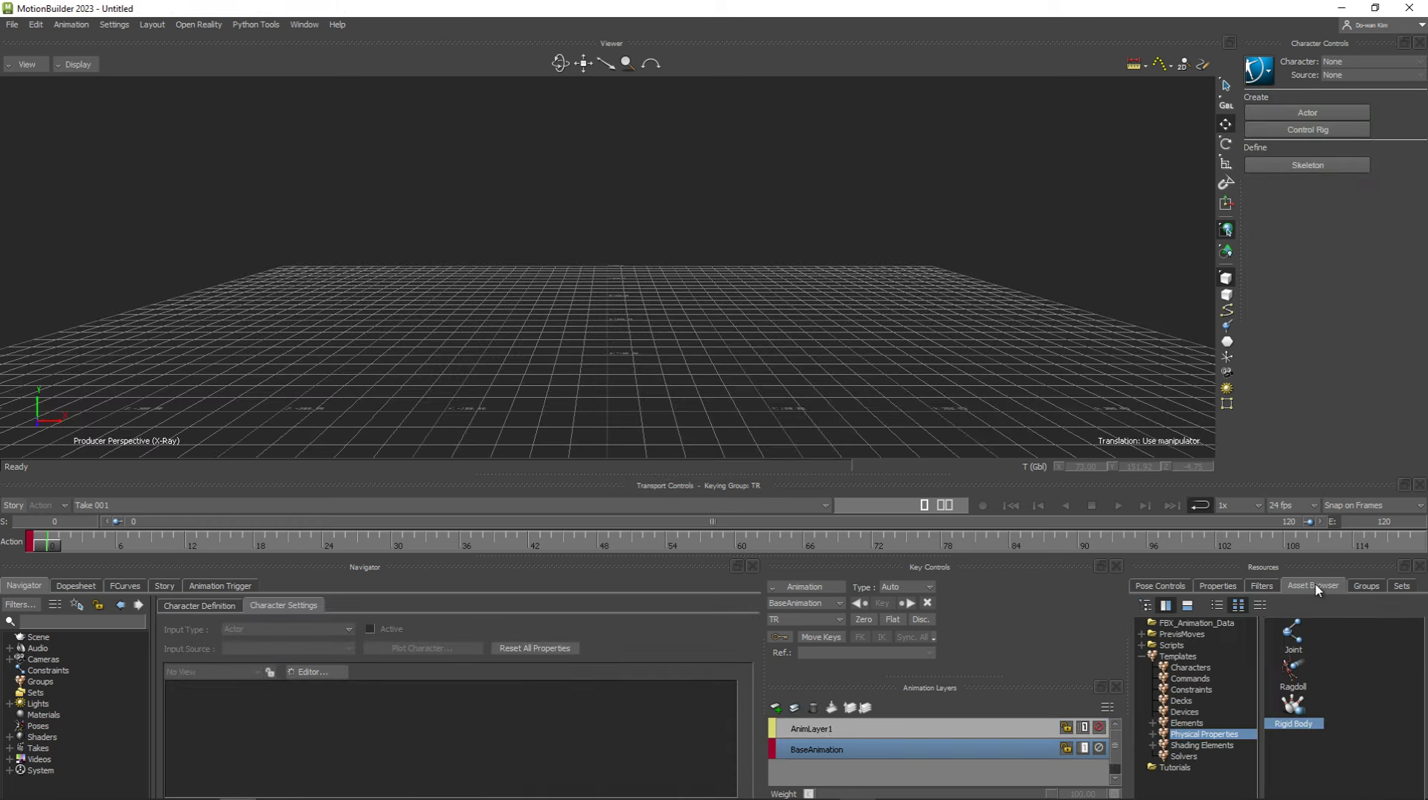
{"action": "left_click", "coordinate": [1182, 768]}
{"action": "left_click_drag", "start_coordinate": [1304, 793], "coordinate": [1317, 793]}
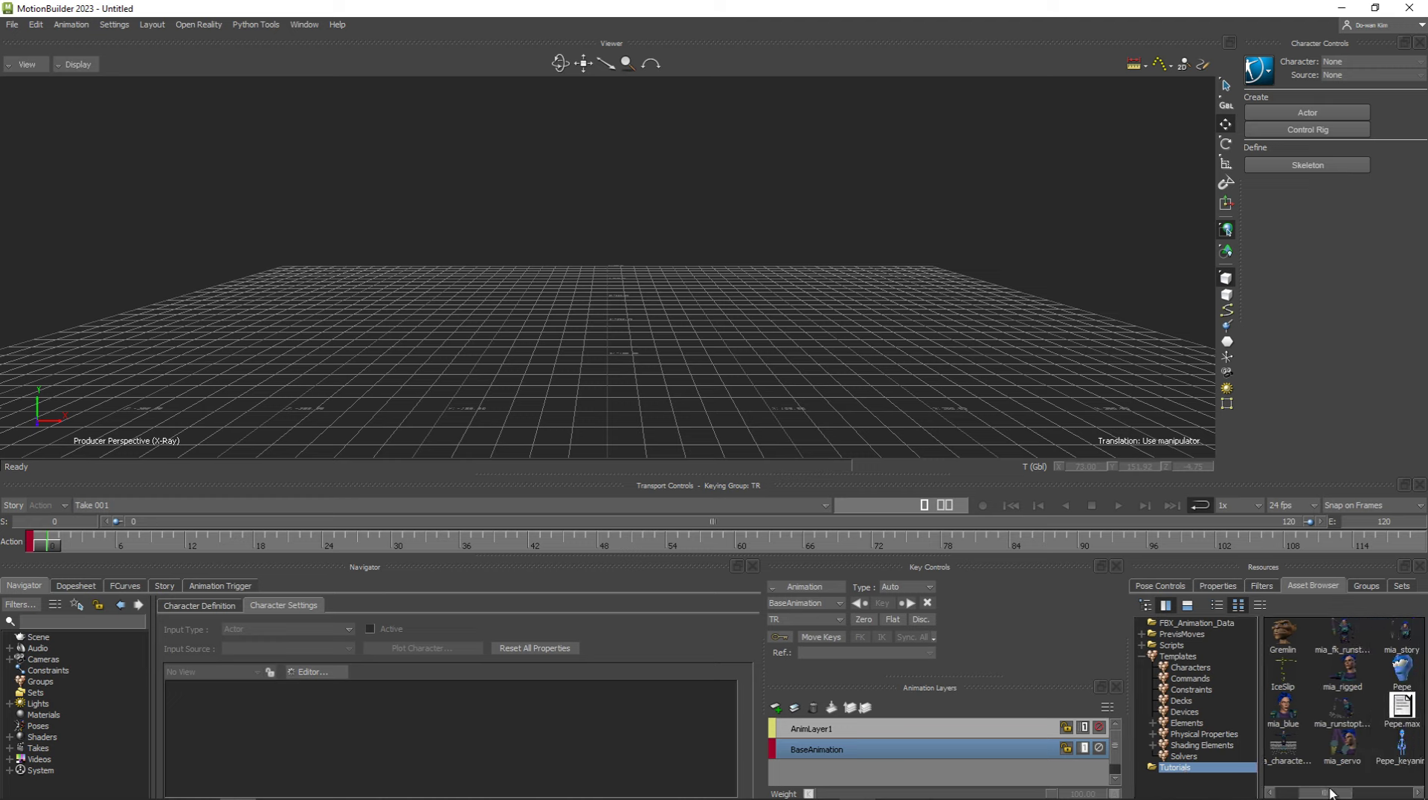
{"action": "left_click", "coordinate": [1378, 677]}
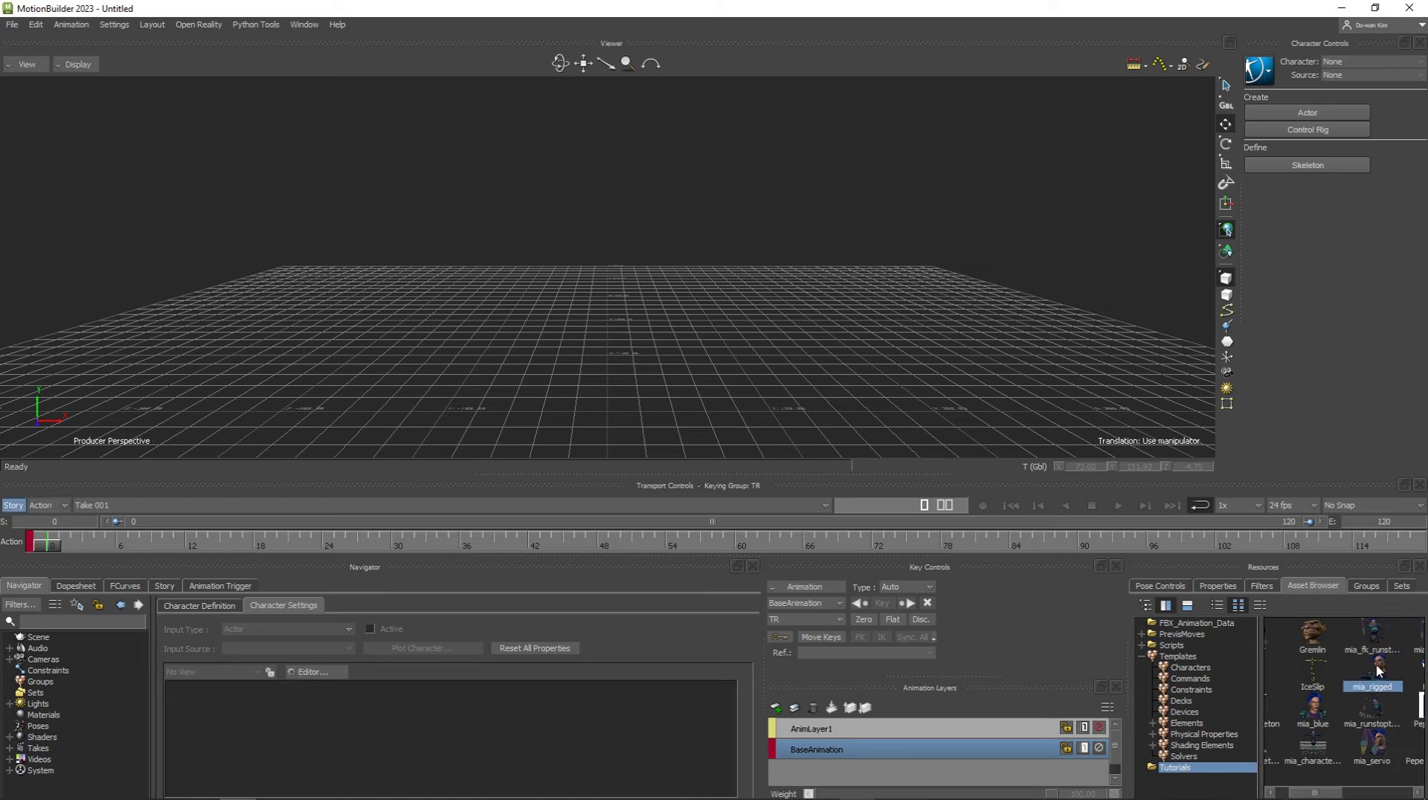
{"action": "left_click_drag", "start_coordinate": [1378, 671], "coordinate": [625, 244]}
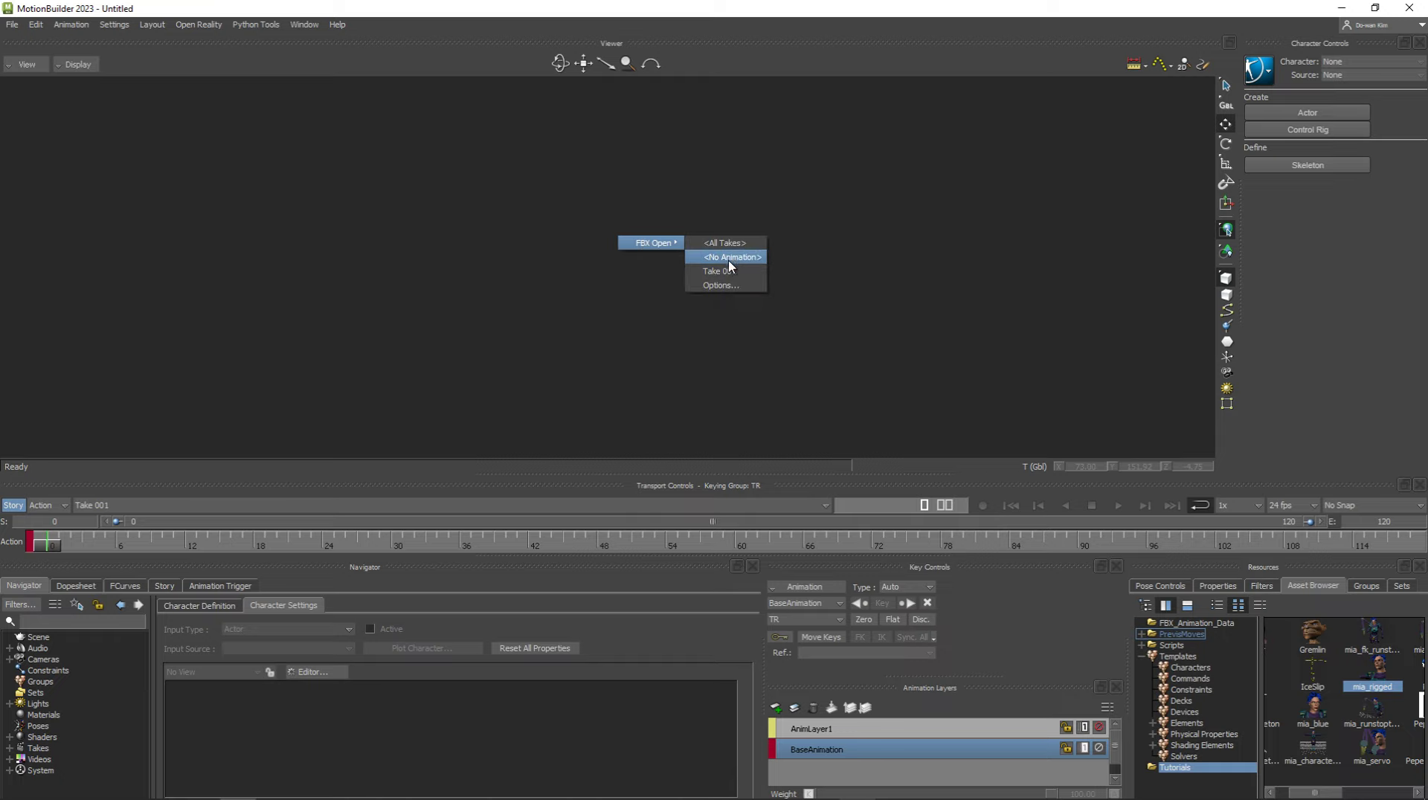
{"action": "left_click", "coordinate": [730, 260]}
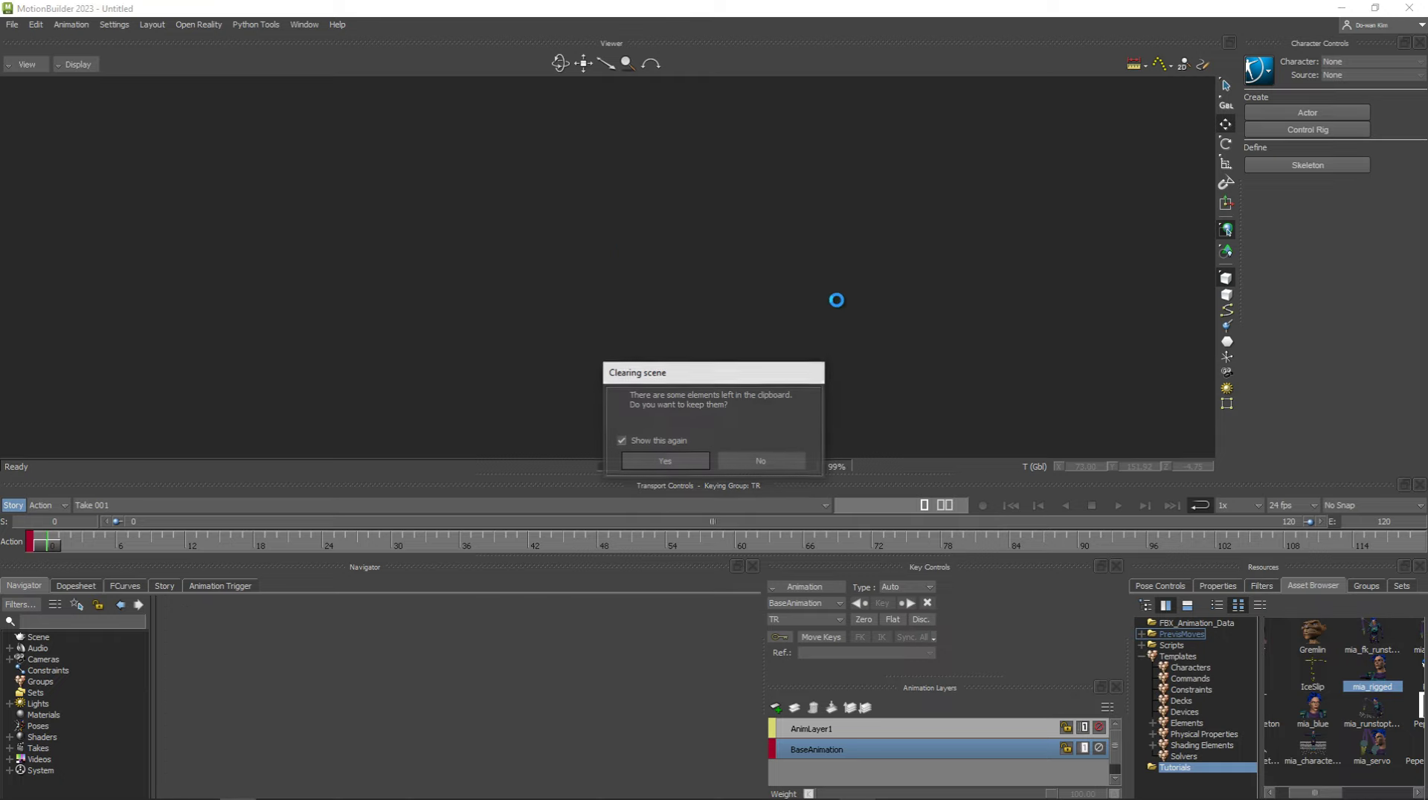
{"action": "left_click", "coordinate": [683, 462]}
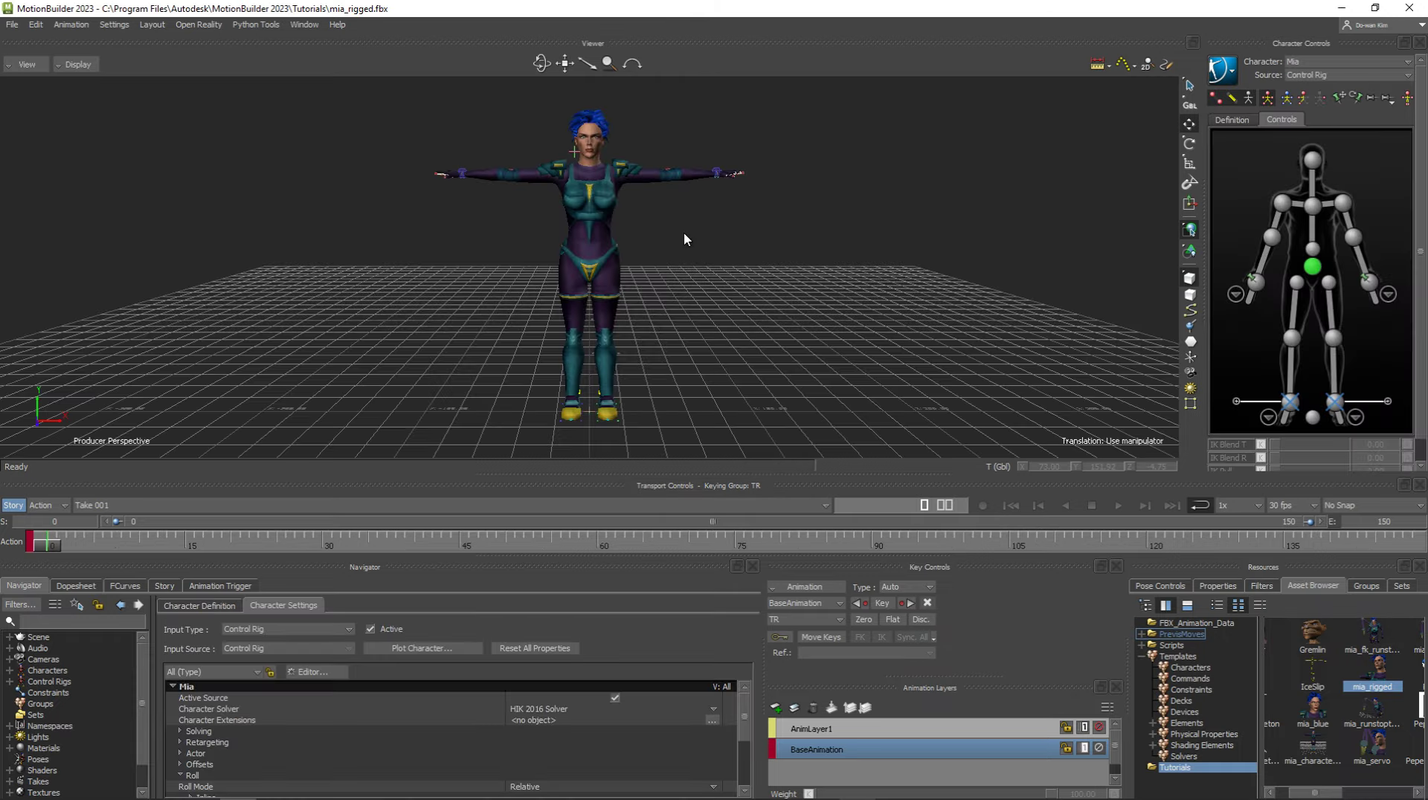
Step: Switch the Viewer to X-Ray display and inspect Mia's skeleton from head to feet
{"action": "scroll", "coordinate": [684, 240], "scroll_direction": "up", "scroll_amount": 2}
{"action": "scroll", "coordinate": [788, 243], "scroll_direction": "up", "scroll_amount": 5}
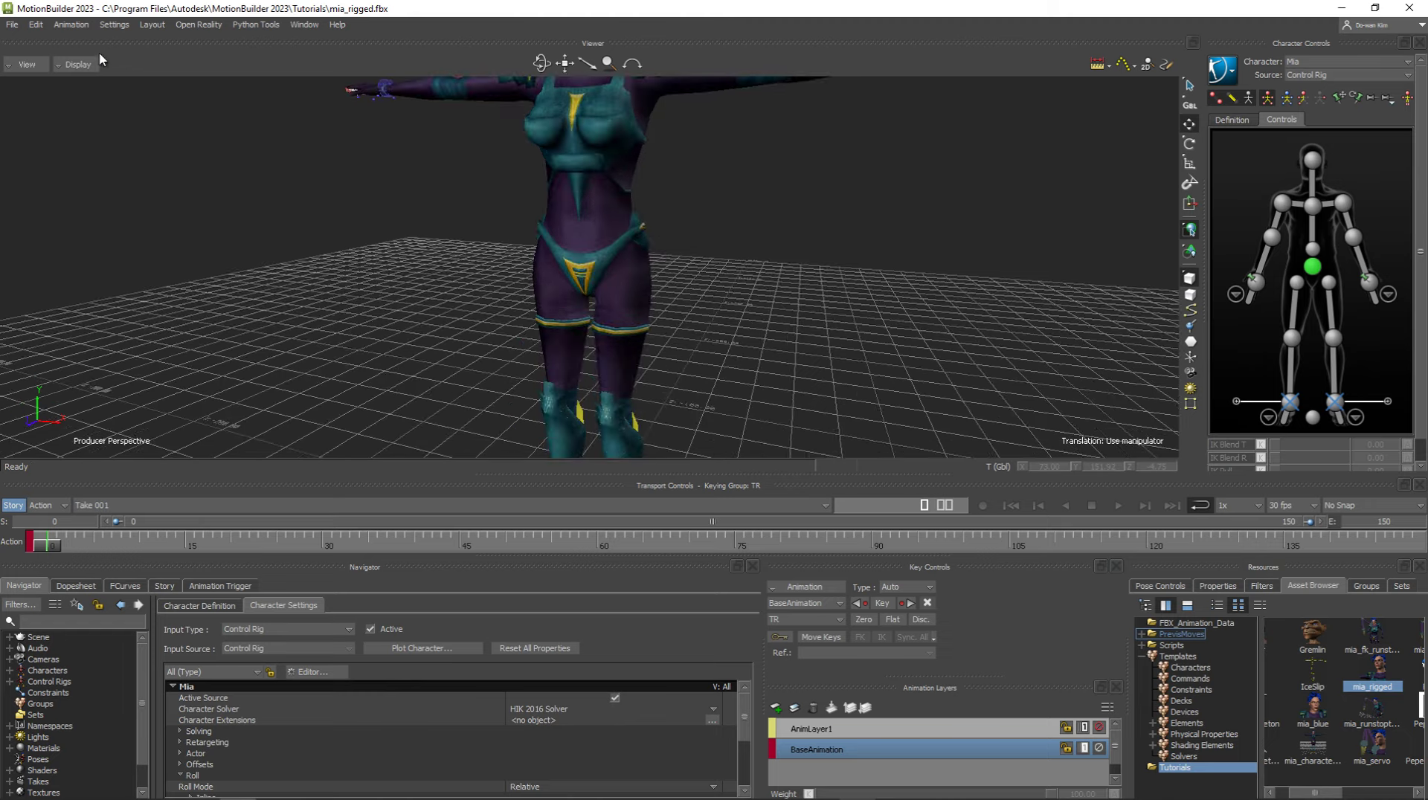
{"action": "left_click", "coordinate": [78, 64]}
{"action": "left_click", "coordinate": [70, 95]}
{"action": "left_click_drag", "start_coordinate": [654, 195], "coordinate": [544, 314], "text": "shift"}
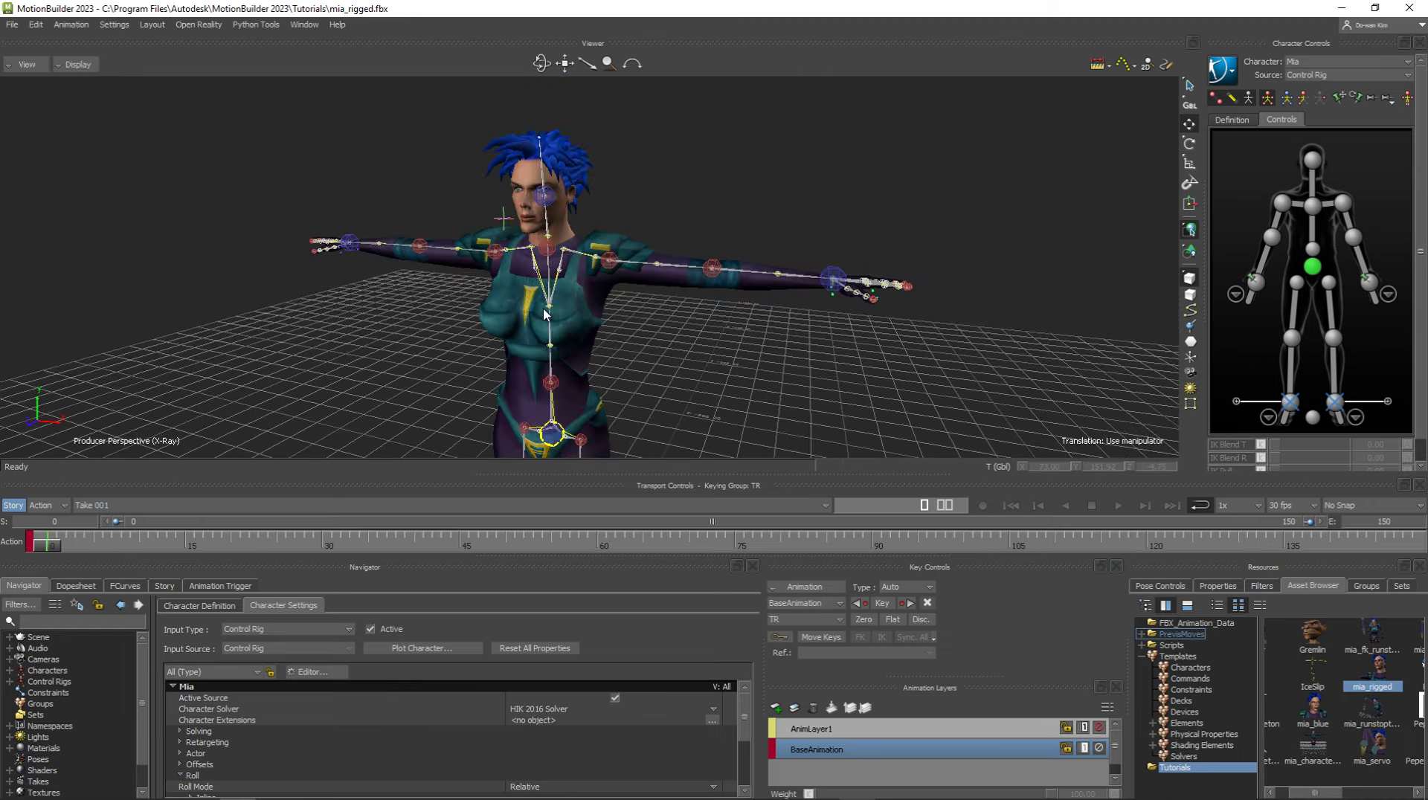
{"action": "scroll", "coordinate": [543, 314], "scroll_direction": "up", "scroll_amount": 3}
{"action": "scroll", "coordinate": [699, 324], "scroll_direction": "up", "scroll_amount": 3}
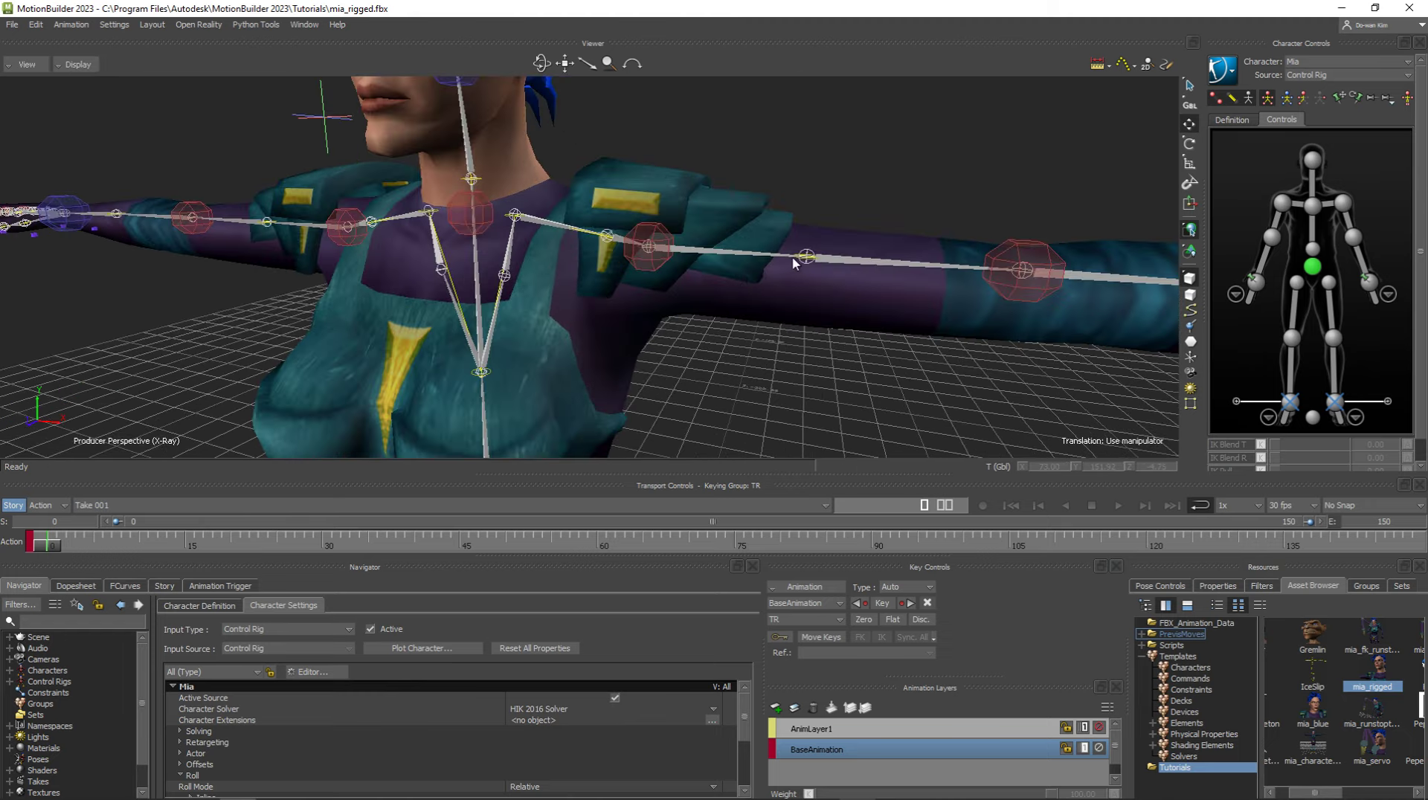
{"action": "scroll", "coordinate": [667, 296], "scroll_direction": "down", "scroll_amount": 5}
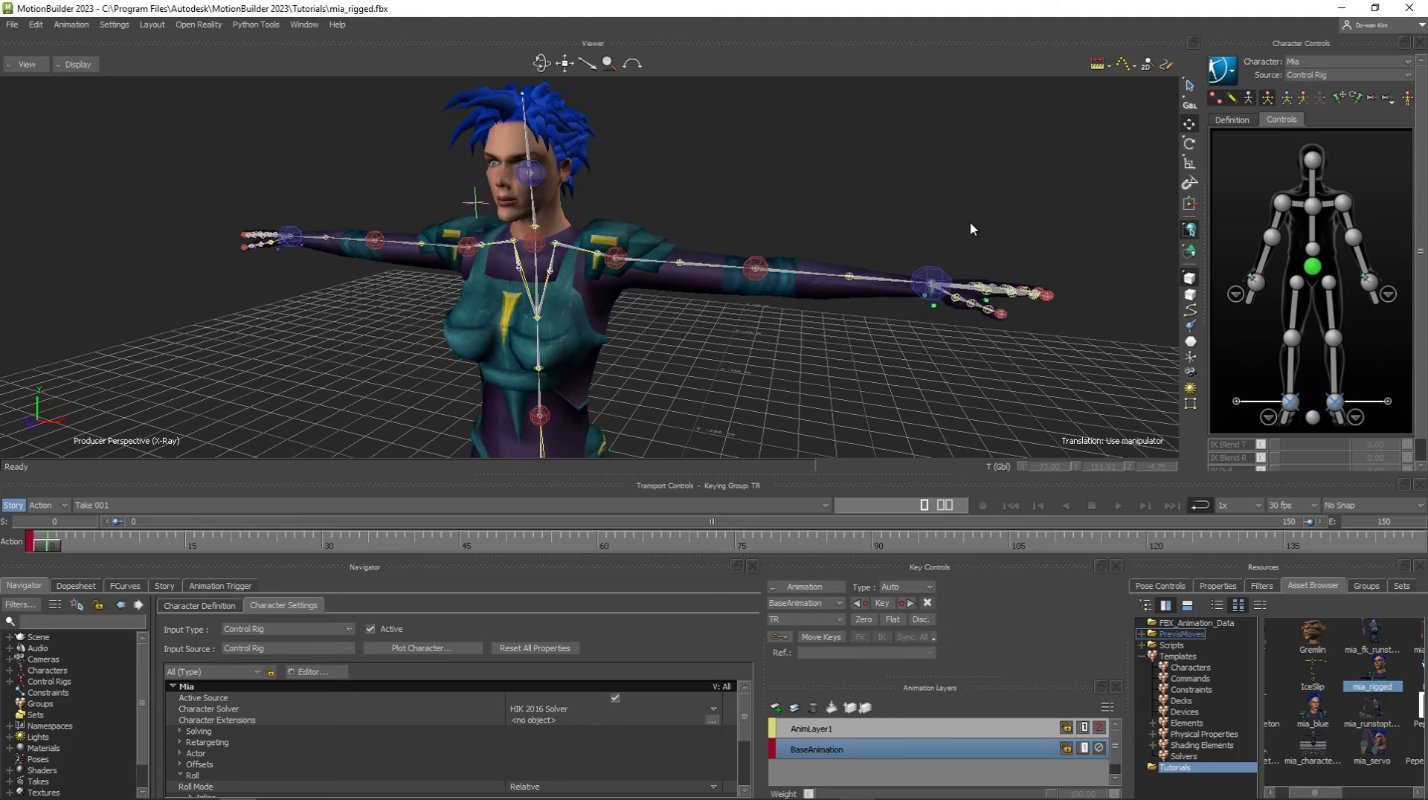
{"action": "left_click_drag", "start_coordinate": [644, 333], "coordinate": [703, 284], "text": "shift"}
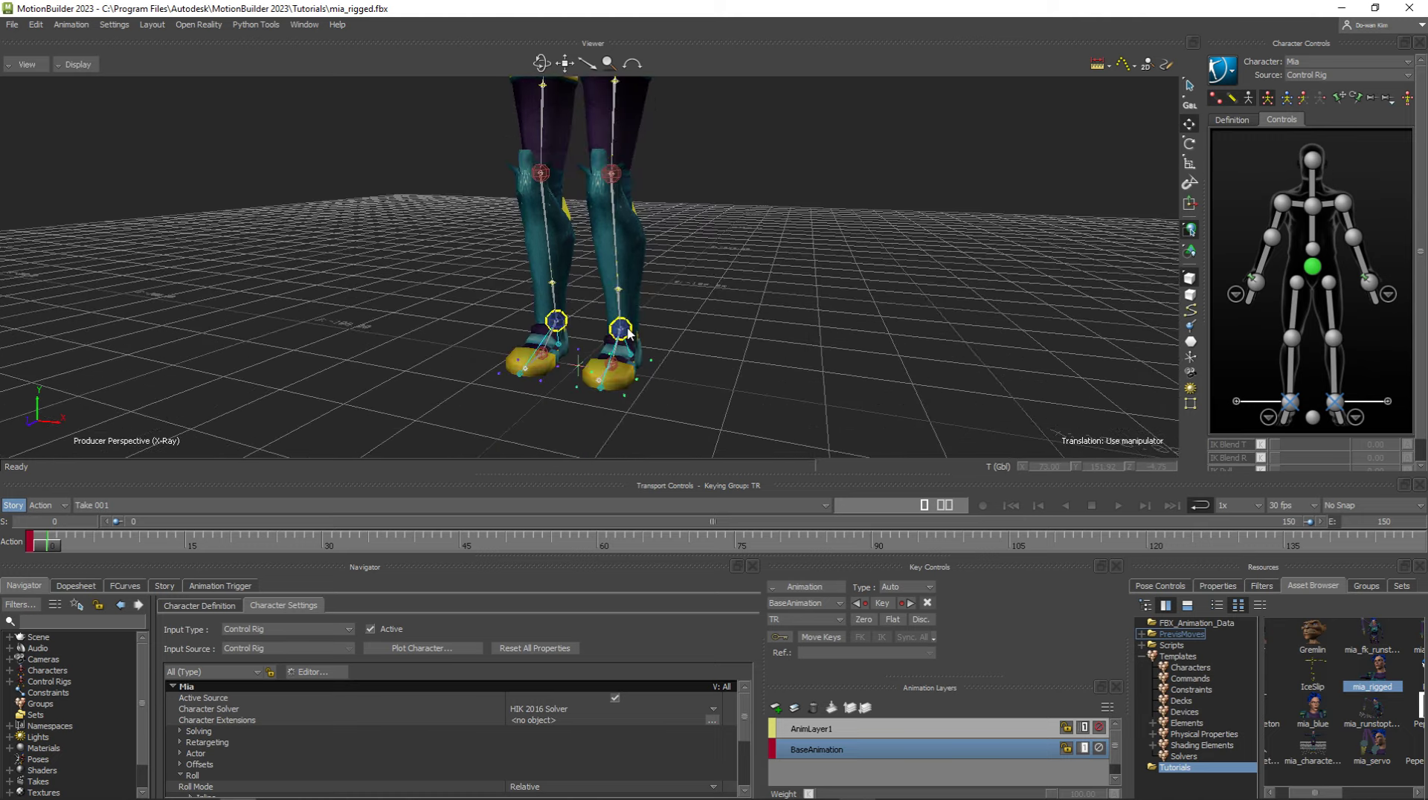
Step: Select Mia's left ankle effector and toggle the leg-chain highlight in Character Controls
{"action": "left_click", "coordinate": [621, 328]}
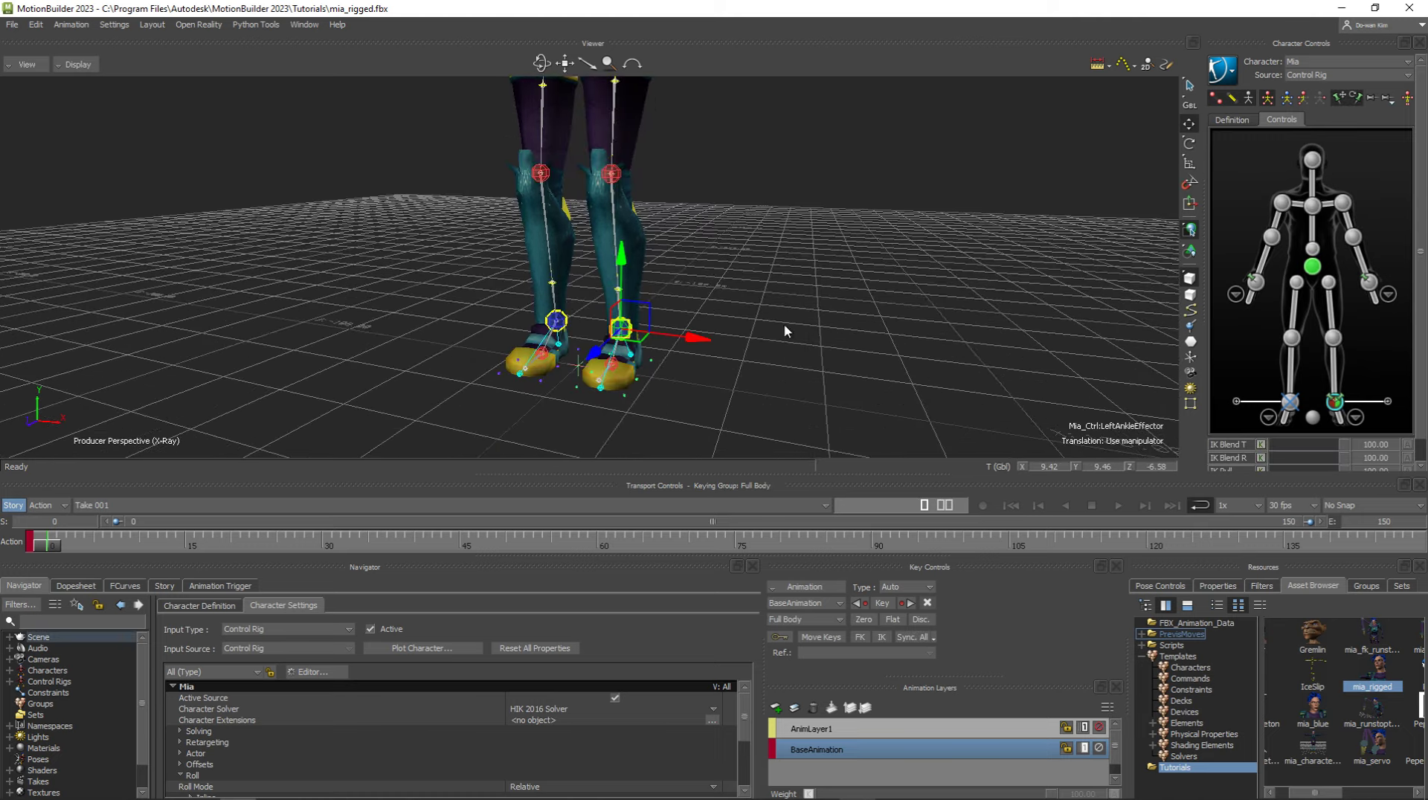
{"action": "scroll", "coordinate": [685, 314], "scroll_direction": "up", "scroll_amount": 2}
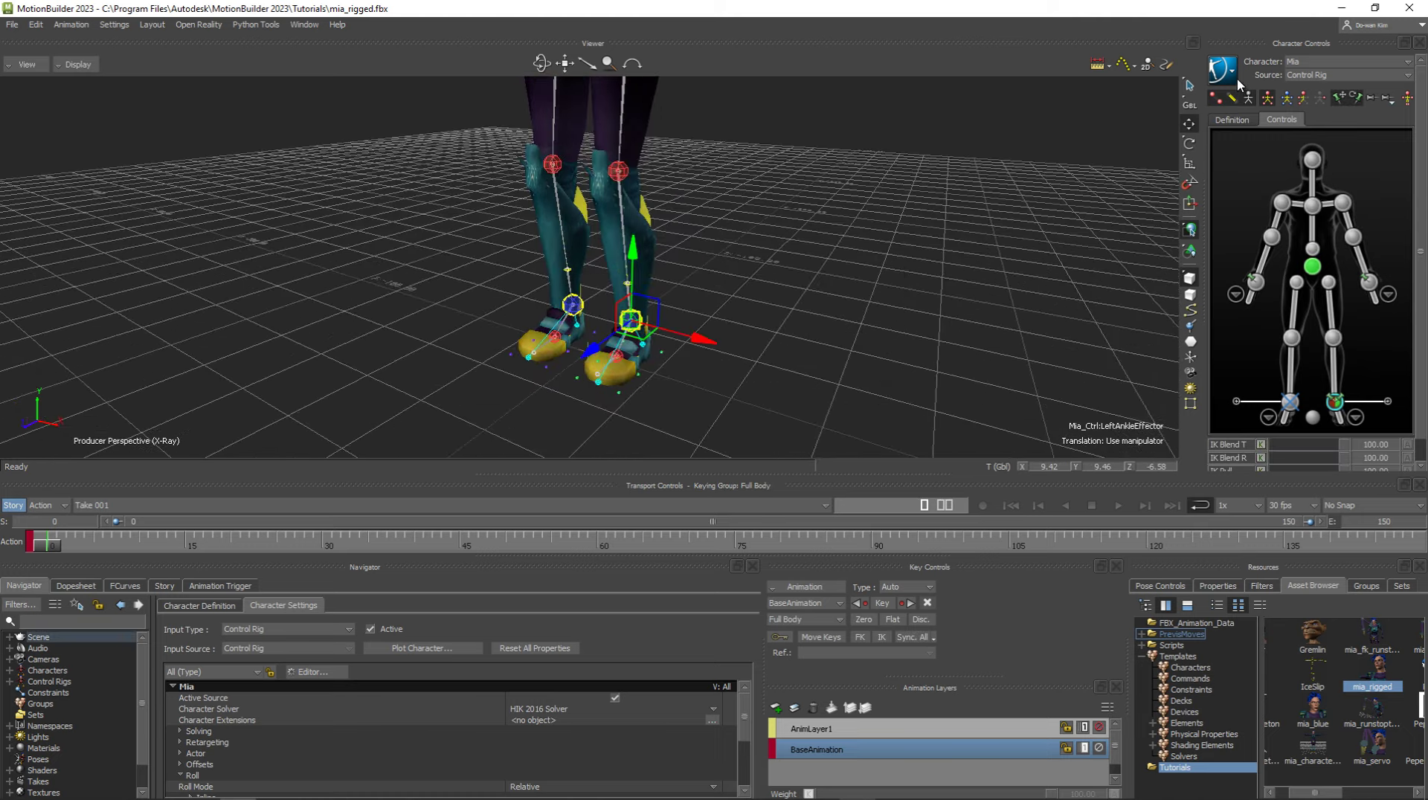
{"action": "left_click", "coordinate": [1249, 103]}
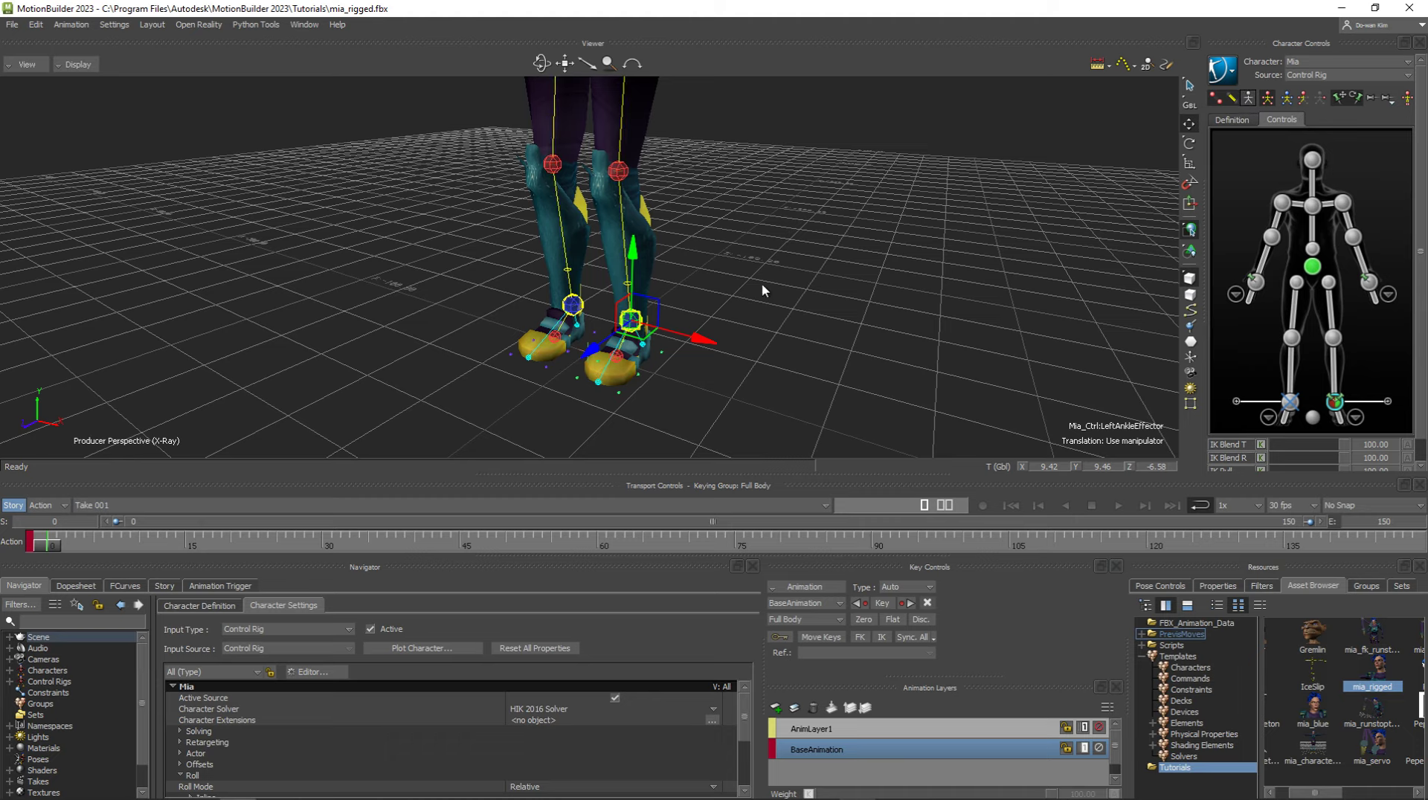
{"action": "left_click_drag", "start_coordinate": [761, 291], "coordinate": [759, 305], "text": "ctrl+shift"}
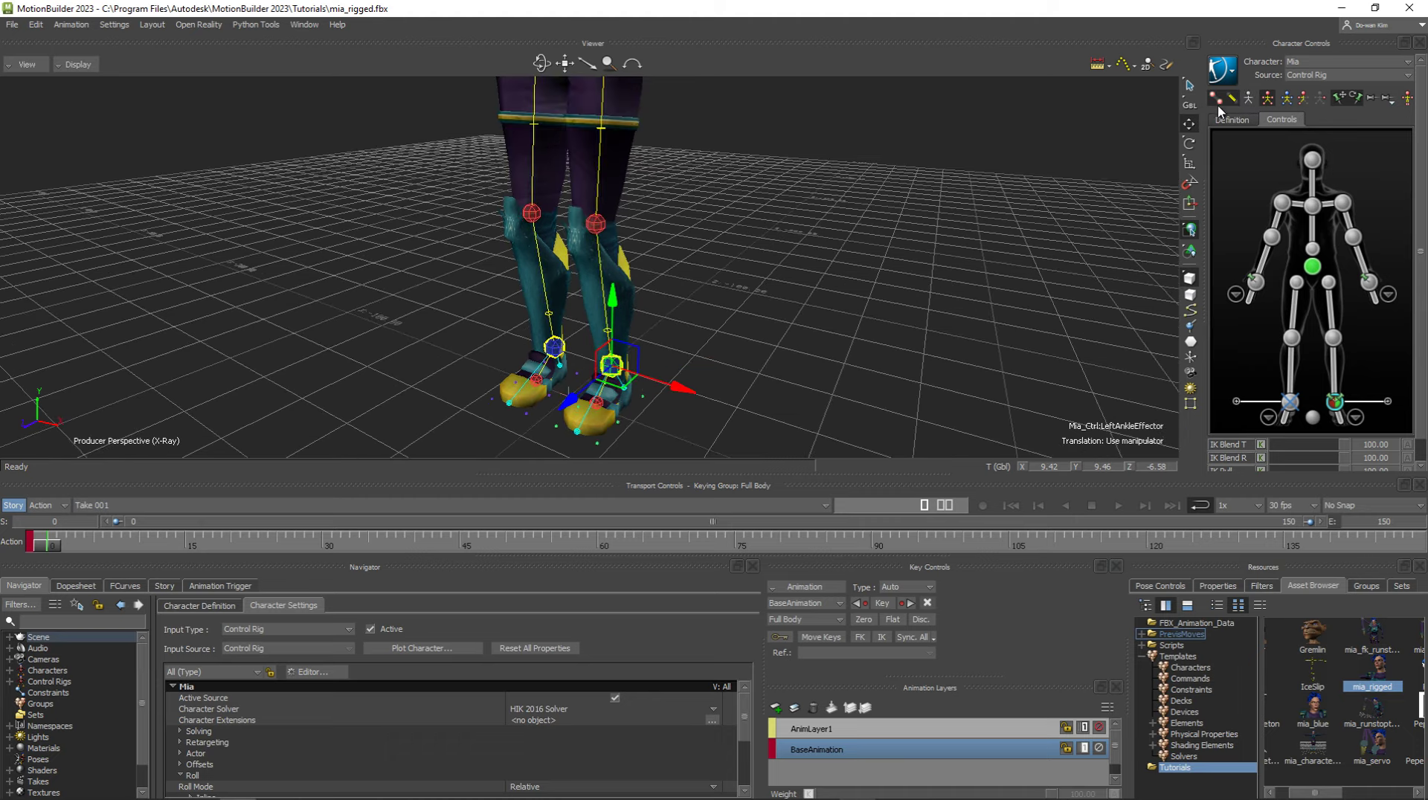
{"action": "left_click", "coordinate": [1230, 99]}
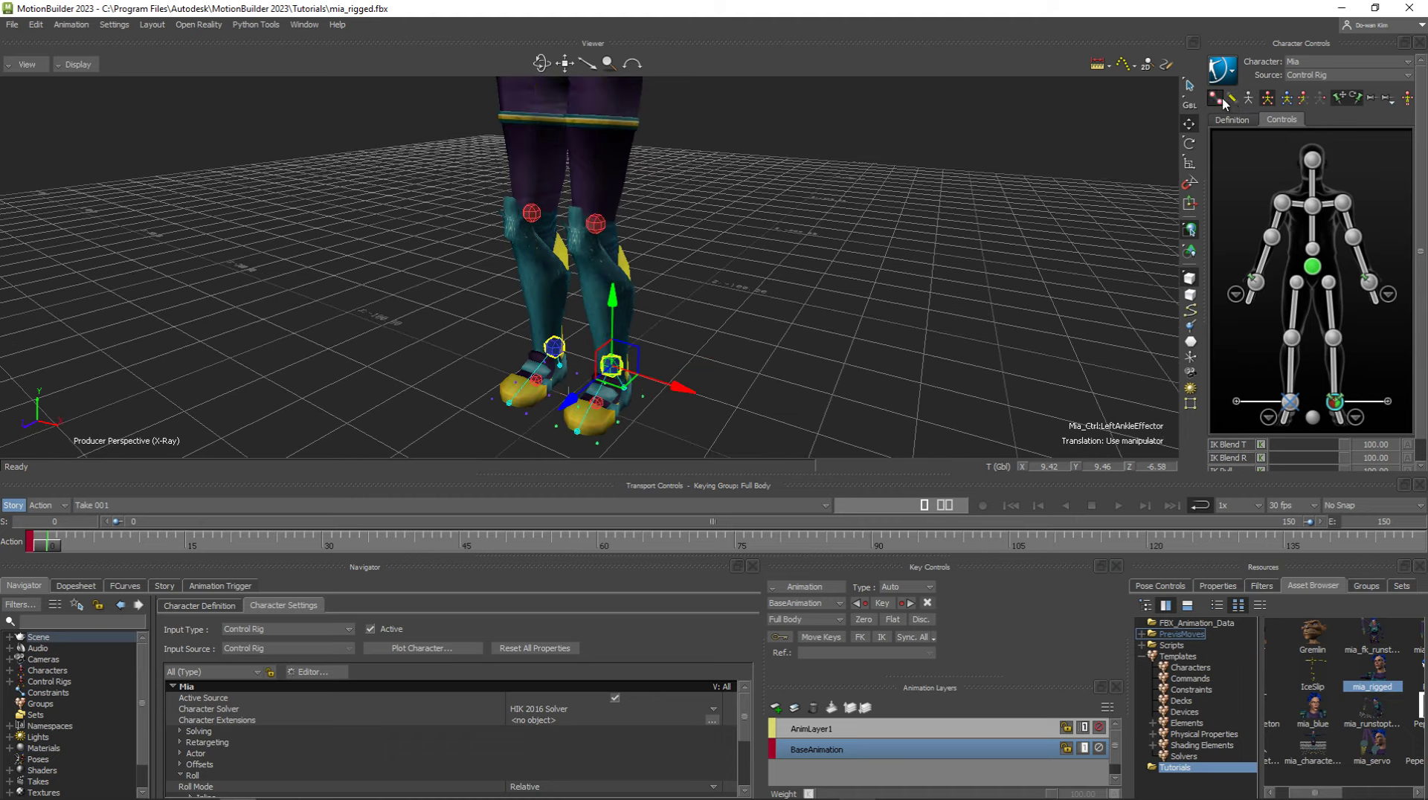
{"action": "left_click", "coordinate": [1248, 100]}
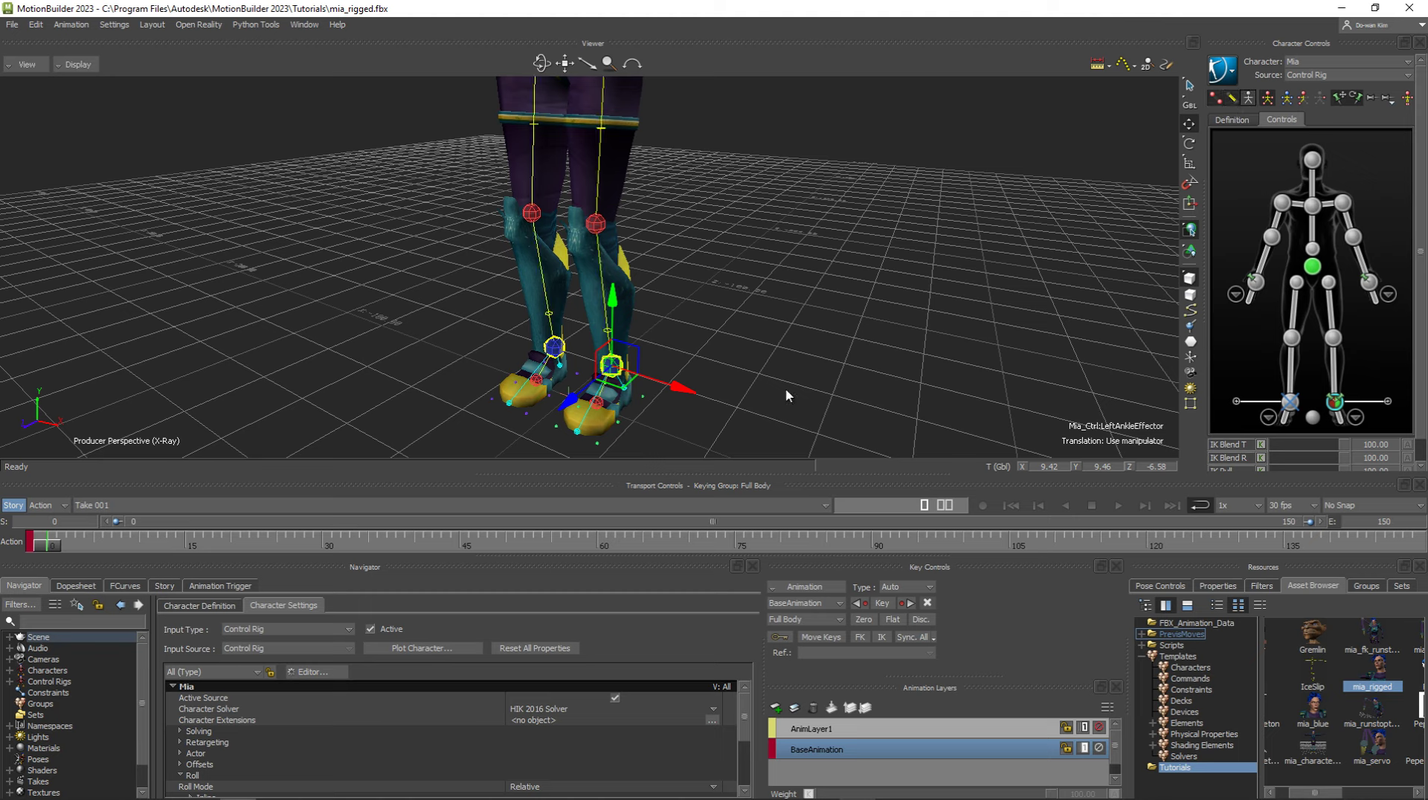
Step: Rotate the left ankle effector to 176.64, 75.18, -179.99, turning the left foot
{"action": "key", "text": "r"}
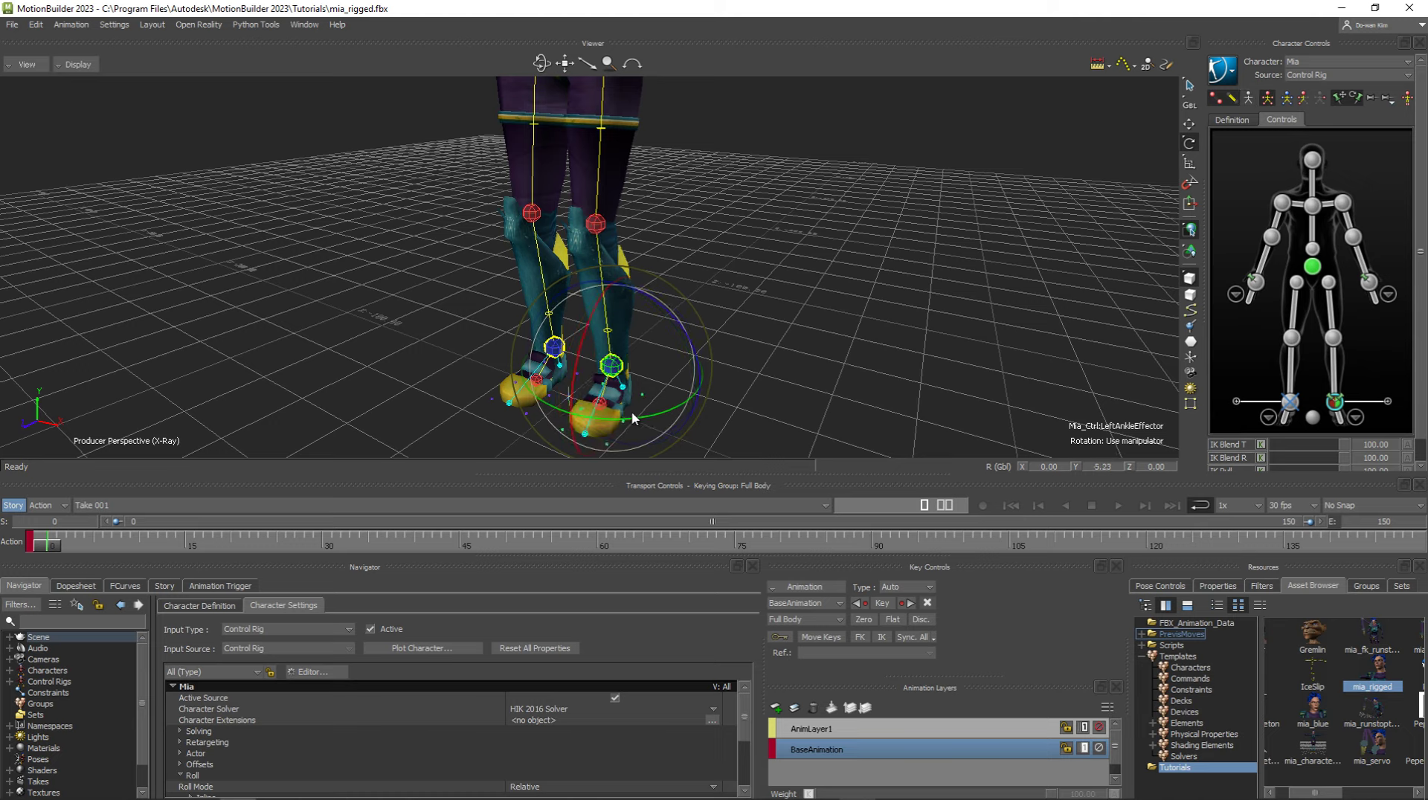
{"action": "mouse_move", "coordinate": [632, 418]}
{"action": "left_mouse_down"}
{"action": "mouse_move", "coordinate": [671, 402]}
{"action": "mouse_move", "coordinate": [674, 280]}
{"action": "mouse_move", "coordinate": [632, 194]}
{"action": "mouse_move", "coordinate": [497, 226]}
{"action": "left_mouse_up"}
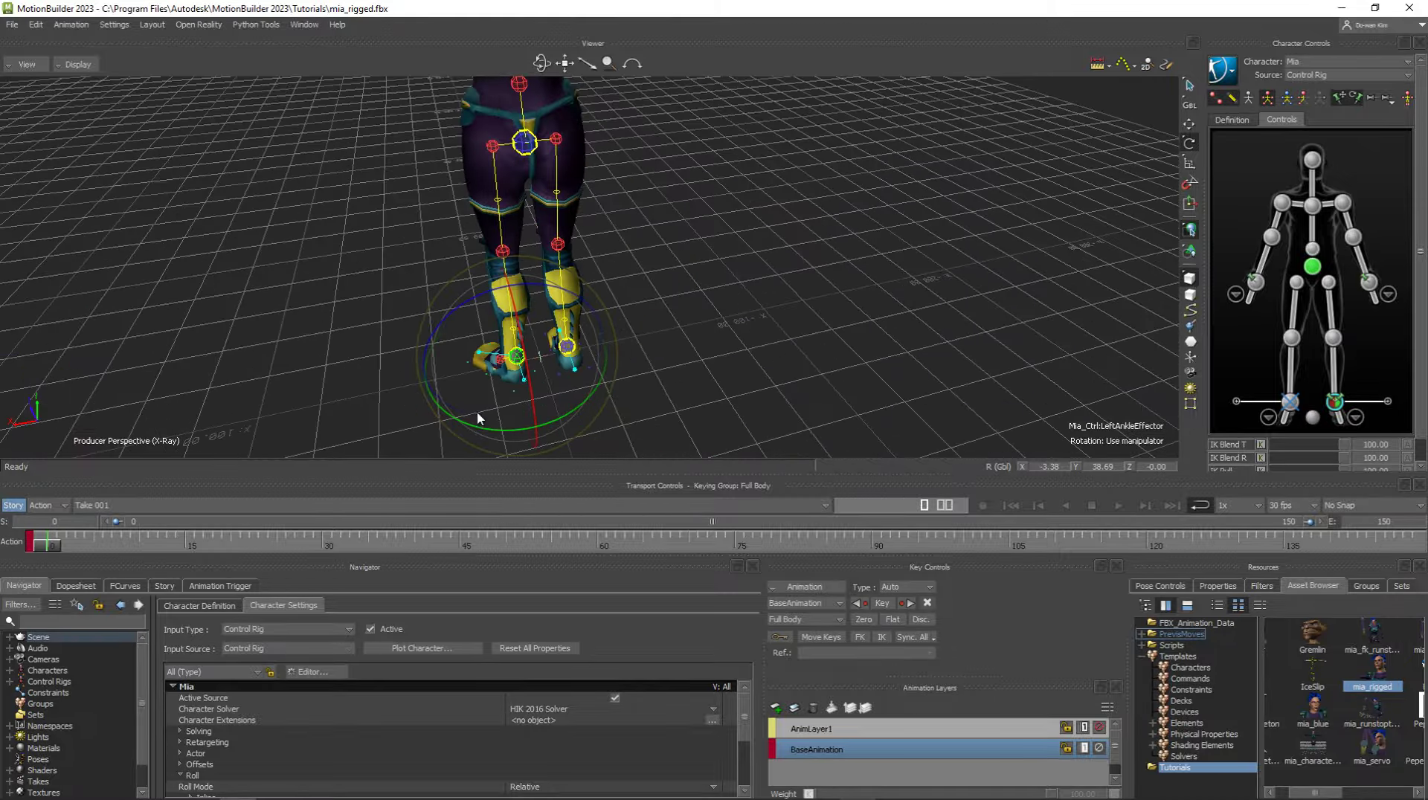
{"action": "mouse_move", "coordinate": [485, 425]}
{"action": "left_mouse_down"}
{"action": "mouse_move", "coordinate": [852, 307]}
{"action": "mouse_move", "coordinate": [684, 296]}
{"action": "mouse_move", "coordinate": [720, 314]}
{"action": "left_mouse_up"}
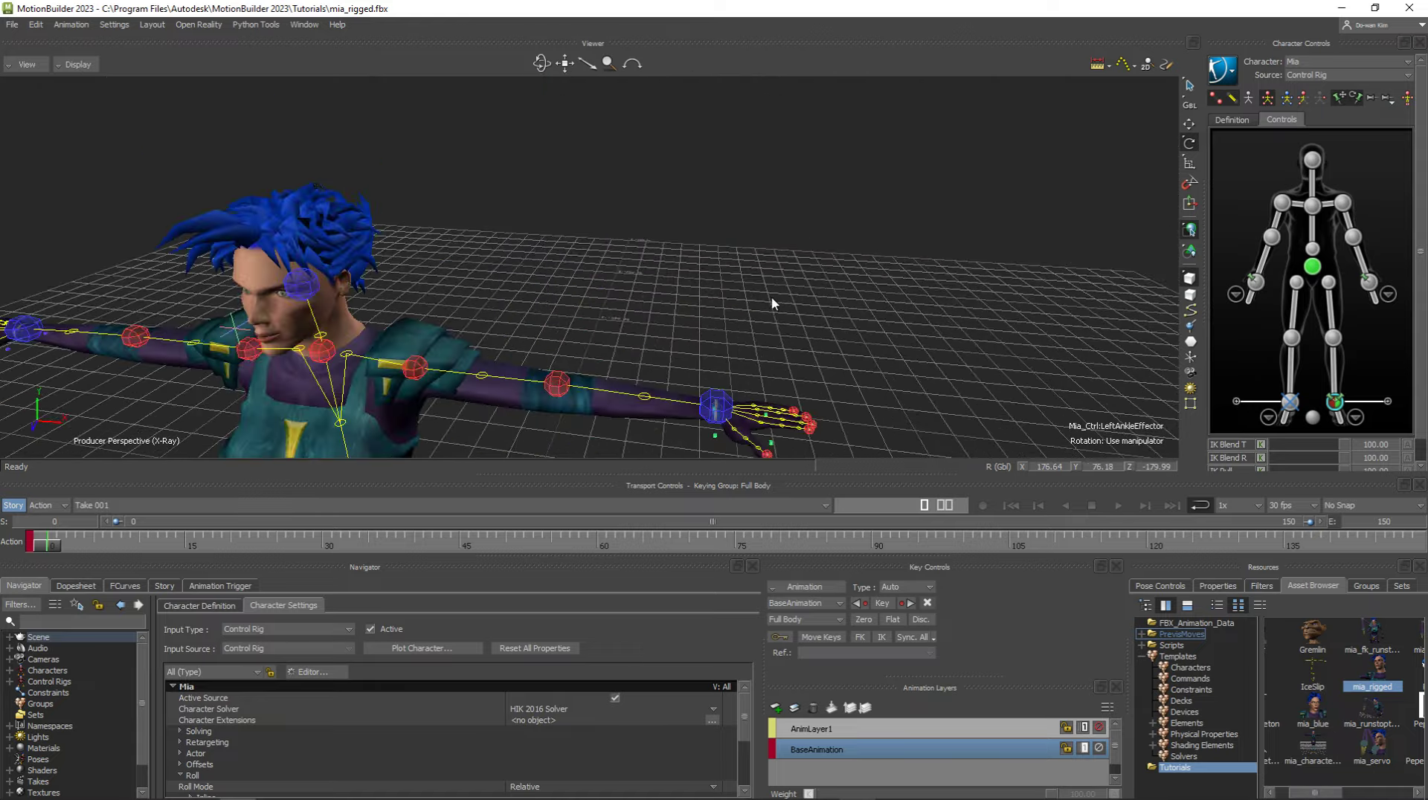
Step: Rotate Mia's left wrist effector about X to 107.02, twisting her left hand
{"action": "left_click", "coordinate": [716, 319]}
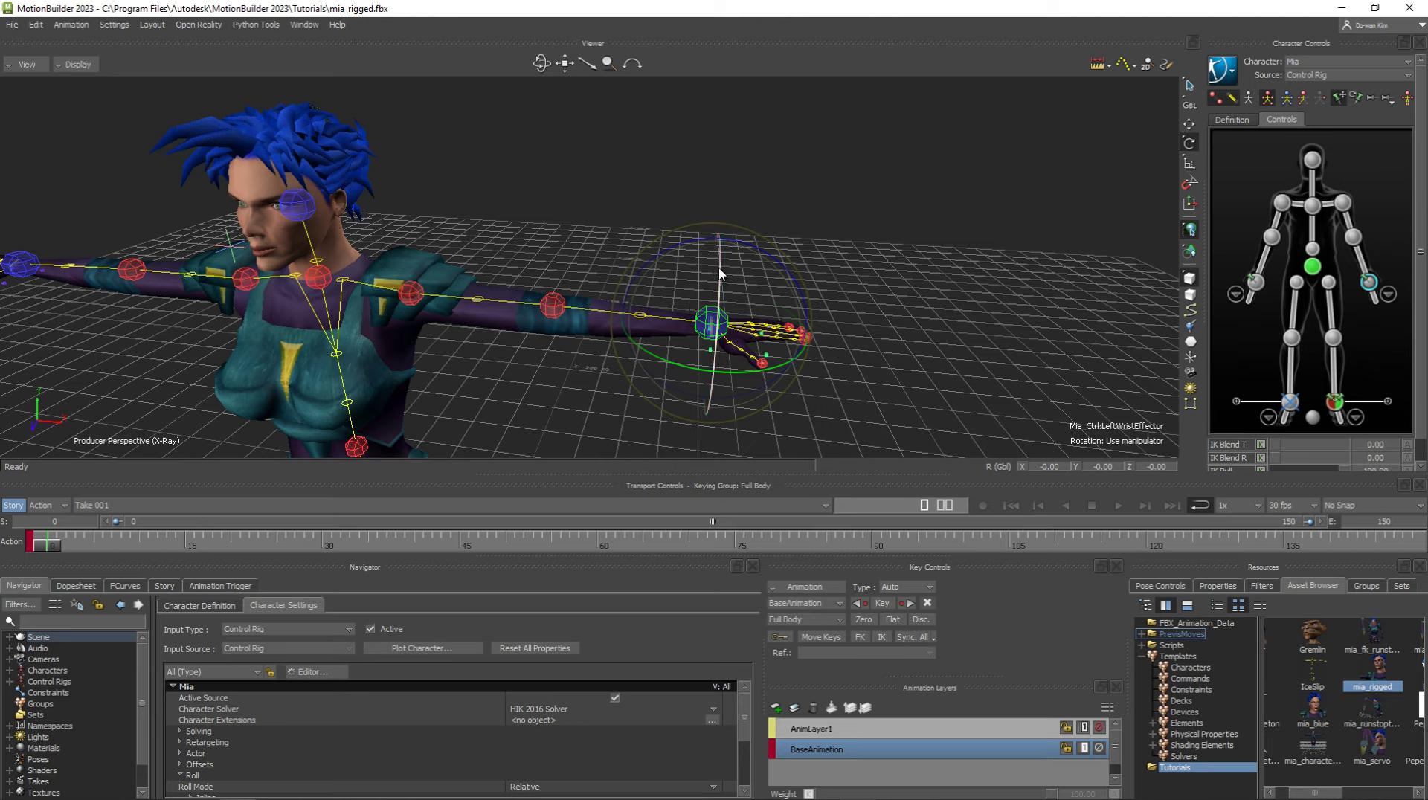
{"action": "mouse_move", "coordinate": [719, 256]}
{"action": "left_mouse_down"}
{"action": "mouse_move", "coordinate": [710, 325]}
{"action": "mouse_move", "coordinate": [671, 354]}
{"action": "left_mouse_up"}
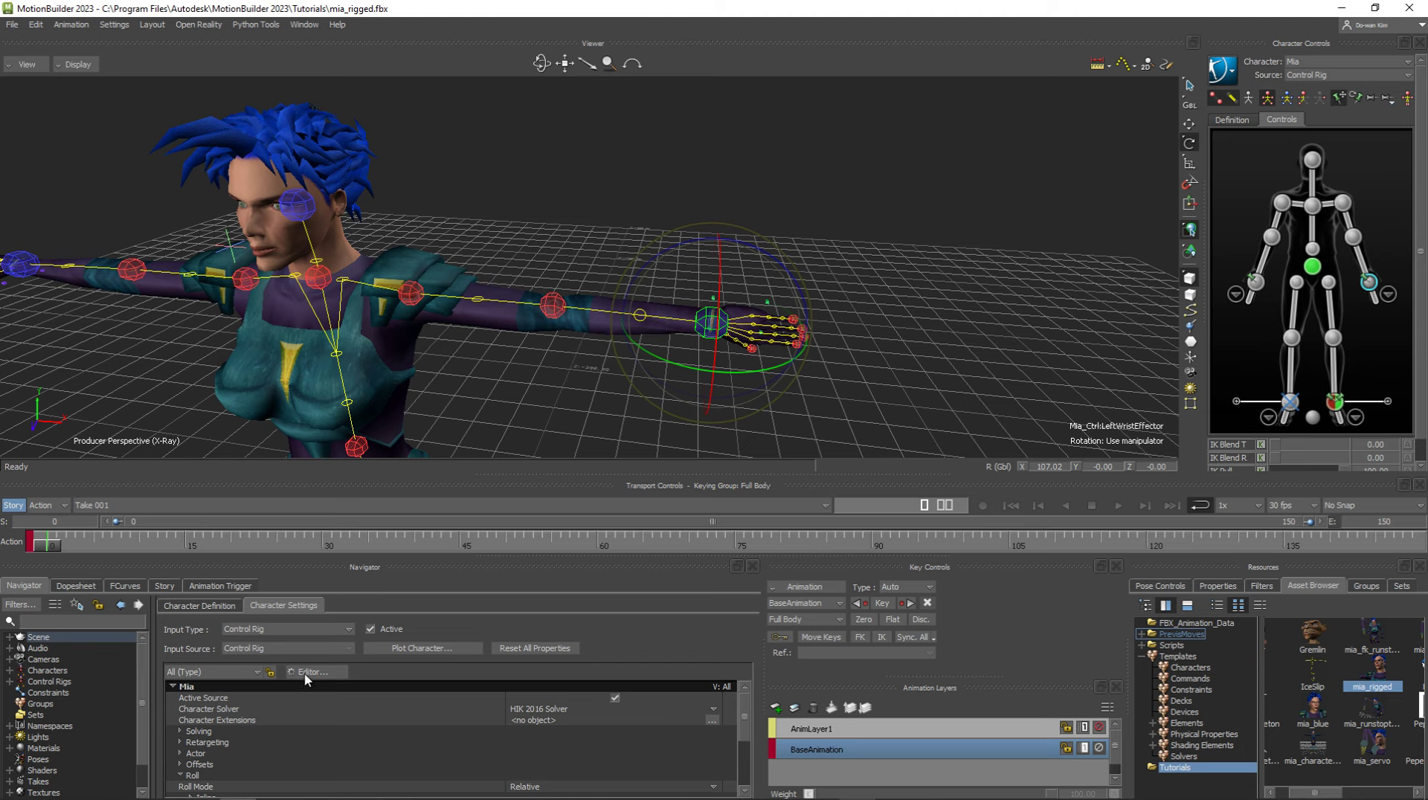
{"action": "scroll", "coordinate": [258, 776], "scroll_direction": "down", "scroll_amount": 2}
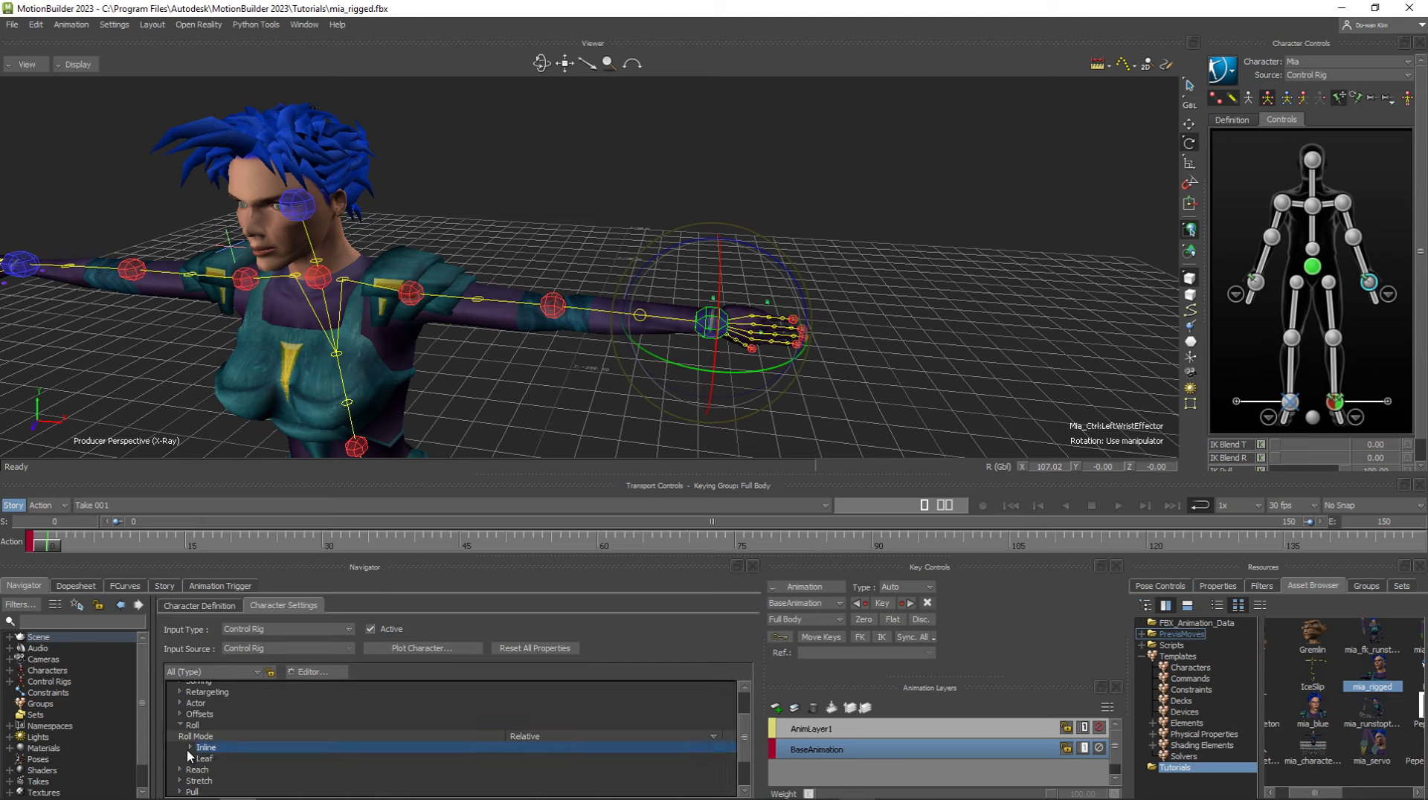
Step: Expand Inline roll settings, zero the left wrist effector rotation, and orbit to a front view
{"action": "left_click", "coordinate": [191, 748]}
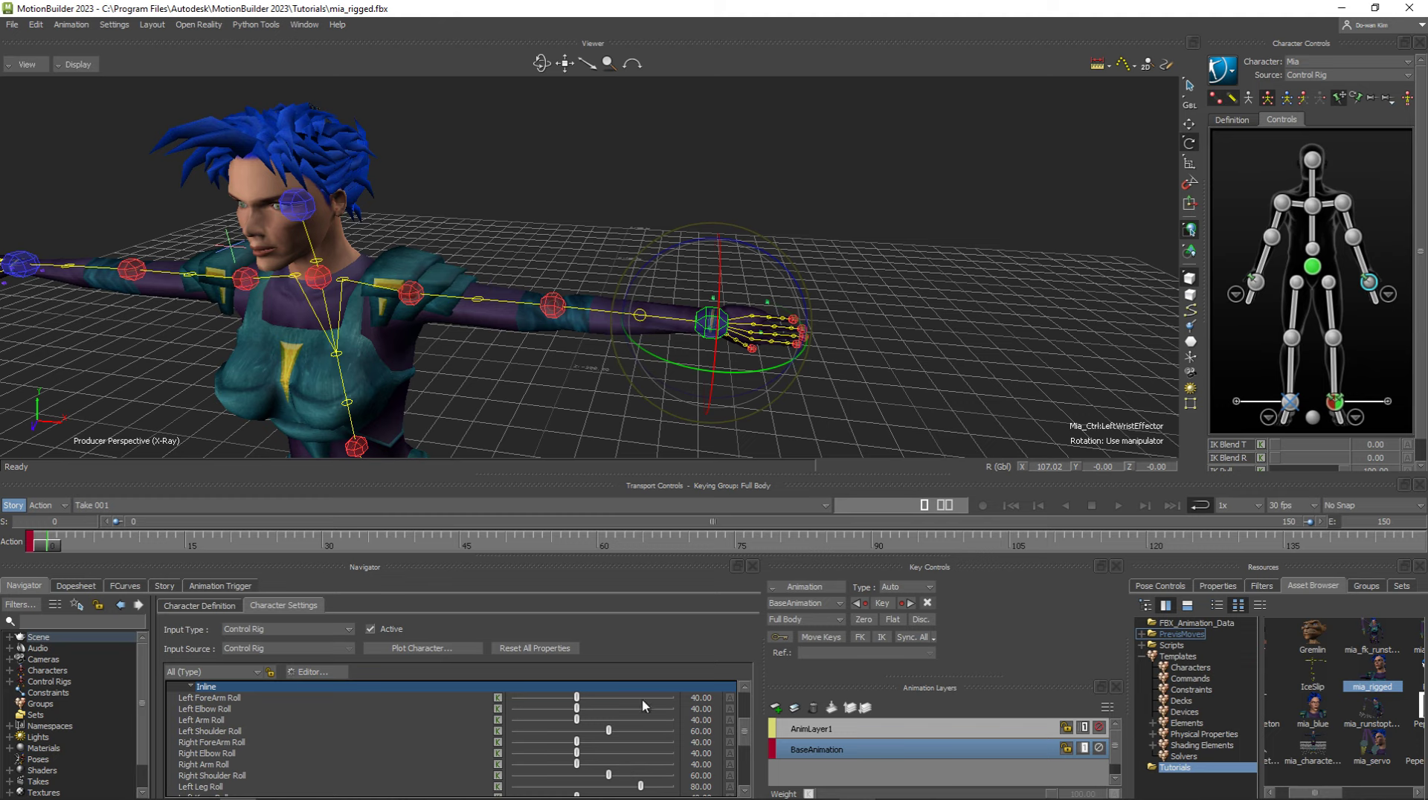
{"action": "left_click", "coordinate": [1407, 97]}
{"action": "mouse_move", "coordinate": [1004, 288]}
{"action": "left_mouse_down", "text": "ctrl+shift"}
{"action": "mouse_move", "coordinate": [900, 319]}
{"action": "mouse_move", "coordinate": [886, 300]}
{"action": "mouse_move", "coordinate": [909, 301]}
{"action": "left_mouse_up", "text": "ctrl+shift"}
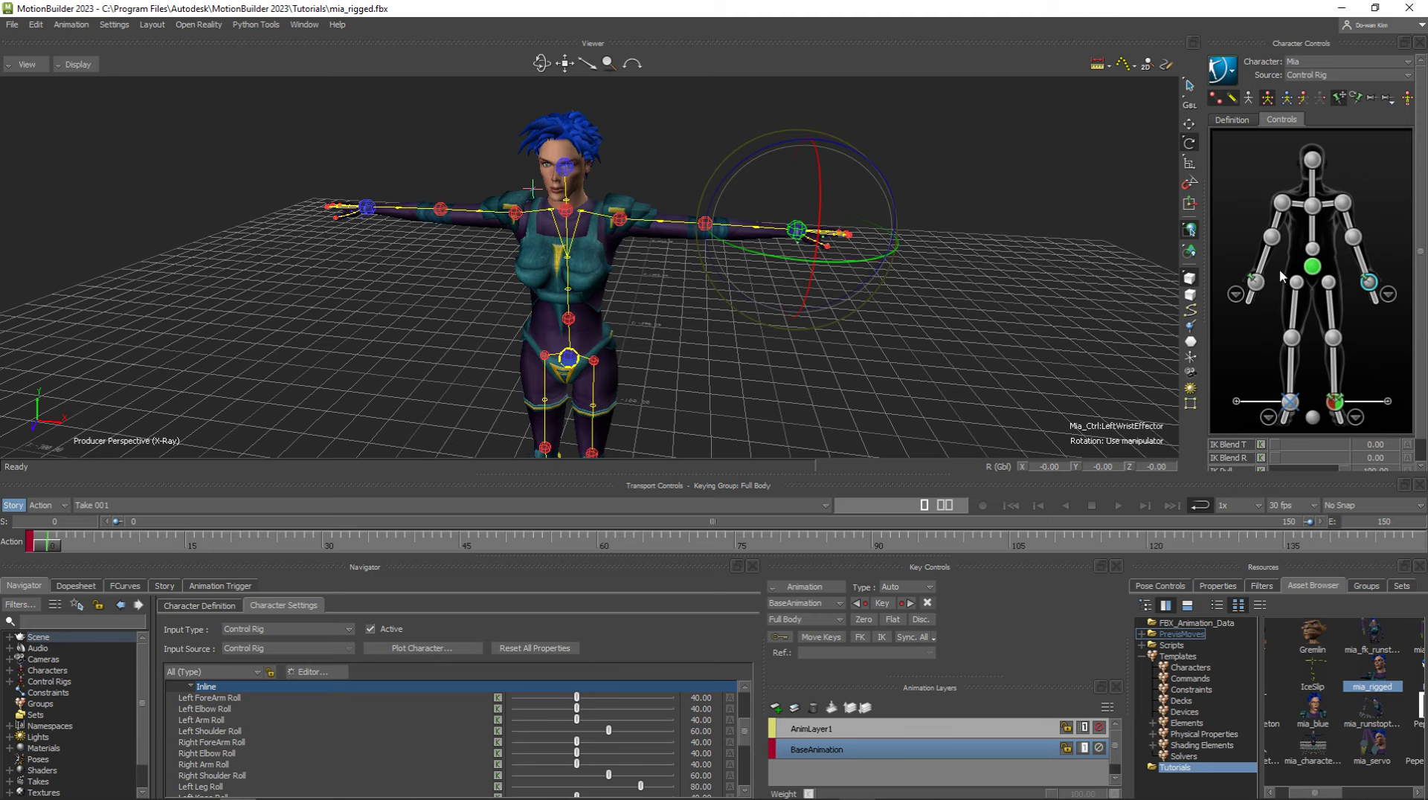
Step: Show the Definition view and set Mia's character source to None
{"action": "left_click", "coordinate": [1234, 119]}
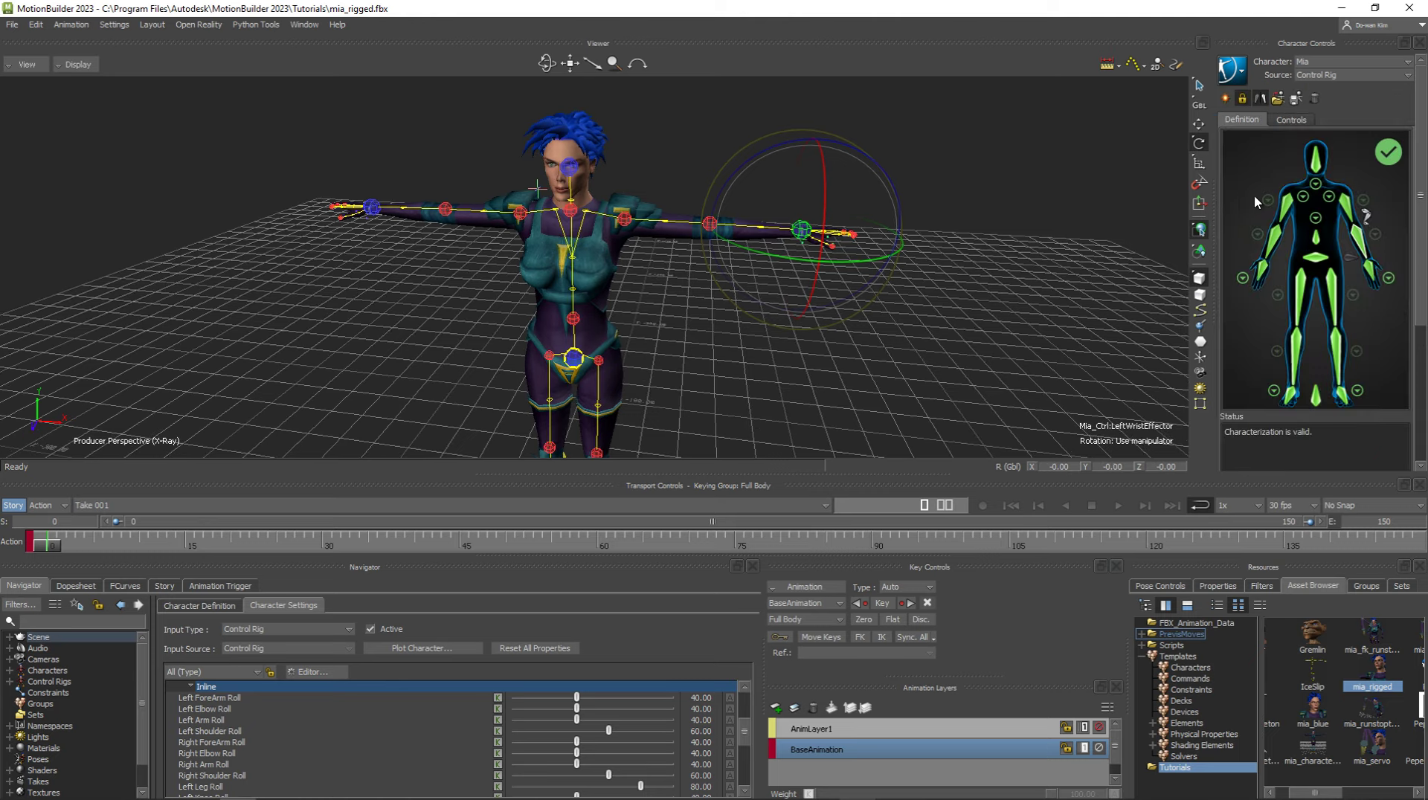
{"action": "left_click", "coordinate": [1325, 77]}
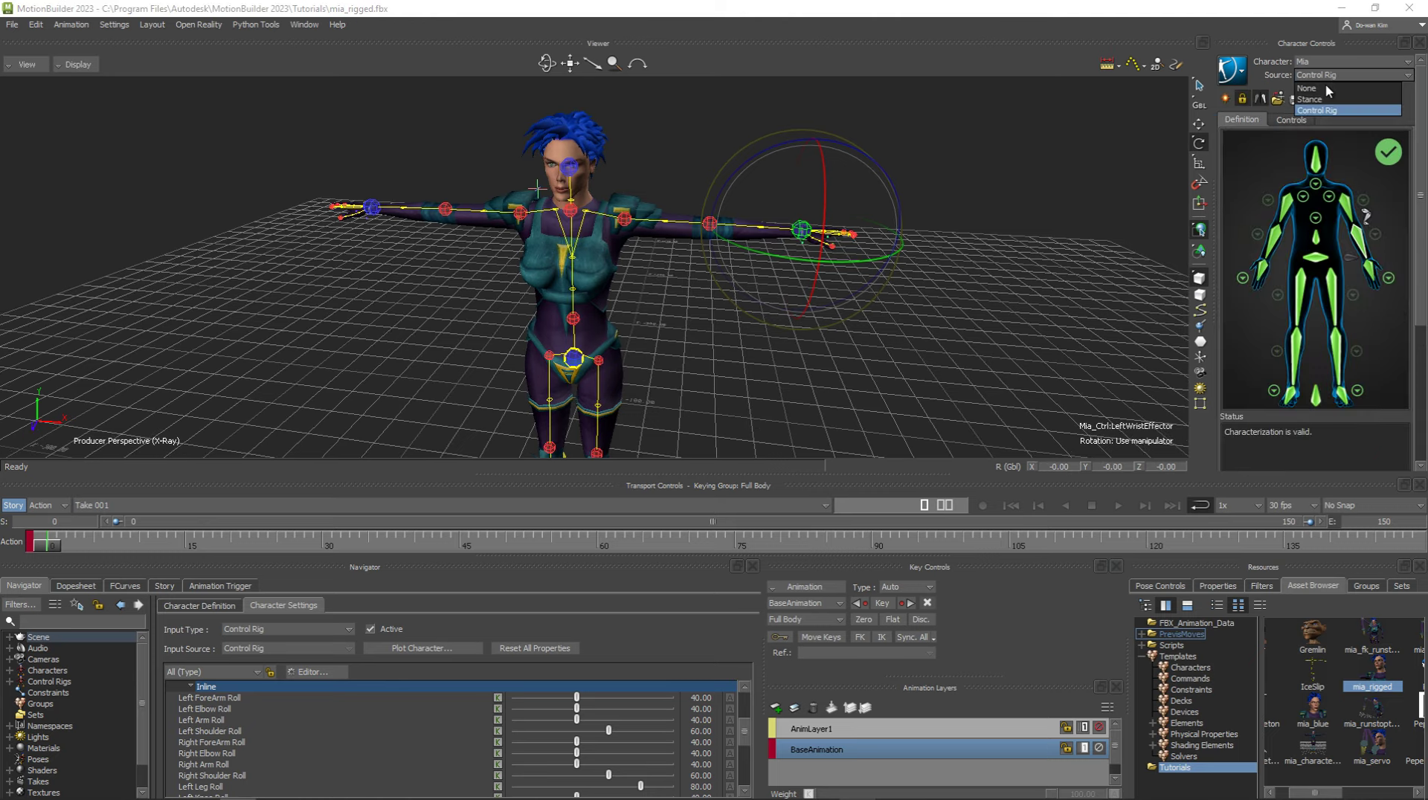
{"action": "left_click", "coordinate": [1326, 87]}
{"action": "scroll", "coordinate": [726, 287], "scroll_direction": "up", "scroll_amount": 3}
{"action": "scroll", "coordinate": [717, 275], "scroll_direction": "up", "scroll_amount": 3}
{"action": "scroll", "coordinate": [713, 266], "scroll_direction": "up", "scroll_amount": 3}
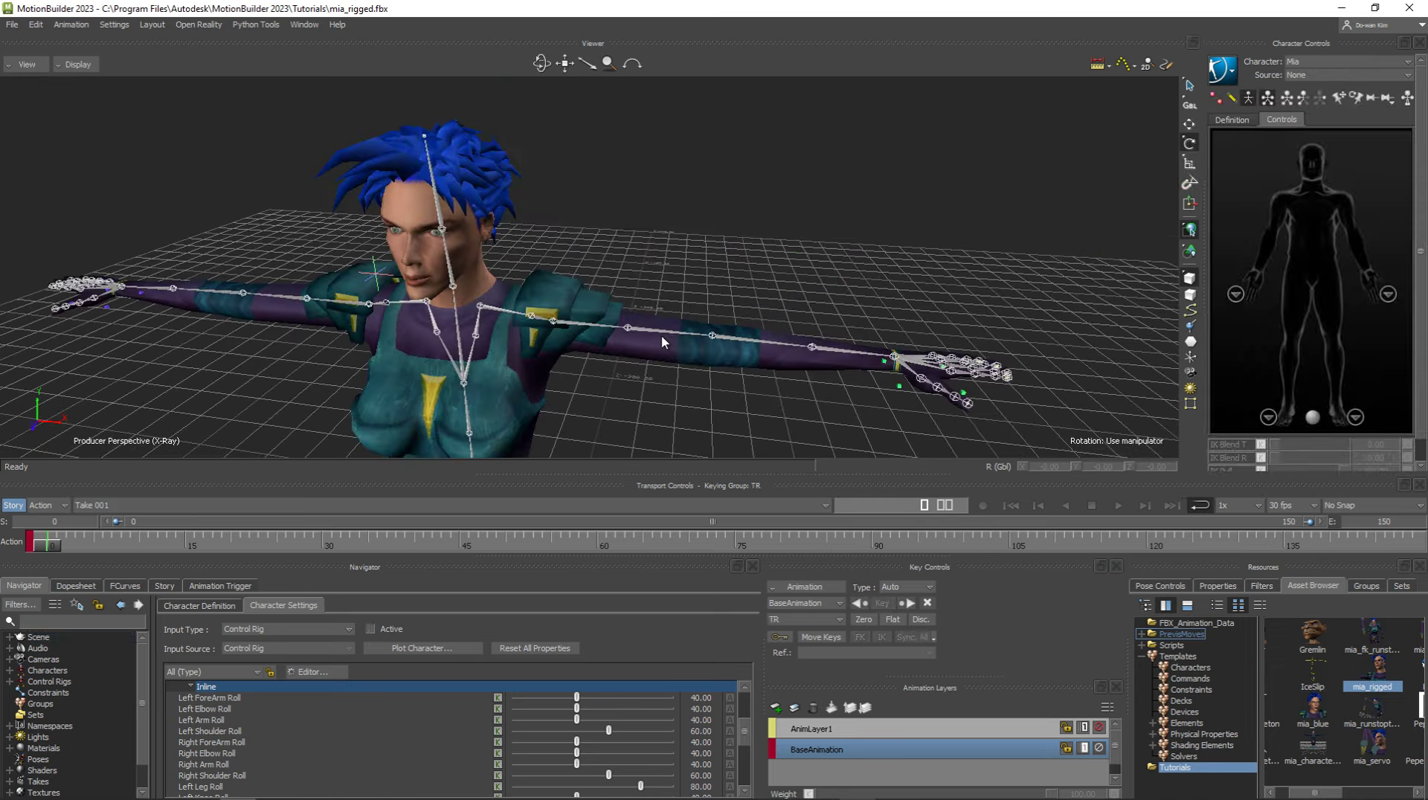
{"action": "scroll", "coordinate": [662, 335], "scroll_direction": "up", "scroll_amount": 3}
{"action": "left_click", "coordinate": [1219, 122]}
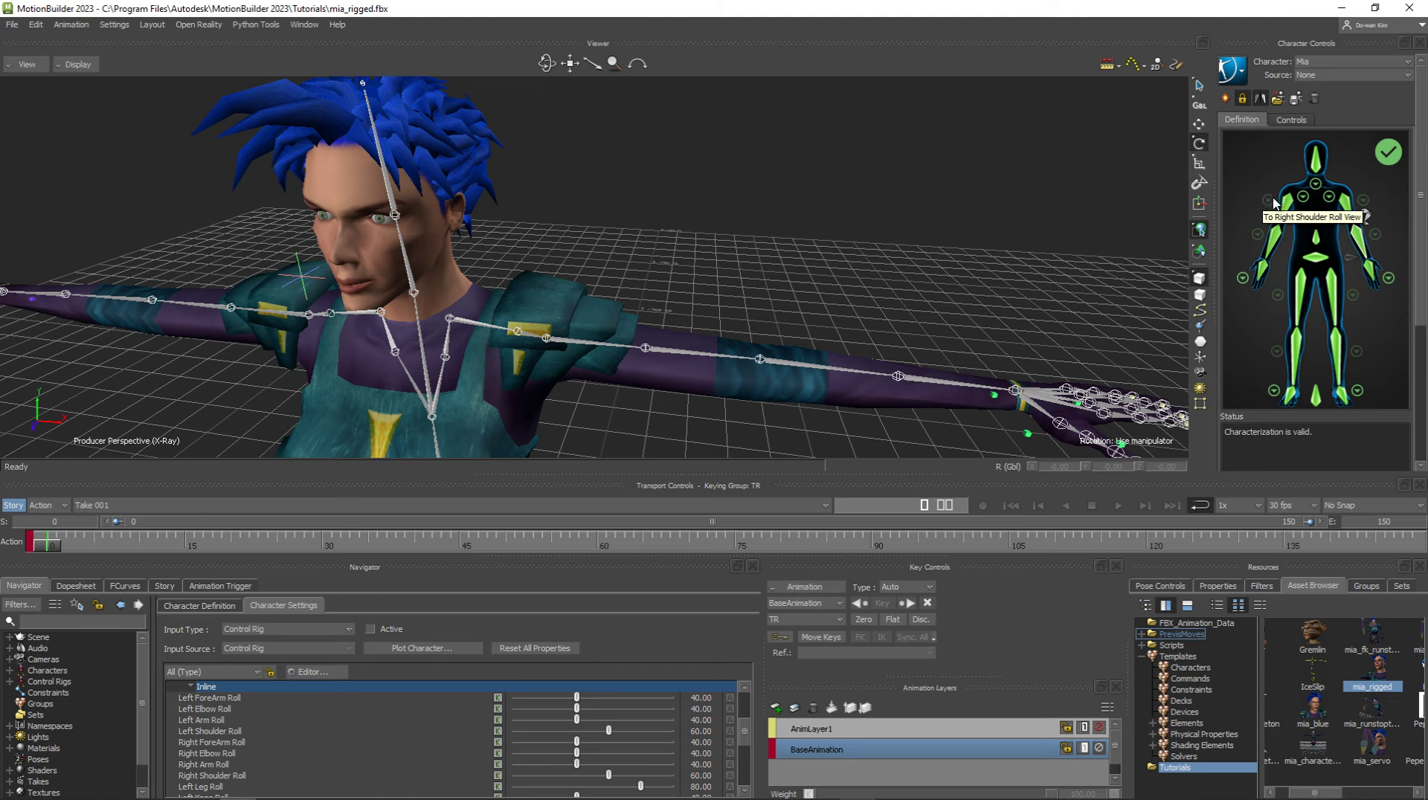
Step: Inspect the left arm and left leg roll bone mappings, returning to the full-body figure
{"action": "left_click", "coordinate": [1365, 215]}
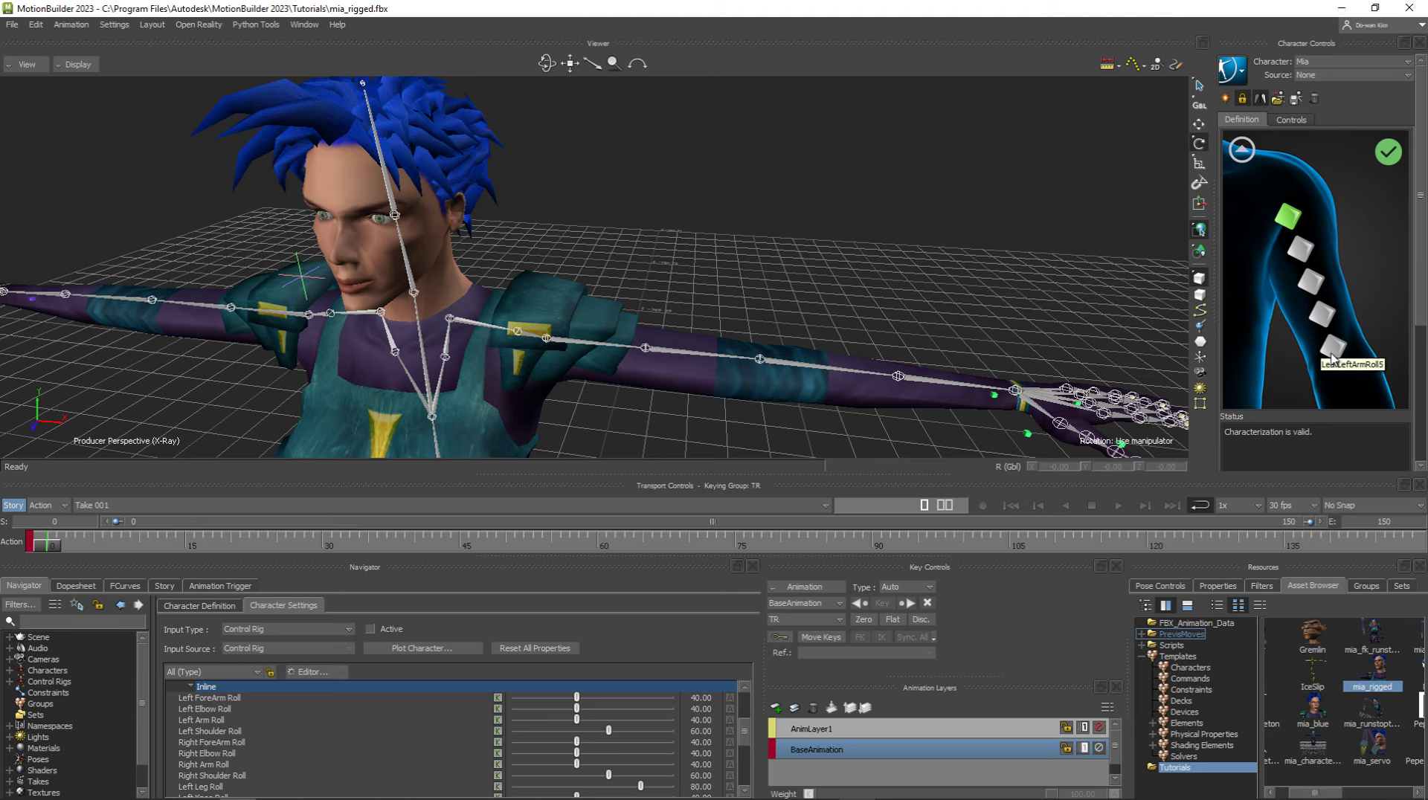
{"action": "left_click", "coordinate": [1241, 151]}
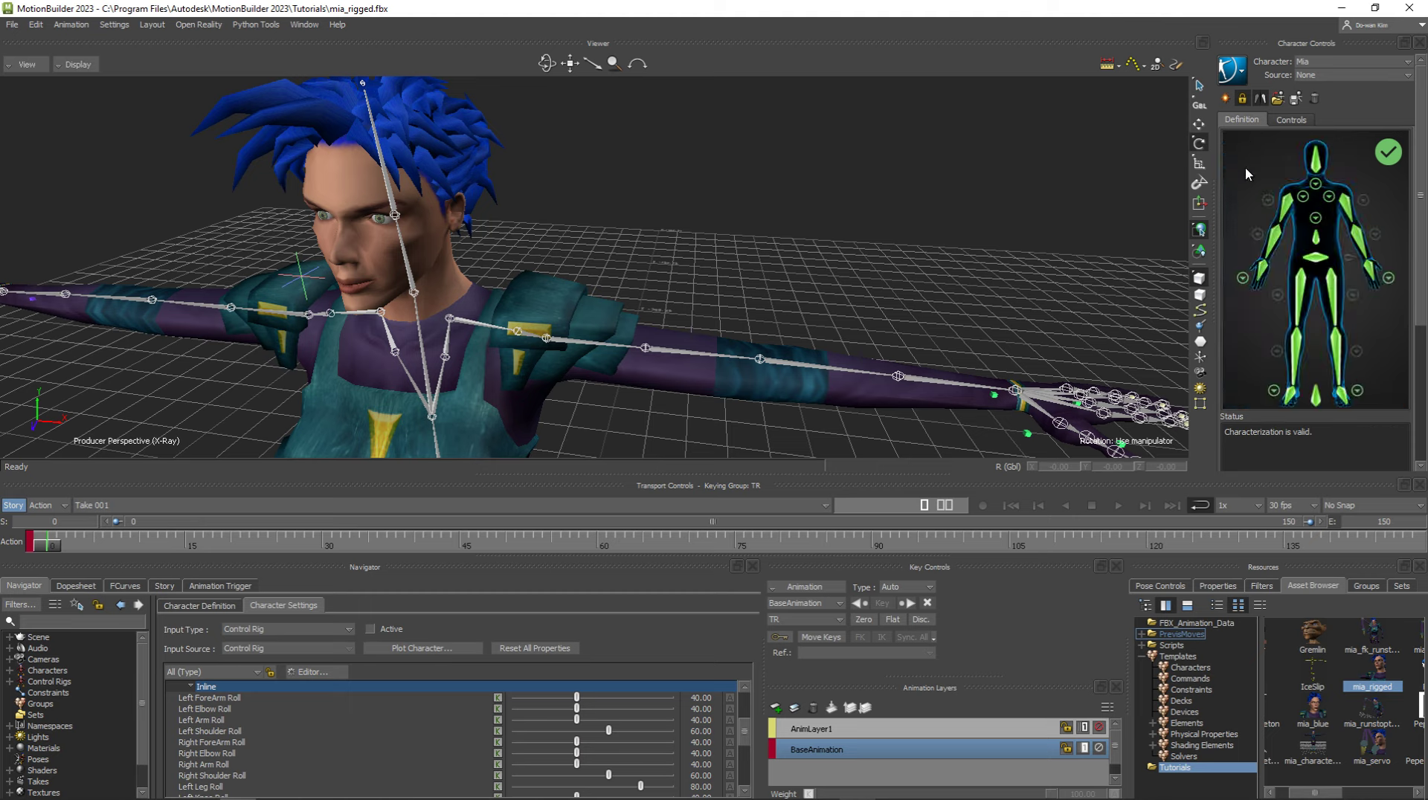
{"action": "left_click", "coordinate": [1329, 294]}
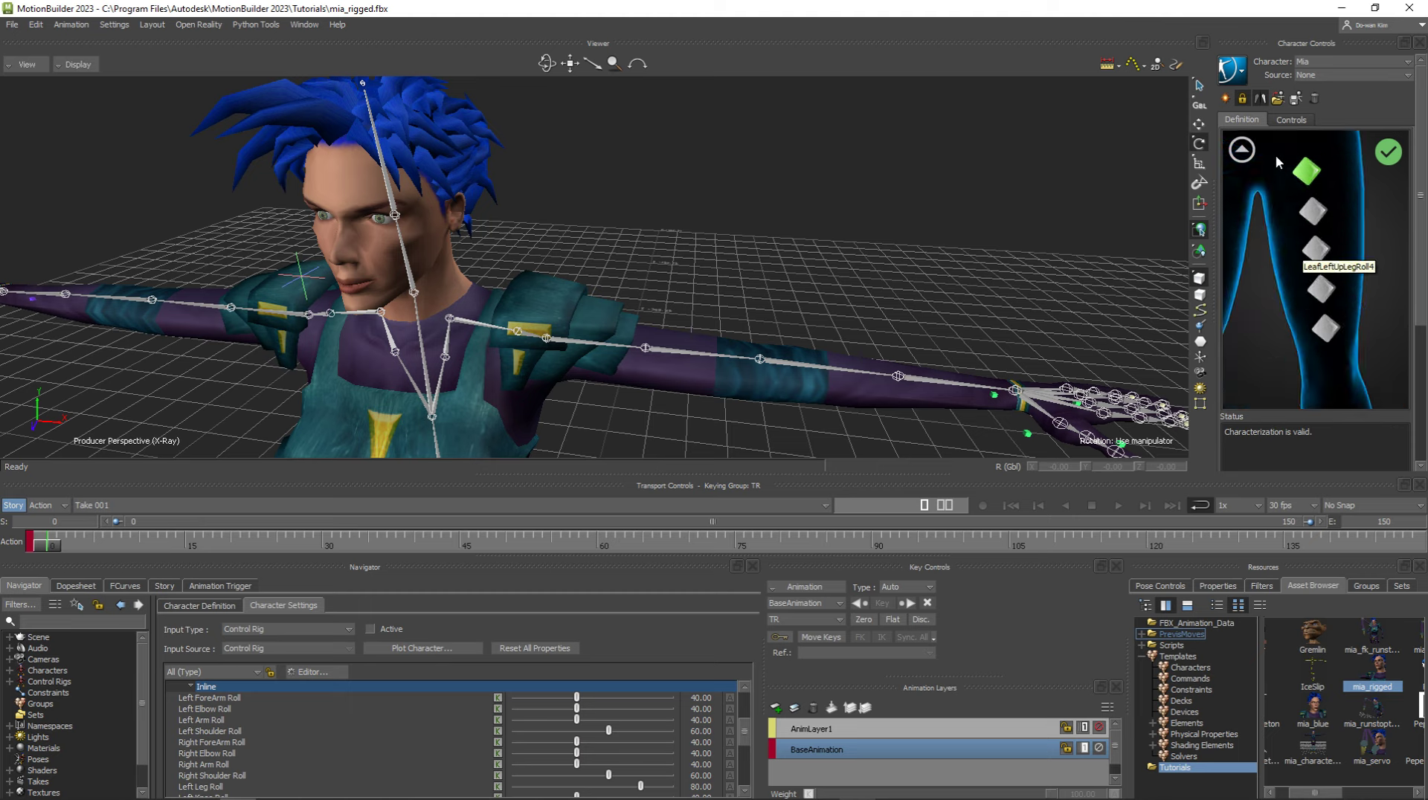
{"action": "left_click", "coordinate": [1242, 149]}
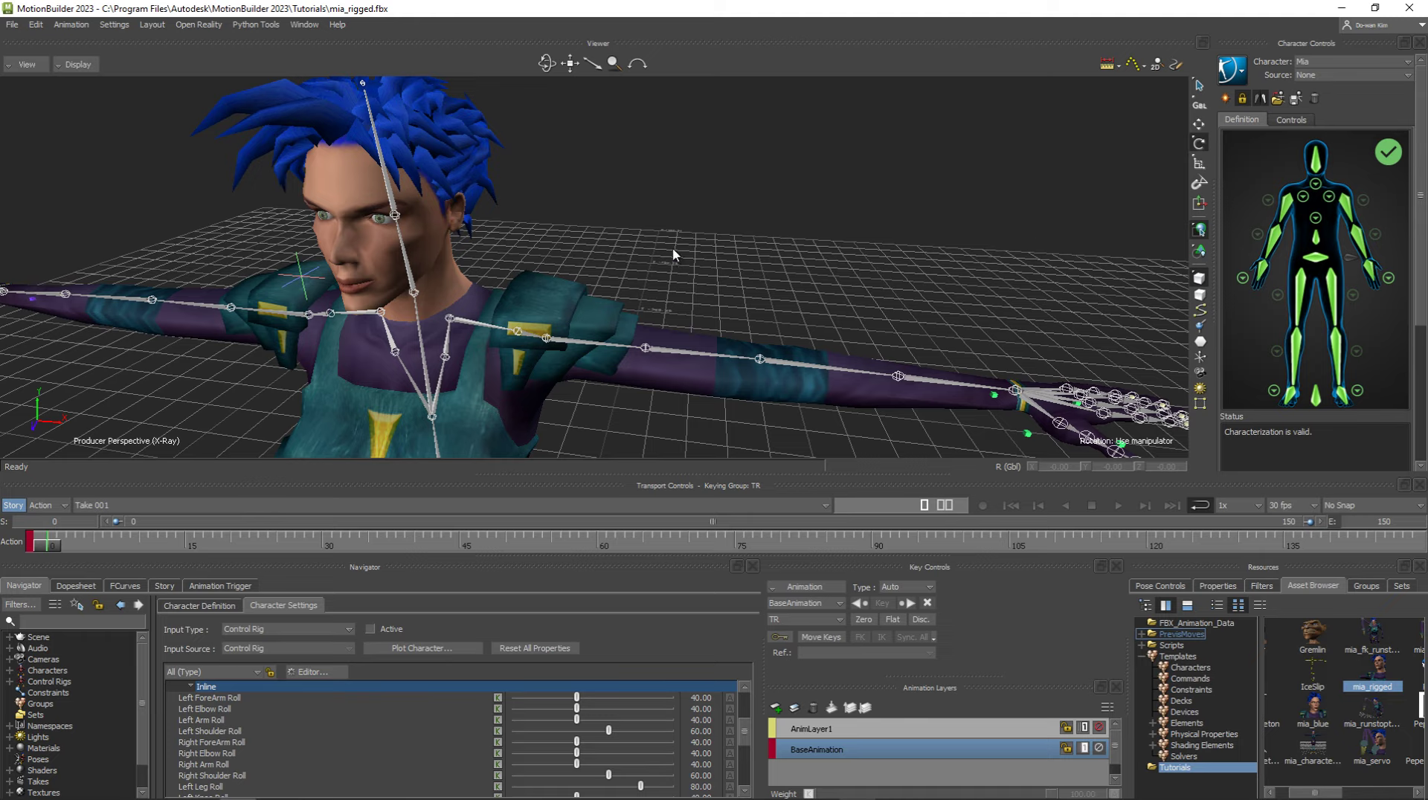
Step: Select LeftArmRoll, then the LeftForeArmRoll bone, and return to the full-body figure
{"action": "scroll", "coordinate": [670, 254], "scroll_direction": "up", "scroll_amount": 3}
{"action": "scroll", "coordinate": [654, 255], "scroll_direction": "up", "scroll_amount": 3}
{"action": "scroll", "coordinate": [632, 256], "scroll_direction": "up", "scroll_amount": 3}
{"action": "scroll", "coordinate": [614, 257], "scroll_direction": "up", "scroll_amount": 3}
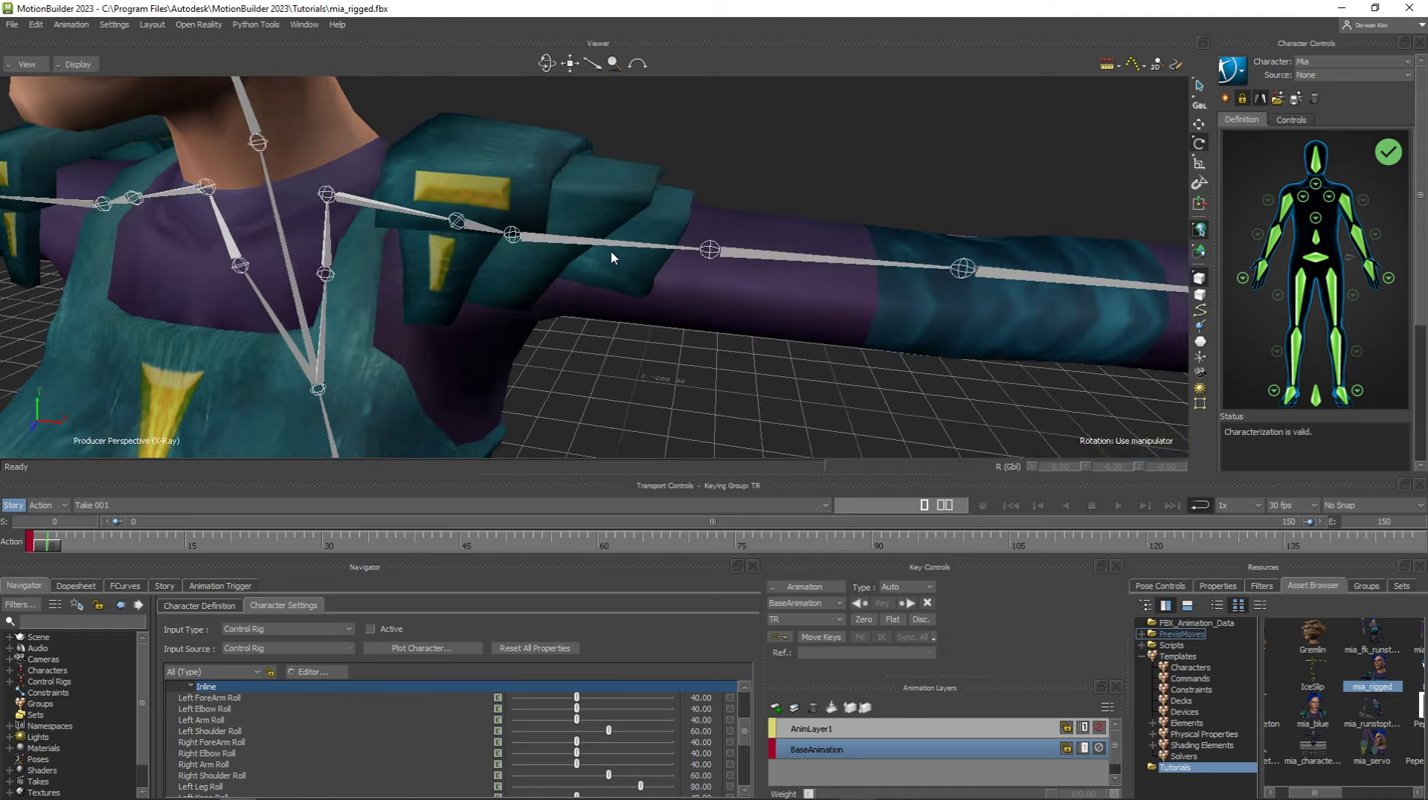
{"action": "scroll", "coordinate": [610, 253], "scroll_direction": "down", "scroll_amount": 1}
{"action": "left_click", "coordinate": [588, 284]}
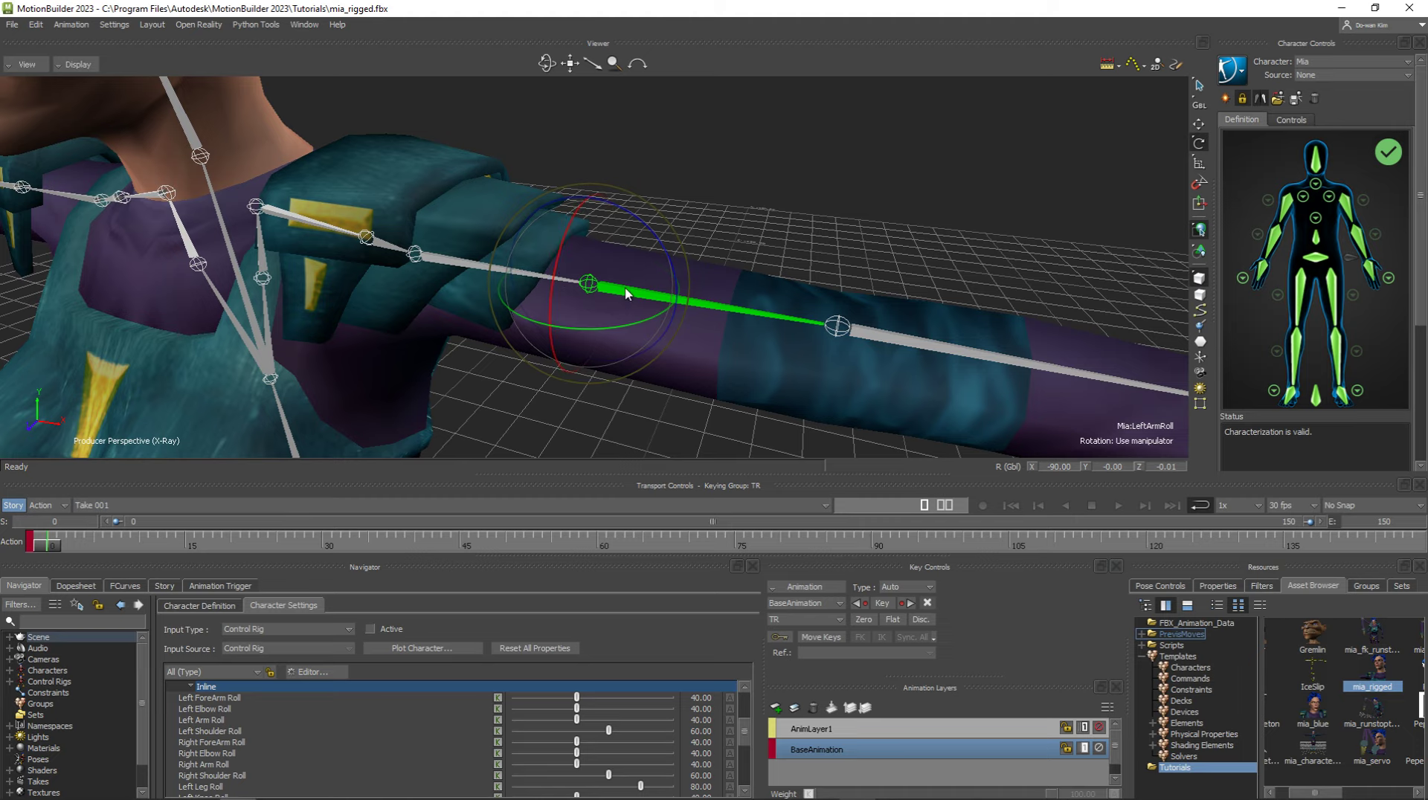
{"action": "scroll", "coordinate": [628, 294], "scroll_direction": "down", "scroll_amount": 3}
{"action": "left_click", "coordinate": [1364, 212]}
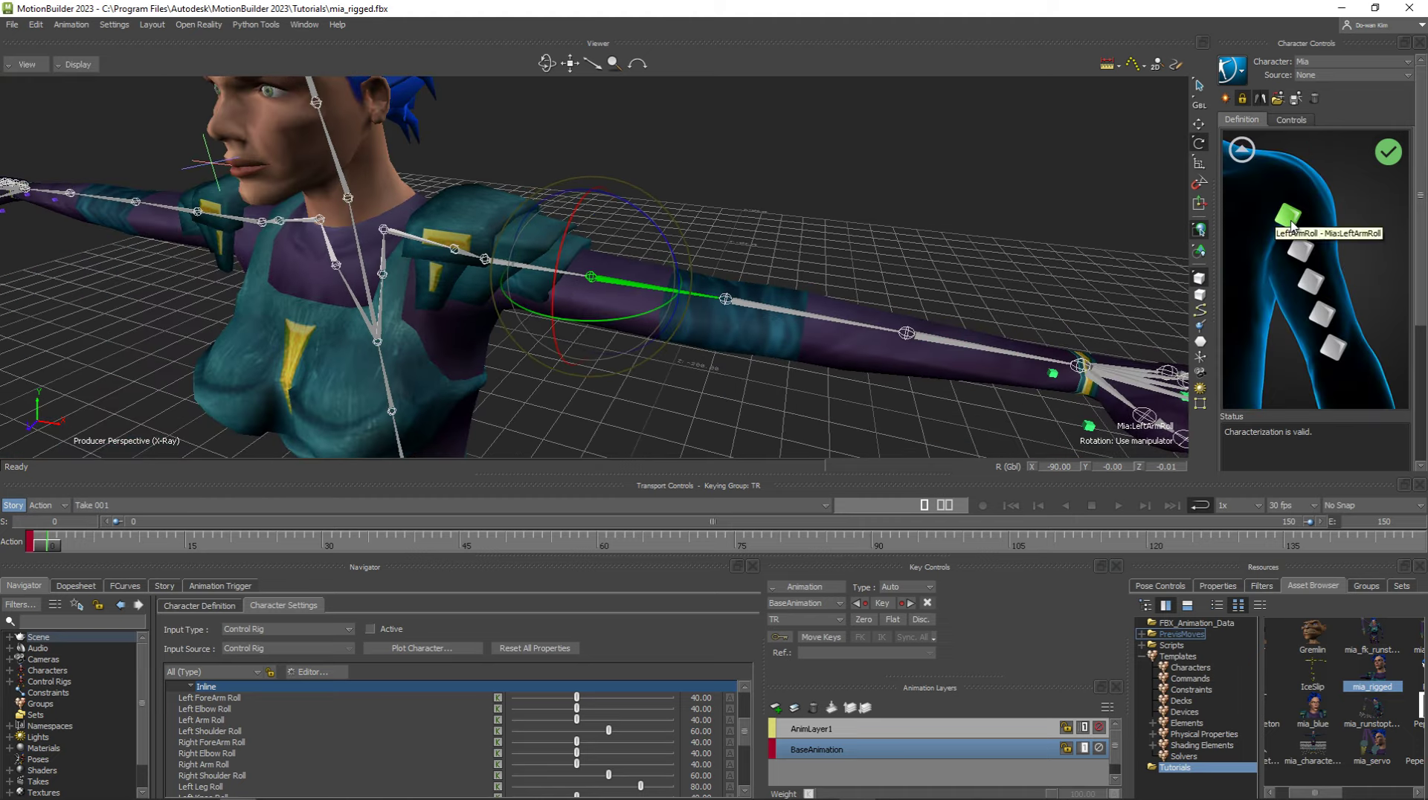
{"action": "left_click", "coordinate": [1241, 150]}
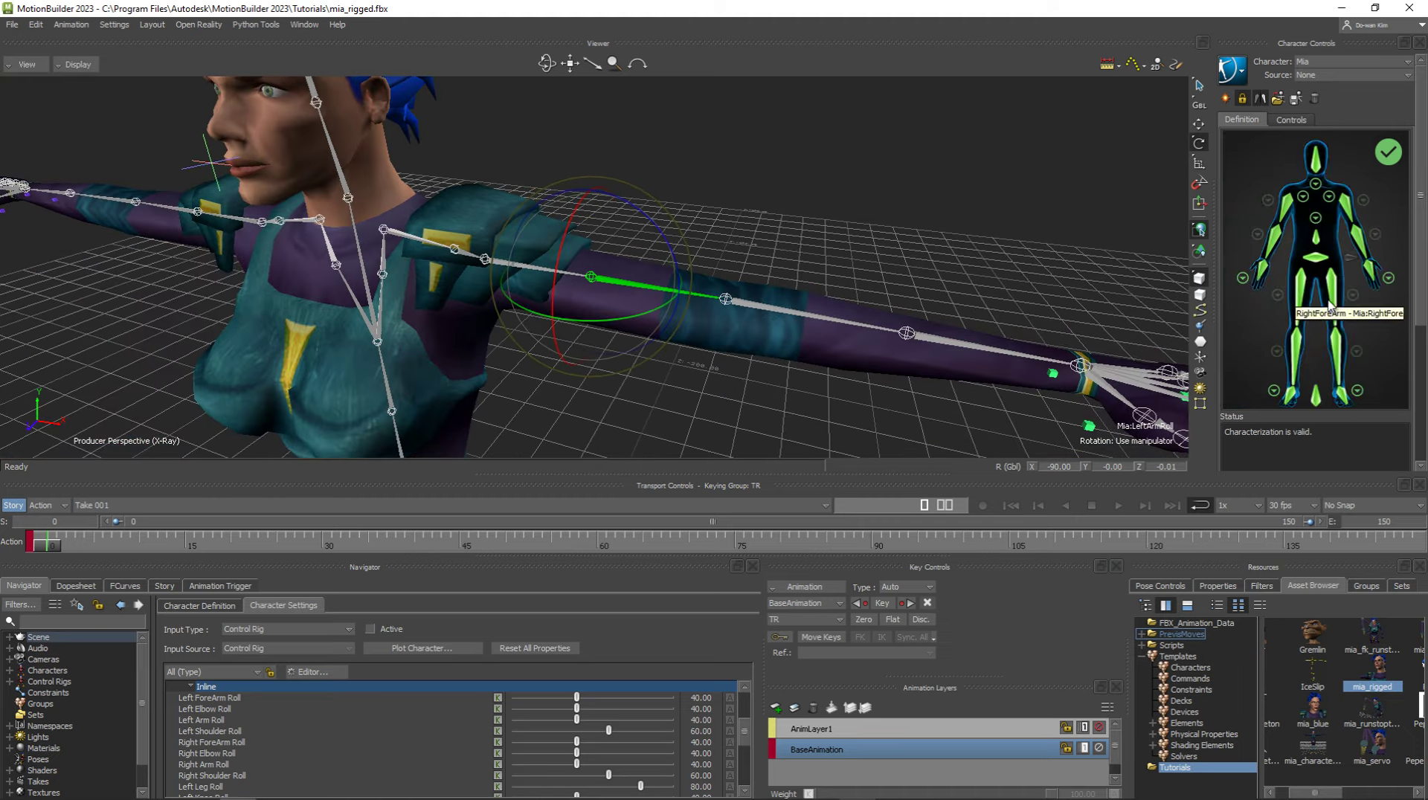
{"action": "left_click", "coordinate": [1373, 250]}
{"action": "left_click", "coordinate": [1289, 216]}
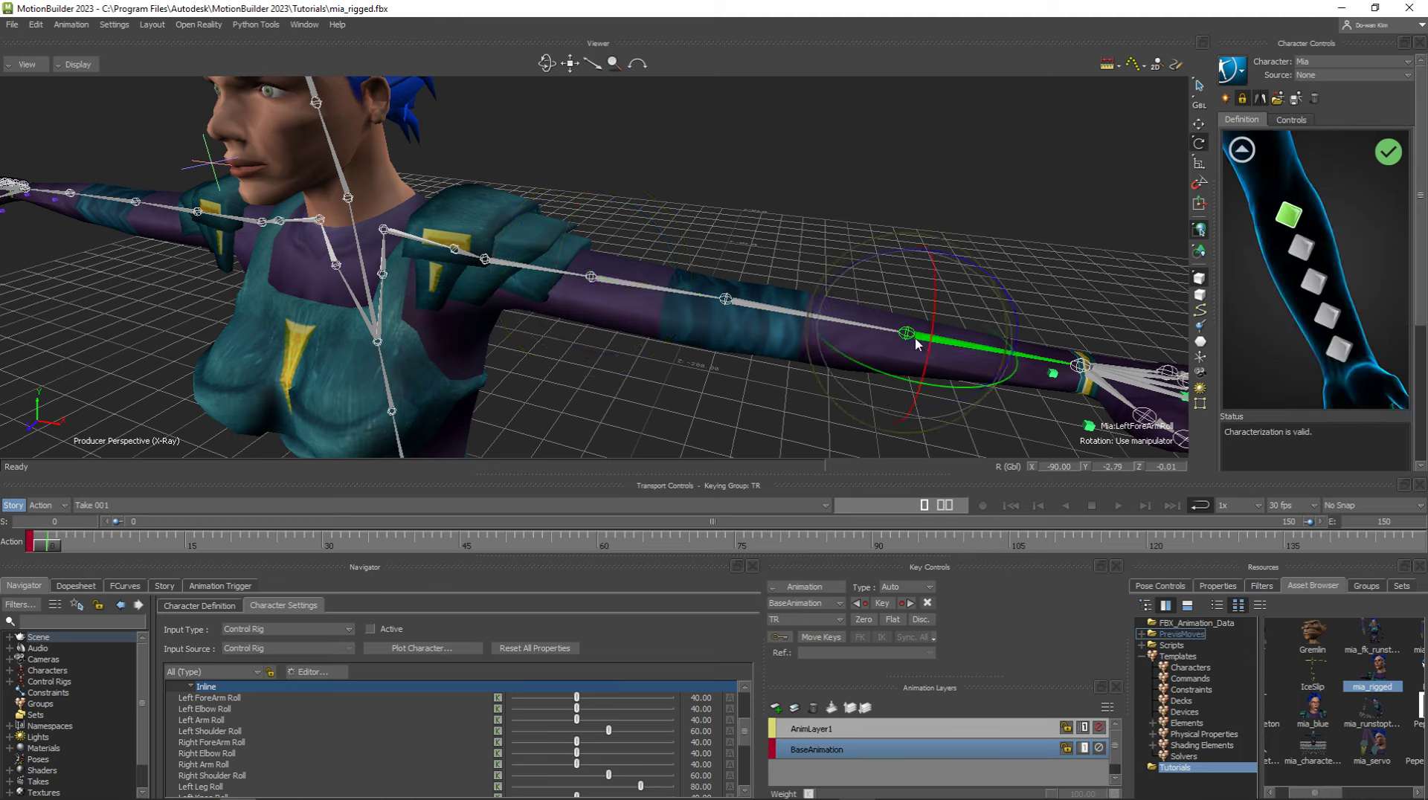
{"action": "left_click", "coordinate": [1241, 150]}
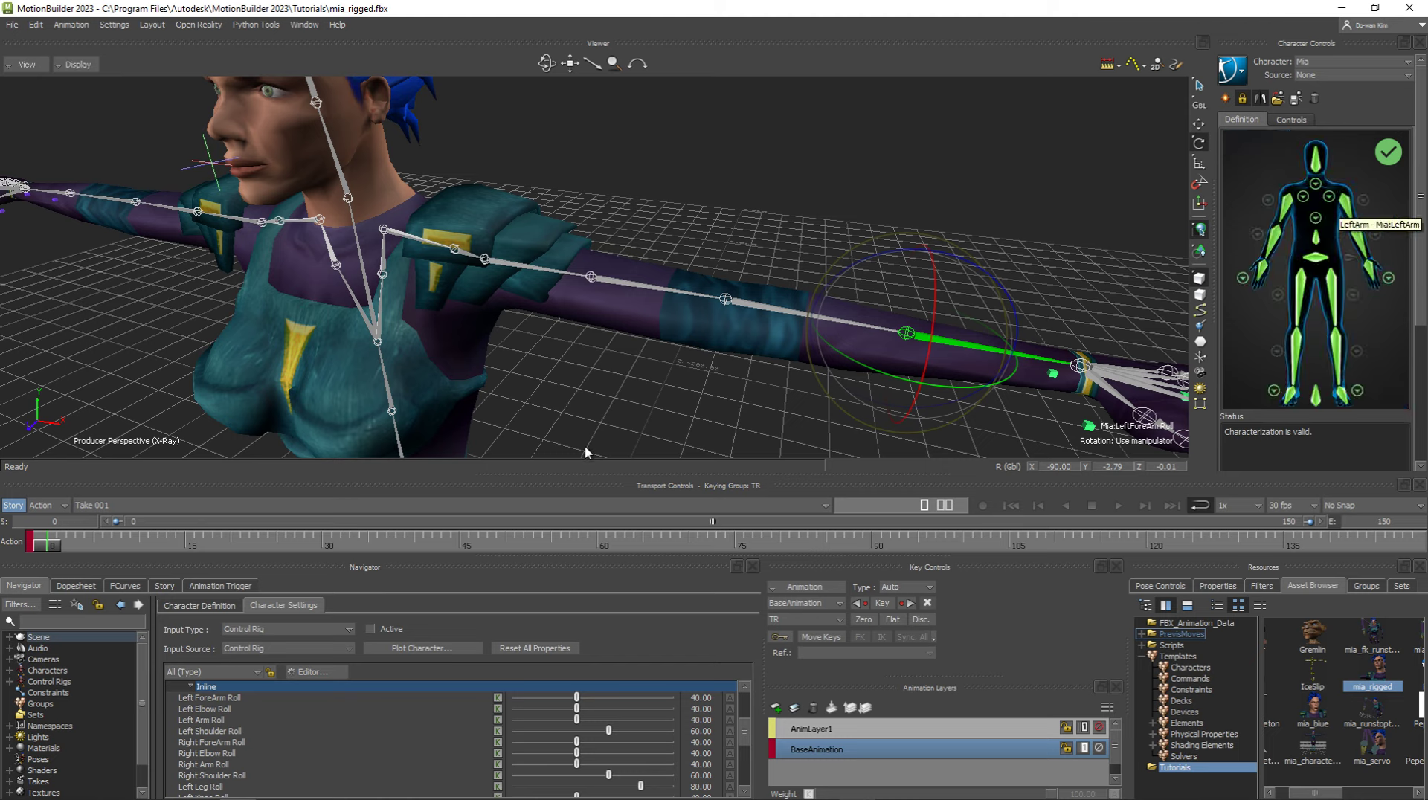
Step: Collapse the Inline group to reveal Leaf, Reach, Stretch and Pull settings
{"action": "left_click", "coordinate": [191, 686]}
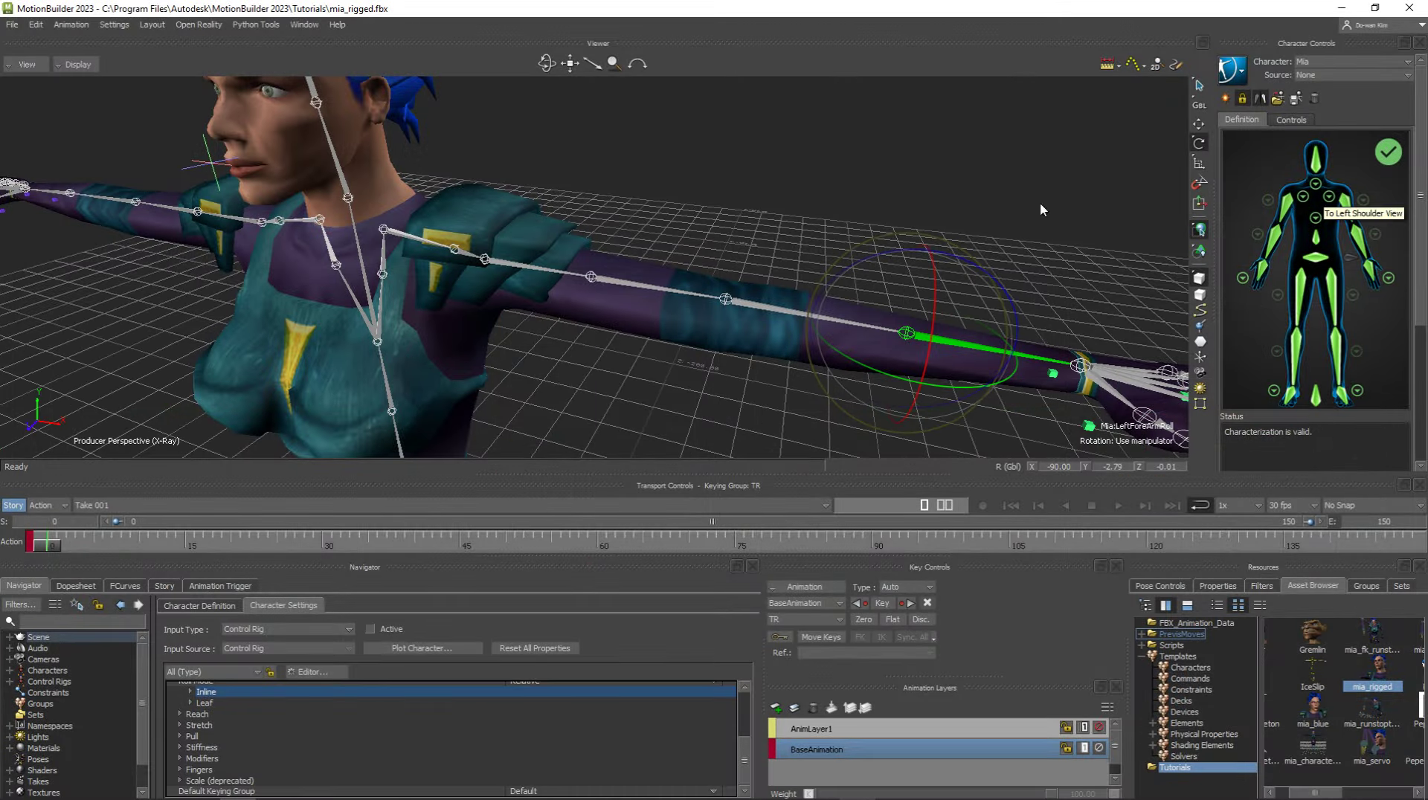
Step: Dolly out to Mia's whole left arm and inspect the left shoulder roll bones view
{"action": "scroll", "coordinate": [945, 221], "scroll_direction": "down", "scroll_amount": 5}
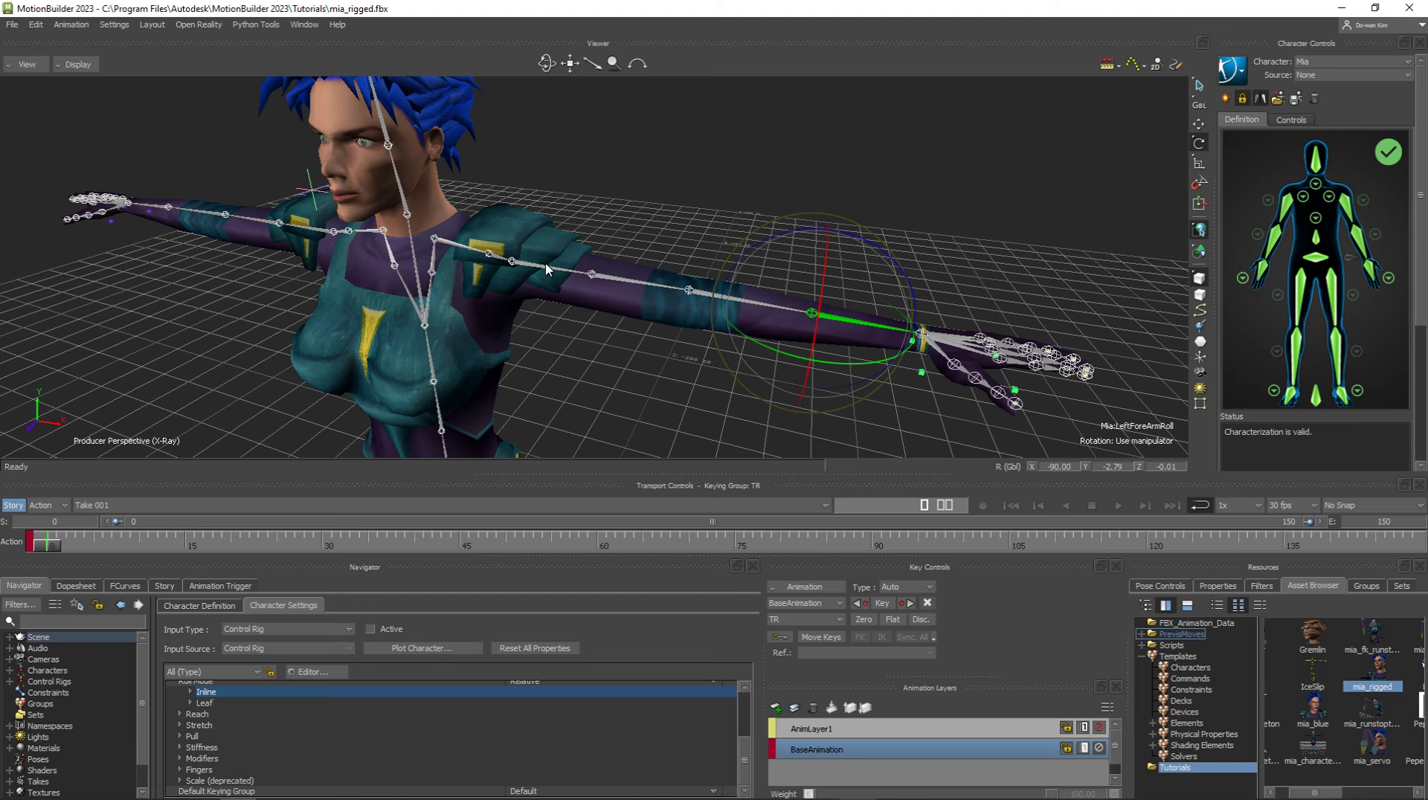
{"action": "left_click", "coordinate": [1366, 202]}
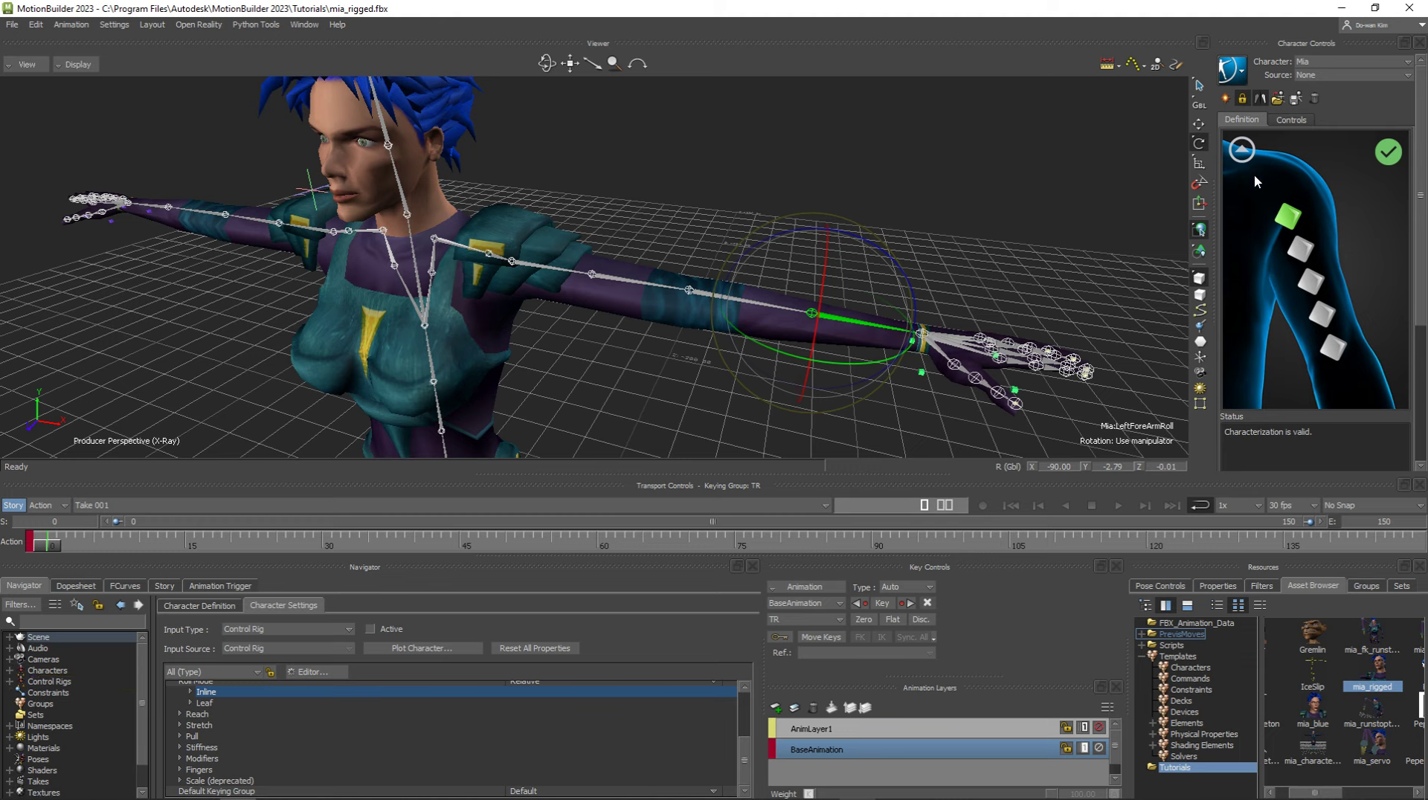
{"action": "left_click", "coordinate": [1241, 150]}
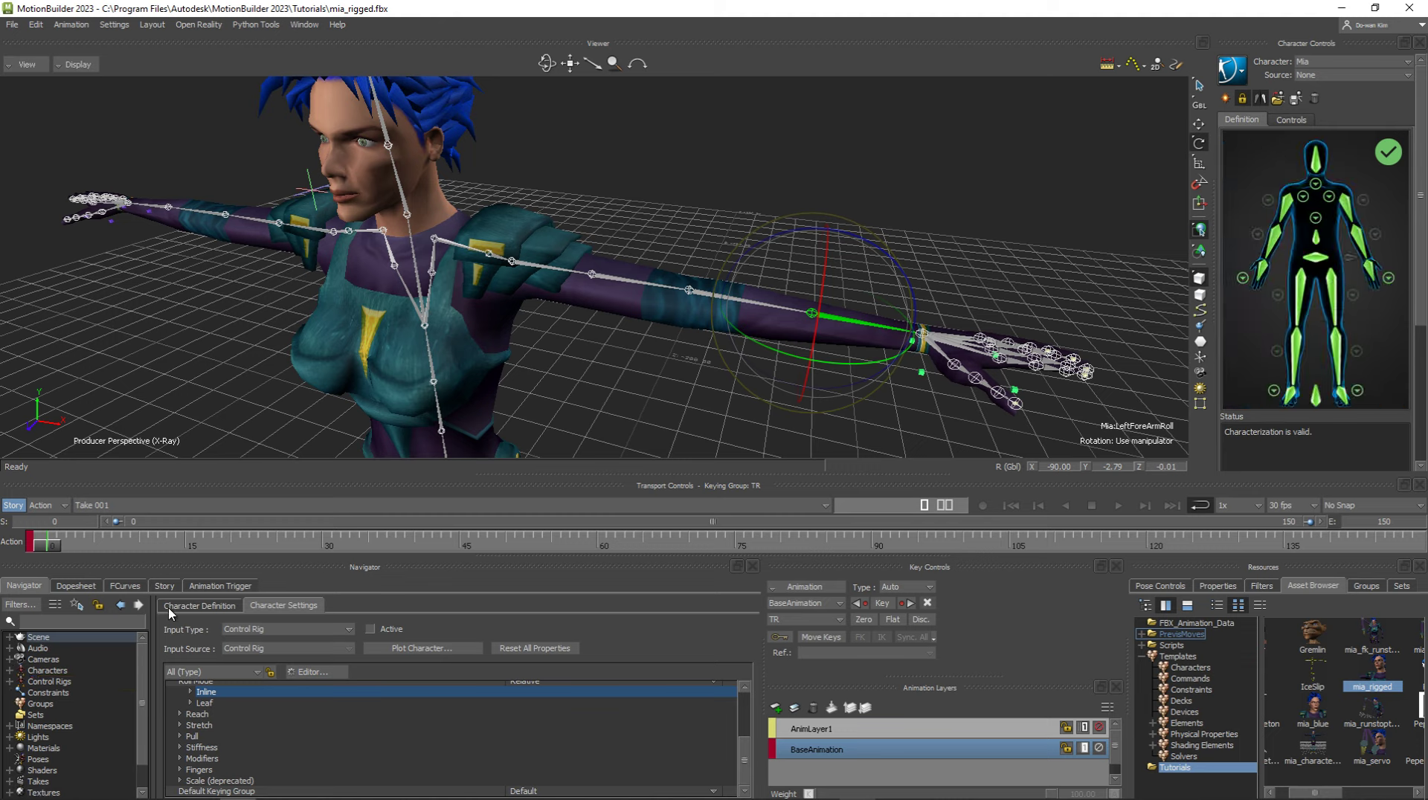
Step: Open the Character Definition mapping list and expand the Roll and In-Line groups
{"action": "left_click", "coordinate": [192, 611]}
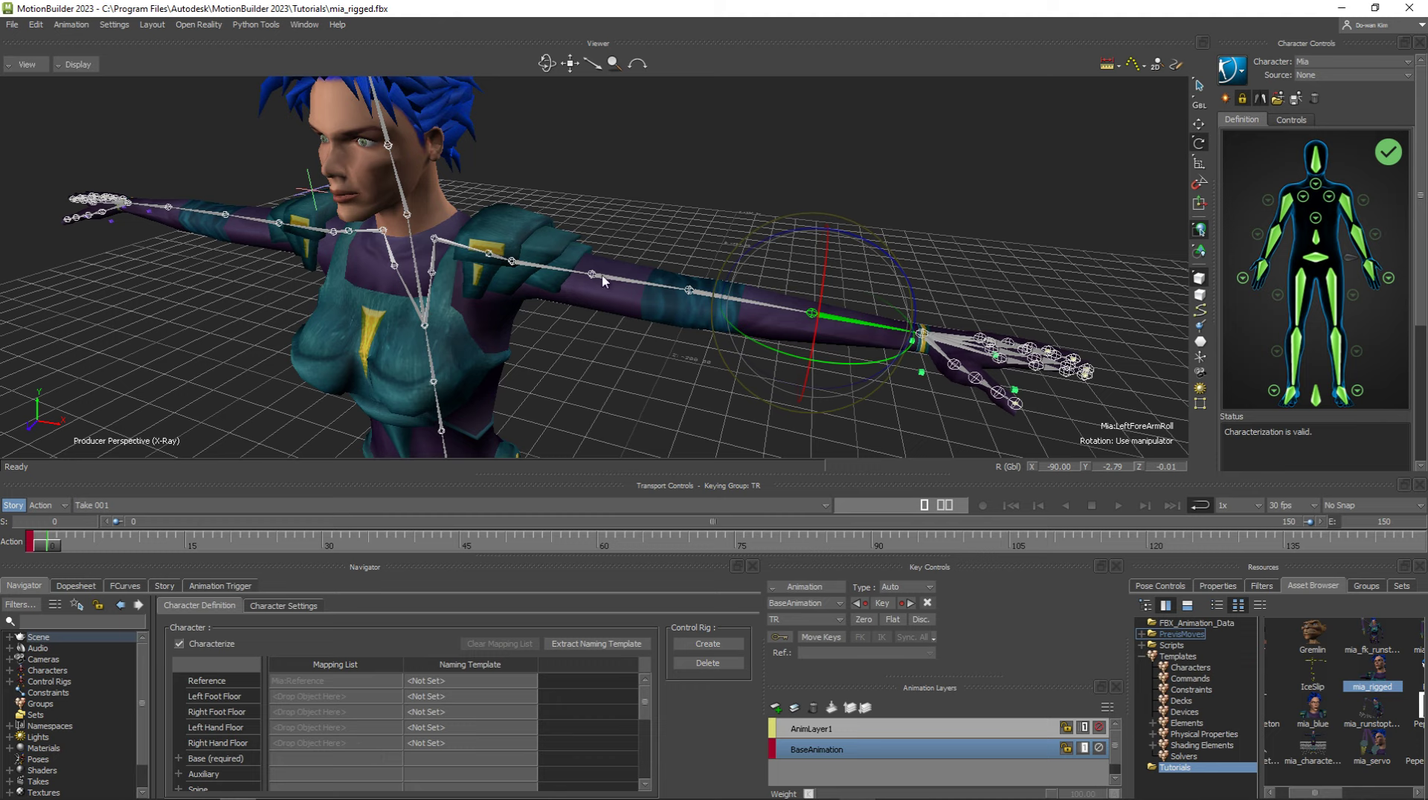
{"action": "scroll", "coordinate": [253, 722], "scroll_direction": "down", "scroll_amount": 2}
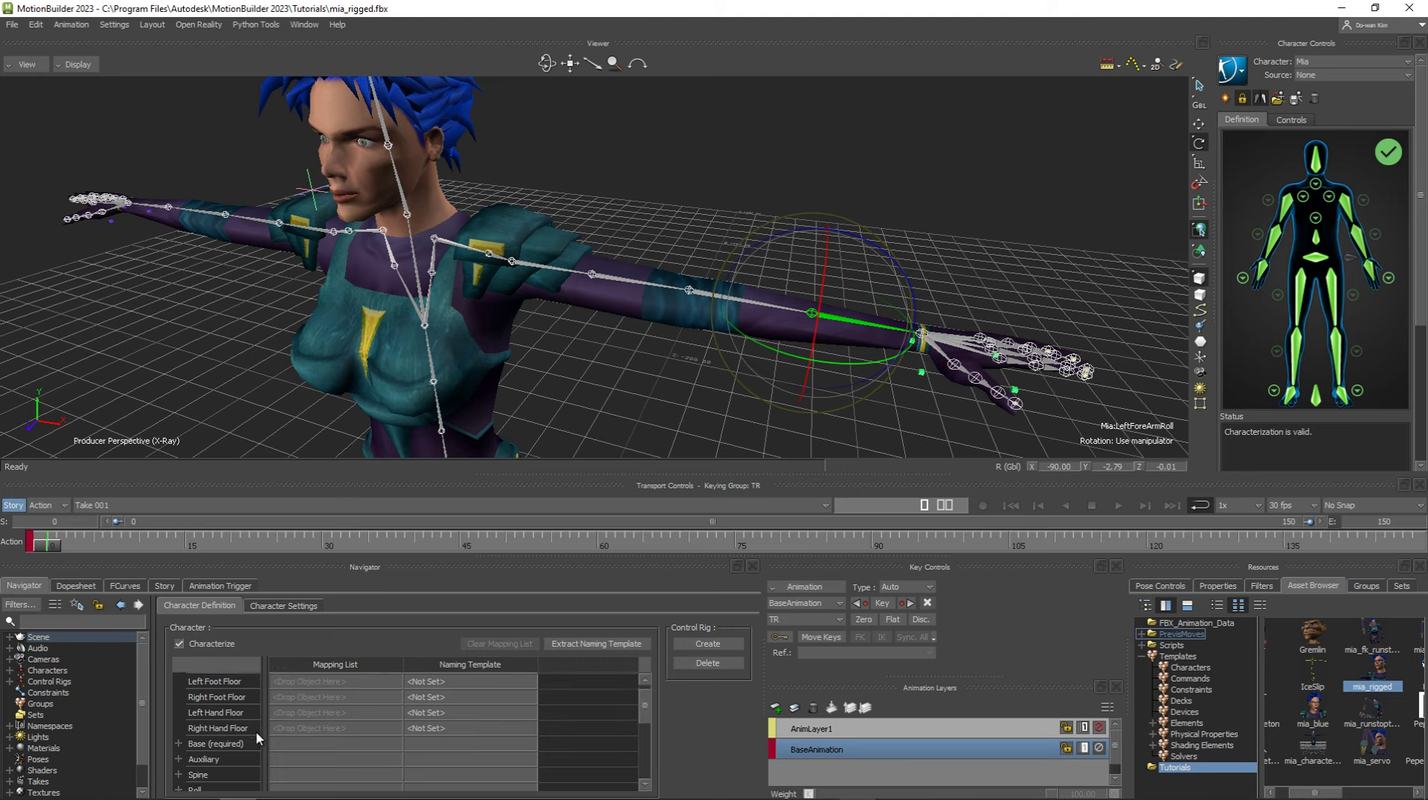
{"action": "scroll", "coordinate": [180, 755], "scroll_direction": "down", "scroll_amount": 1}
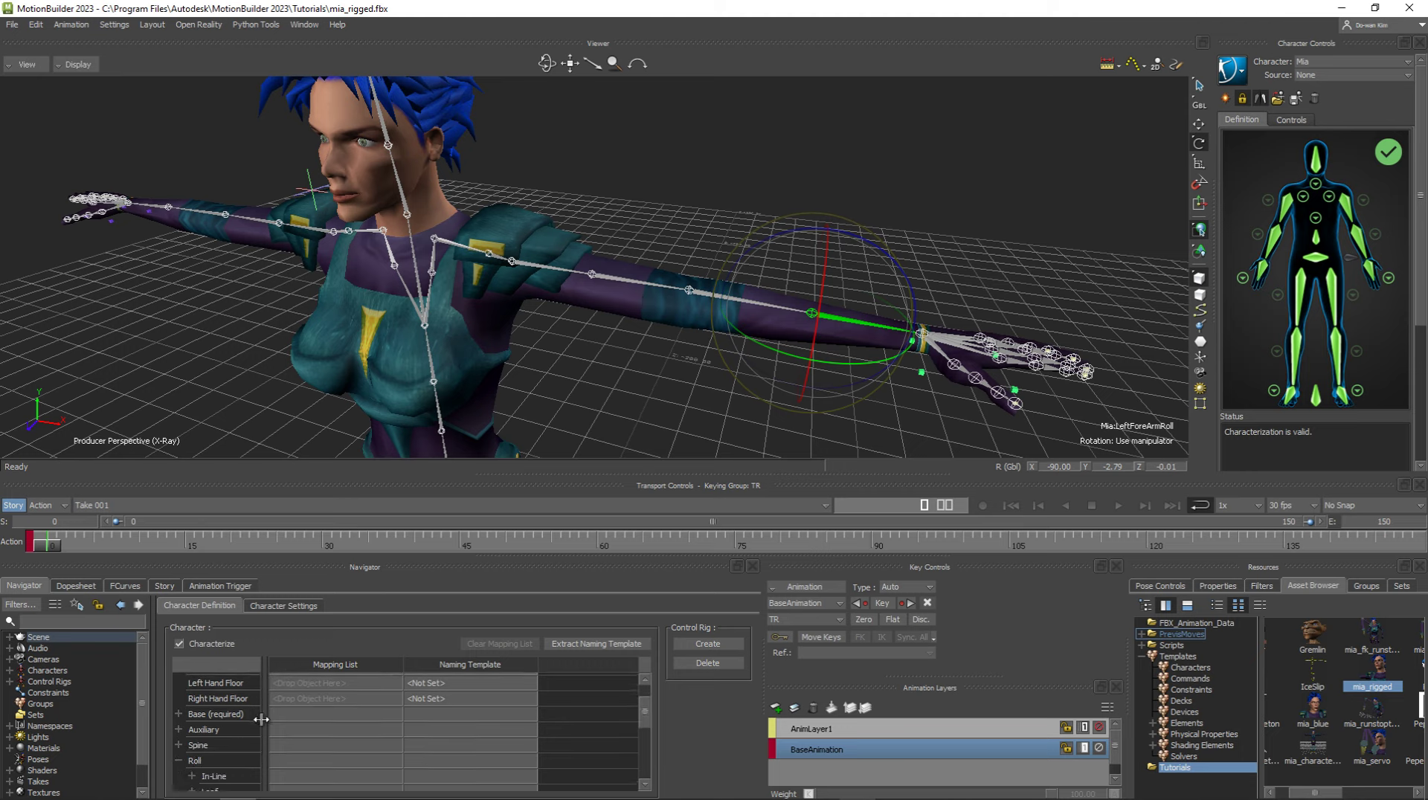
{"action": "left_click", "coordinate": [178, 760]}
{"action": "left_click", "coordinate": [192, 761]}
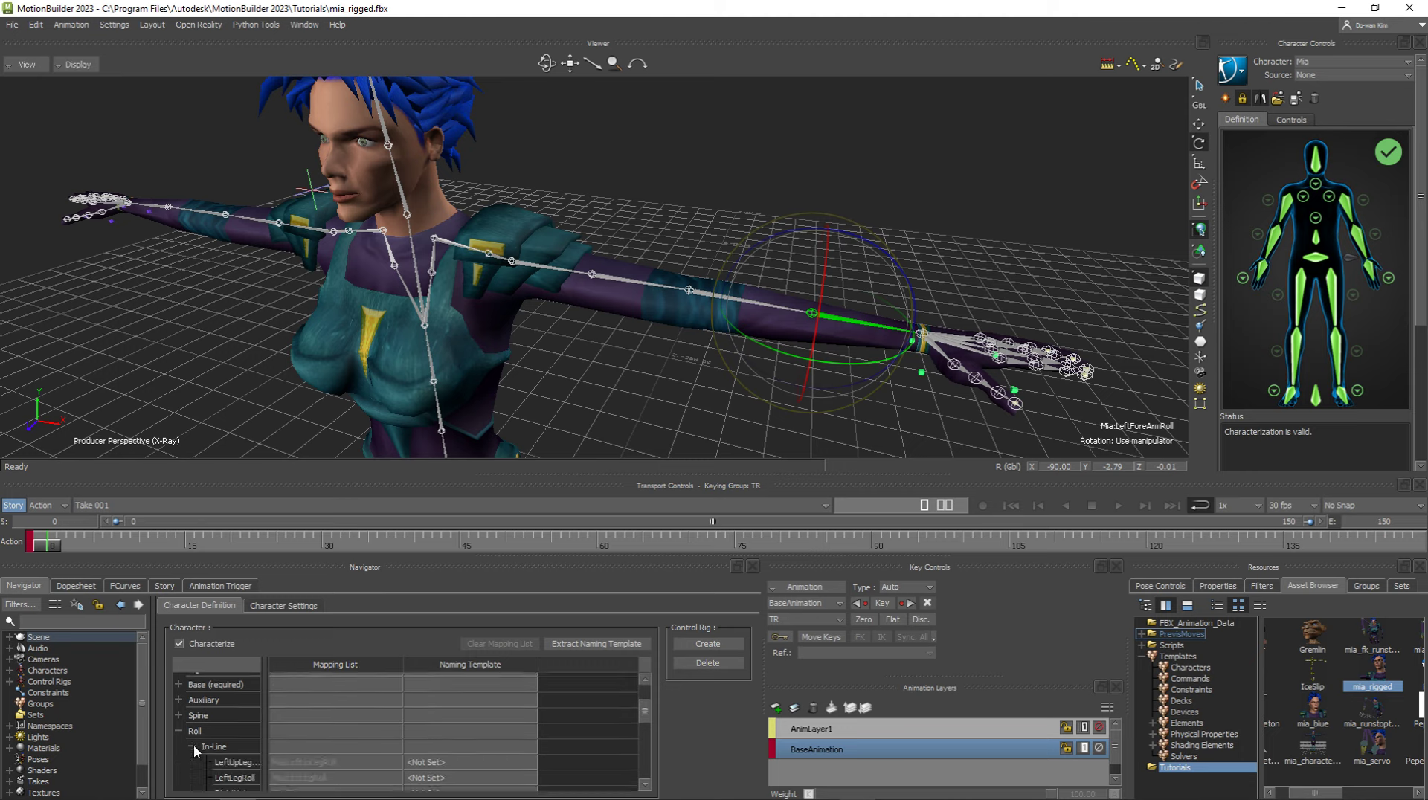
{"action": "left_click", "coordinate": [208, 748]}
Step: Expand the Leaf roll mappings and select the LeftArmRoll bone
{"action": "scroll", "coordinate": [223, 740], "scroll_direction": "down", "scroll_amount": 2}
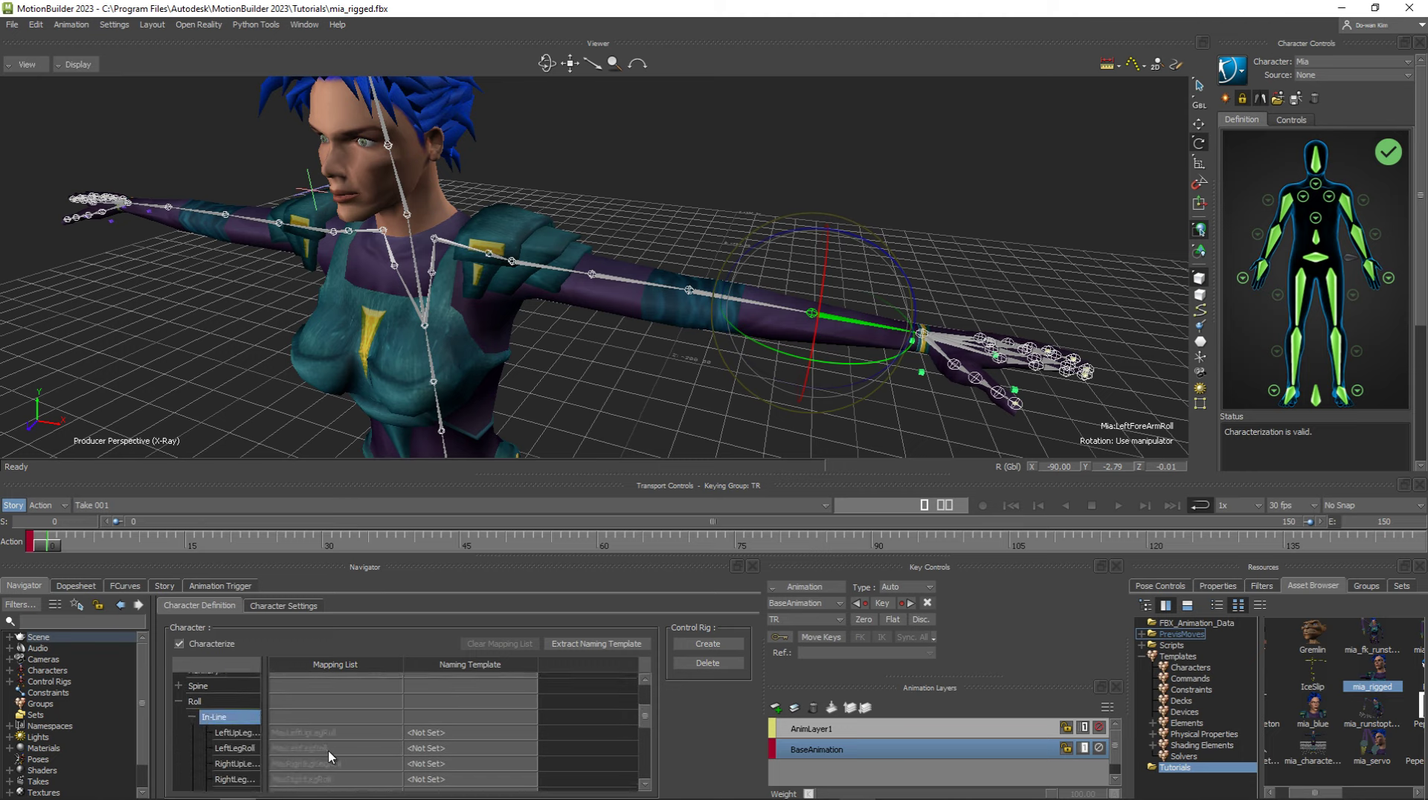
{"action": "scroll", "coordinate": [223, 740], "scroll_direction": "down", "scroll_amount": 1}
{"action": "scroll", "coordinate": [333, 715], "scroll_direction": "down", "scroll_amount": 2}
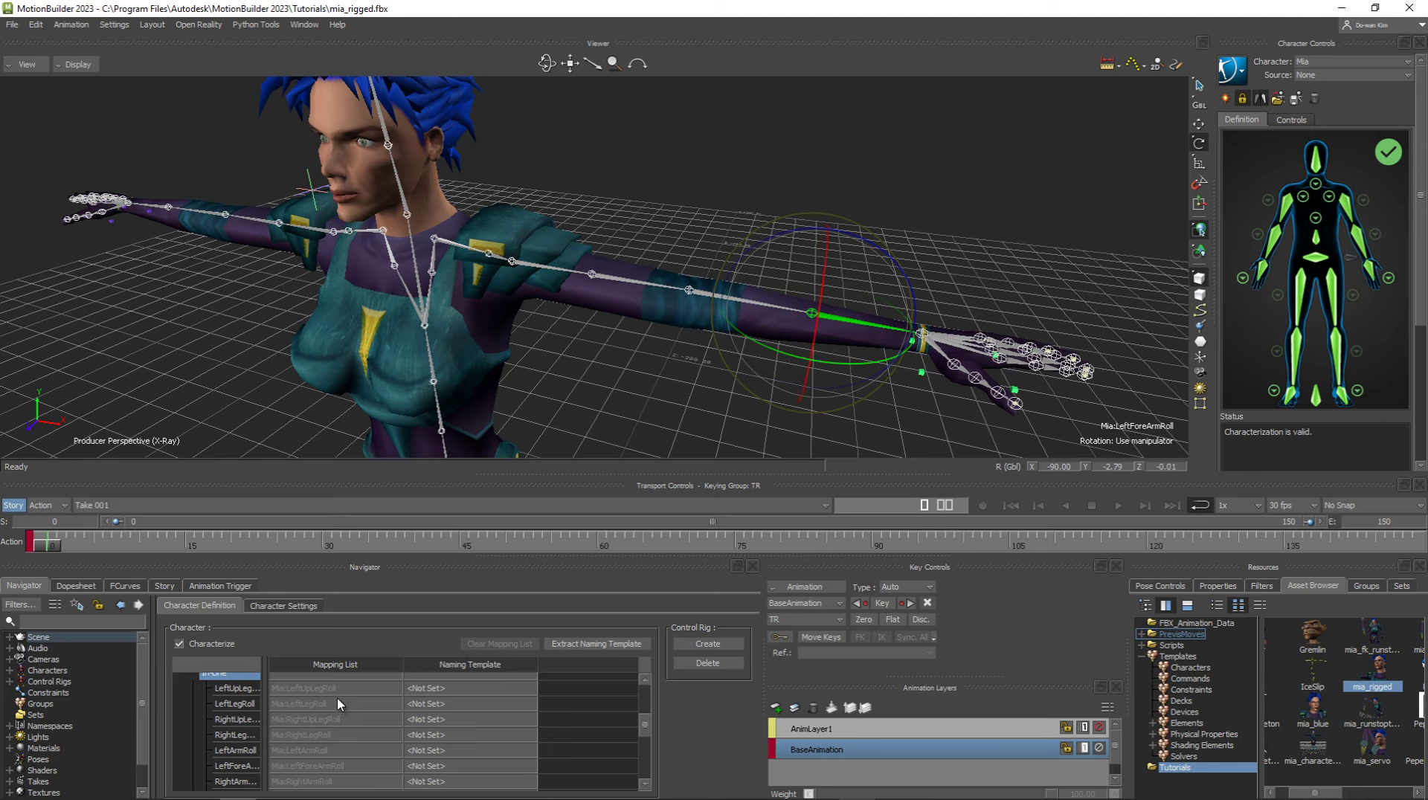
{"action": "scroll", "coordinate": [335, 738], "scroll_direction": "down", "scroll_amount": 2}
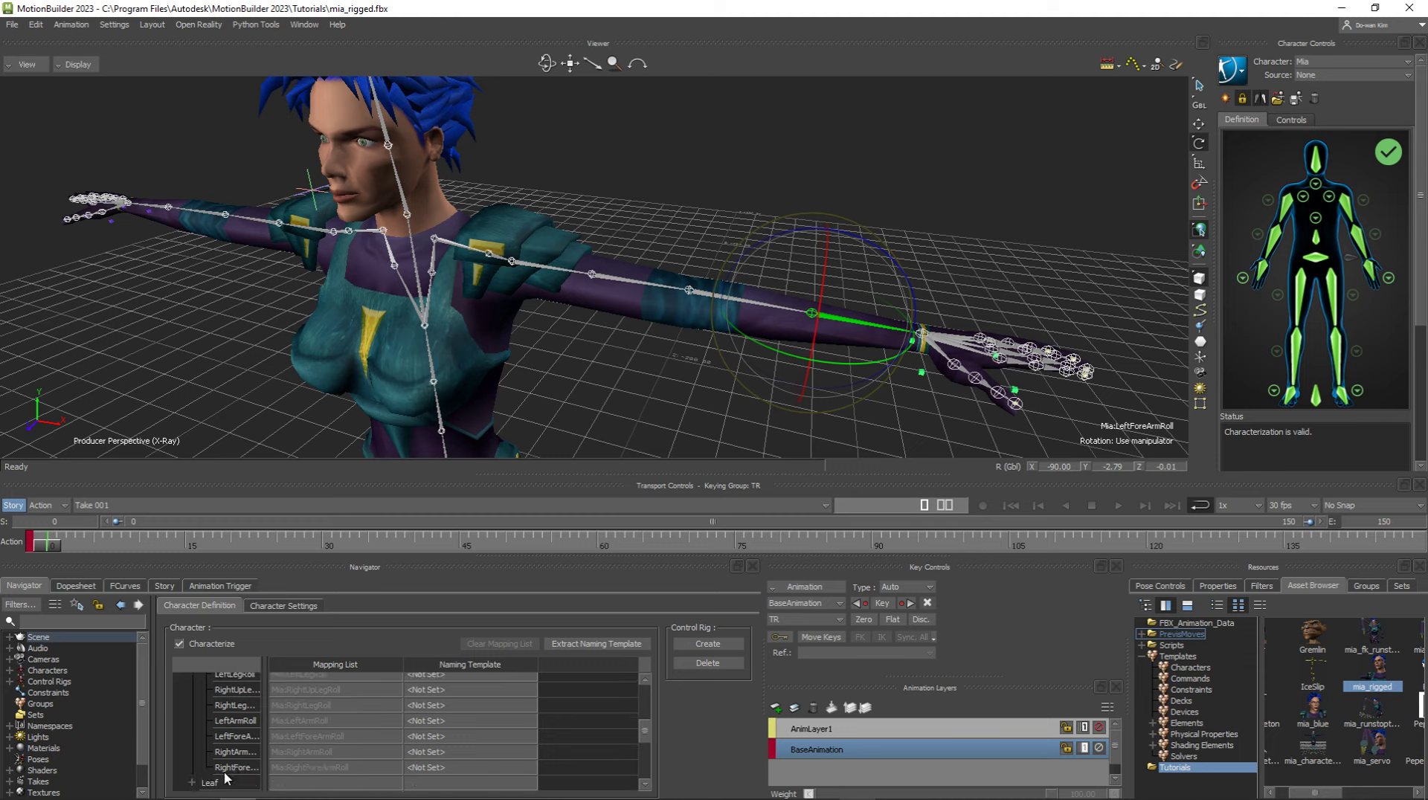
{"action": "left_click", "coordinate": [192, 783]}
{"action": "scroll", "coordinate": [313, 728], "scroll_direction": "down", "scroll_amount": 3}
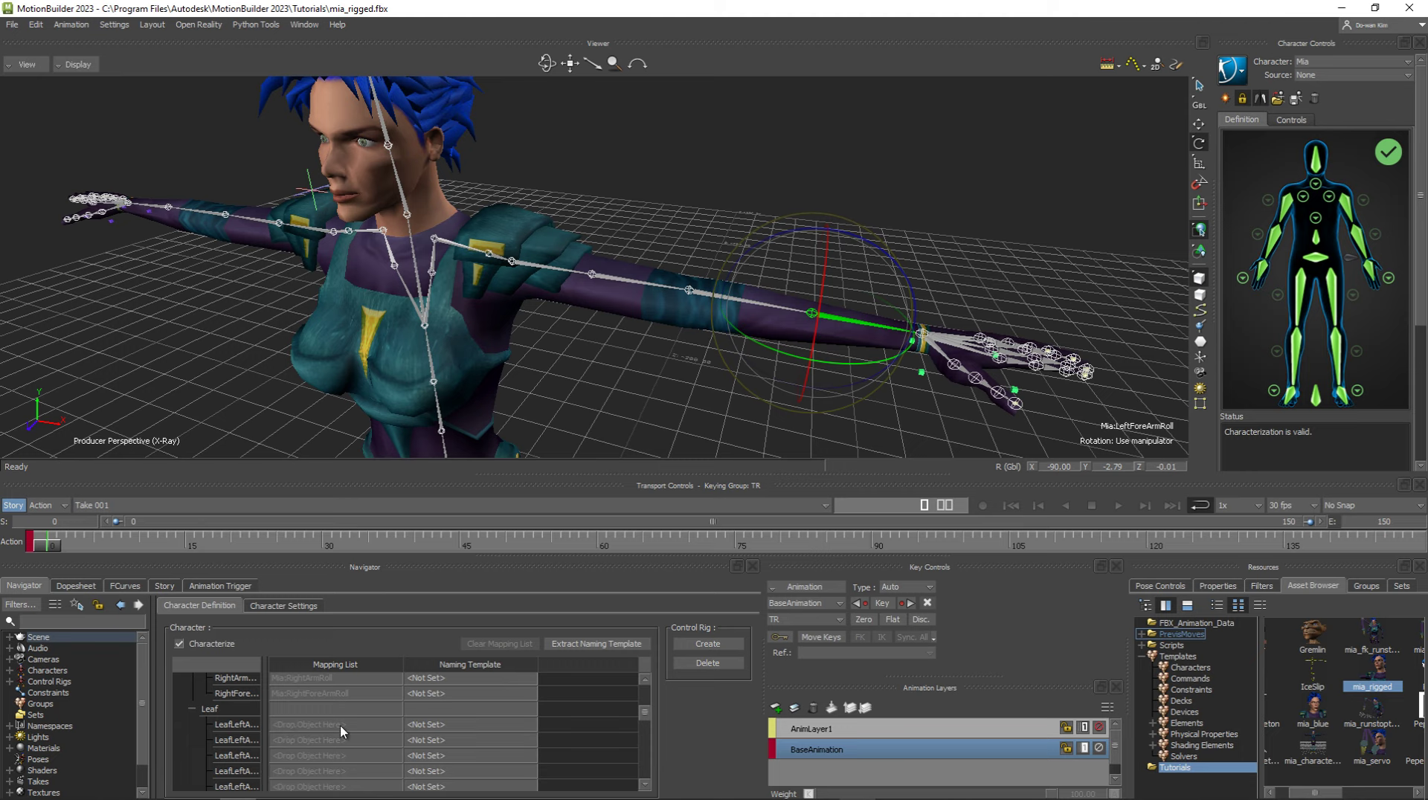
{"action": "scroll", "coordinate": [327, 731], "scroll_direction": "up", "scroll_amount": 2}
{"action": "scroll", "coordinate": [320, 714], "scroll_direction": "up", "scroll_amount": 2}
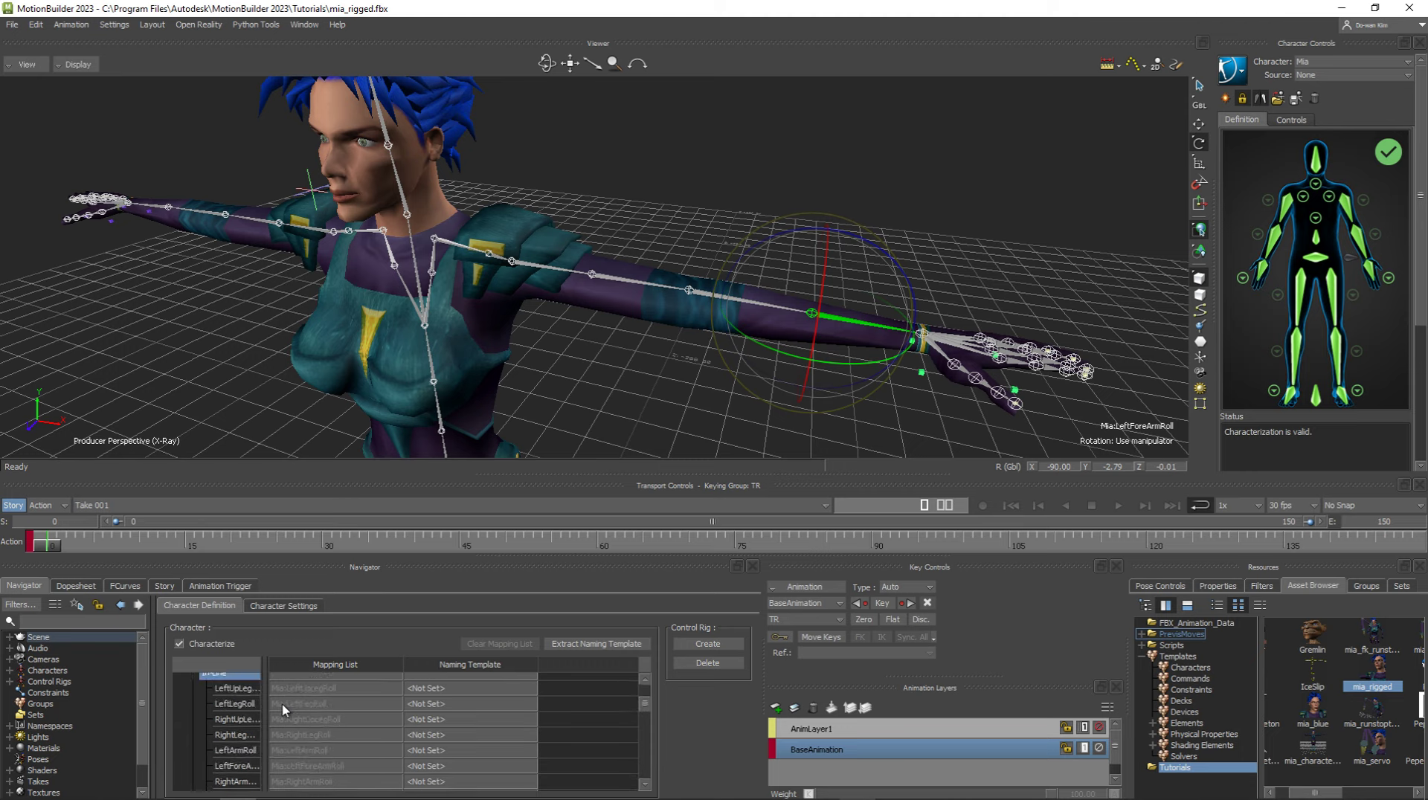
{"action": "left_click", "coordinate": [668, 321]}
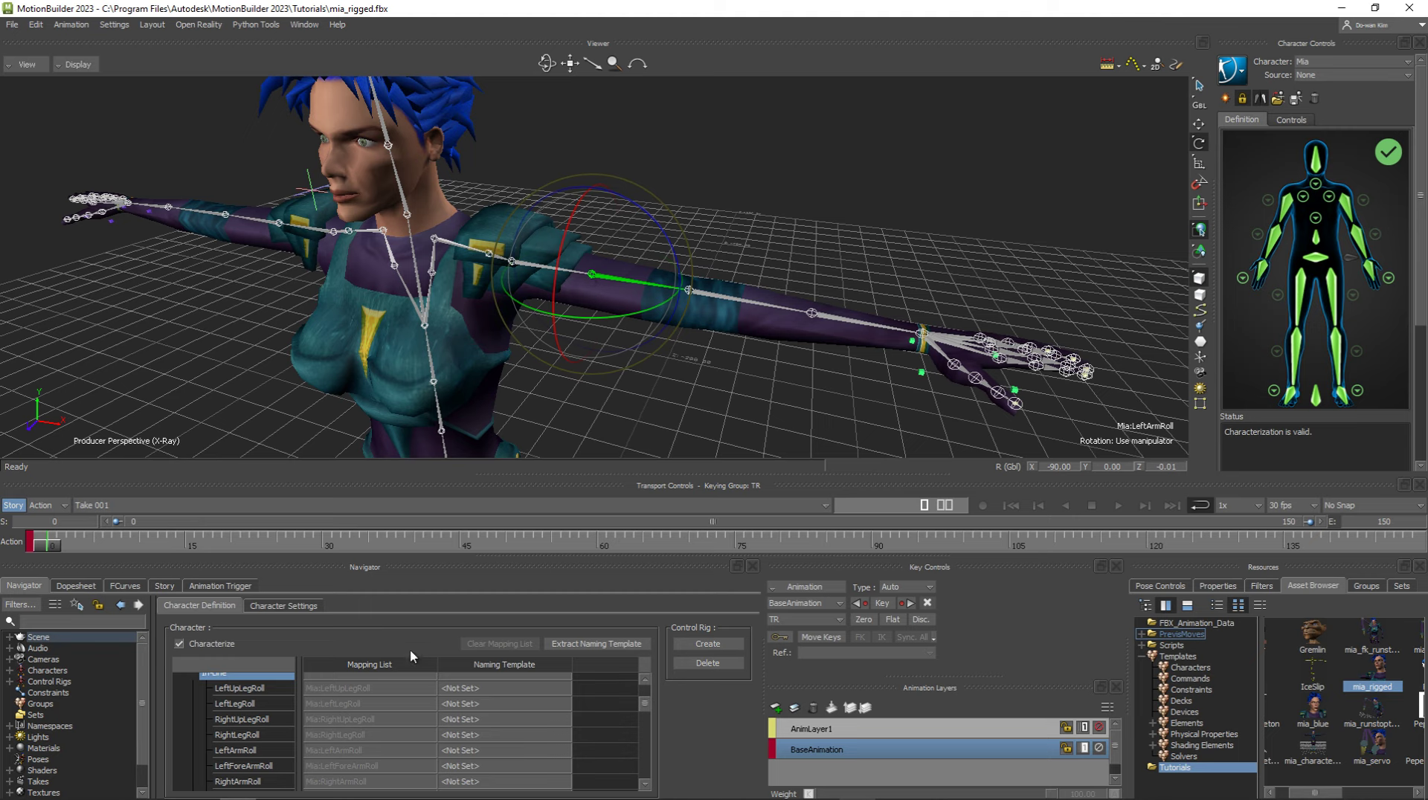
Step: Map the left forearm roll bone from the viewport onto the LeftArmRoll entry
{"action": "left_click", "coordinate": [351, 752]}
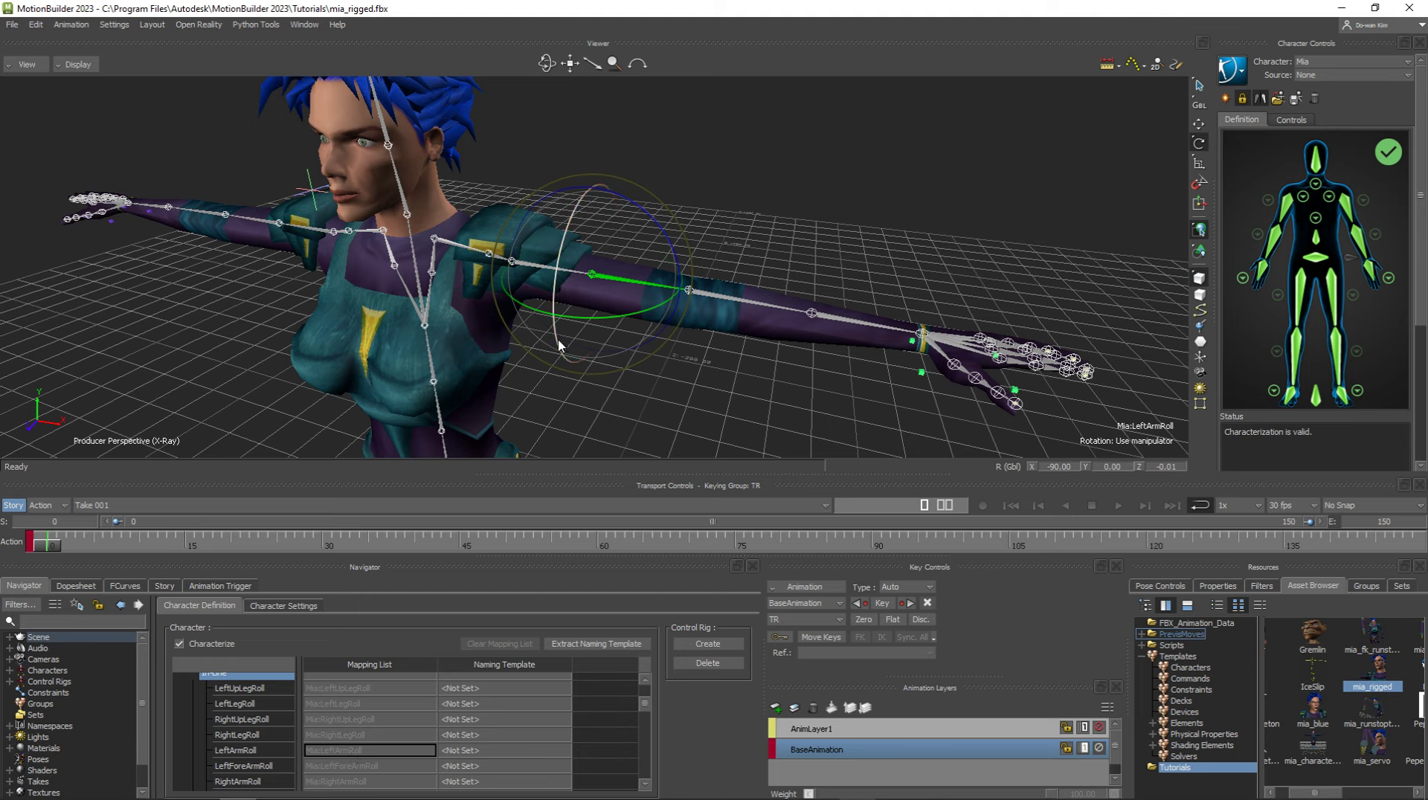
{"action": "left_click", "coordinate": [830, 312]}
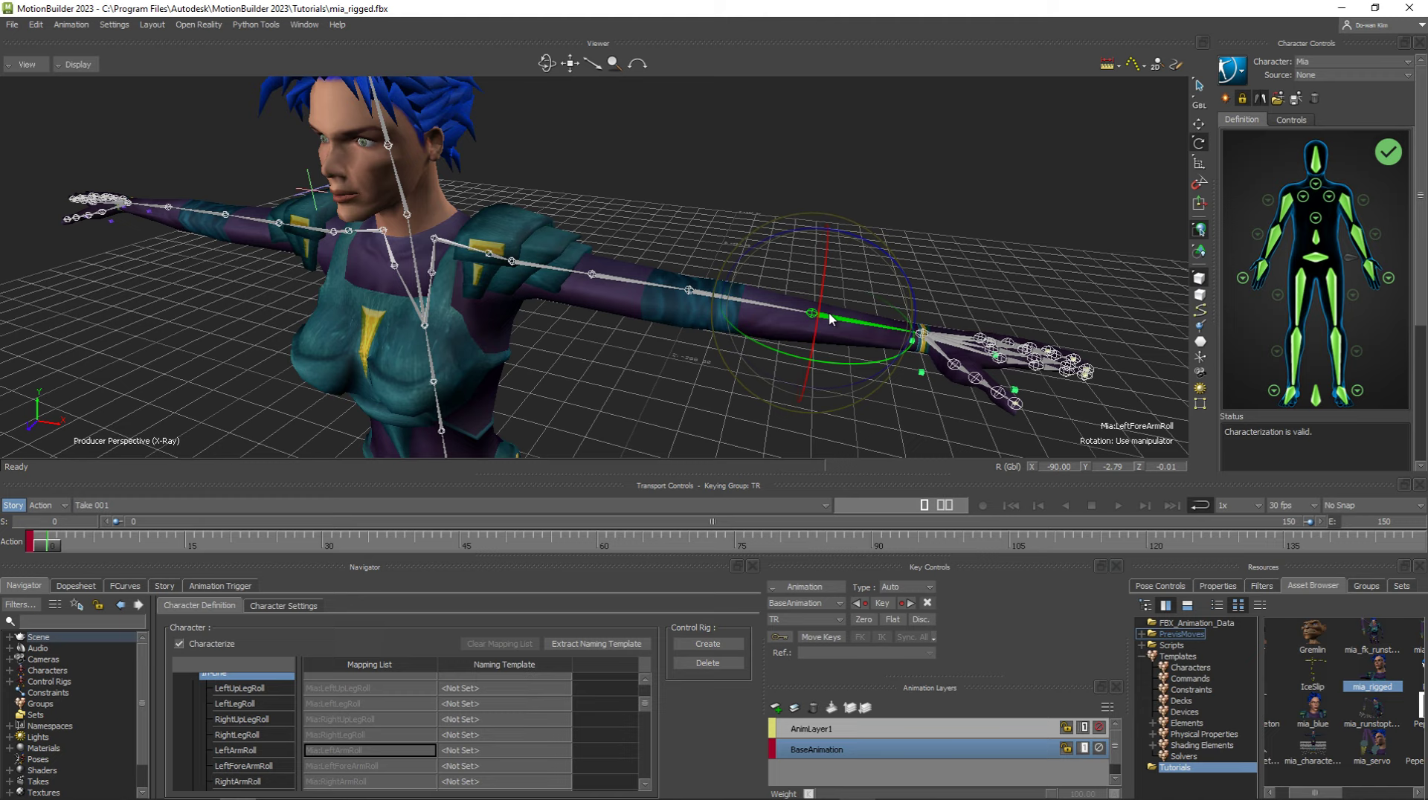
{"action": "mouse_move", "coordinate": [830, 316]}
{"action": "left_mouse_down", "text": "alt"}
{"action": "mouse_move", "coordinate": [305, 767]}
{"action": "mouse_move", "coordinate": [334, 774]}
{"action": "left_mouse_up", "text": "alt"}
Step: Set Mia's character source to Control Rig in Character Controls
{"action": "left_click", "coordinate": [1291, 120]}
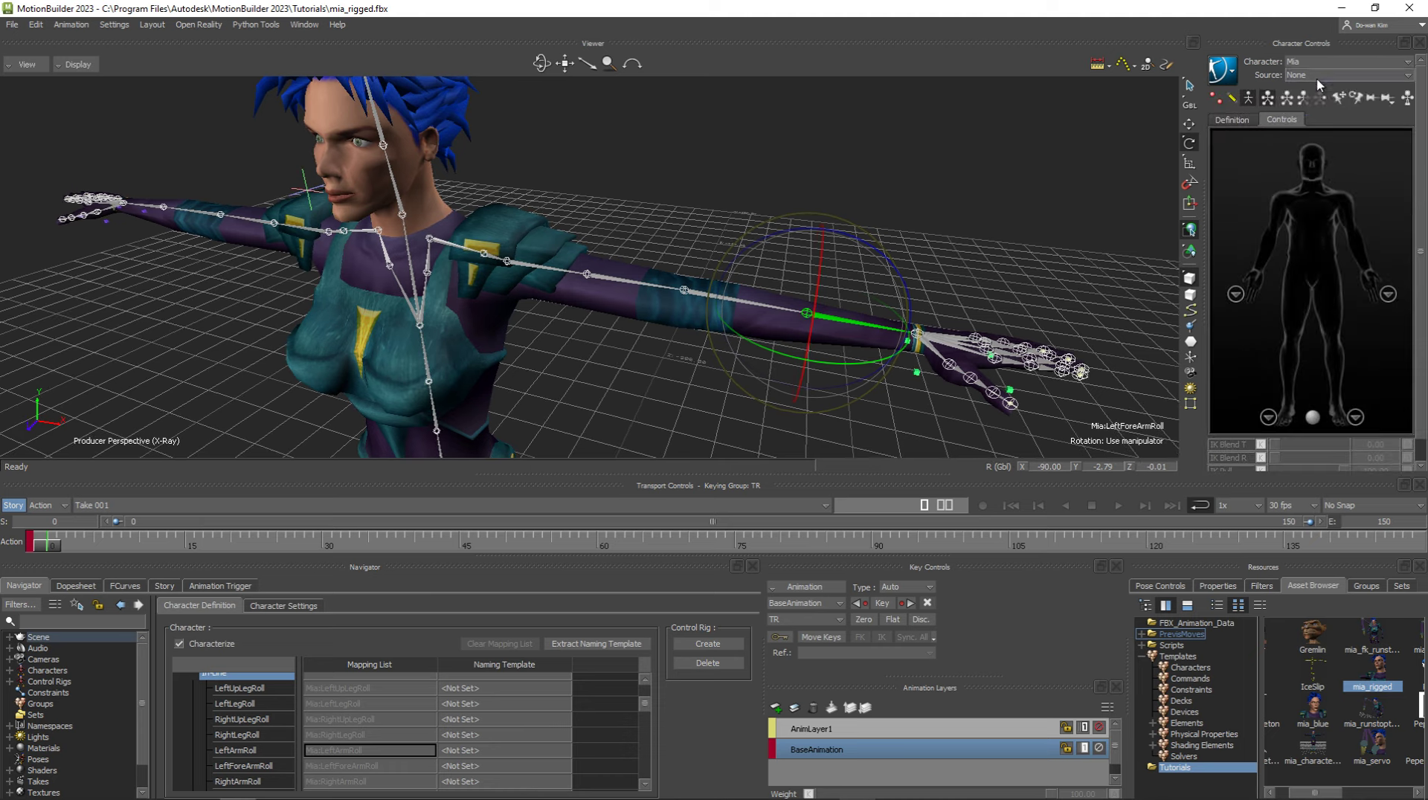
{"action": "left_click", "coordinate": [1324, 75]}
{"action": "left_click", "coordinate": [1312, 110]}
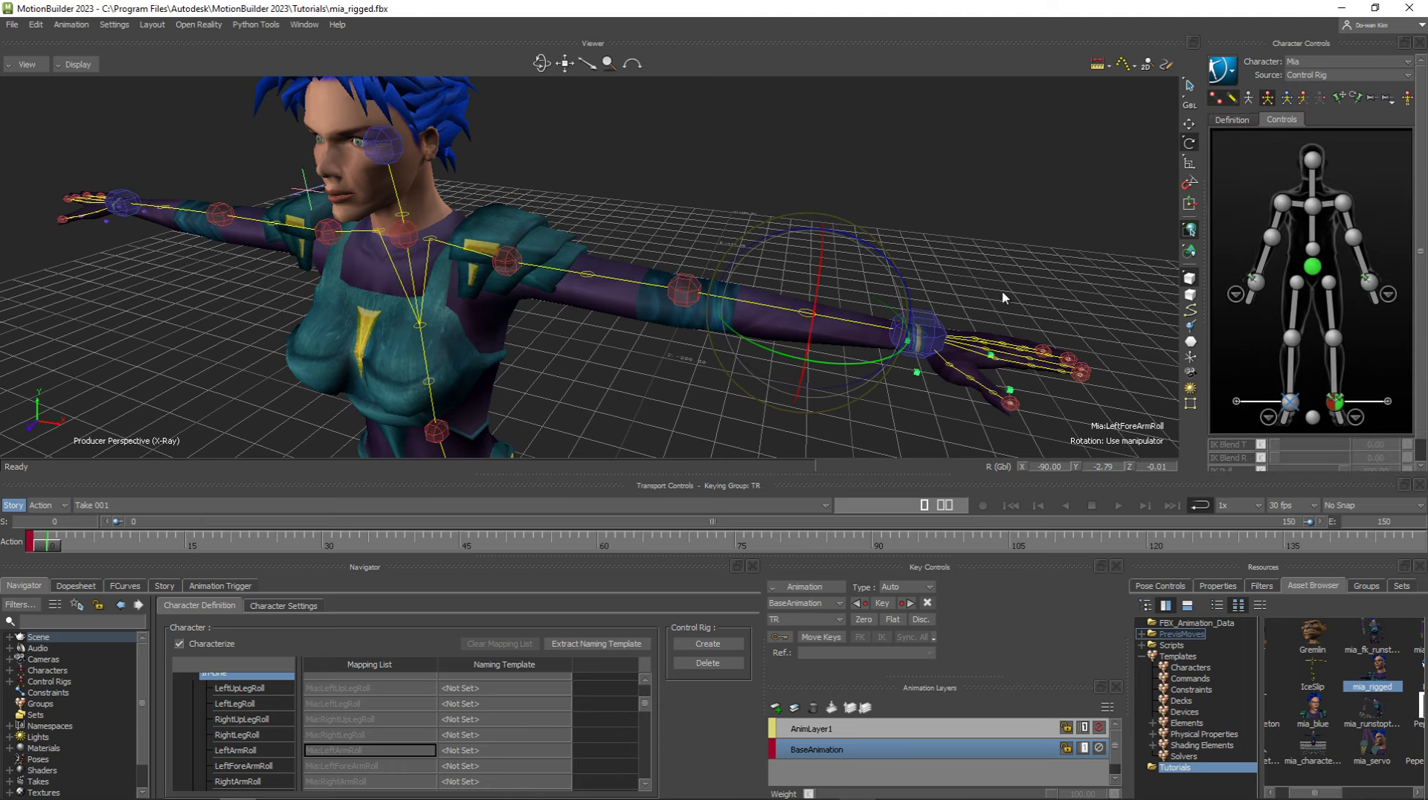
Step: Expand Inline roll settings, rotate the left wrist effector to test roll, then undo it
{"action": "scroll", "coordinate": [275, 732], "scroll_direction": "up", "scroll_amount": 1}
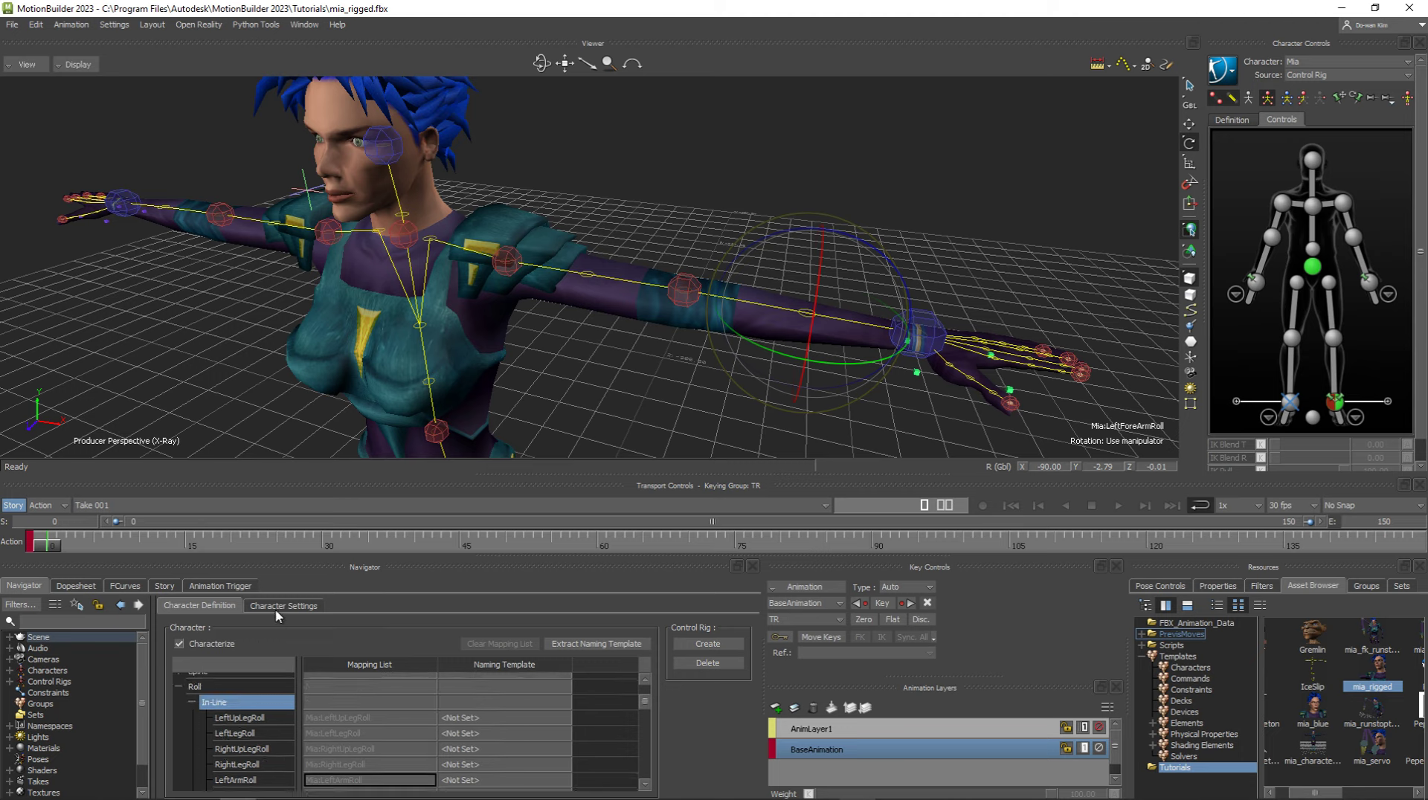
{"action": "left_click", "coordinate": [281, 605]}
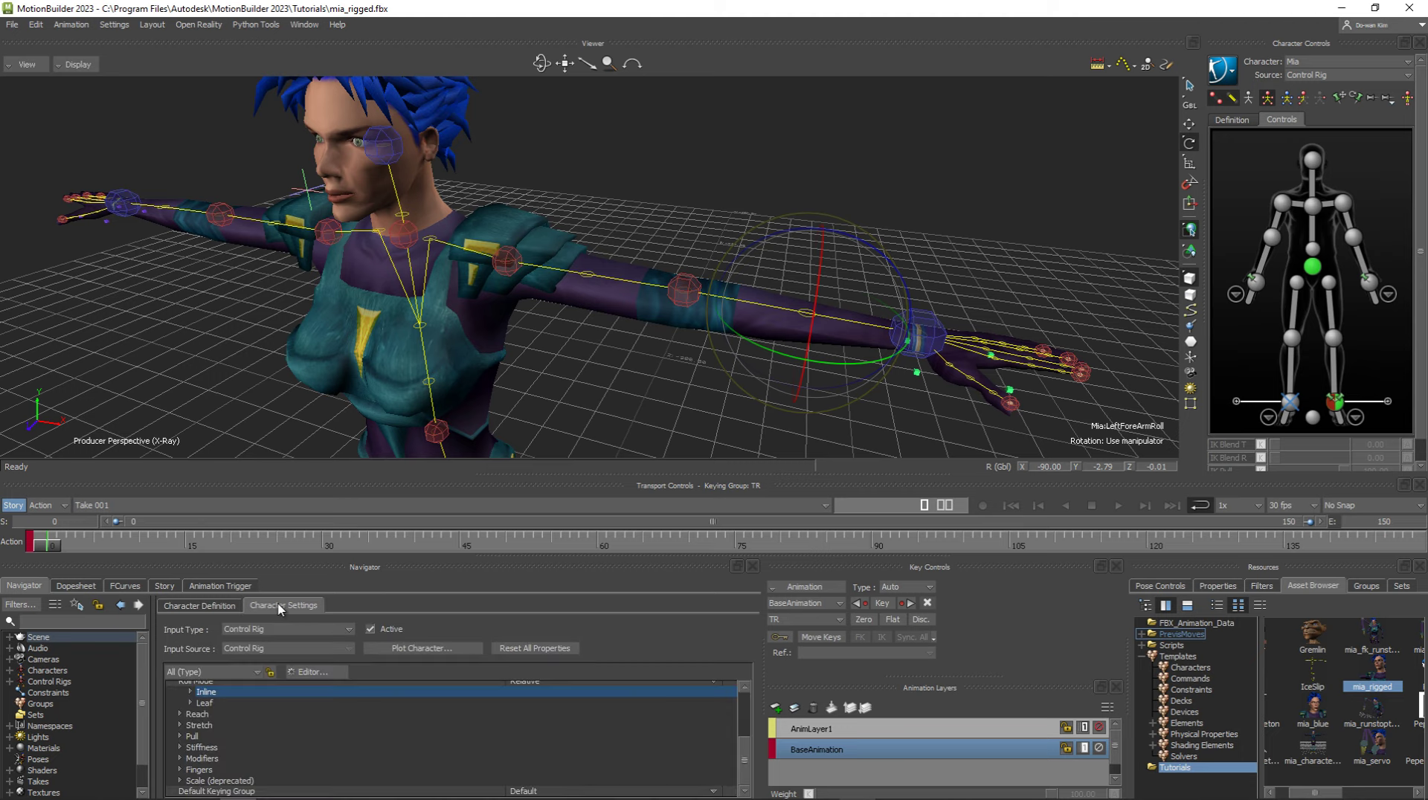
{"action": "left_click", "coordinate": [191, 691]}
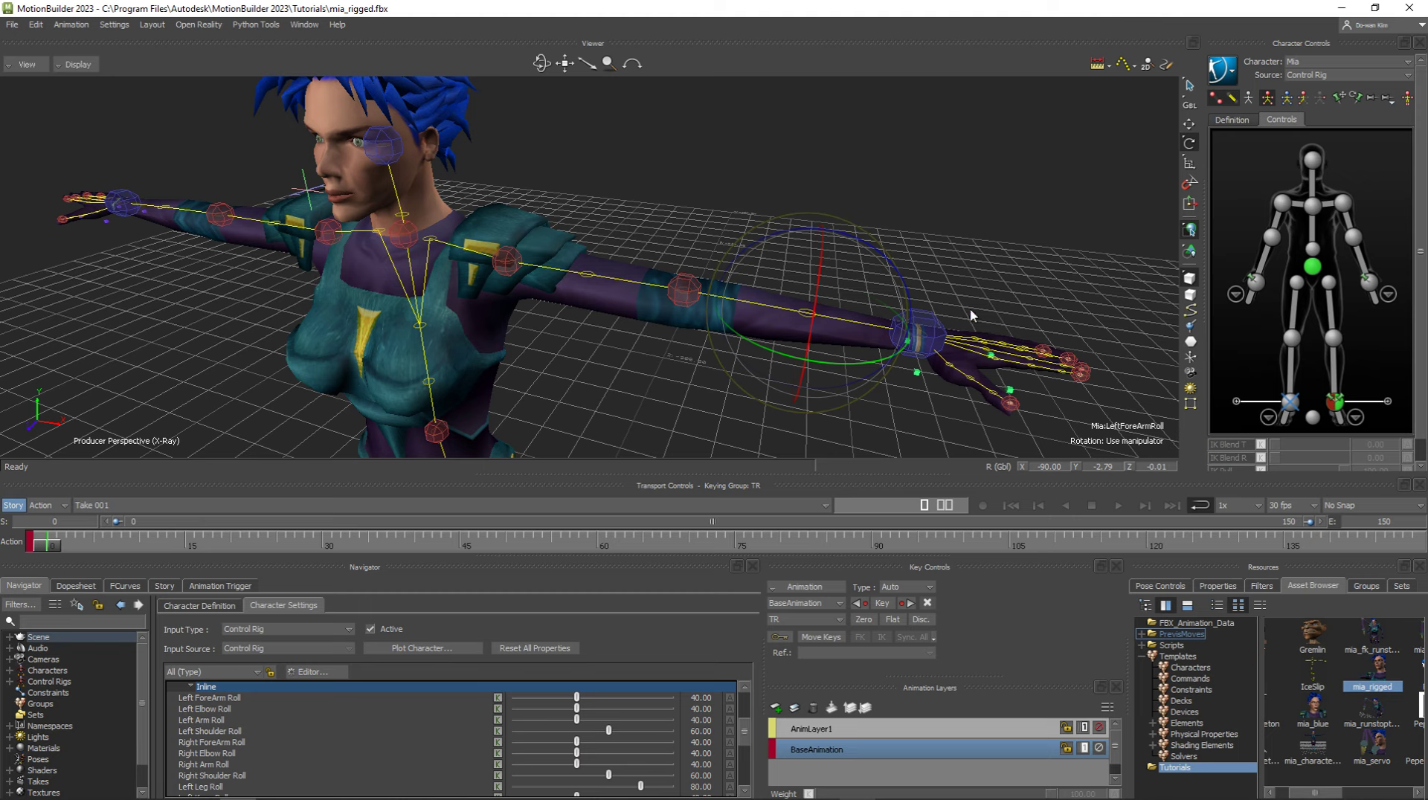
{"action": "left_click", "coordinate": [940, 343]}
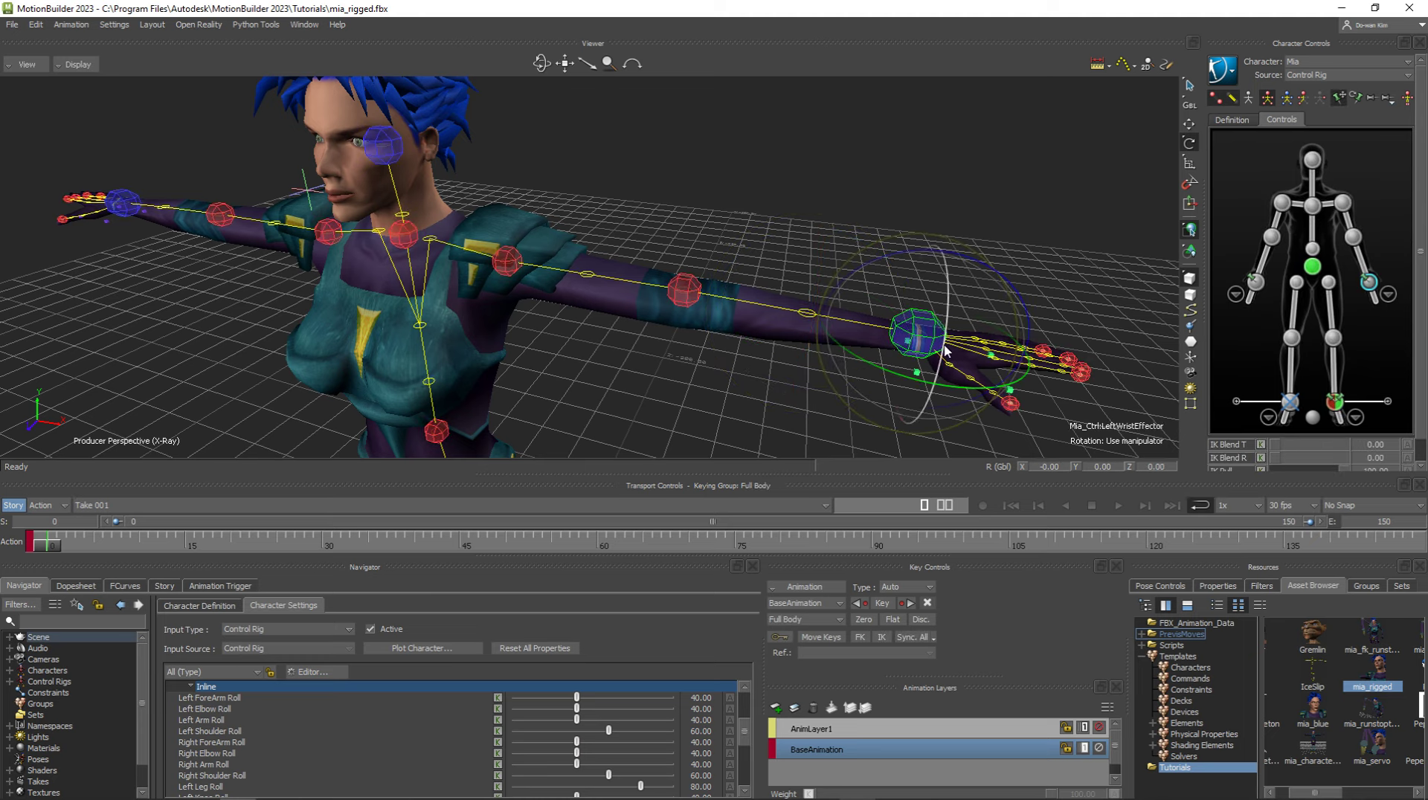
{"action": "mouse_move", "coordinate": [930, 381]}
{"action": "left_mouse_down"}
{"action": "mouse_move", "coordinate": [951, 297]}
{"action": "mouse_move", "coordinate": [948, 416]}
{"action": "left_mouse_up"}
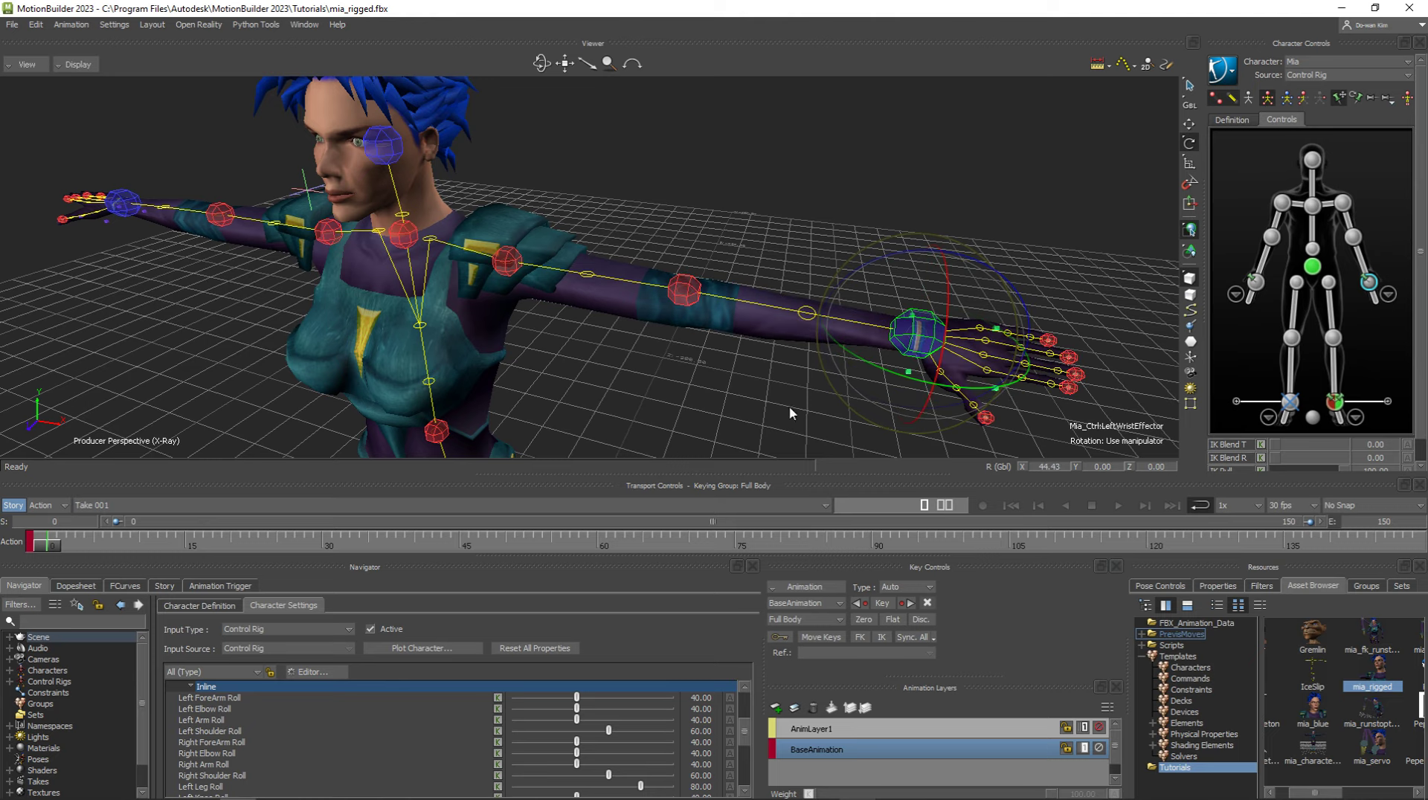
{"action": "key", "text": "ctrl+z"}
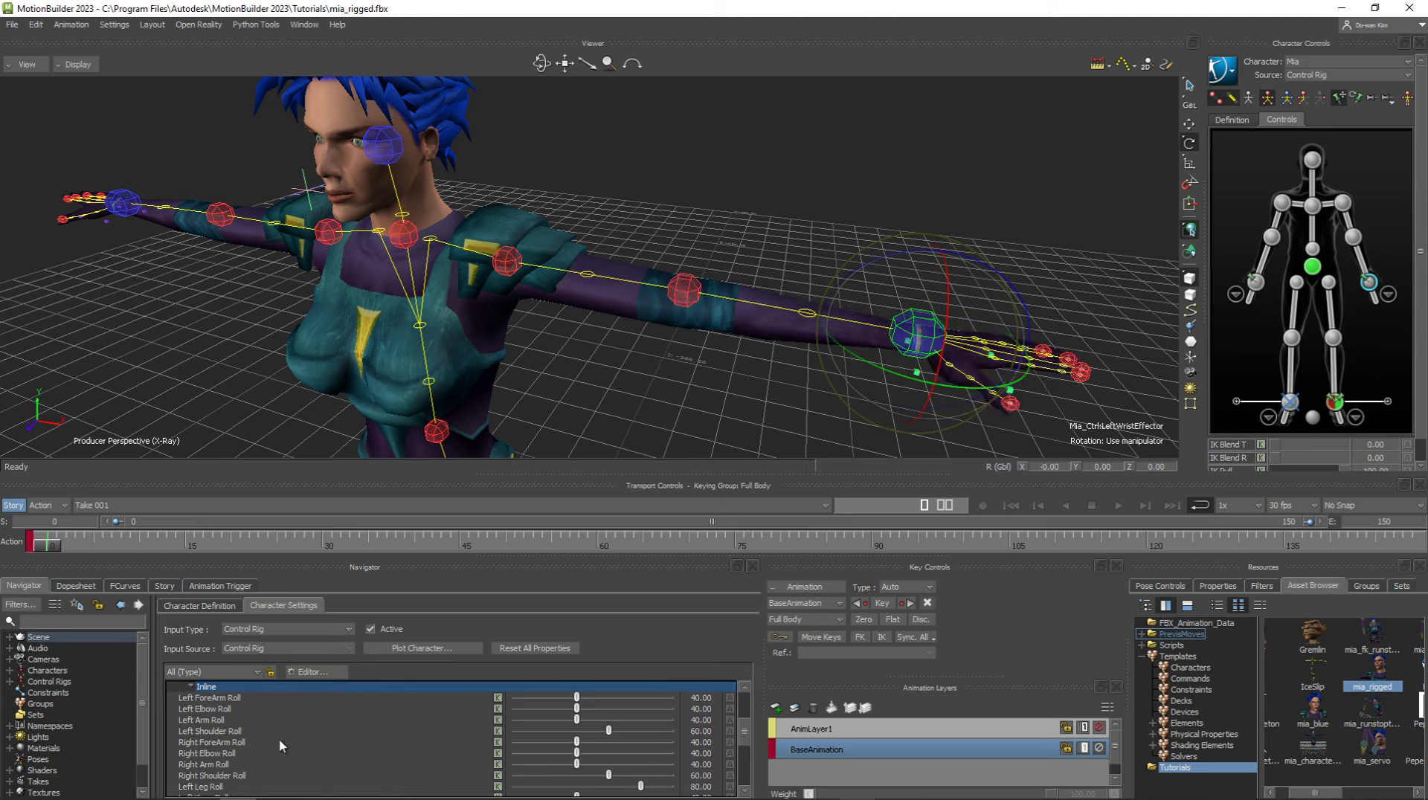